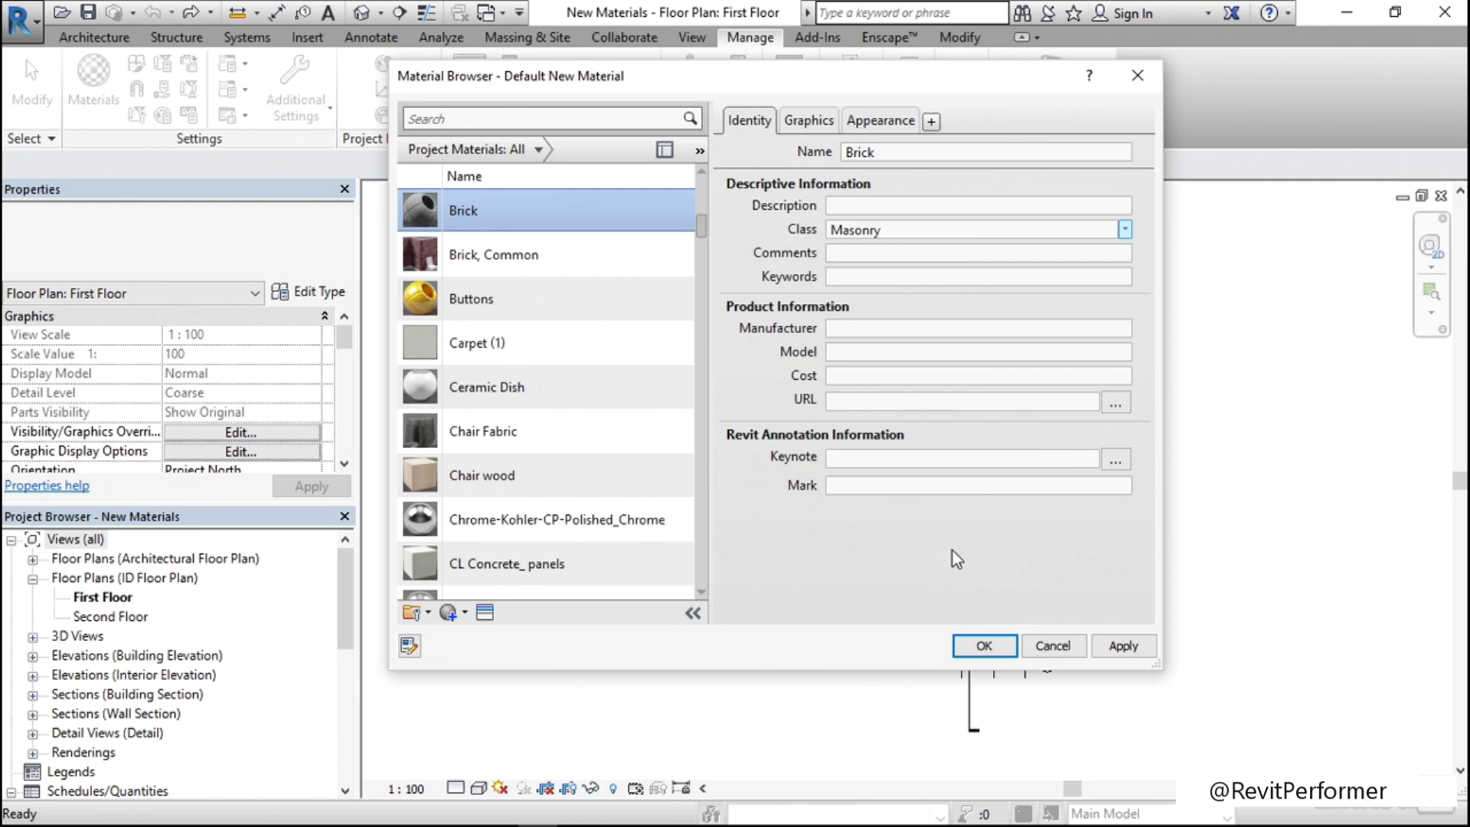
- Accept the Brick material's current settings and close the material browser
{"action": "left_click", "coordinate": [984, 646]}
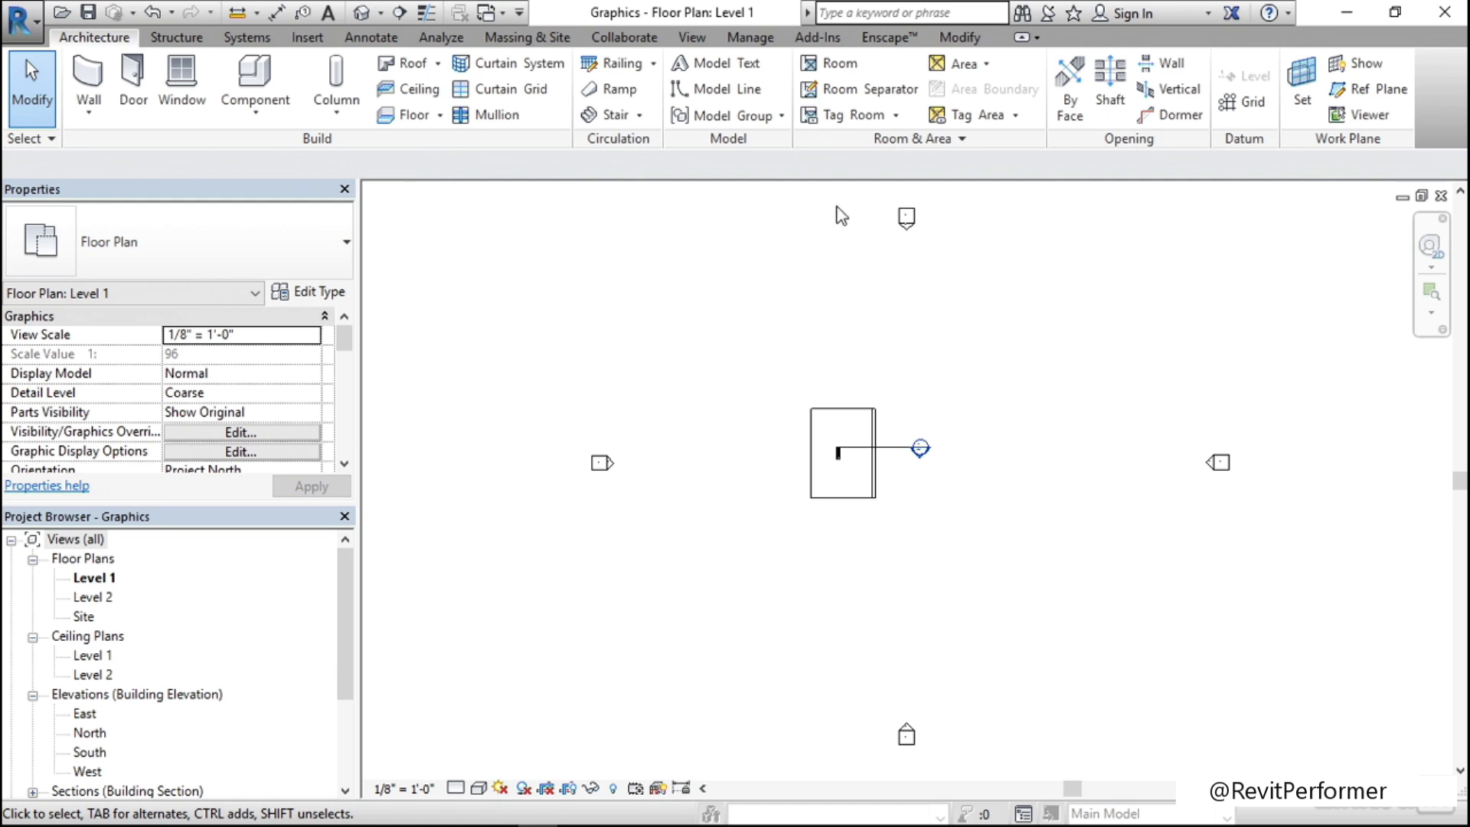
- Open the Graphics project's materials and find the Brick material in the list
{"action": "left_click", "coordinate": [753, 40]}
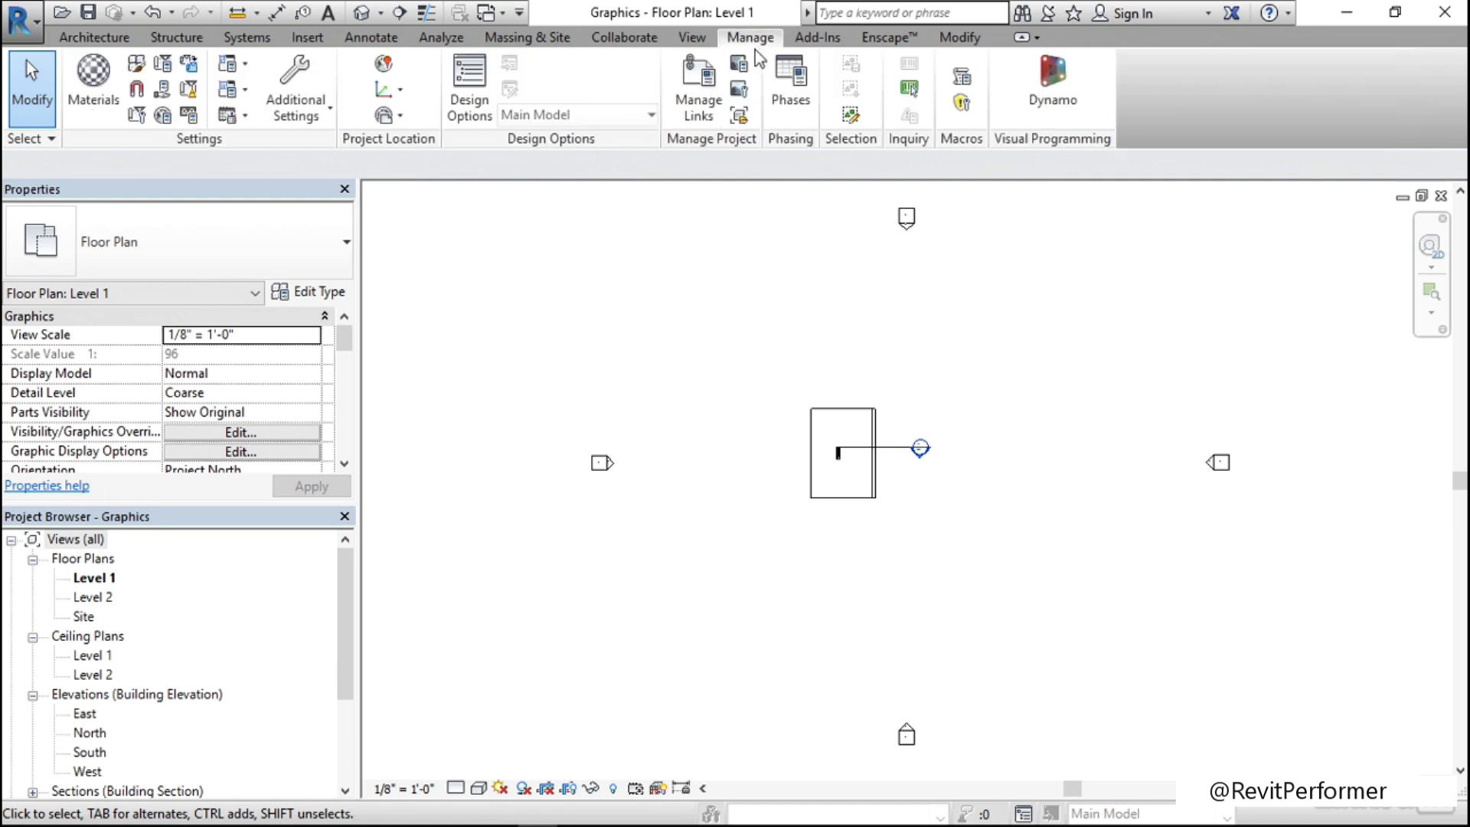
{"action": "left_click", "coordinate": [93, 94]}
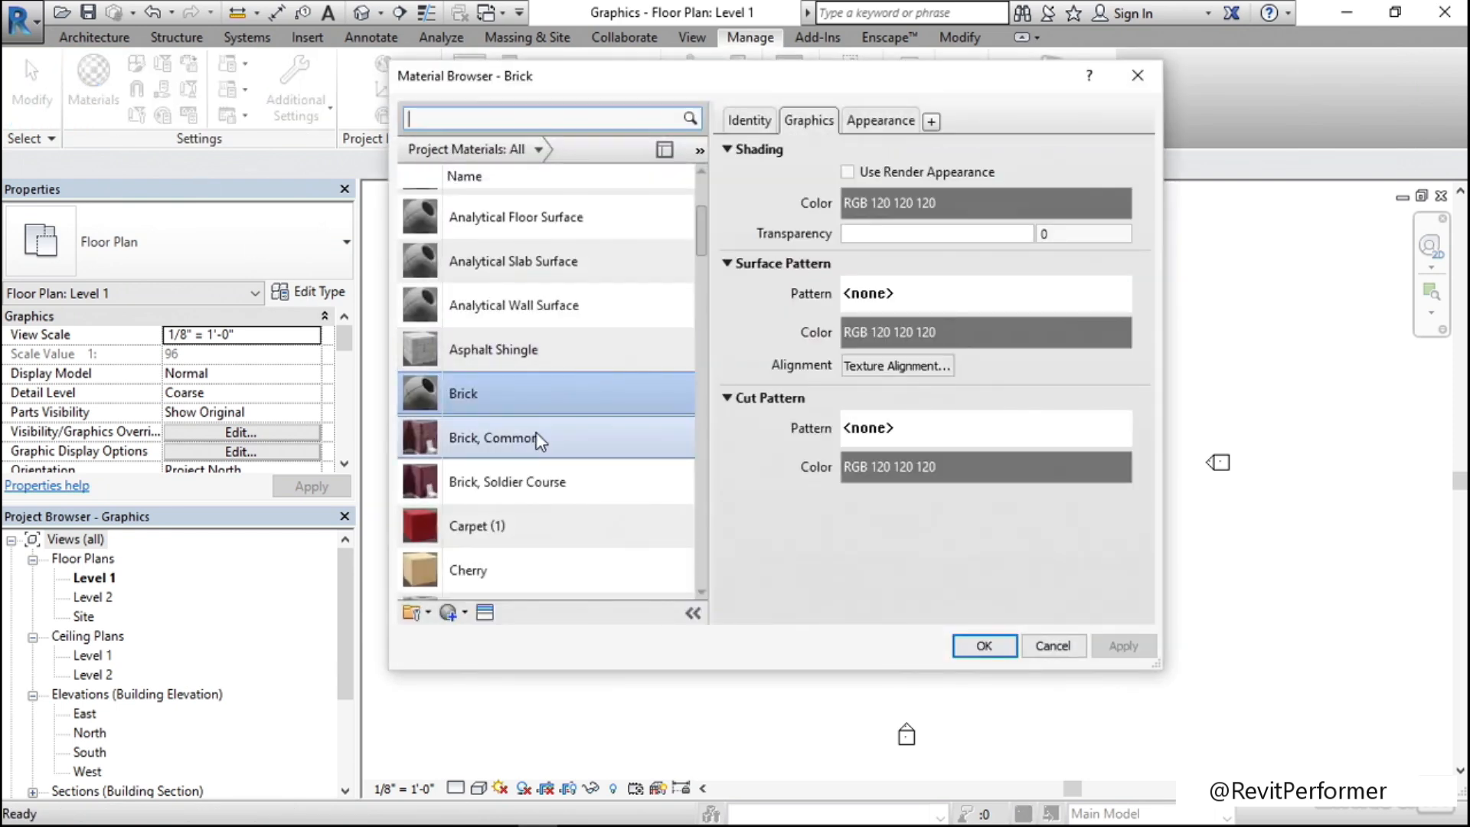
{"action": "scroll", "coordinate": [597, 590], "scroll_direction": "down", "scroll_amount": 1}
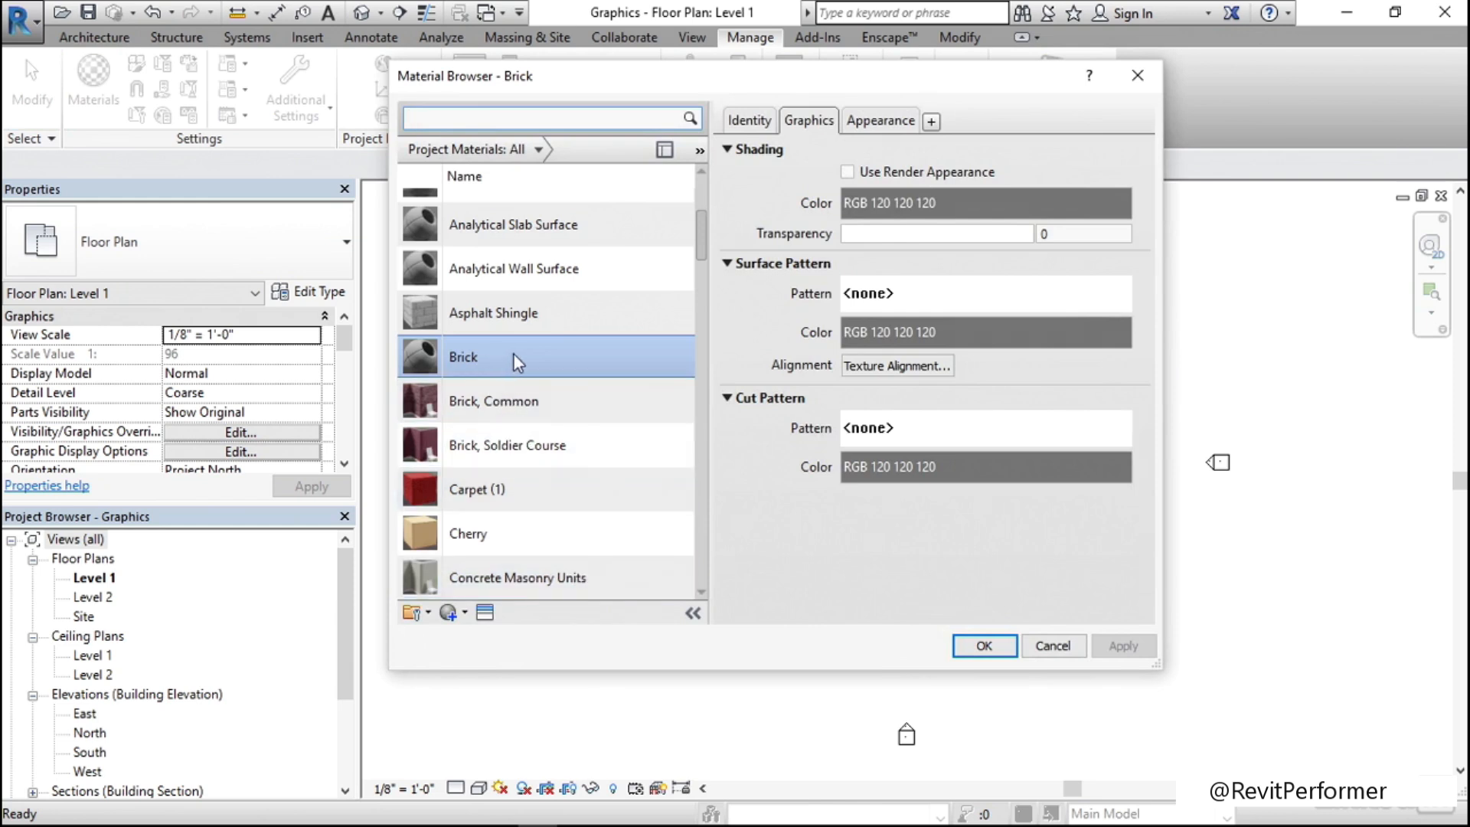
{"action": "scroll", "coordinate": [535, 370], "scroll_direction": "up", "scroll_amount": 3}
{"action": "scroll", "coordinate": [537, 372], "scroll_direction": "up", "scroll_amount": 3}
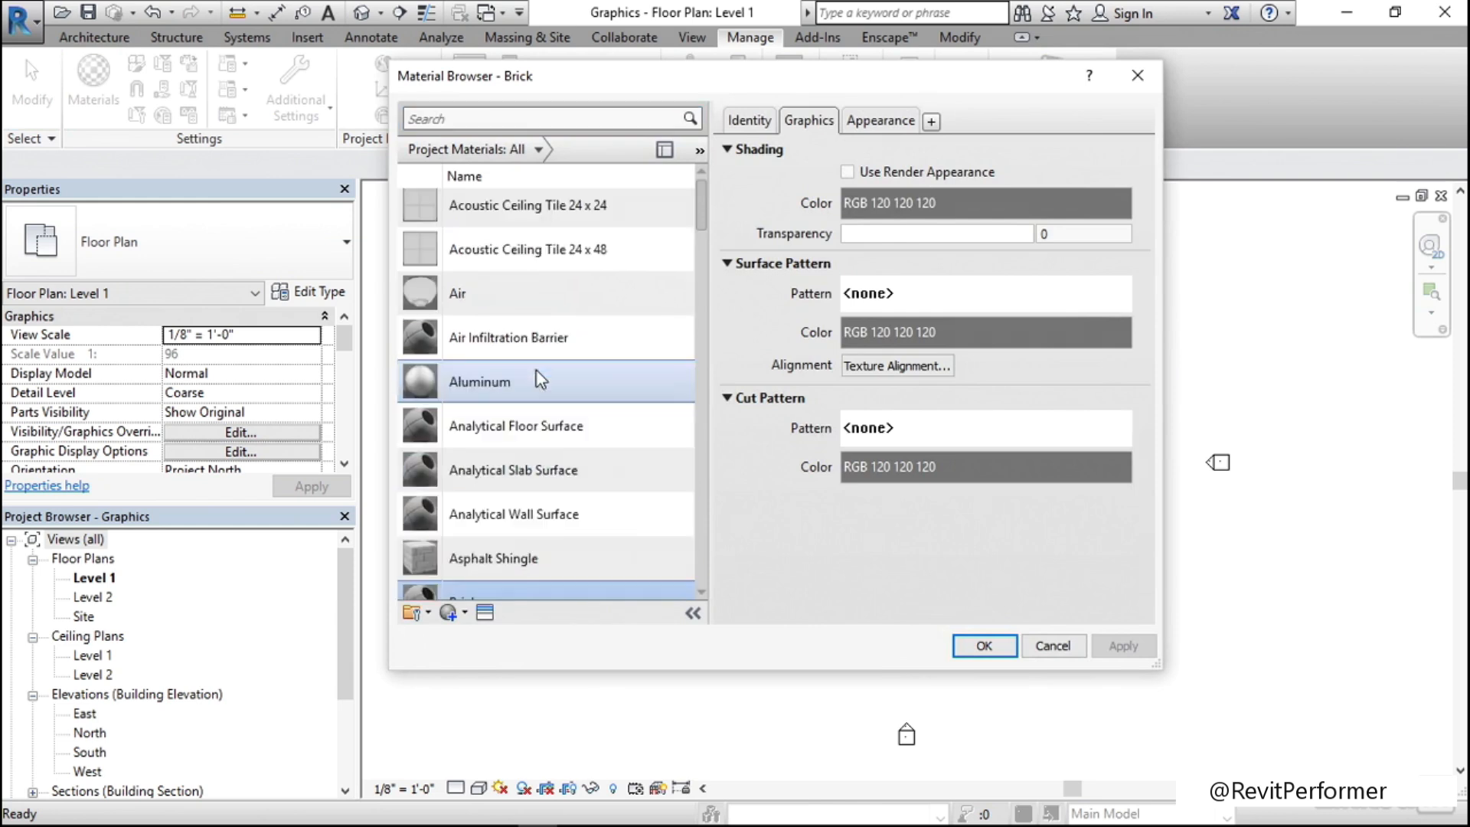
{"action": "scroll", "coordinate": [536, 372], "scroll_direction": "down", "scroll_amount": 6}
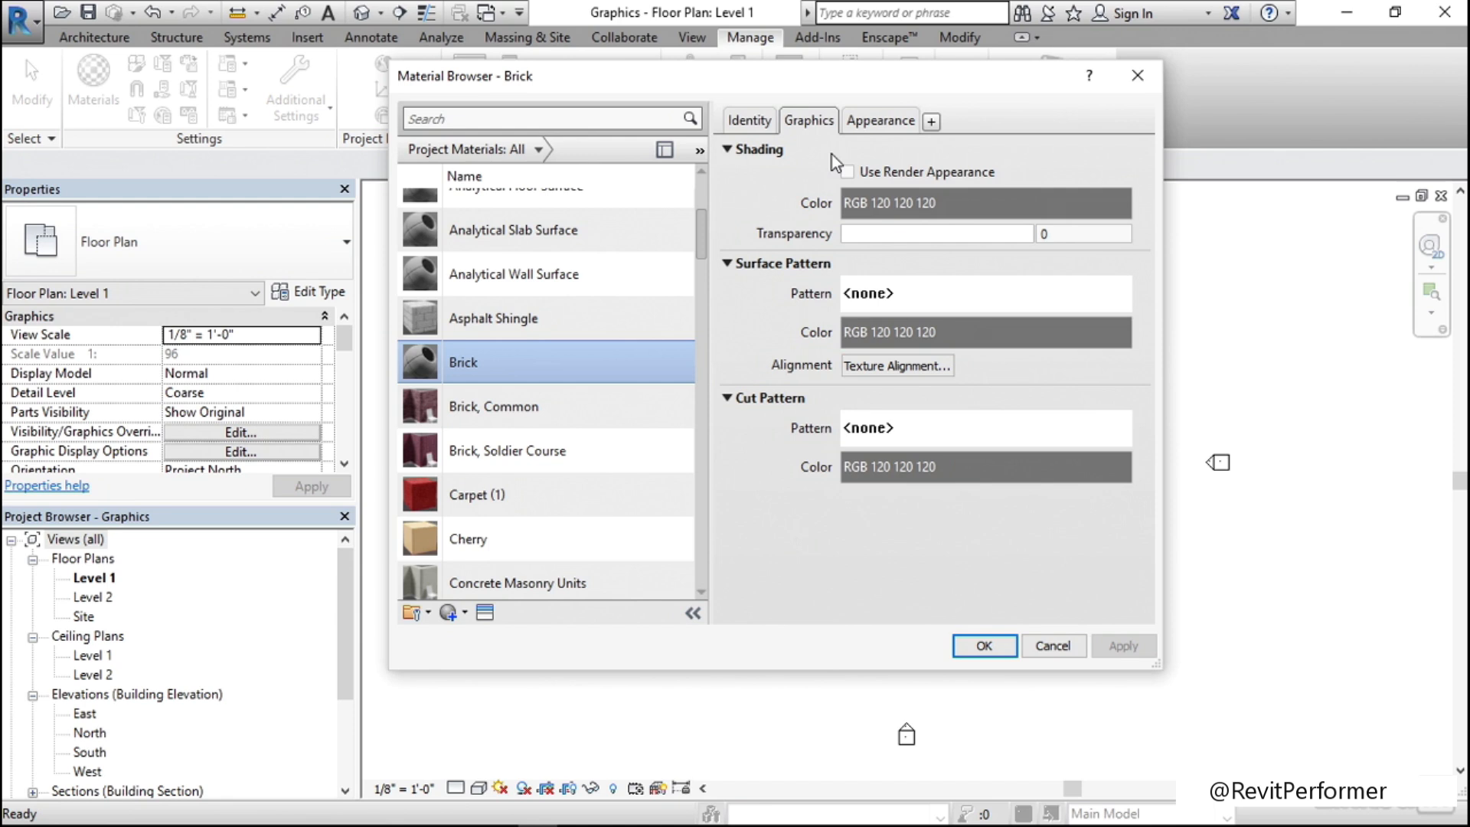
- Review Brick's appearance settings and try using the render appearance for its shading before disabling it again
{"action": "left_click", "coordinate": [885, 125]}
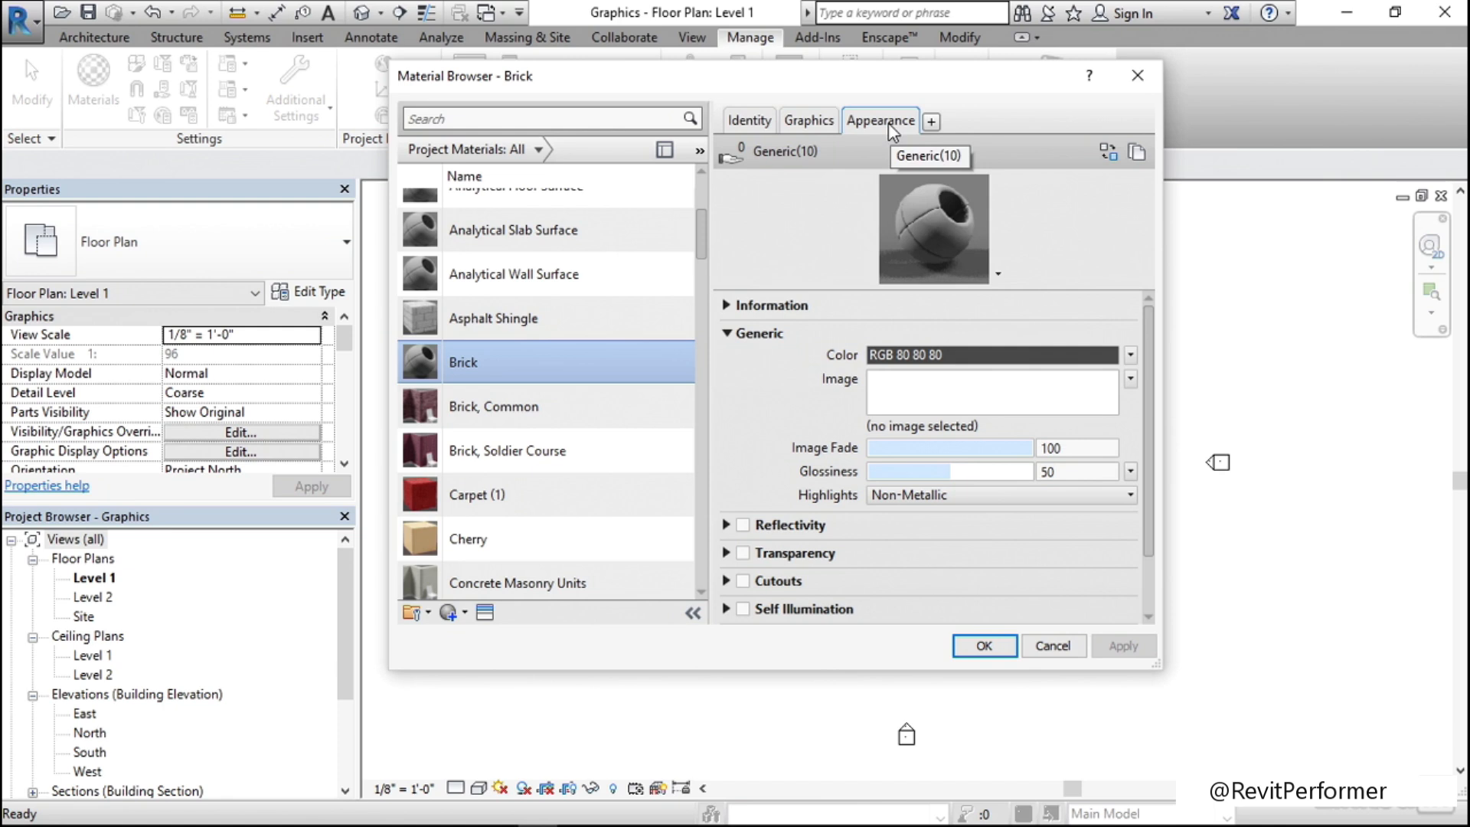
{"action": "left_click", "coordinate": [827, 124]}
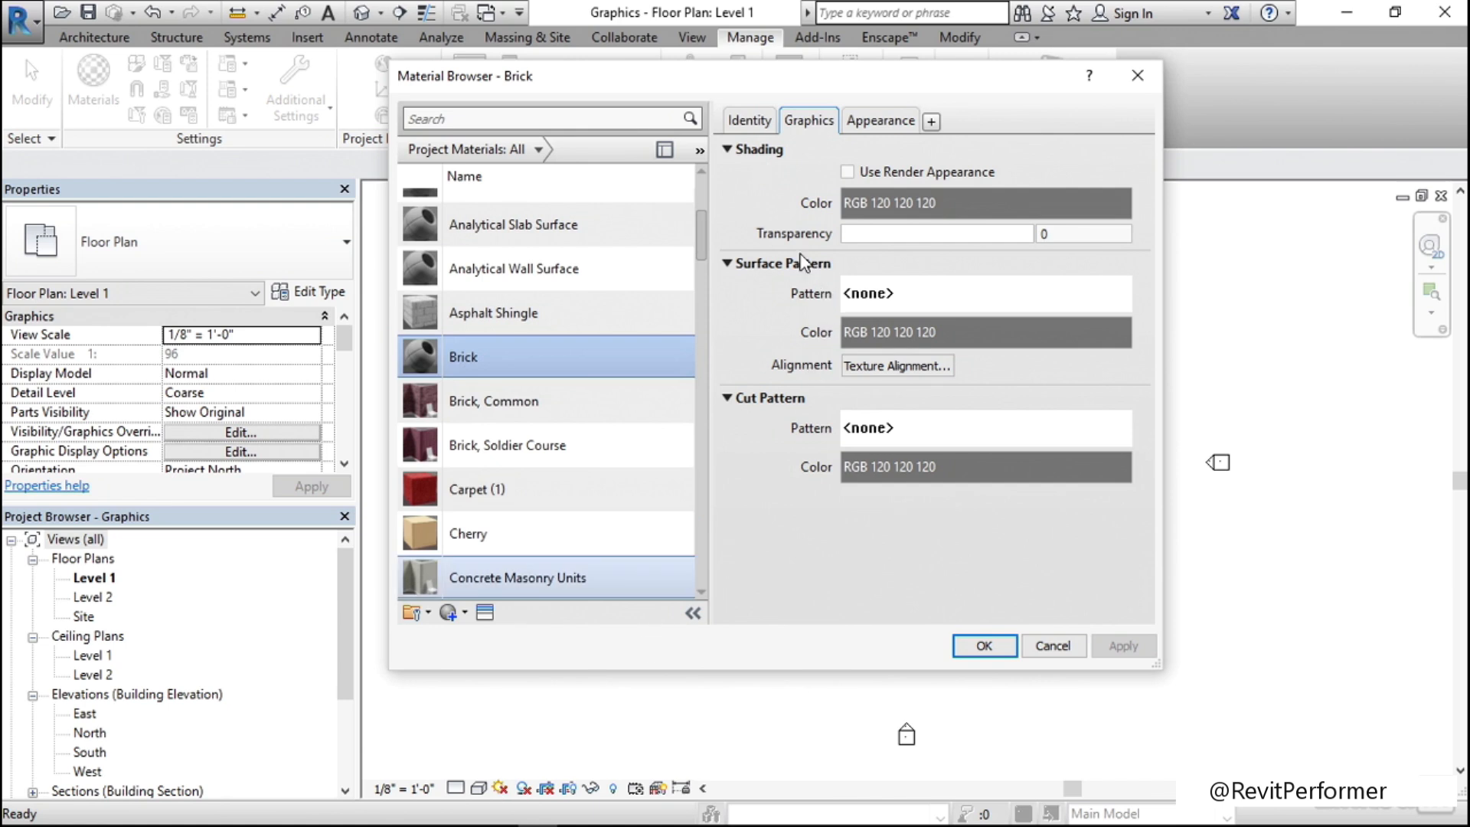
{"action": "left_click", "coordinate": [846, 173]}
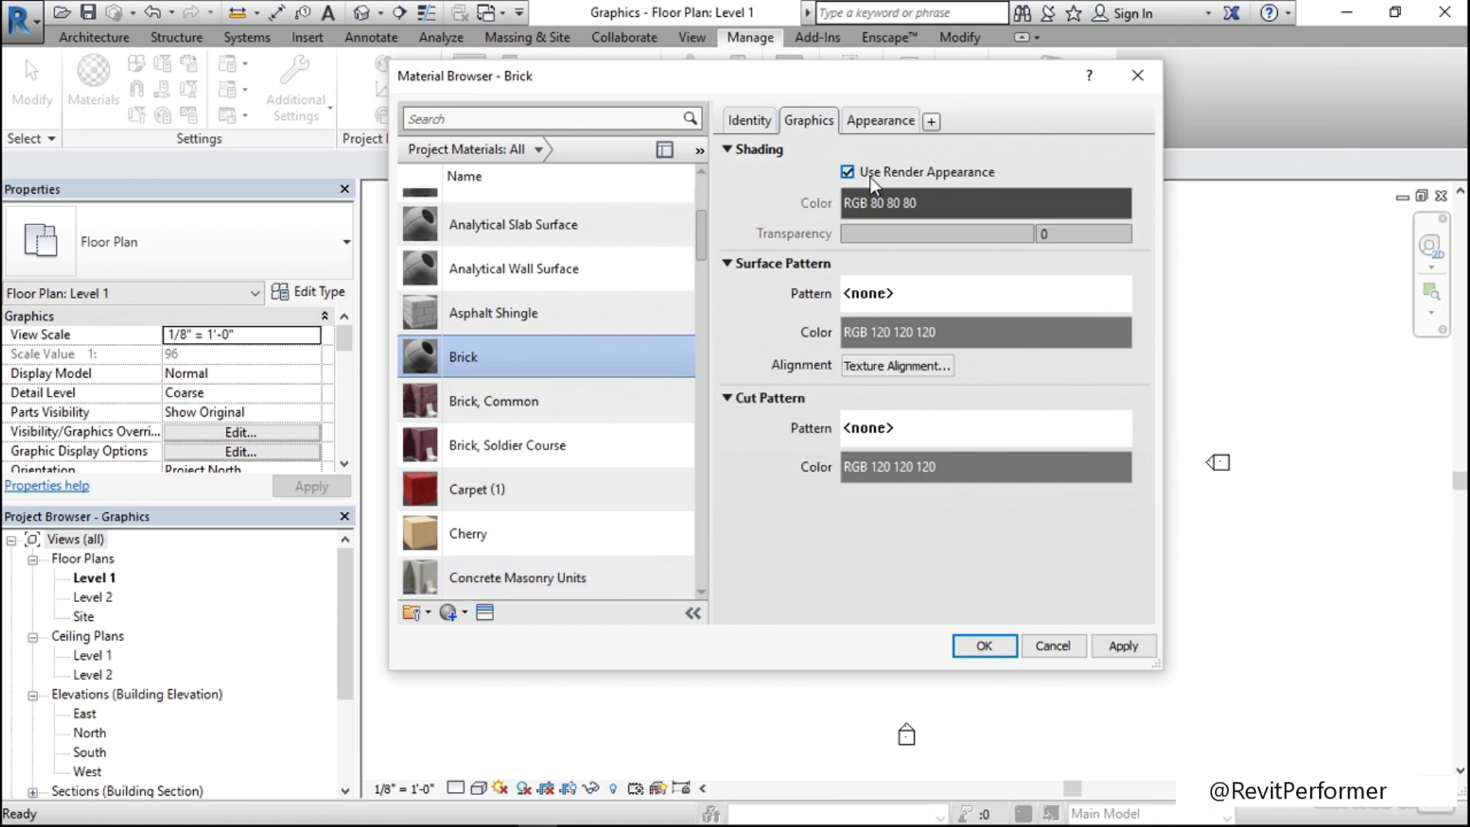
{"action": "left_click", "coordinate": [847, 172]}
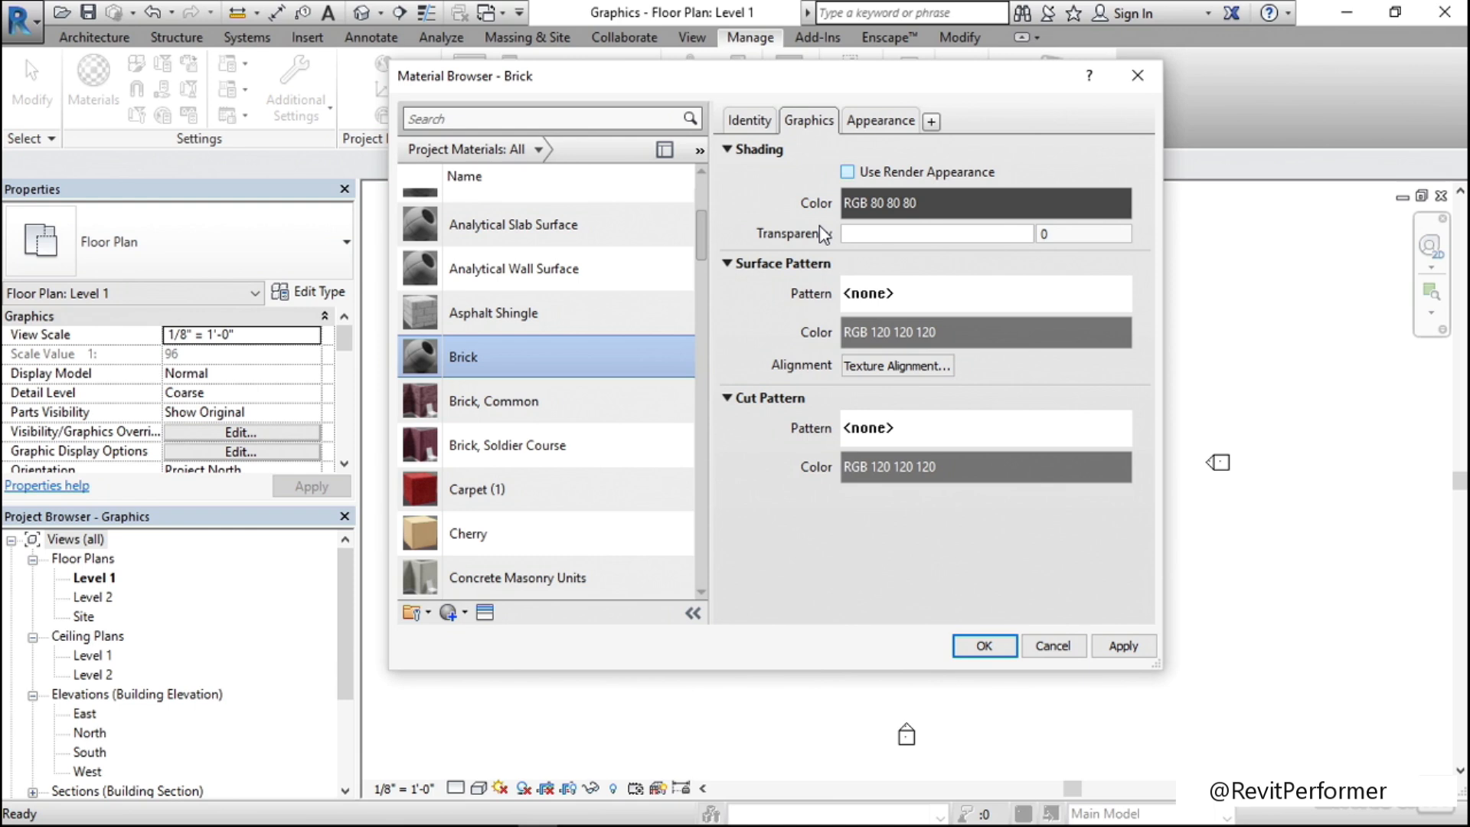
- Set the Brick material's shading color to an orange-brown, RGB 193 84 32
{"action": "left_click", "coordinate": [944, 208]}
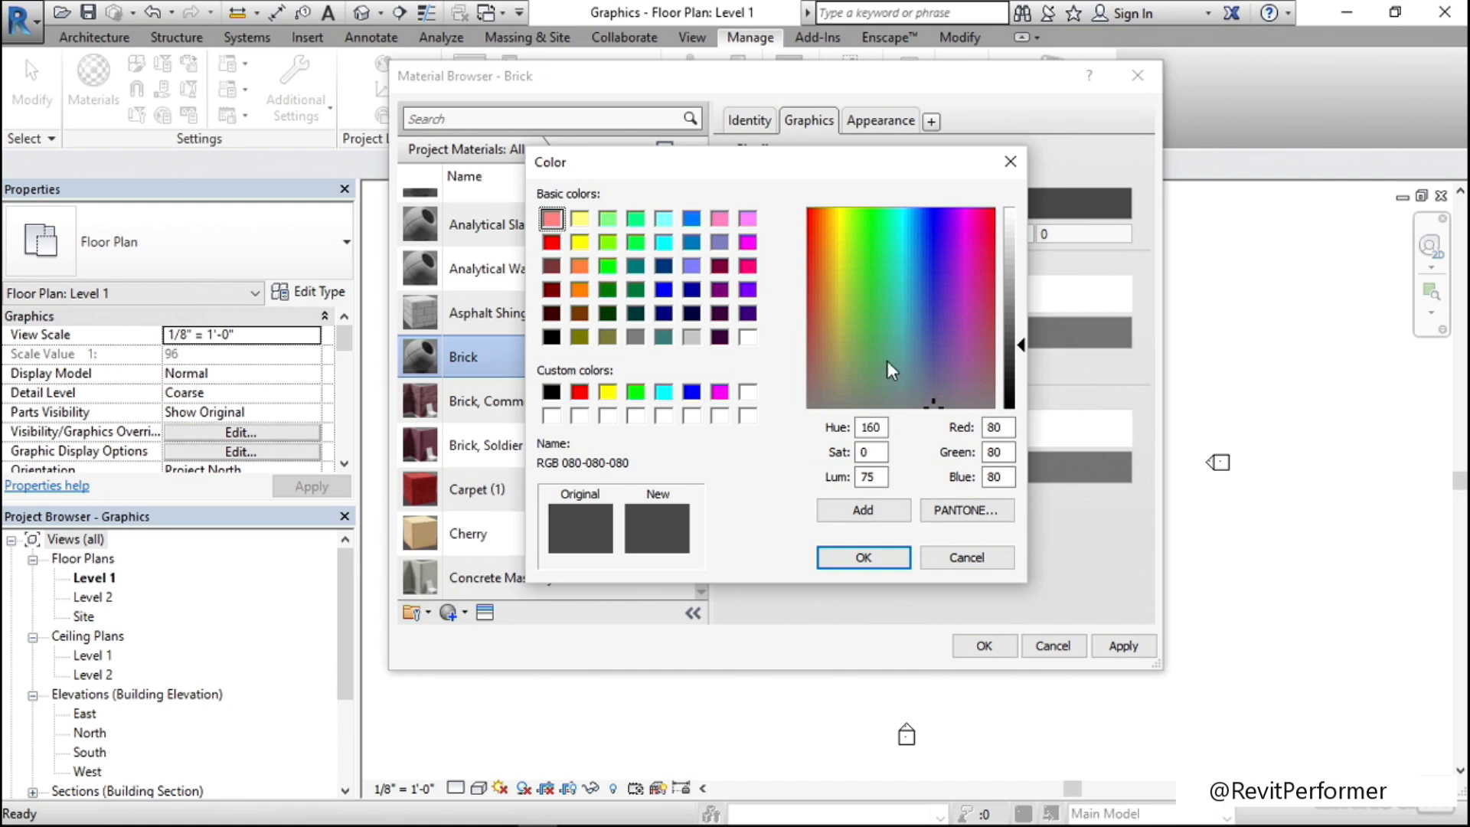
{"action": "left_click", "coordinate": [817, 241]}
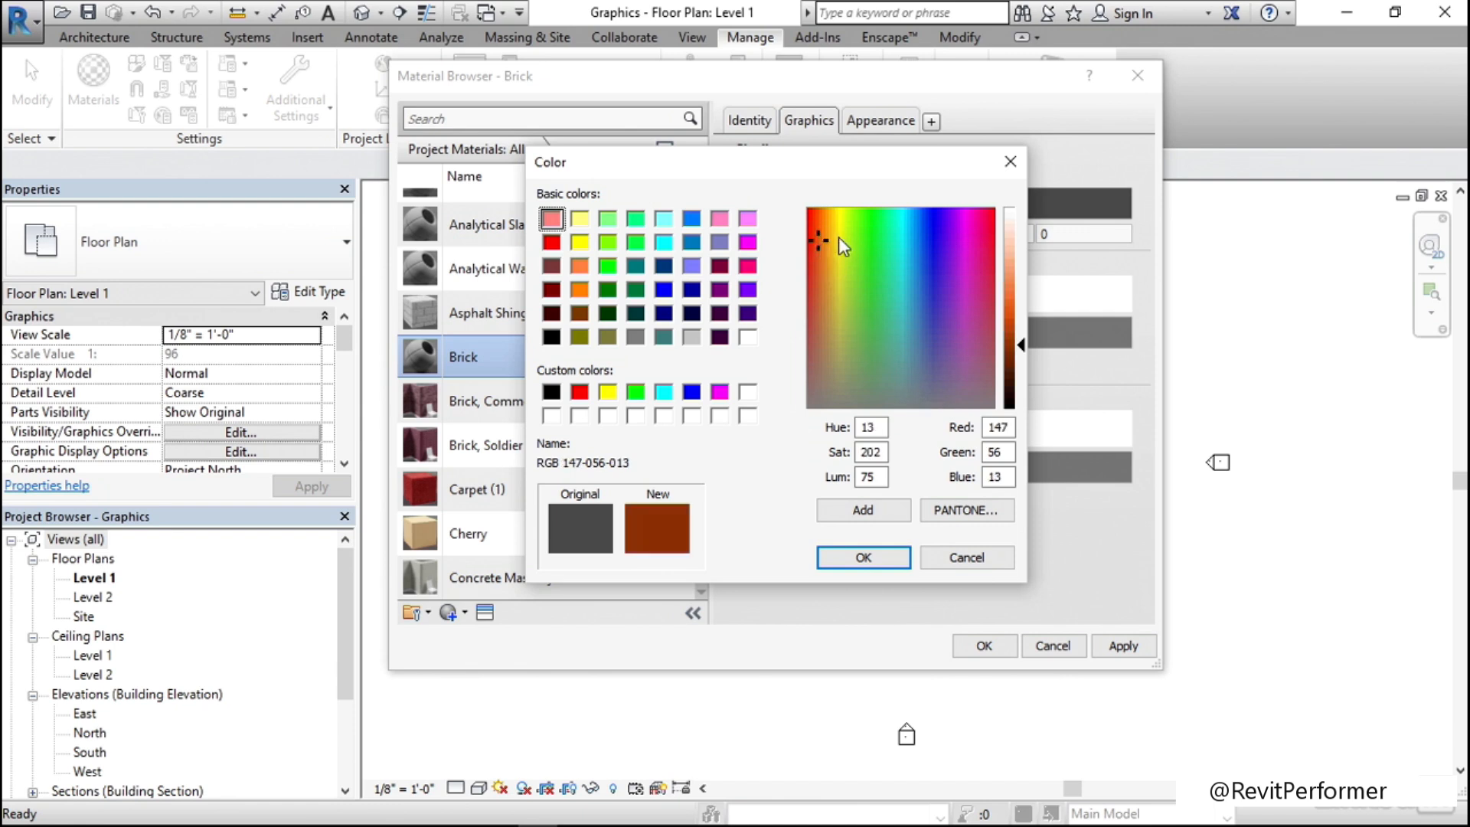
{"action": "left_click", "coordinate": [819, 278]}
{"action": "left_click", "coordinate": [1022, 341]}
{"action": "mouse_move", "coordinate": [1022, 343]}
{"action": "left_mouse_down"}
{"action": "mouse_move", "coordinate": [1022, 287]}
{"action": "mouse_move", "coordinate": [1029, 340]}
{"action": "mouse_move", "coordinate": [1024, 328]}
{"action": "left_mouse_up"}
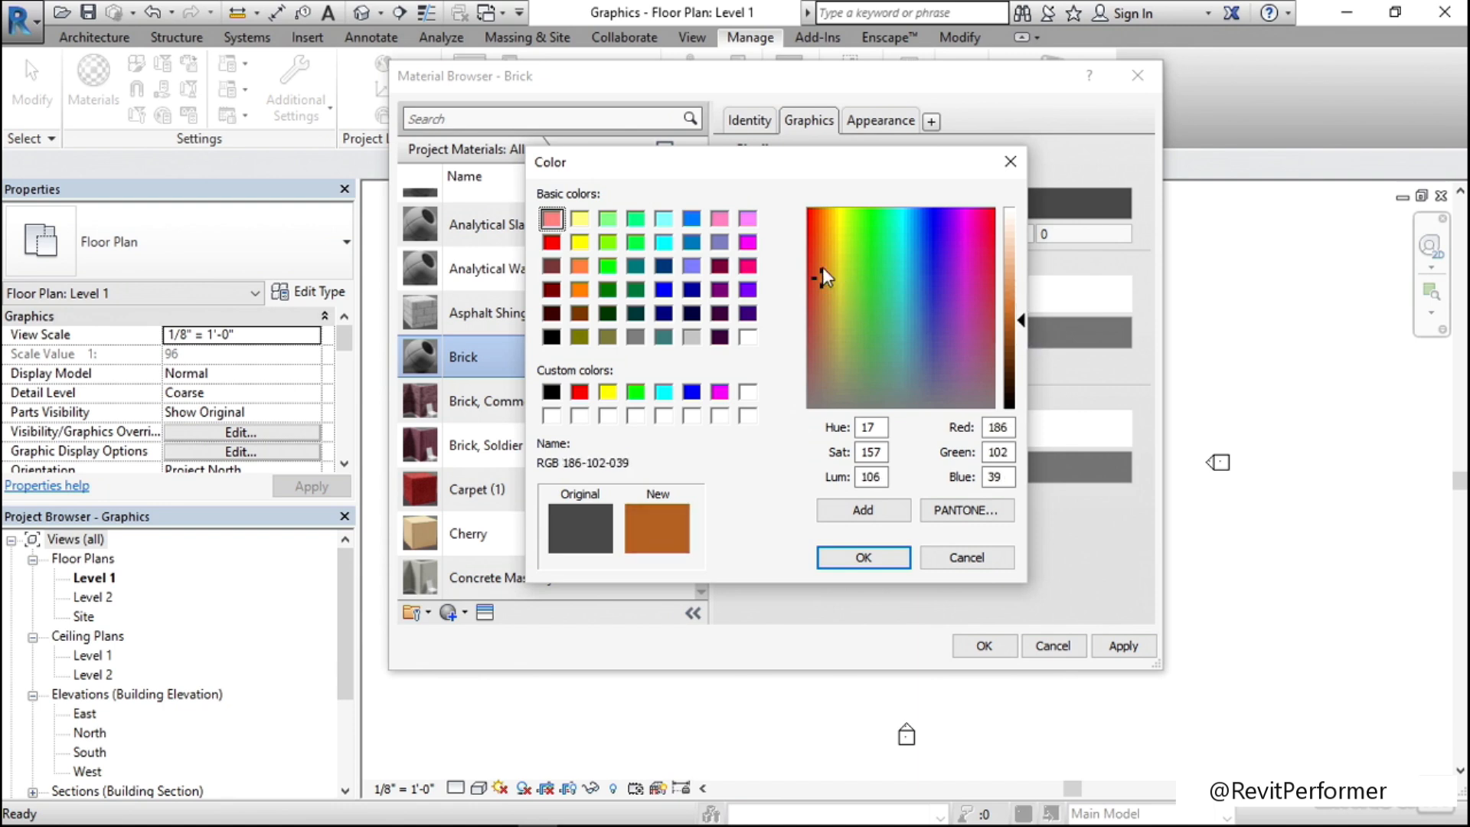
{"action": "left_click_drag", "start_coordinate": [822, 275], "coordinate": [823, 277]}
{"action": "left_click_drag", "start_coordinate": [820, 274], "coordinate": [818, 263]}
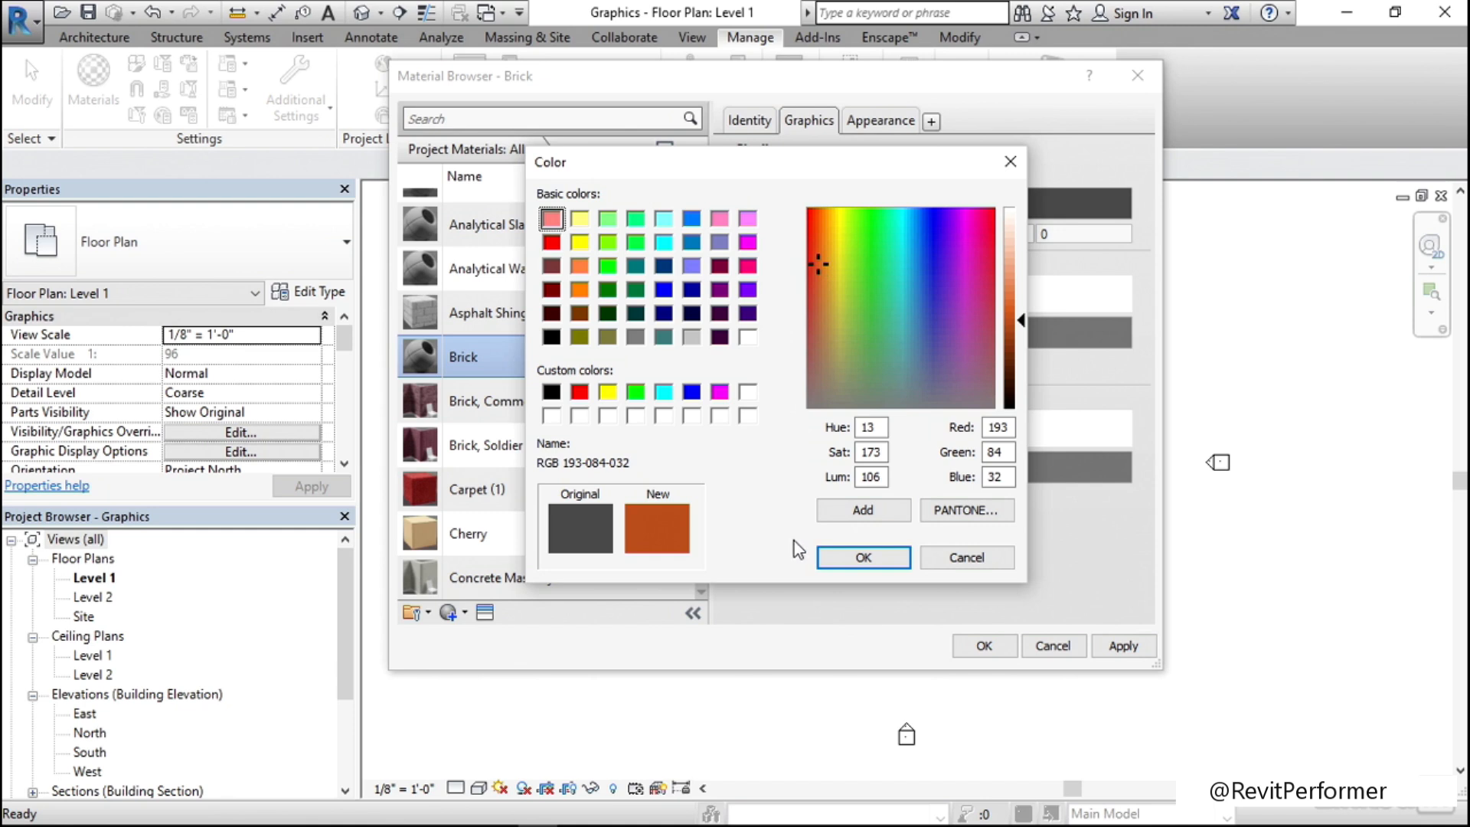
{"action": "left_click", "coordinate": [864, 558]}
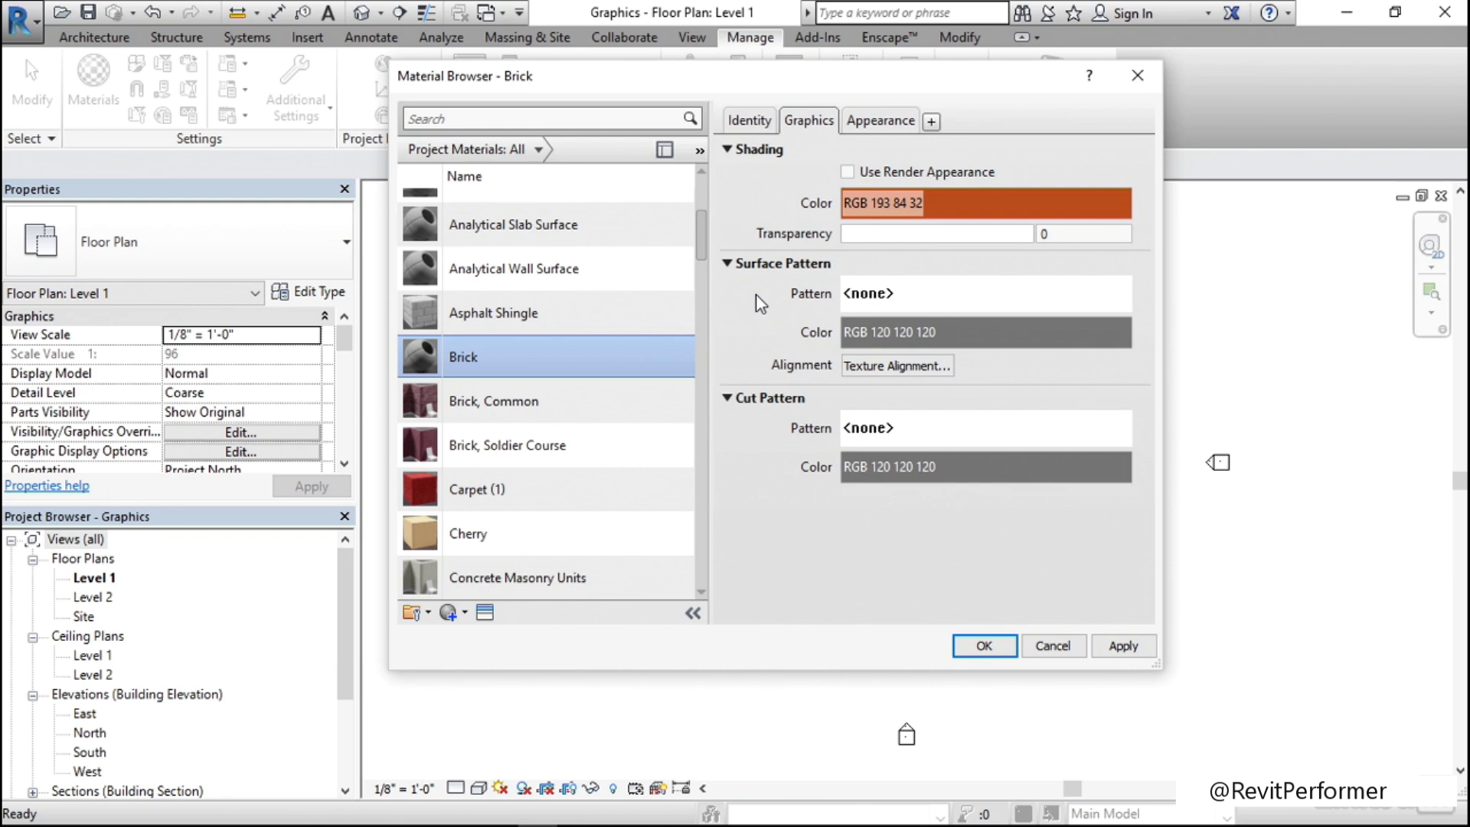
- Assign the Brick model pattern as the Brick material's surface pattern
{"action": "left_click", "coordinate": [891, 294]}
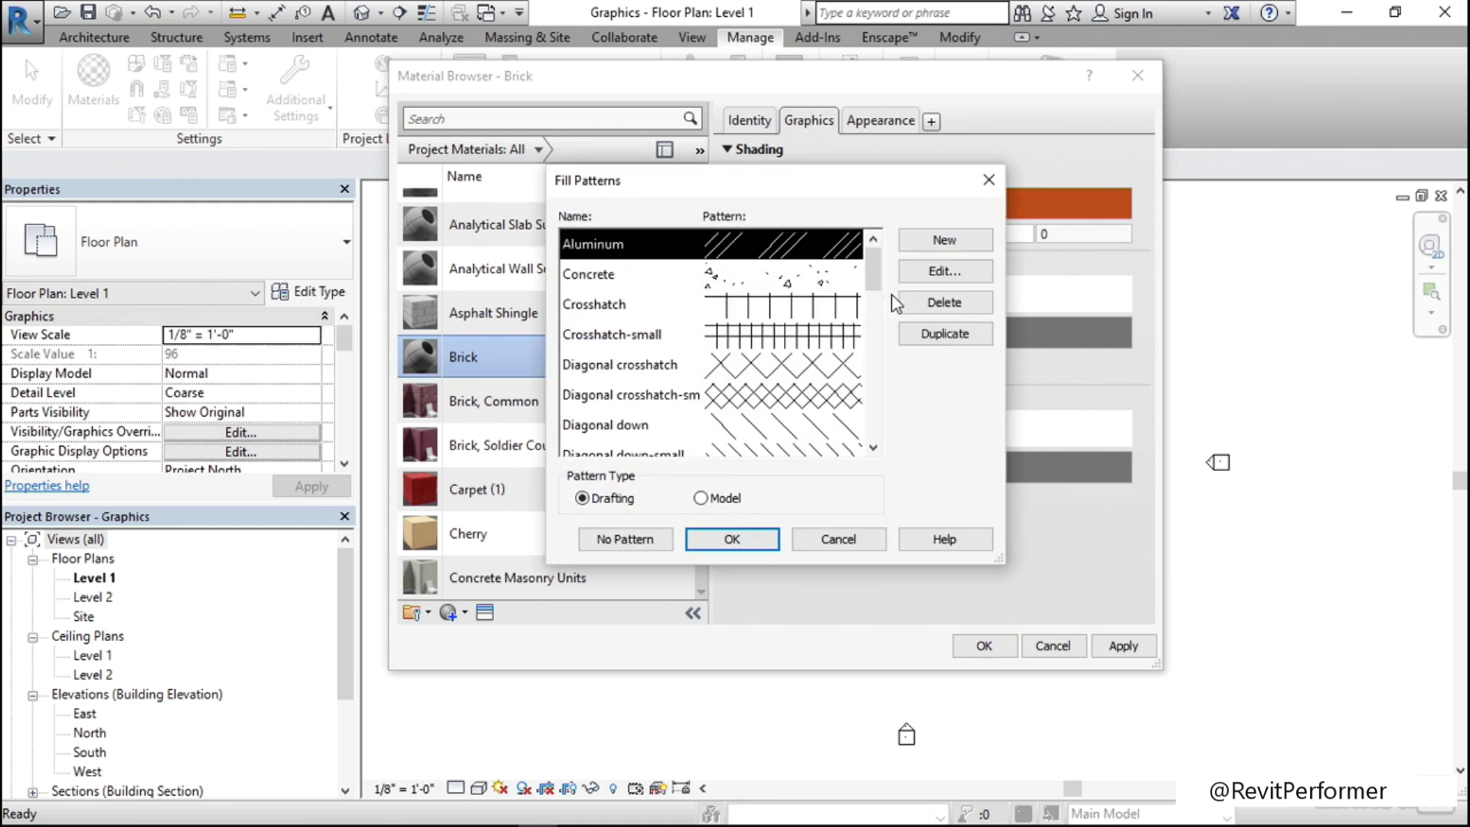
{"action": "mouse_move", "coordinate": [873, 270]}
{"action": "left_mouse_down"}
{"action": "mouse_move", "coordinate": [902, 409]}
{"action": "mouse_move", "coordinate": [893, 266]}
{"action": "left_mouse_up"}
{"action": "left_click", "coordinate": [697, 499]}
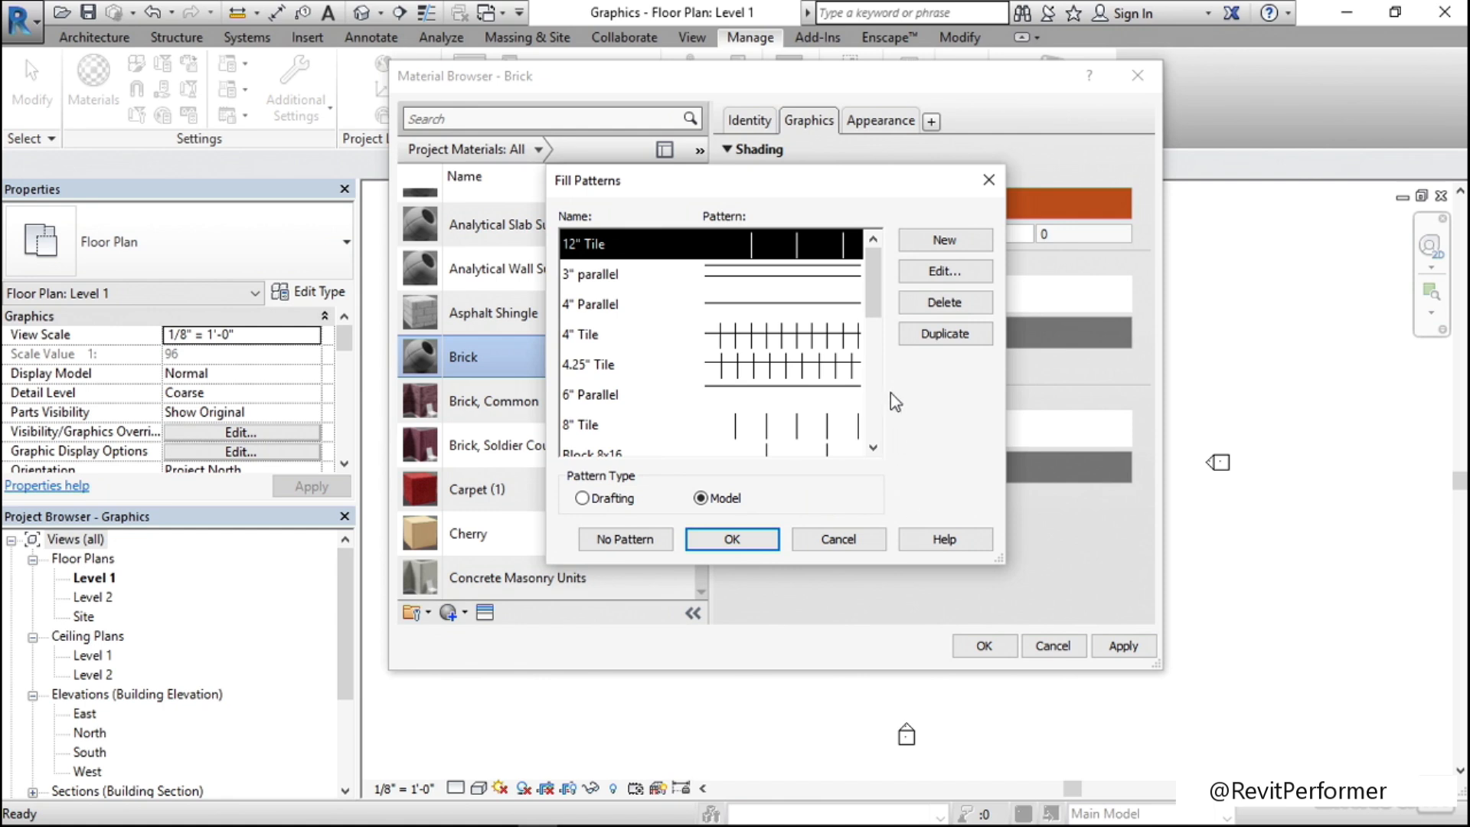
{"action": "left_click_drag", "start_coordinate": [875, 291], "coordinate": [885, 368]}
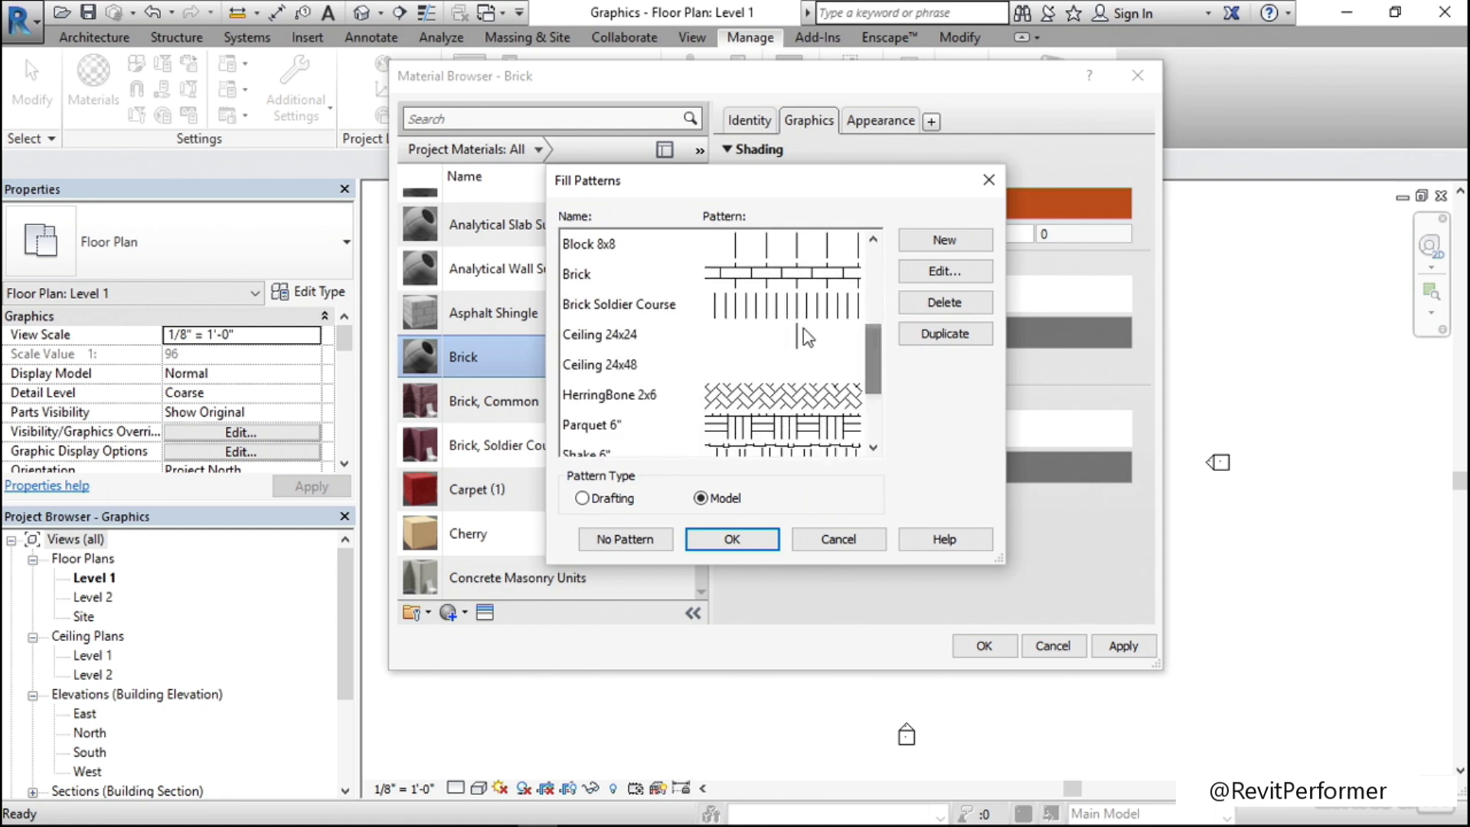
{"action": "left_click", "coordinate": [756, 285]}
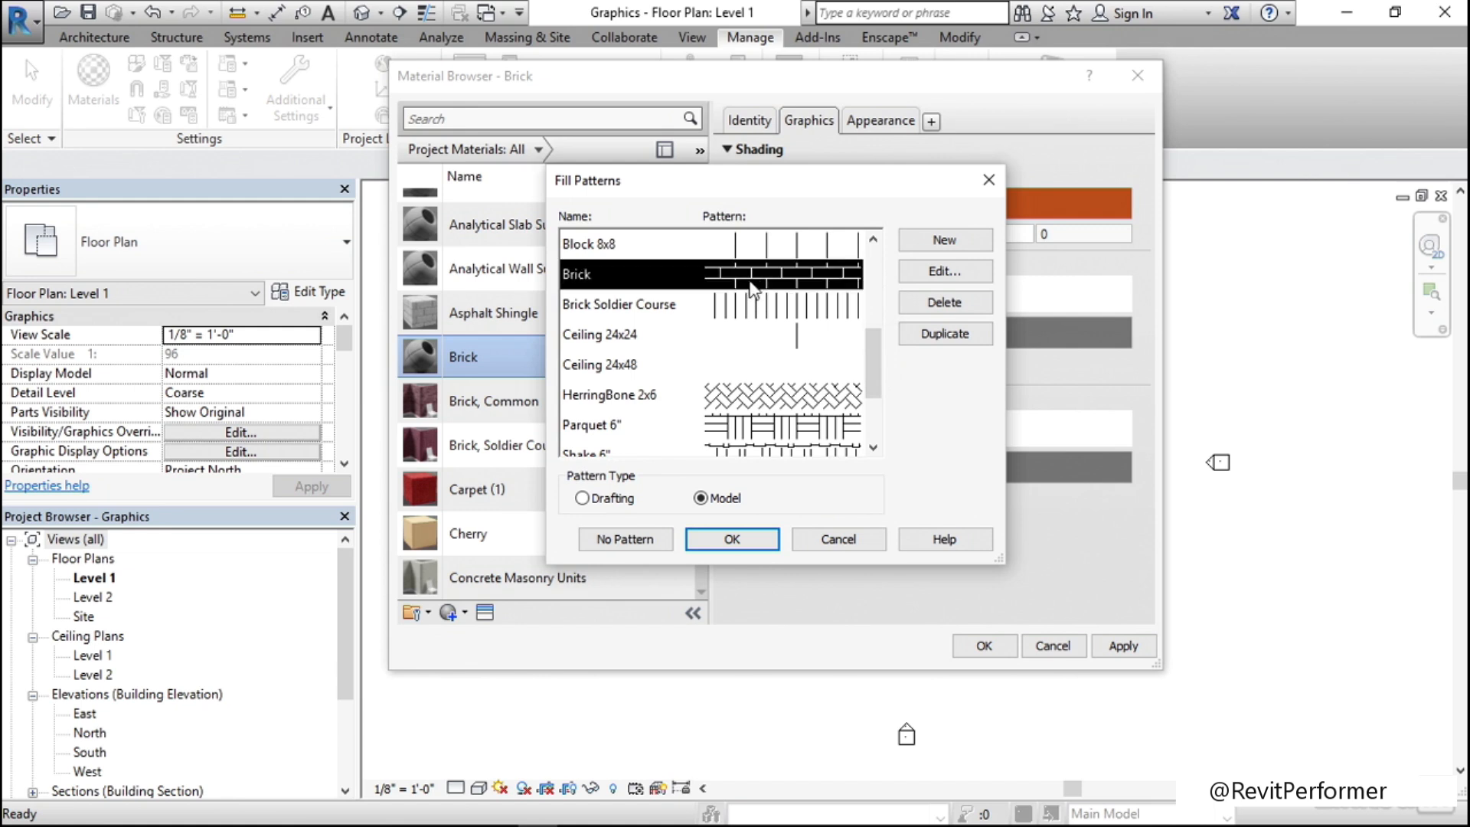
{"action": "left_click", "coordinate": [733, 538]}
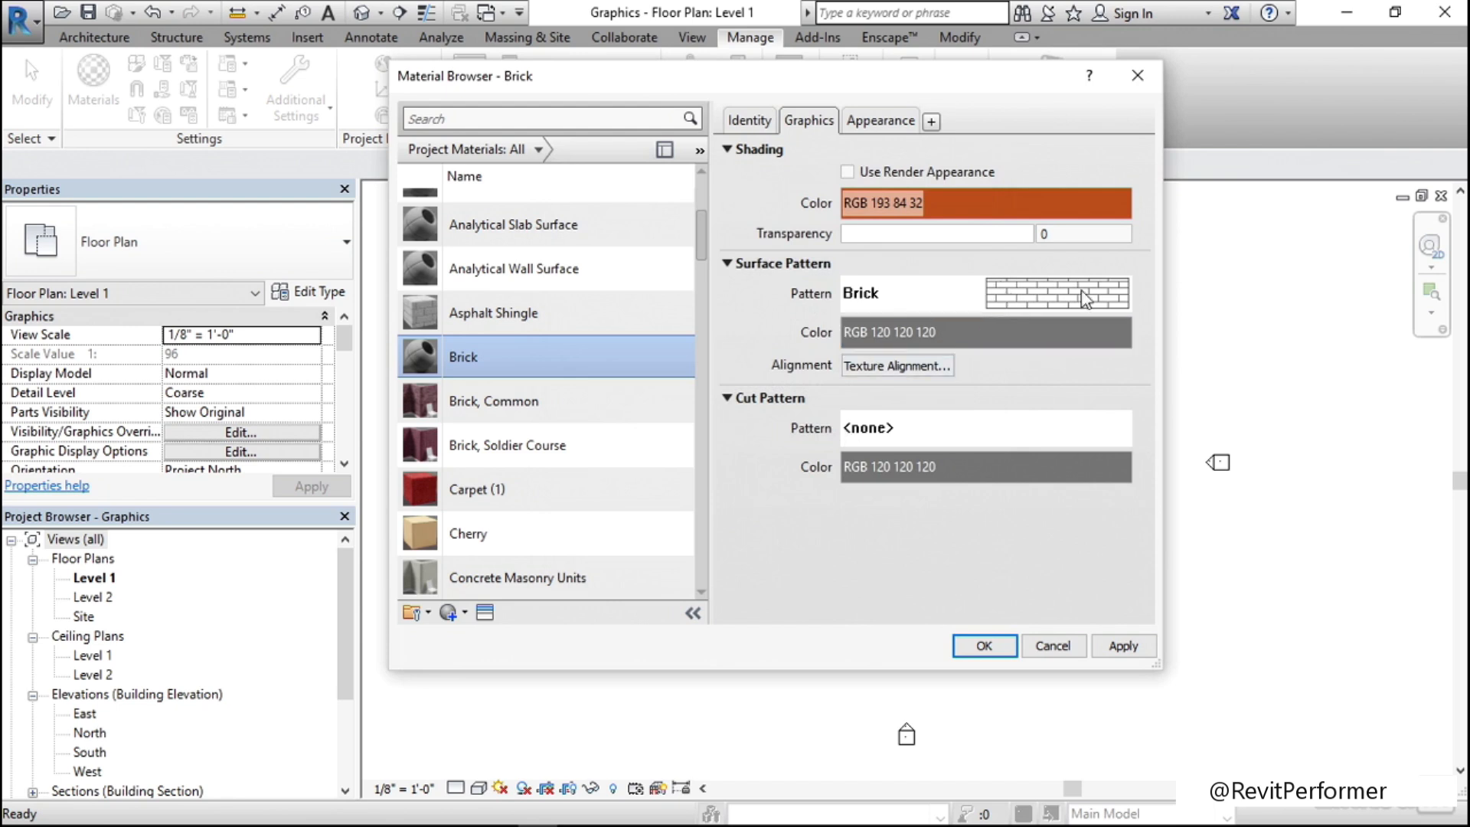
- Darken the Brick material's surface pattern color to RGB 44 44 44
{"action": "left_click", "coordinate": [961, 341]}
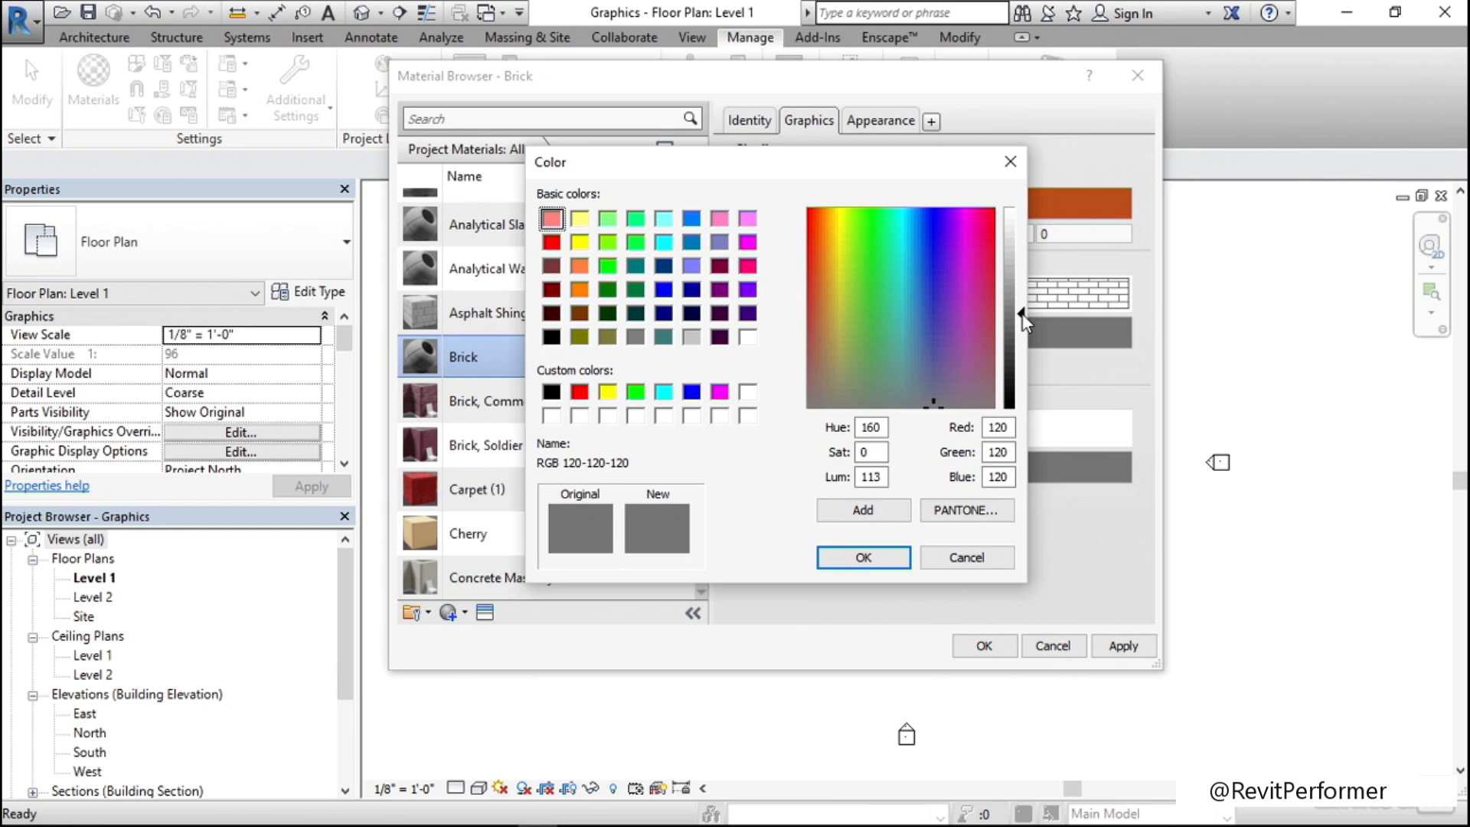
{"action": "left_click_drag", "start_coordinate": [1023, 314], "coordinate": [1023, 375]}
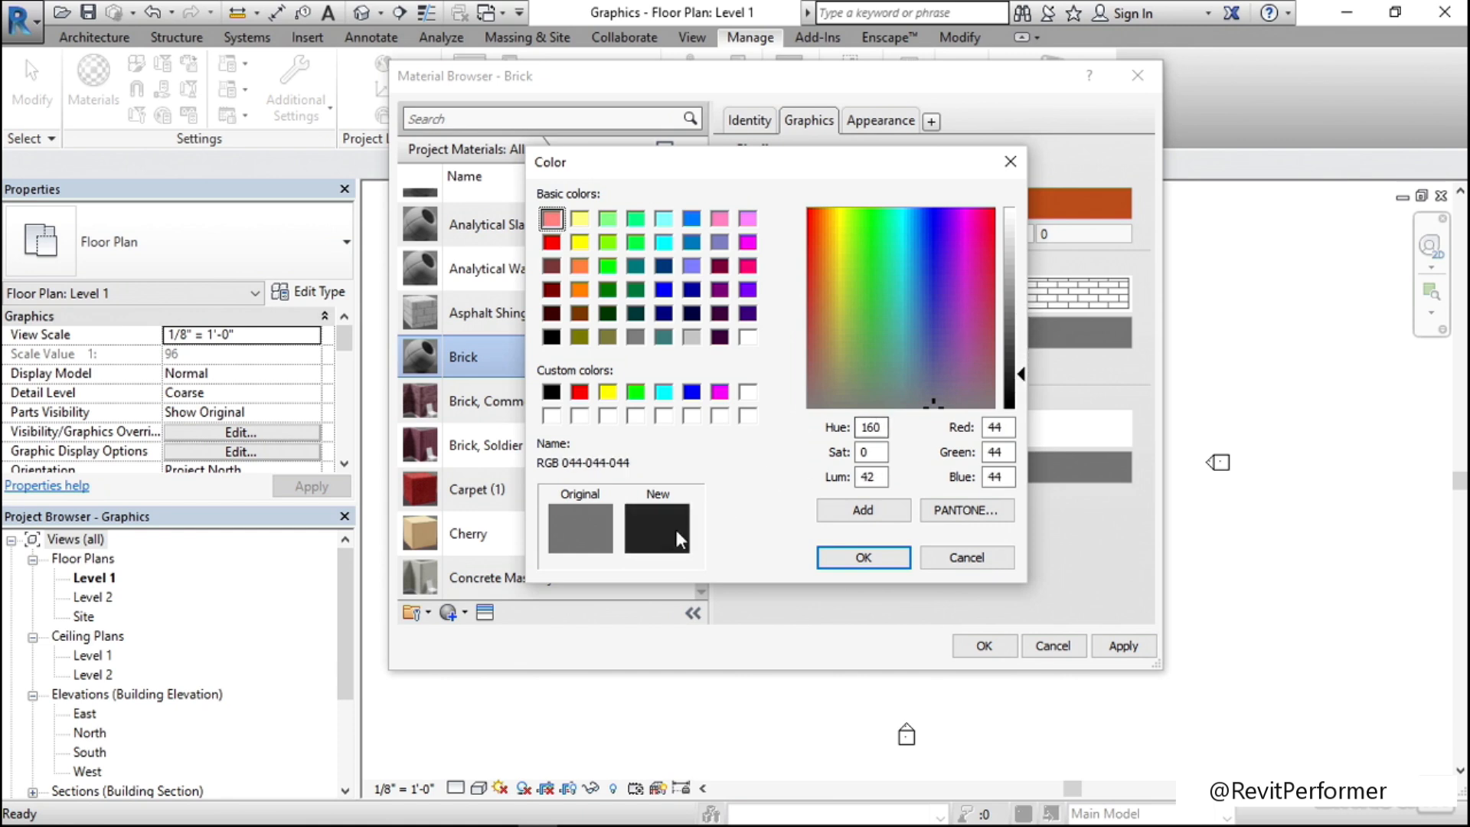
{"action": "left_click", "coordinate": [863, 557]}
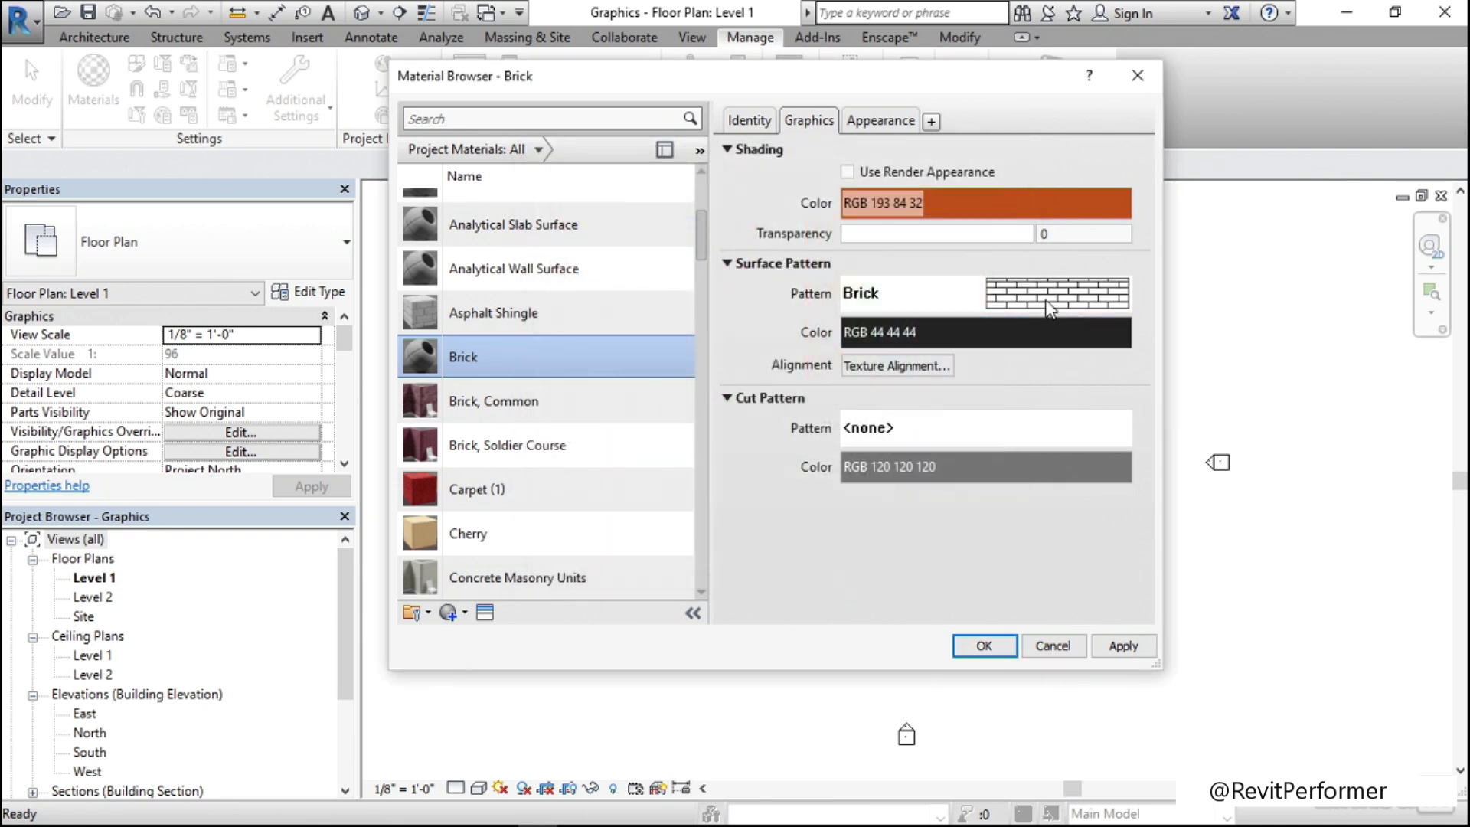
- Assign the Masonry - Brick drafting pattern as the Brick material's cut pattern and accept the material changes
{"action": "left_click", "coordinate": [897, 429]}
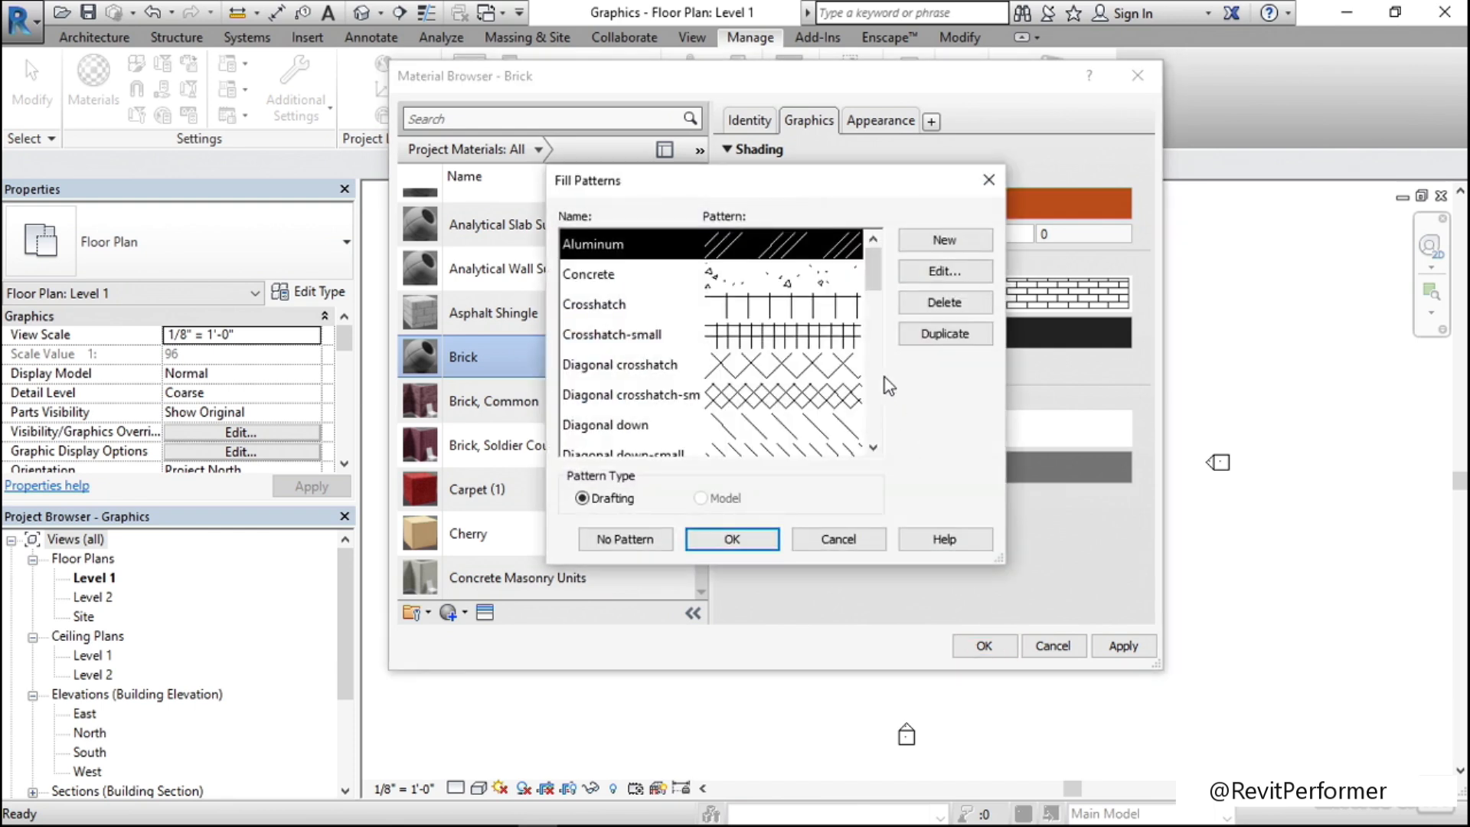
{"action": "left_click_drag", "start_coordinate": [874, 275], "coordinate": [871, 343]}
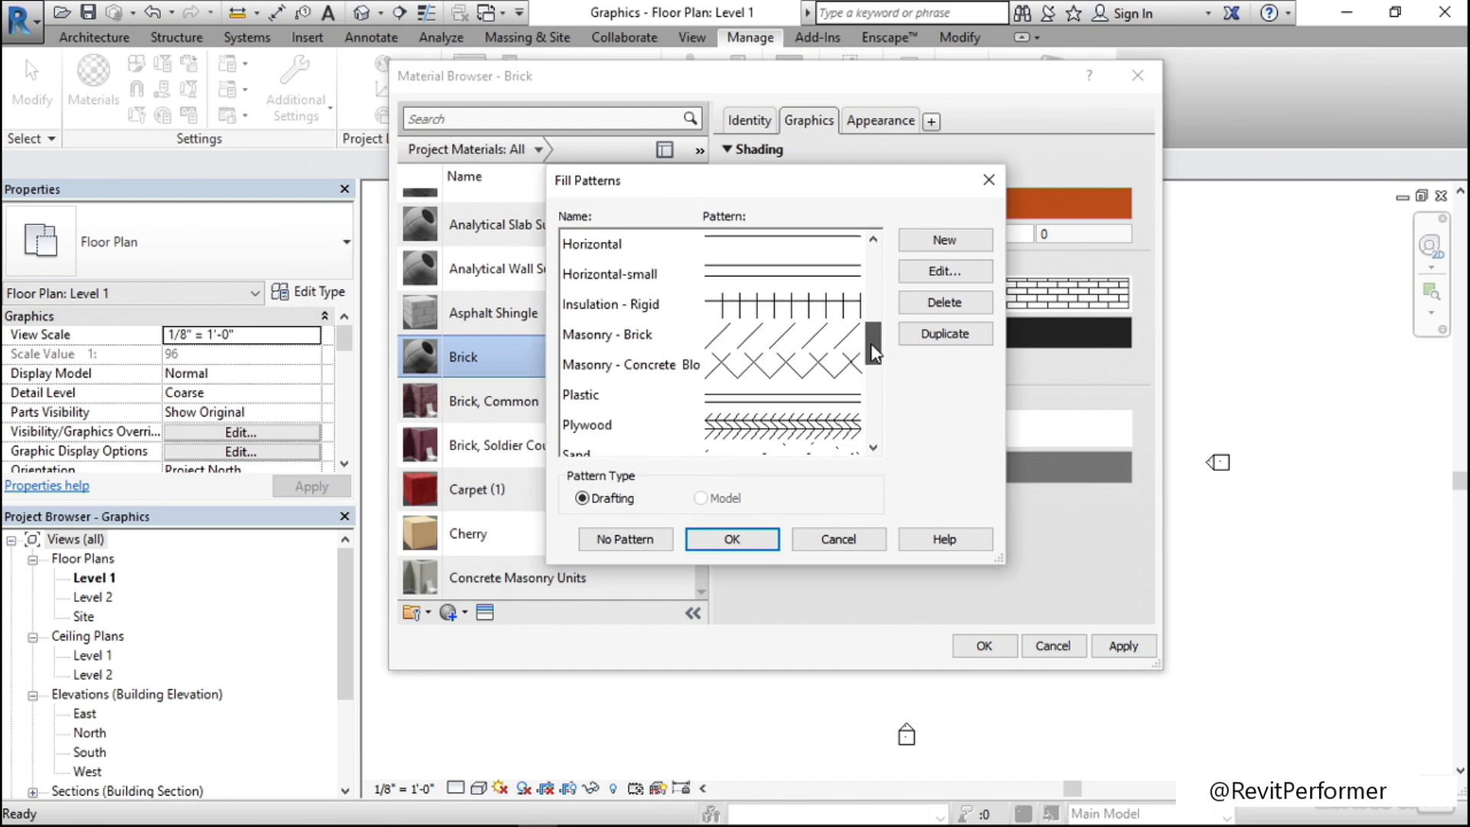
{"action": "left_click", "coordinate": [804, 343]}
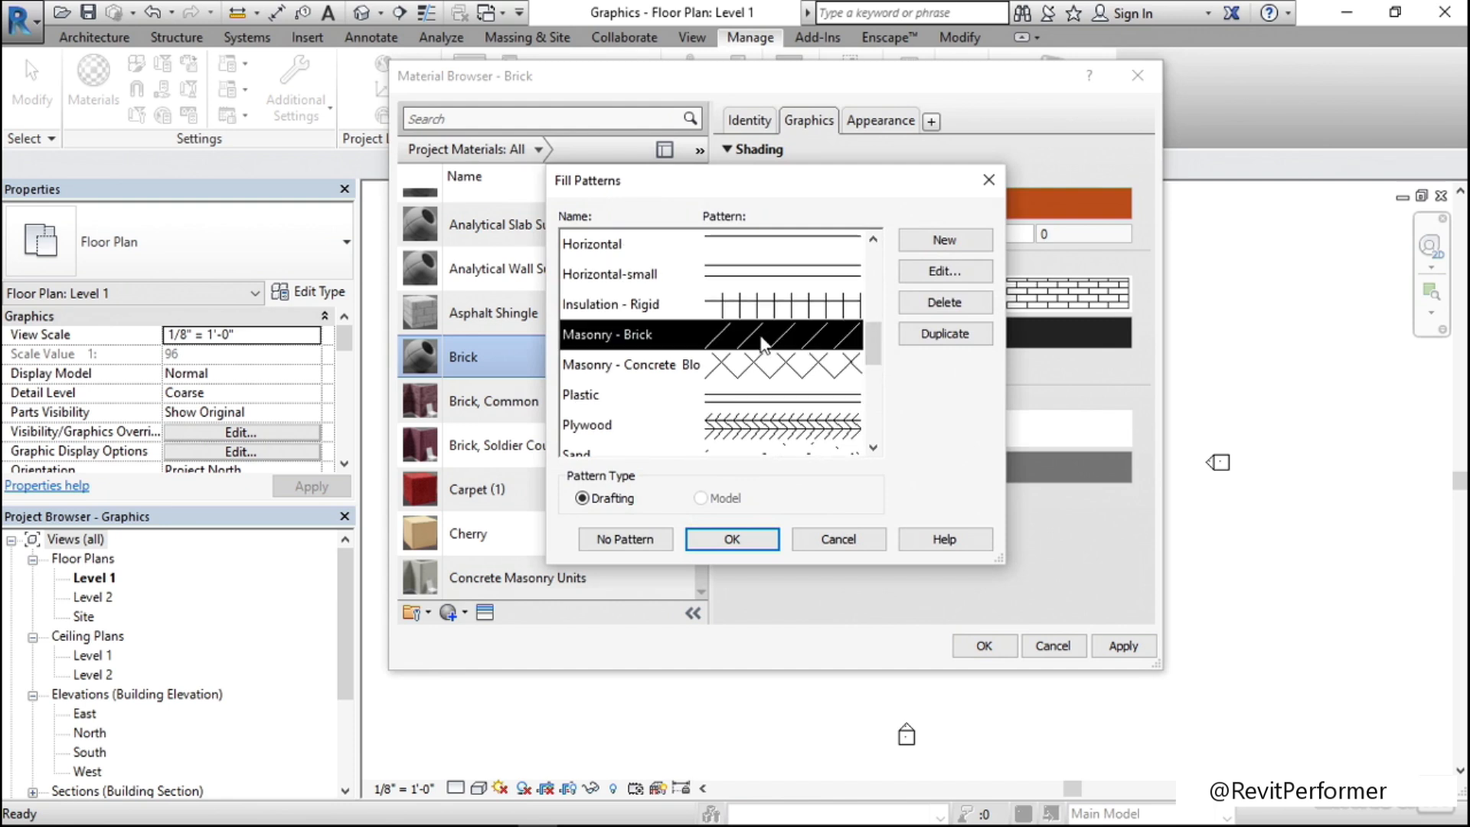
{"action": "left_click", "coordinate": [733, 539]}
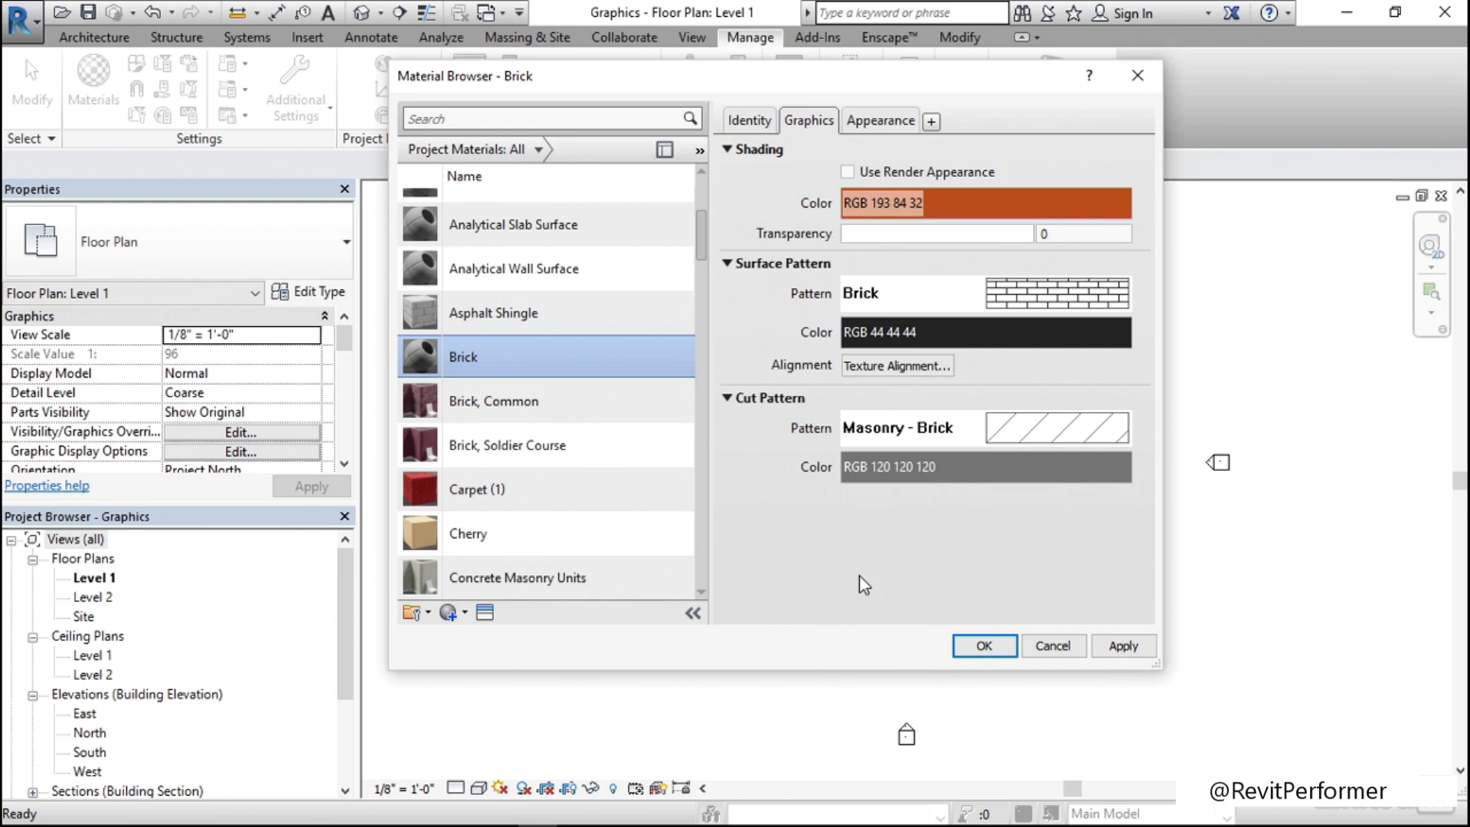
{"action": "left_click", "coordinate": [994, 648]}
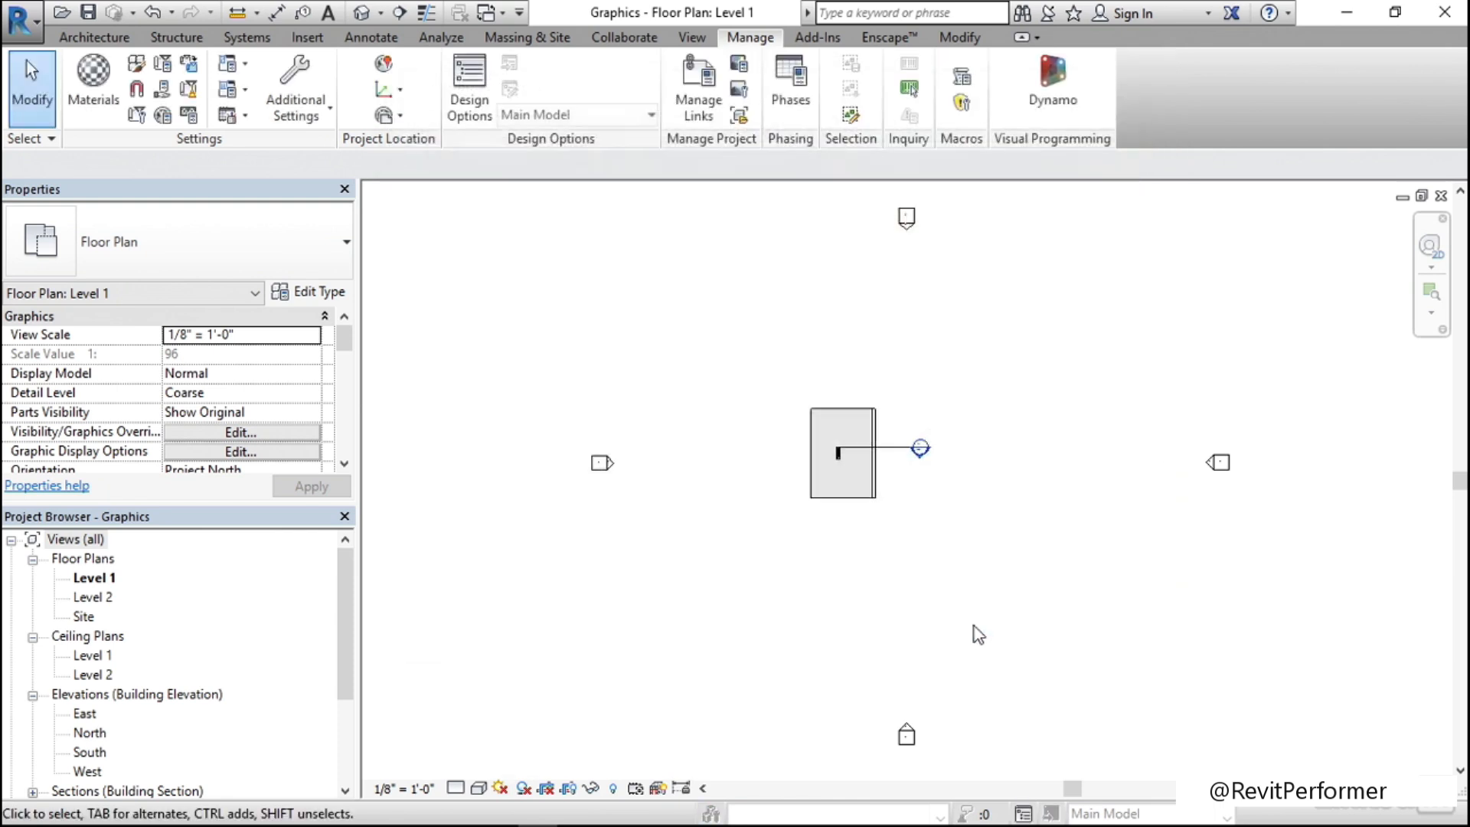
- Examine the brick surface pattern on the floor in the Level 1 plan
{"action": "scroll", "coordinate": [853, 467], "scroll_direction": "up", "scroll_amount": 6}
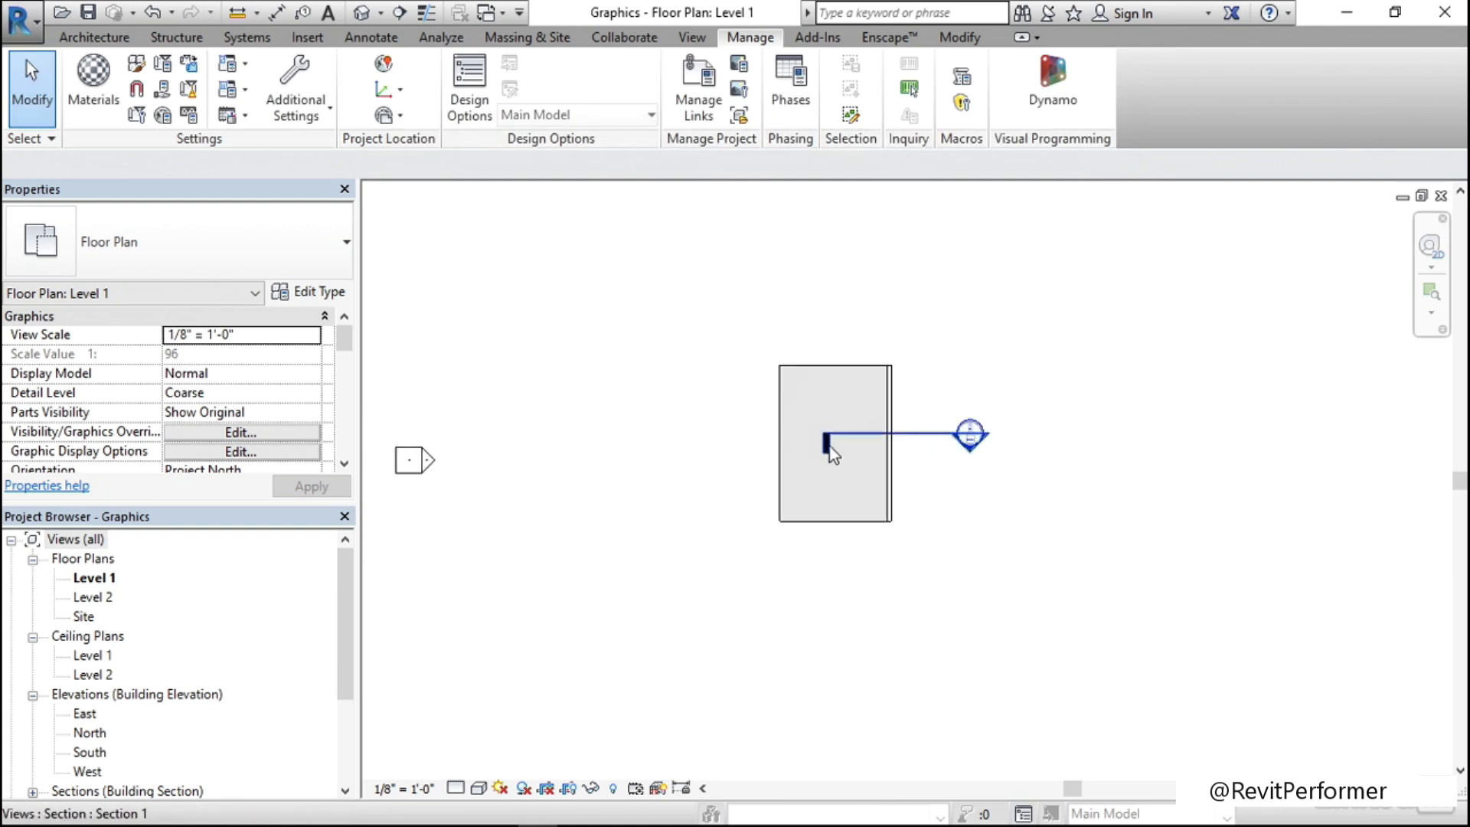
{"action": "scroll", "coordinate": [884, 413], "scroll_direction": "up", "scroll_amount": 4}
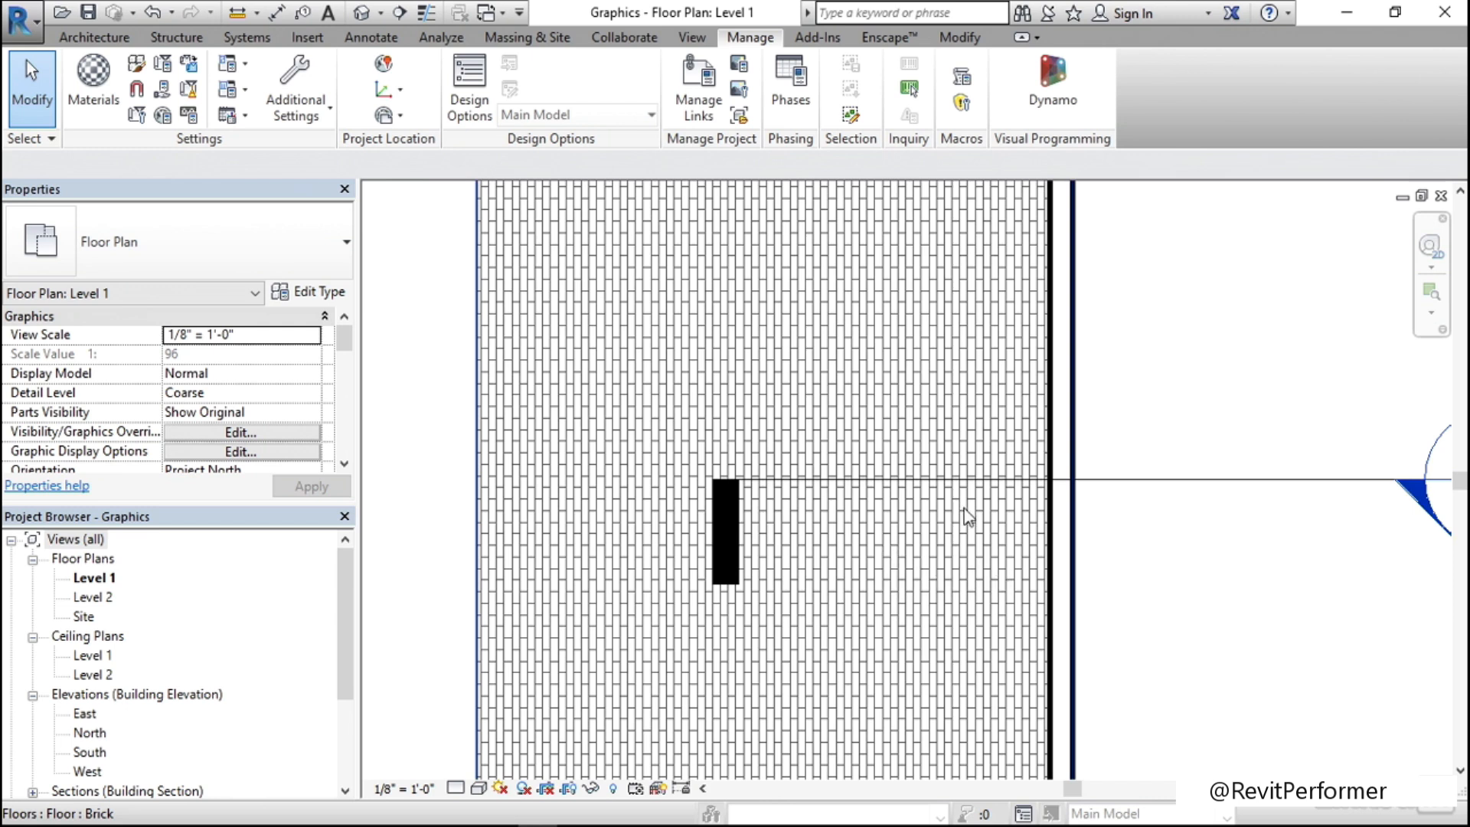
{"action": "scroll", "coordinate": [876, 438], "scroll_direction": "down", "scroll_amount": 2}
{"action": "scroll", "coordinate": [876, 438], "scroll_direction": "down", "scroll_amount": 1}
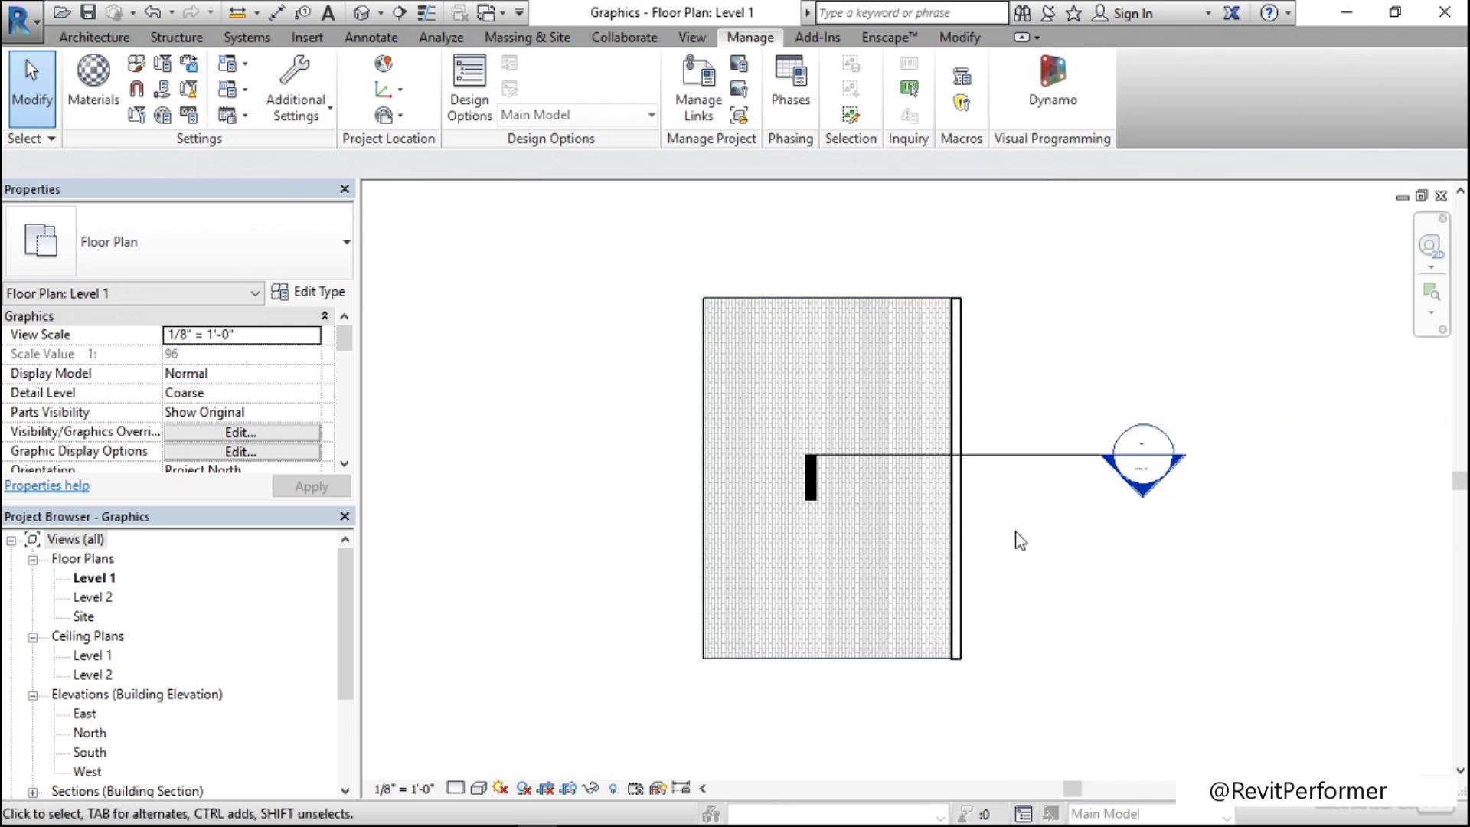
- Open the default 3D view and examine the brick surface pattern on the wall and floor
{"action": "left_click", "coordinate": [363, 17]}
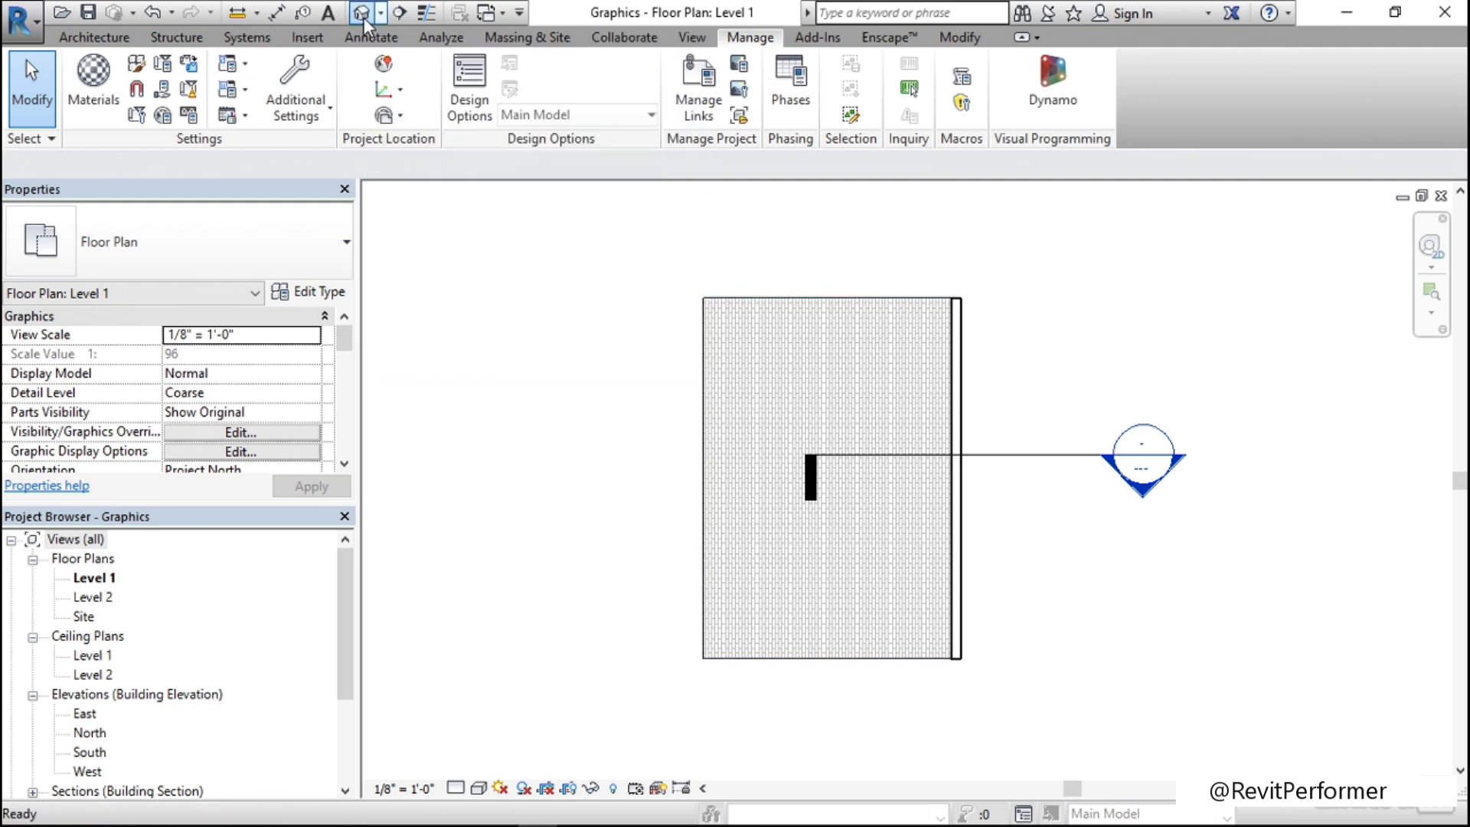
{"action": "scroll", "coordinate": [936, 712], "scroll_direction": "up", "scroll_amount": 6}
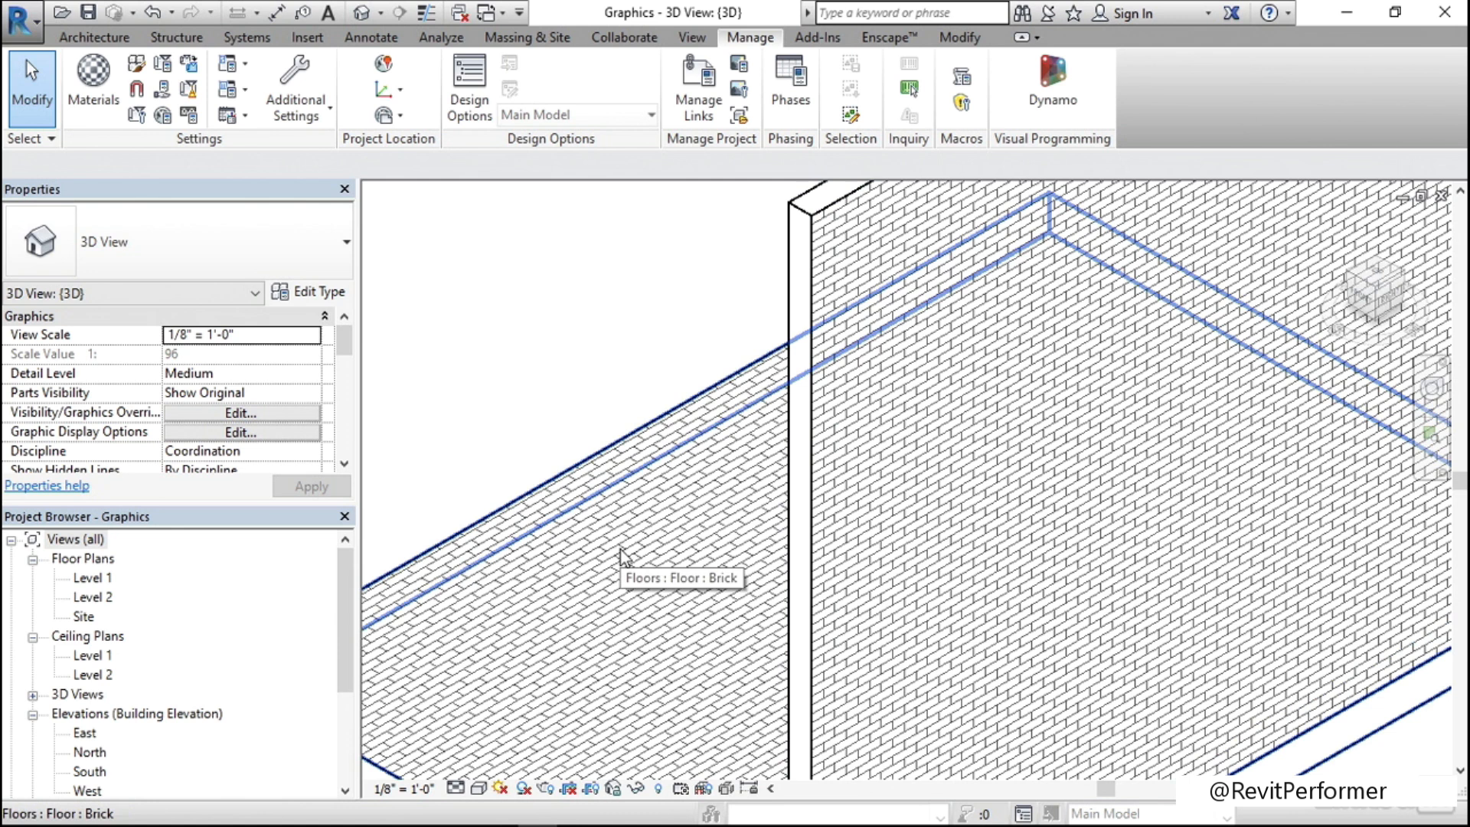
{"action": "scroll", "coordinate": [622, 556], "scroll_direction": "down", "scroll_amount": 2}
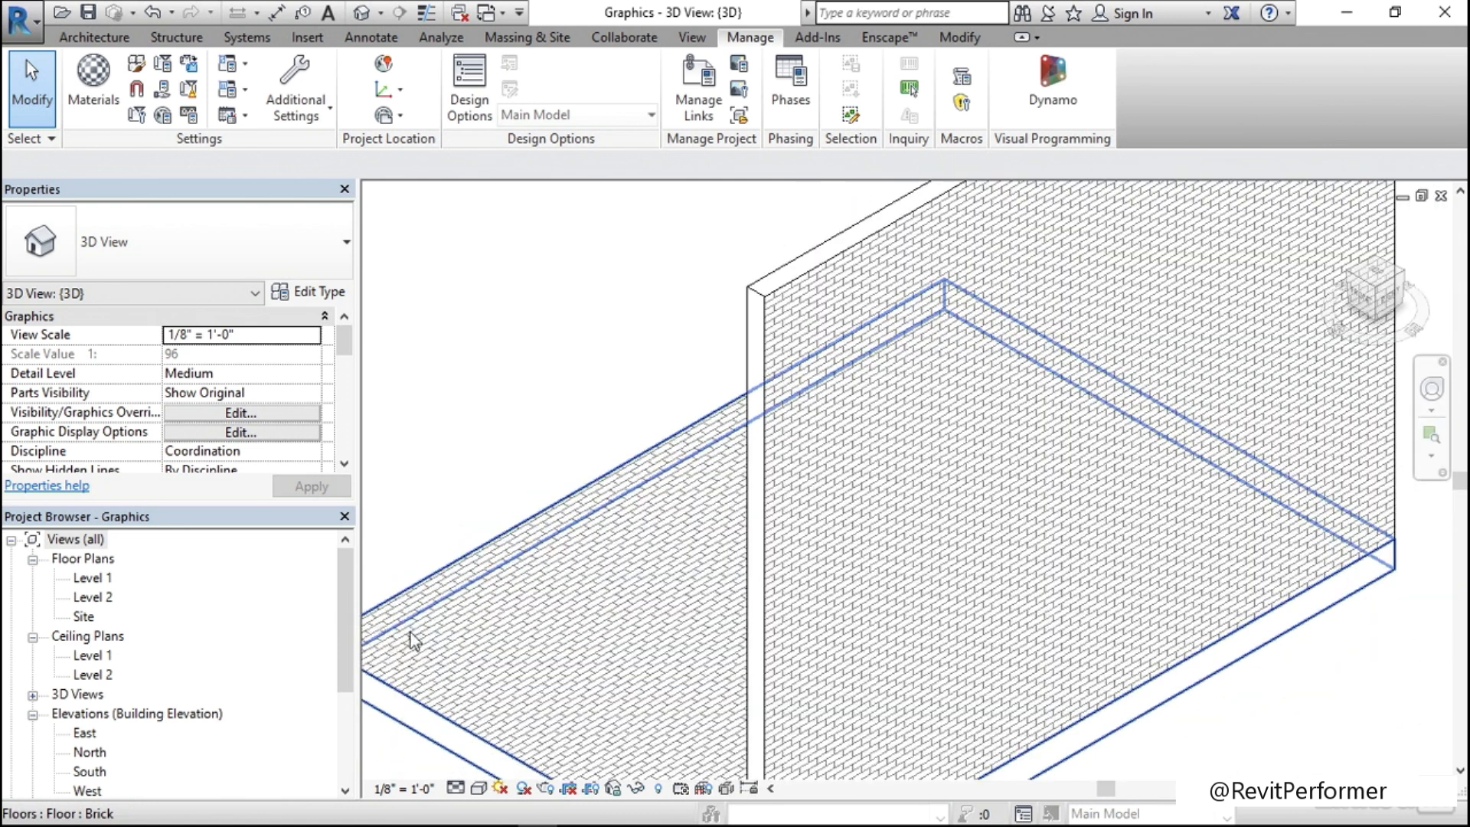
- Open the Section 1 building section view
{"action": "left_click_drag", "start_coordinate": [343, 626], "coordinate": [348, 703]}
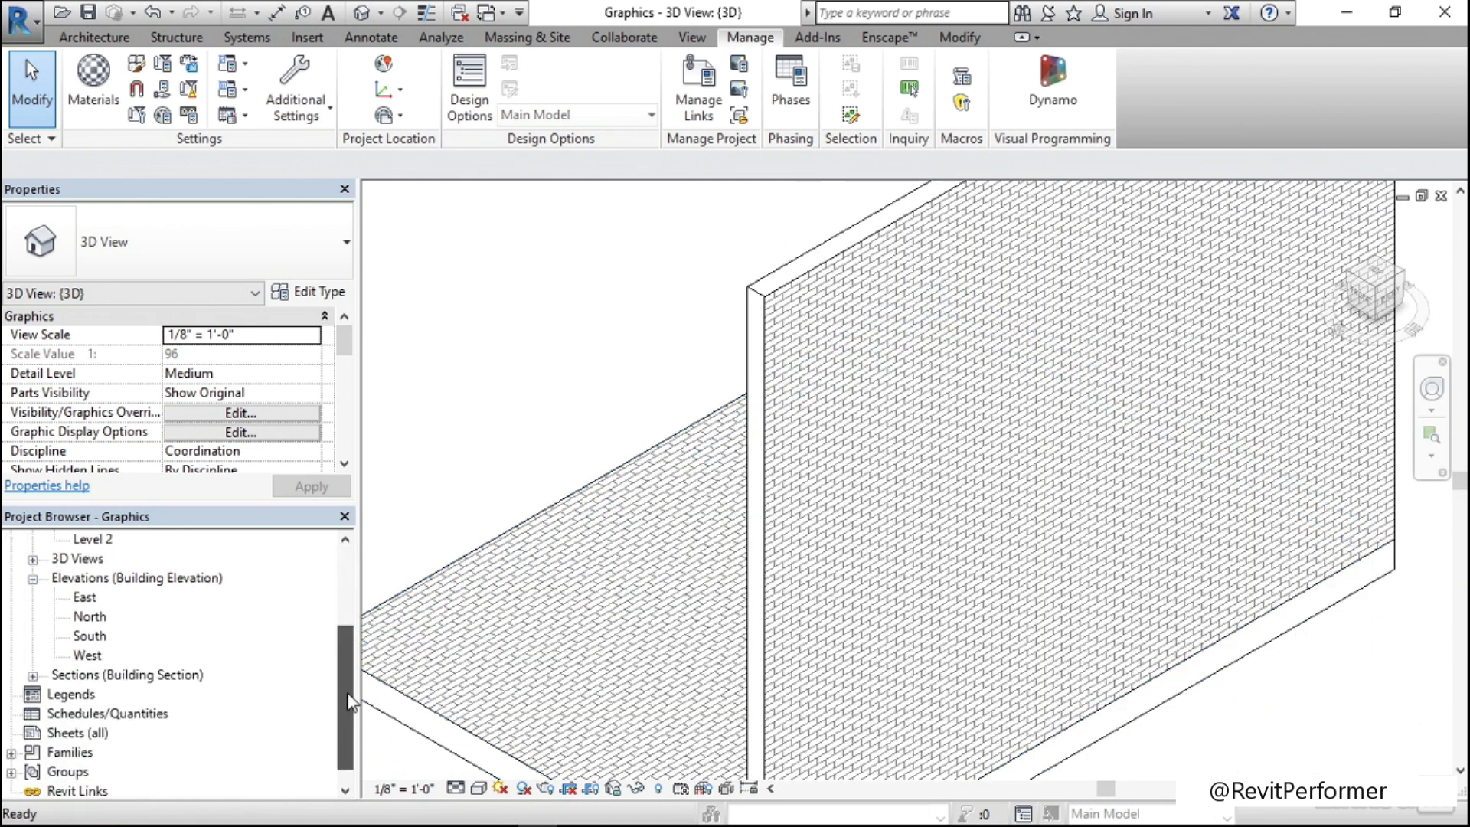
{"action": "left_click", "coordinate": [32, 676]}
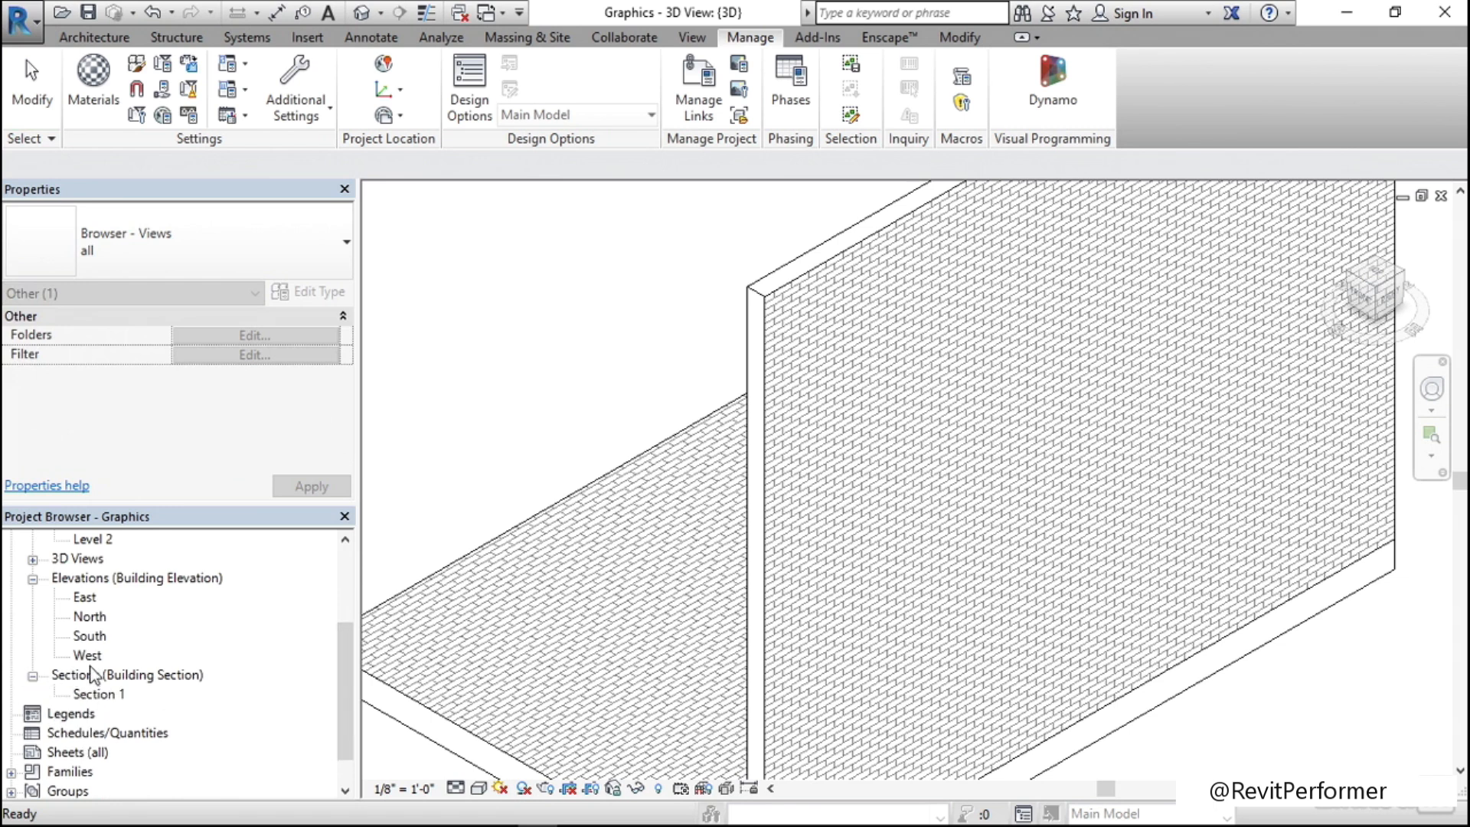
{"action": "left_click", "coordinate": [96, 696]}
{"action": "double_click", "coordinate": [96, 695]}
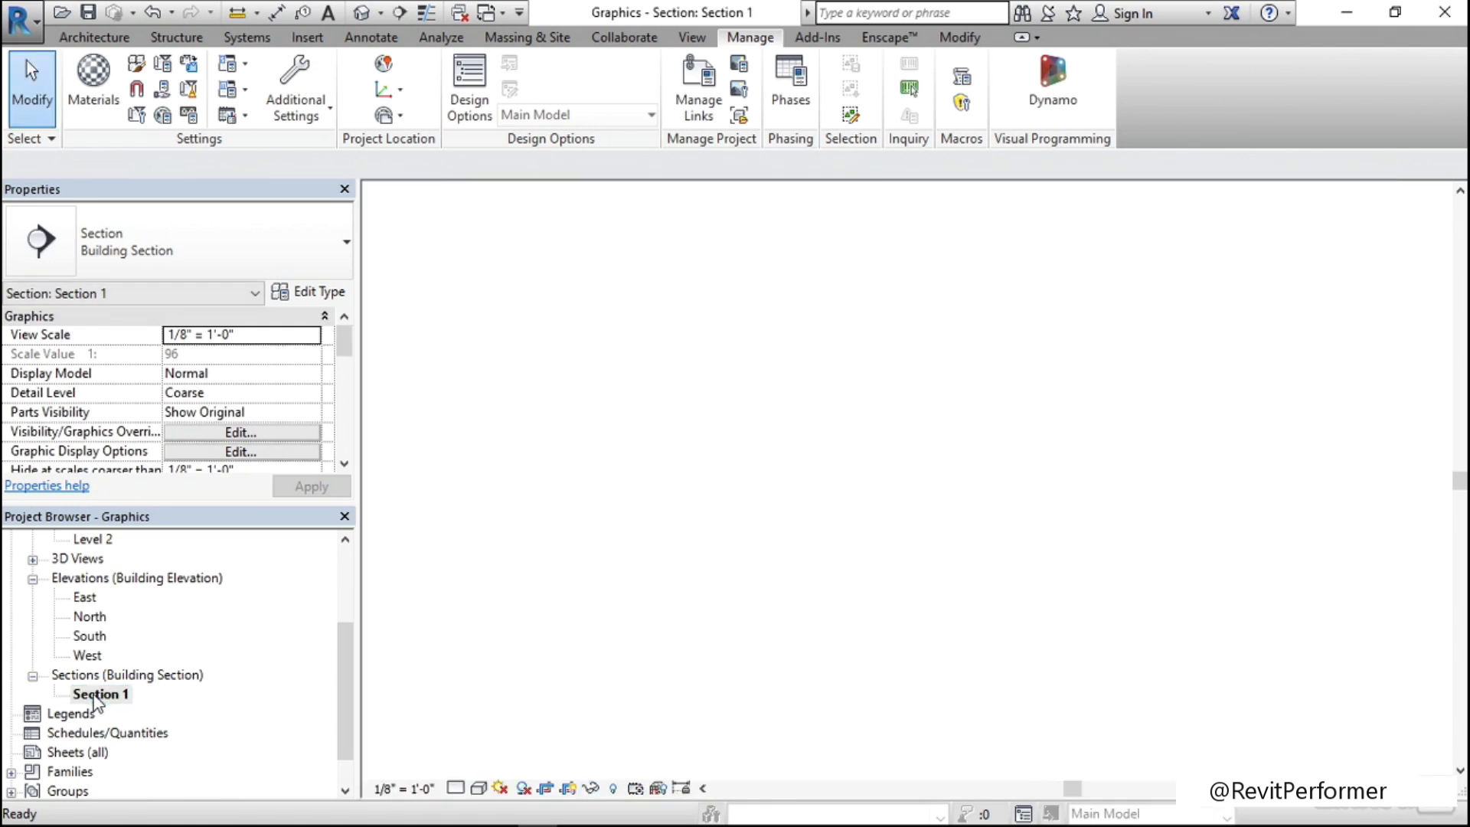
- Set the Section 1 view's detail level to Fine to check the cut pattern of the brick wall and floor
{"action": "scroll", "coordinate": [976, 681], "scroll_direction": "up", "scroll_amount": 6}
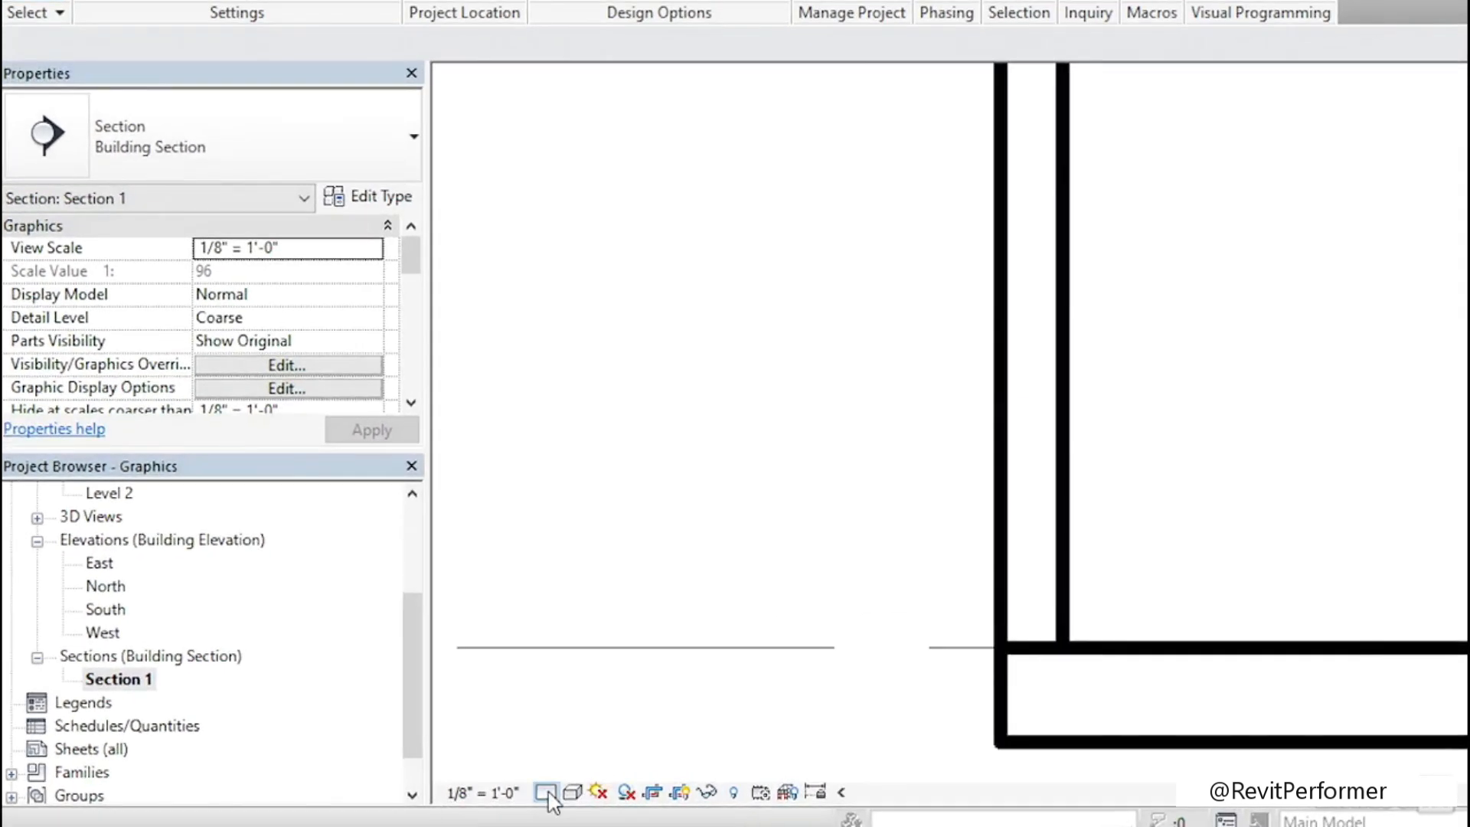
{"action": "left_click", "coordinate": [456, 790]}
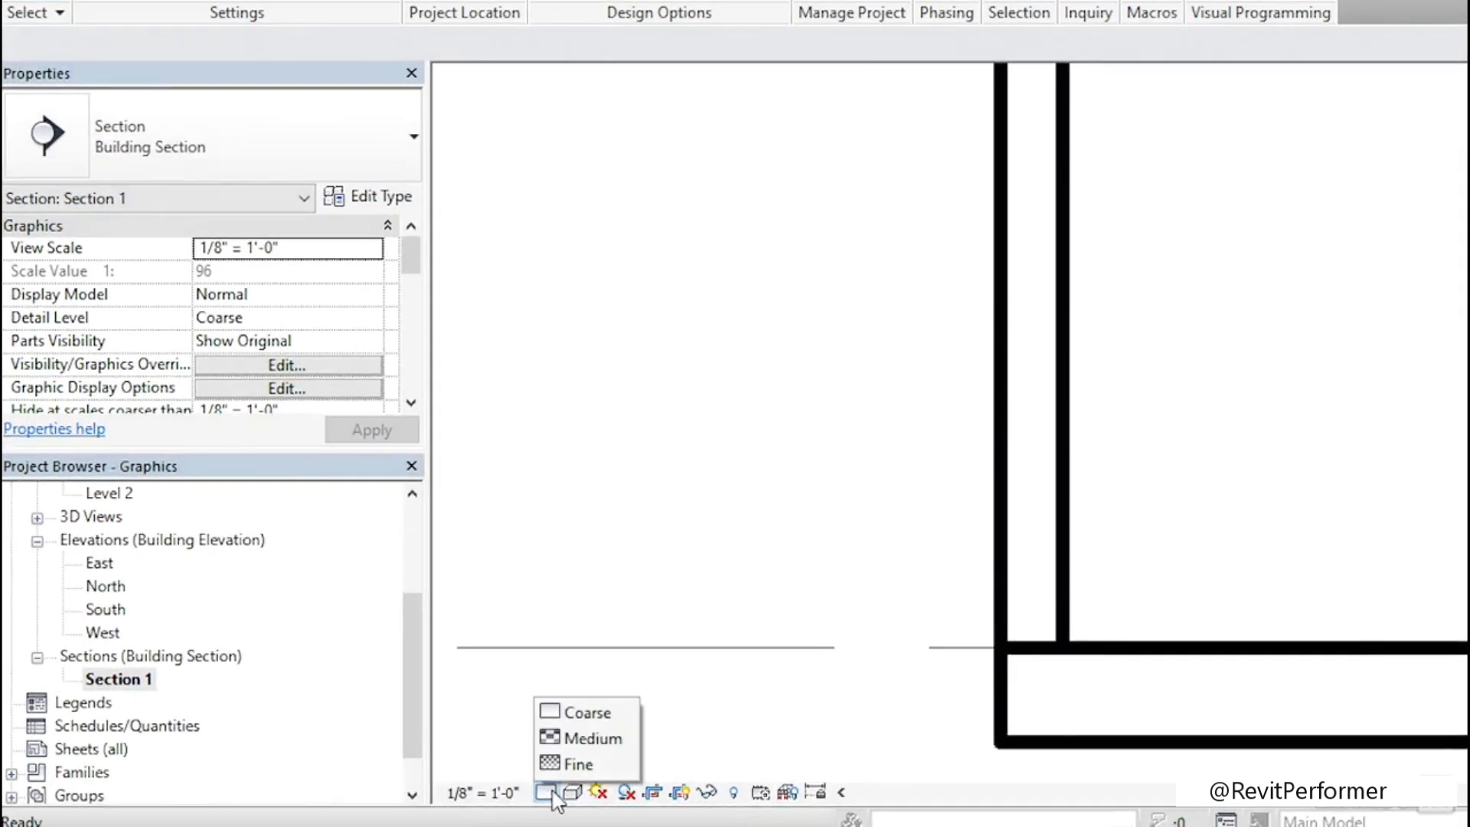
{"action": "left_click", "coordinate": [573, 762]}
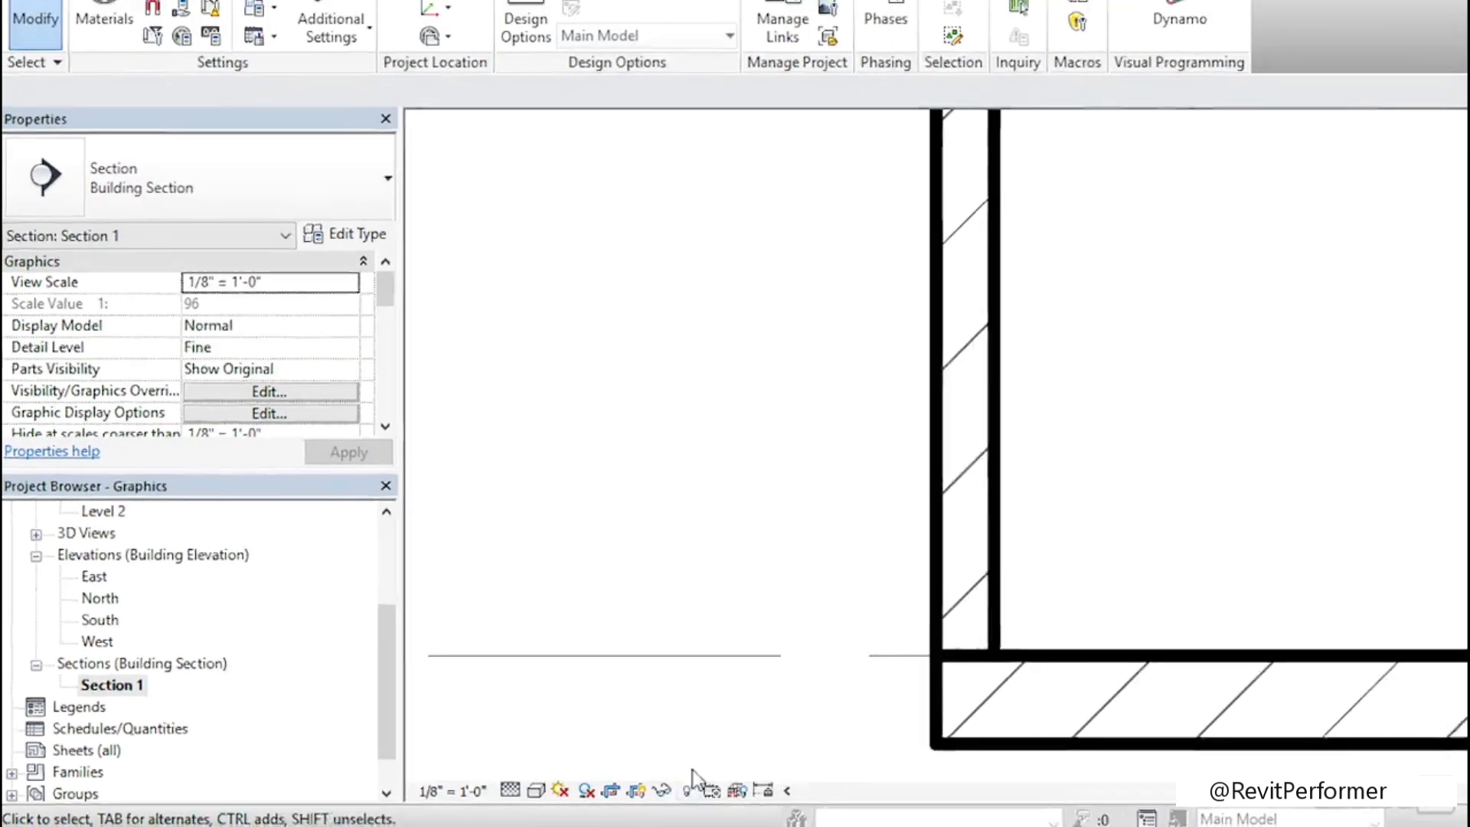
{"action": "scroll", "coordinate": [716, 706], "scroll_direction": "down", "scroll_amount": 3}
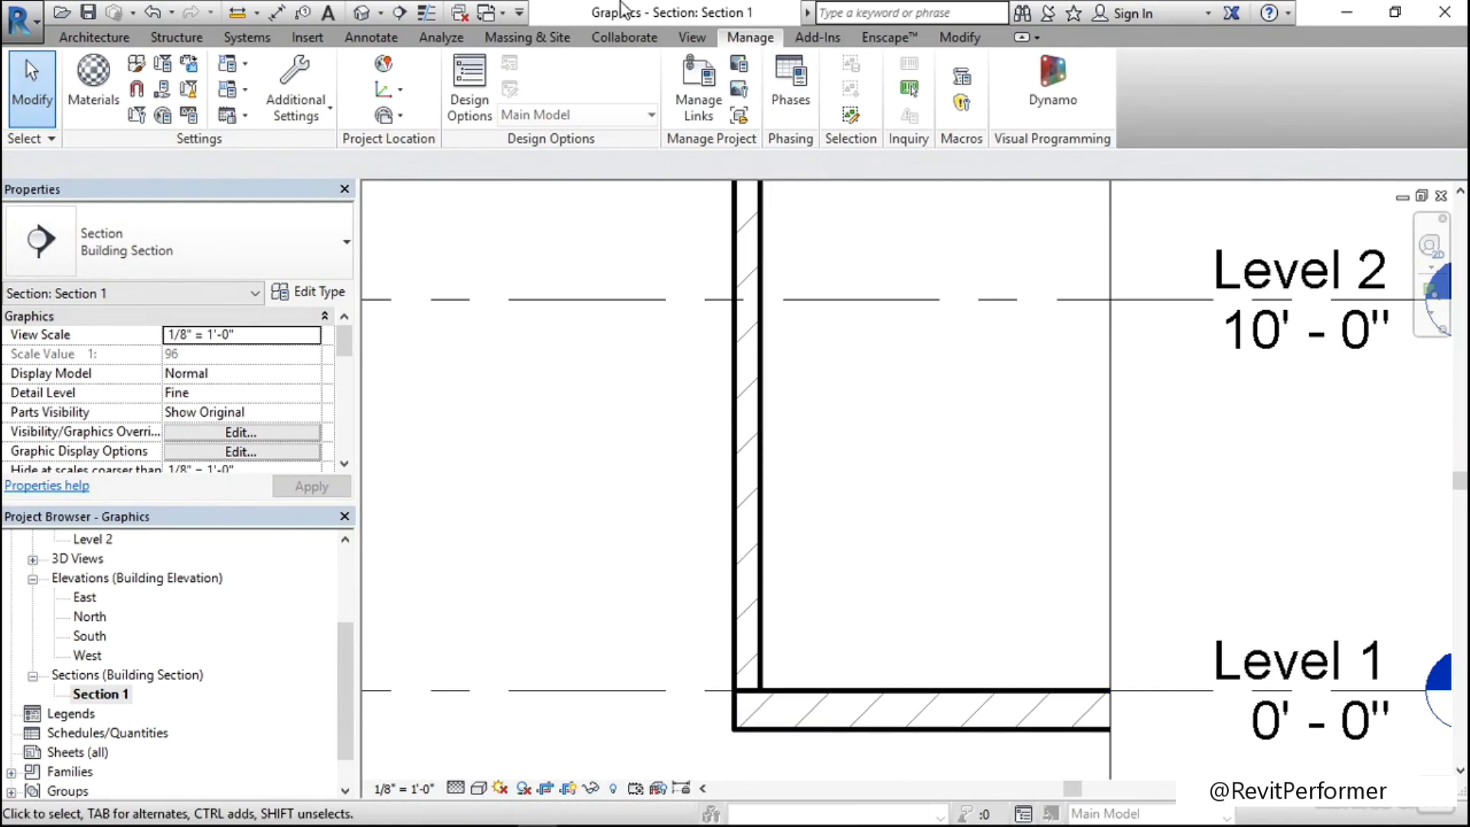
{"action": "left_click", "coordinate": [92, 106]}
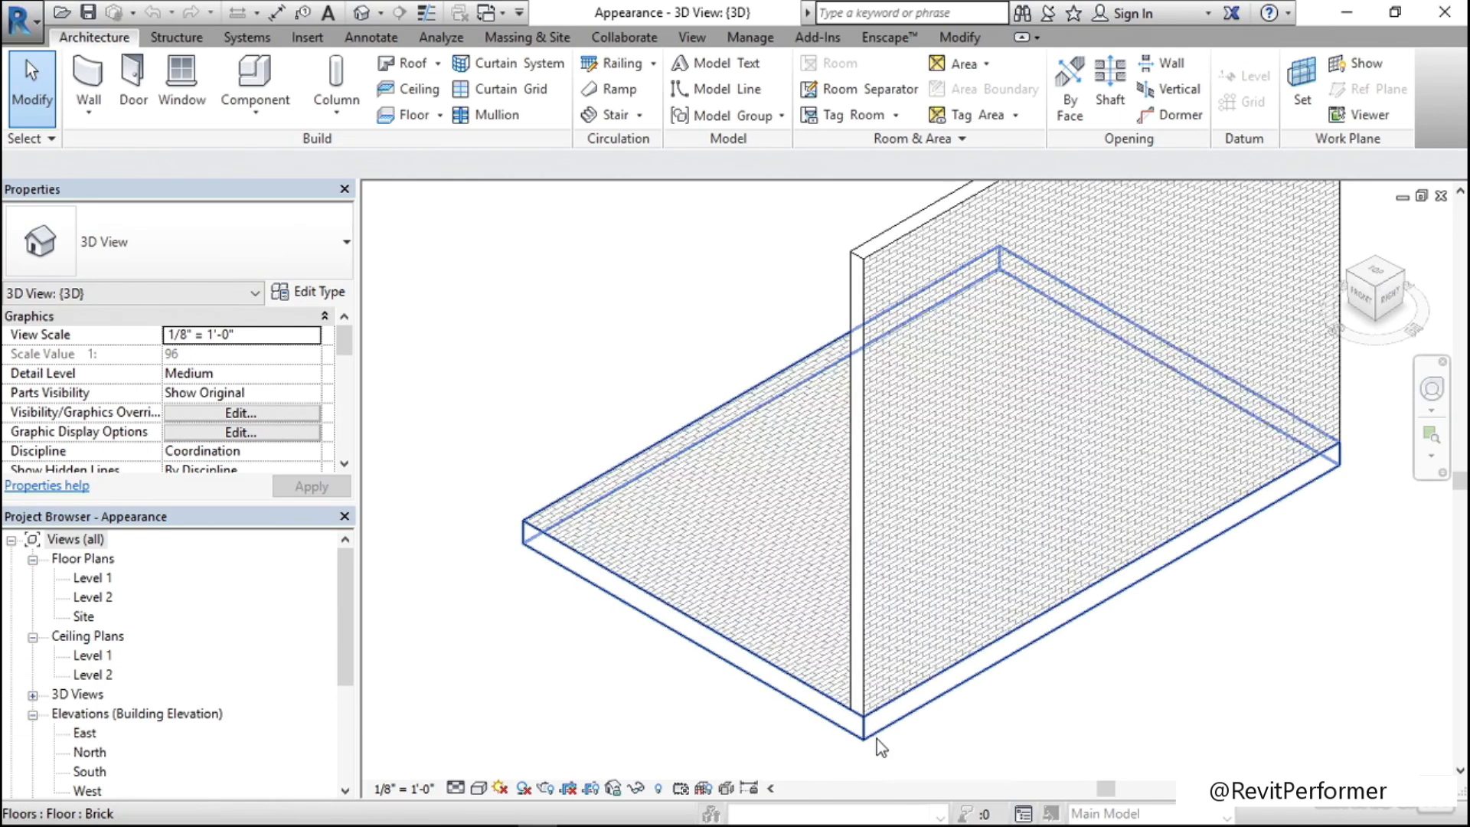
- Set the default 3D view's visual style to Shaded
{"action": "scroll", "coordinate": [876, 738], "scroll_direction": "up", "scroll_amount": 5}
{"action": "scroll", "coordinate": [850, 710], "scroll_direction": "up", "scroll_amount": 2}
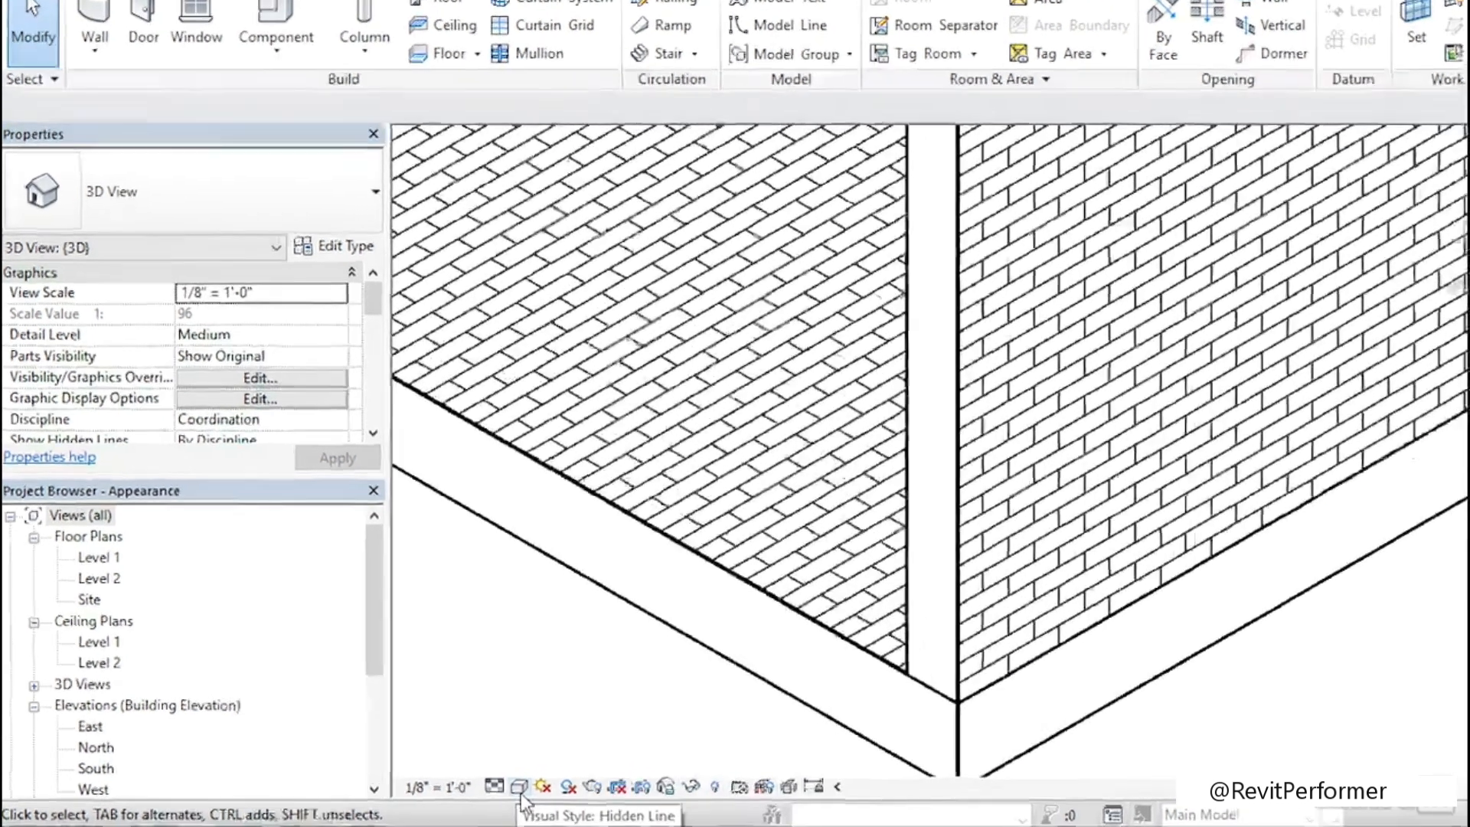
{"action": "left_click", "coordinate": [477, 790]}
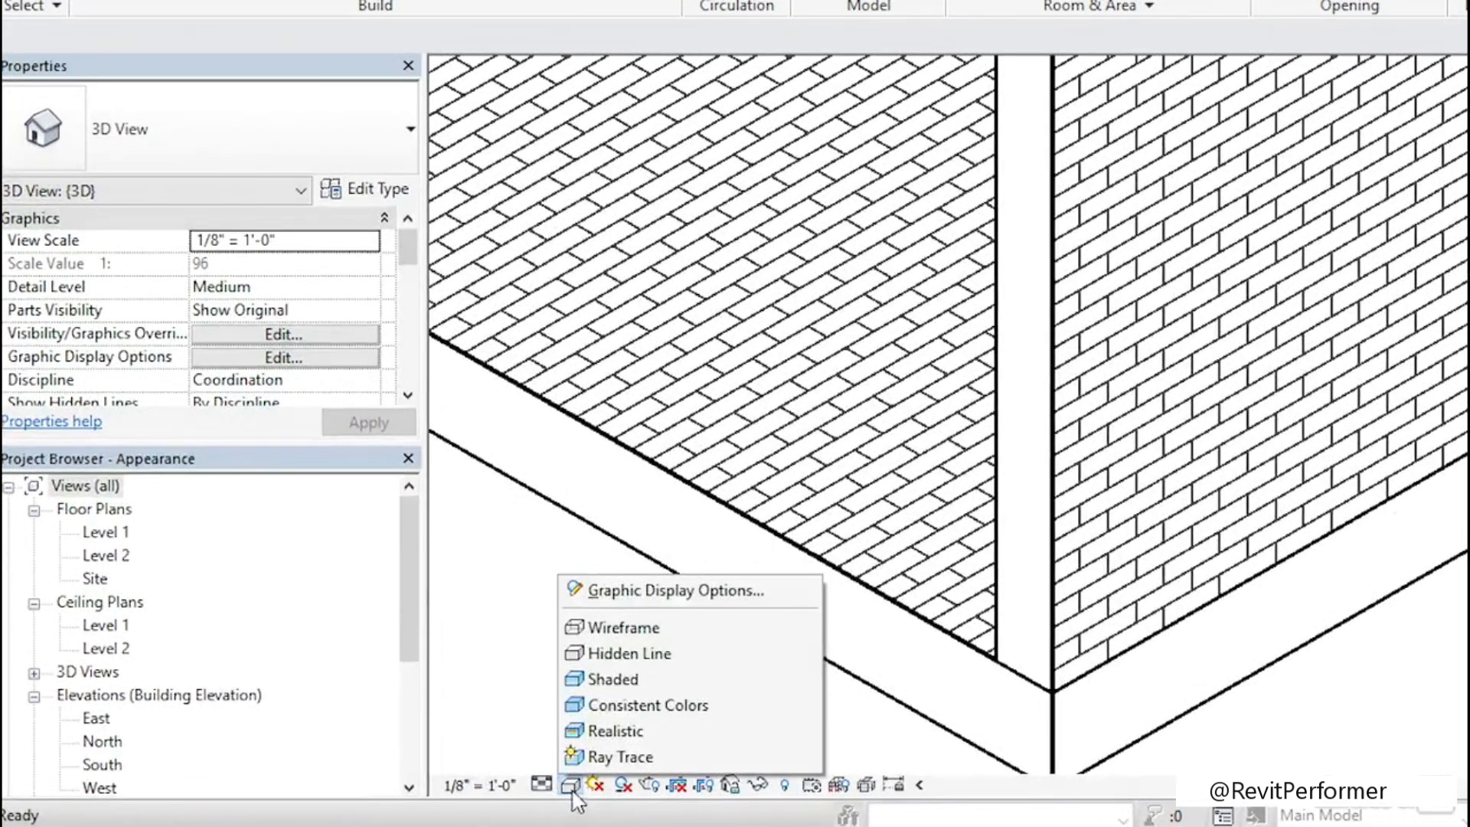
{"action": "left_click", "coordinate": [620, 679]}
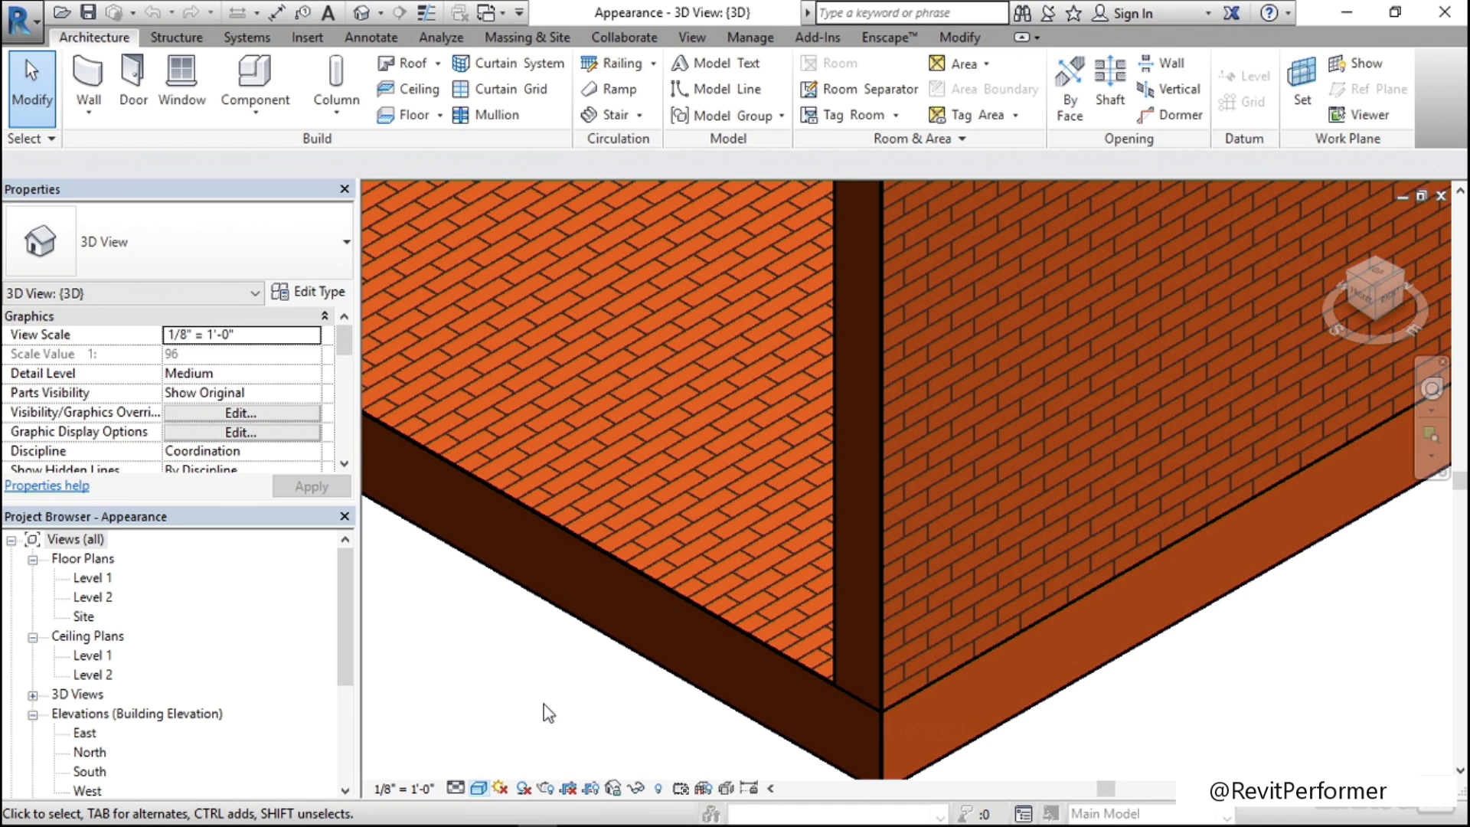
- Turn on Use Render Appearance for the Brick material's shading and apply the change
{"action": "left_click", "coordinate": [751, 38]}
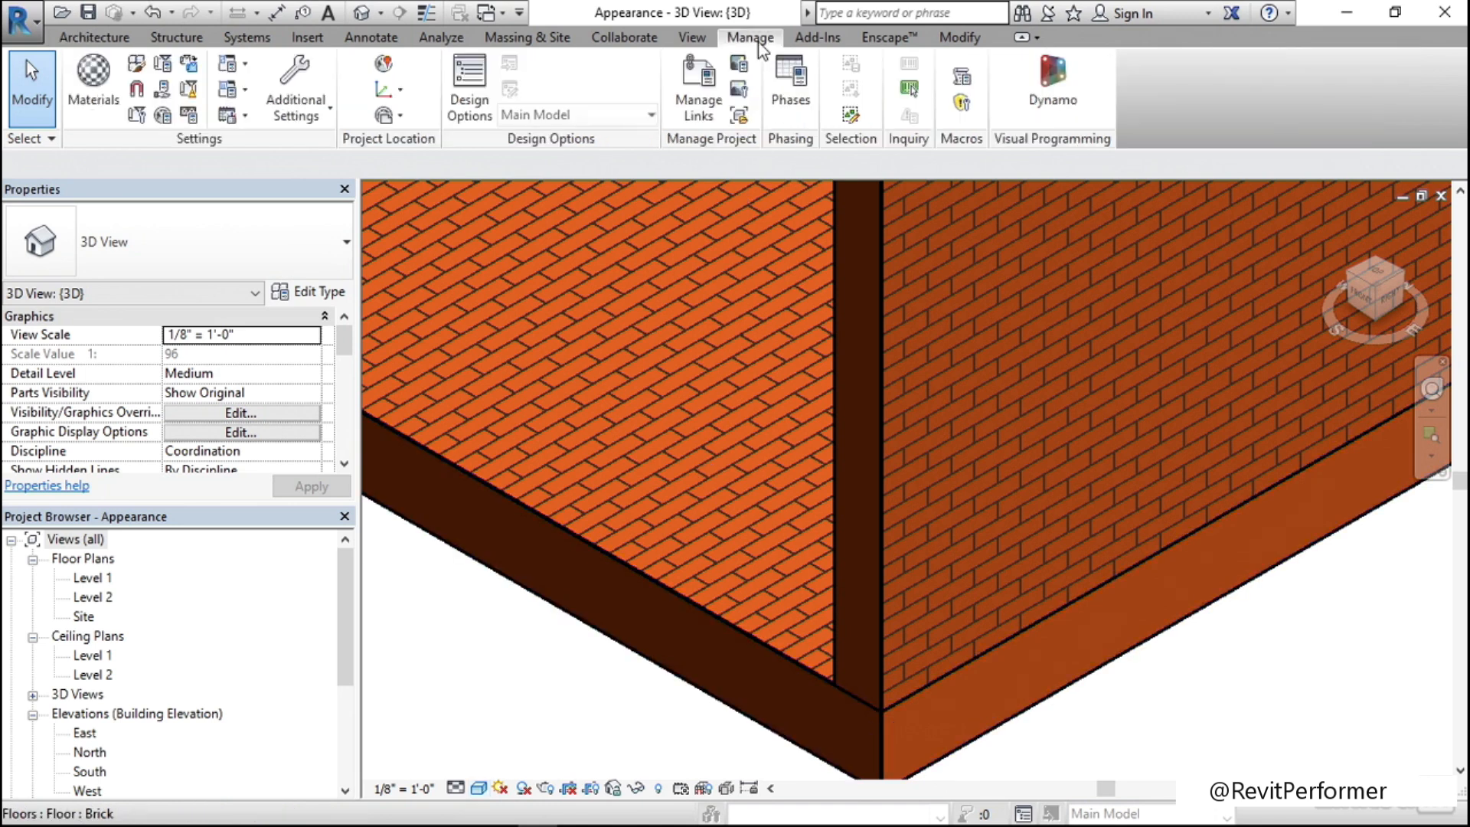
{"action": "left_click", "coordinate": [92, 98]}
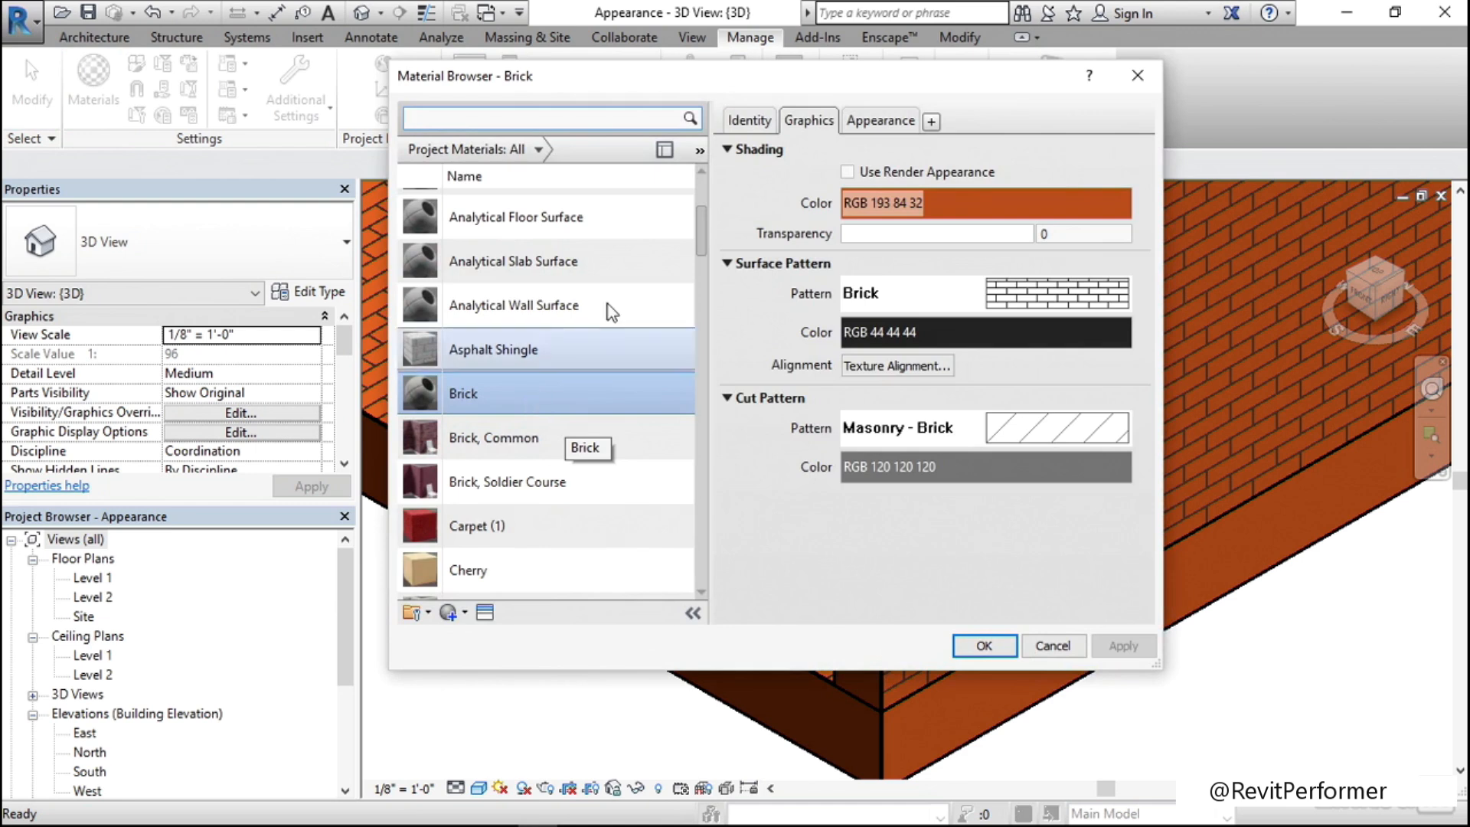
{"action": "scroll", "coordinate": [585, 302], "scroll_direction": "up", "scroll_amount": 2}
{"action": "scroll", "coordinate": [605, 359], "scroll_direction": "down", "scroll_amount": 3}
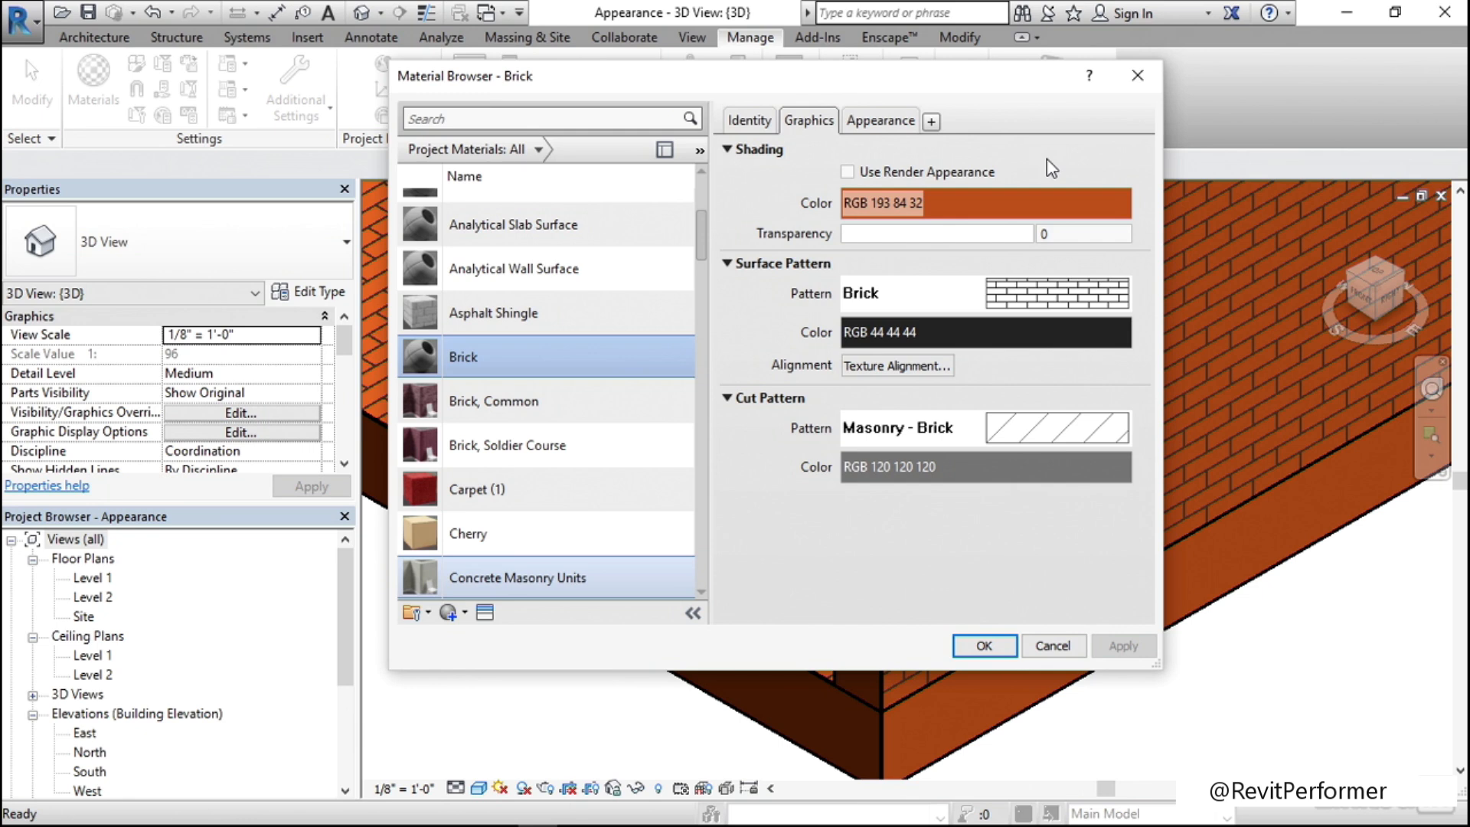
{"action": "left_click", "coordinate": [847, 172]}
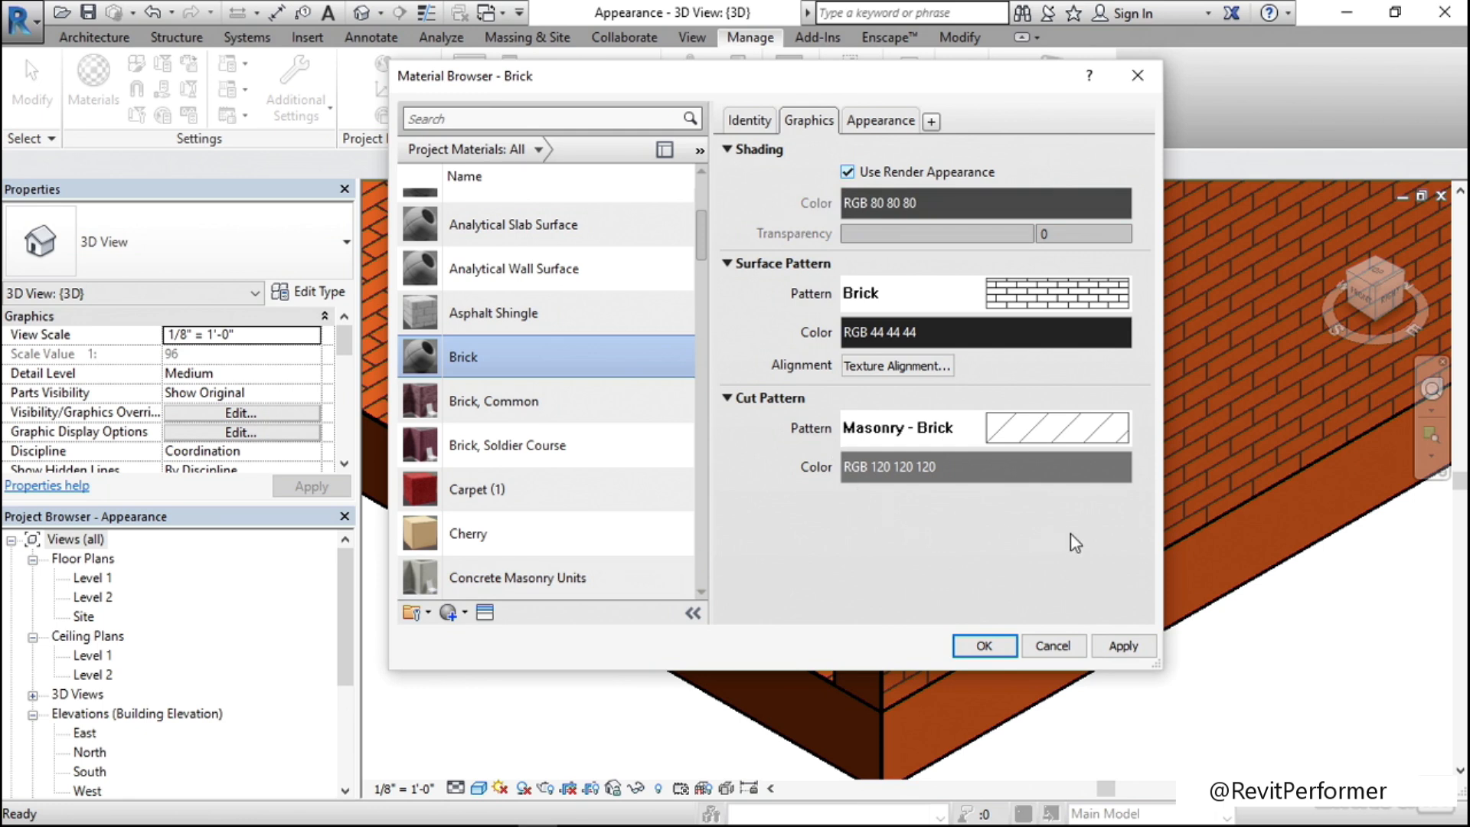
{"action": "left_click", "coordinate": [1135, 648]}
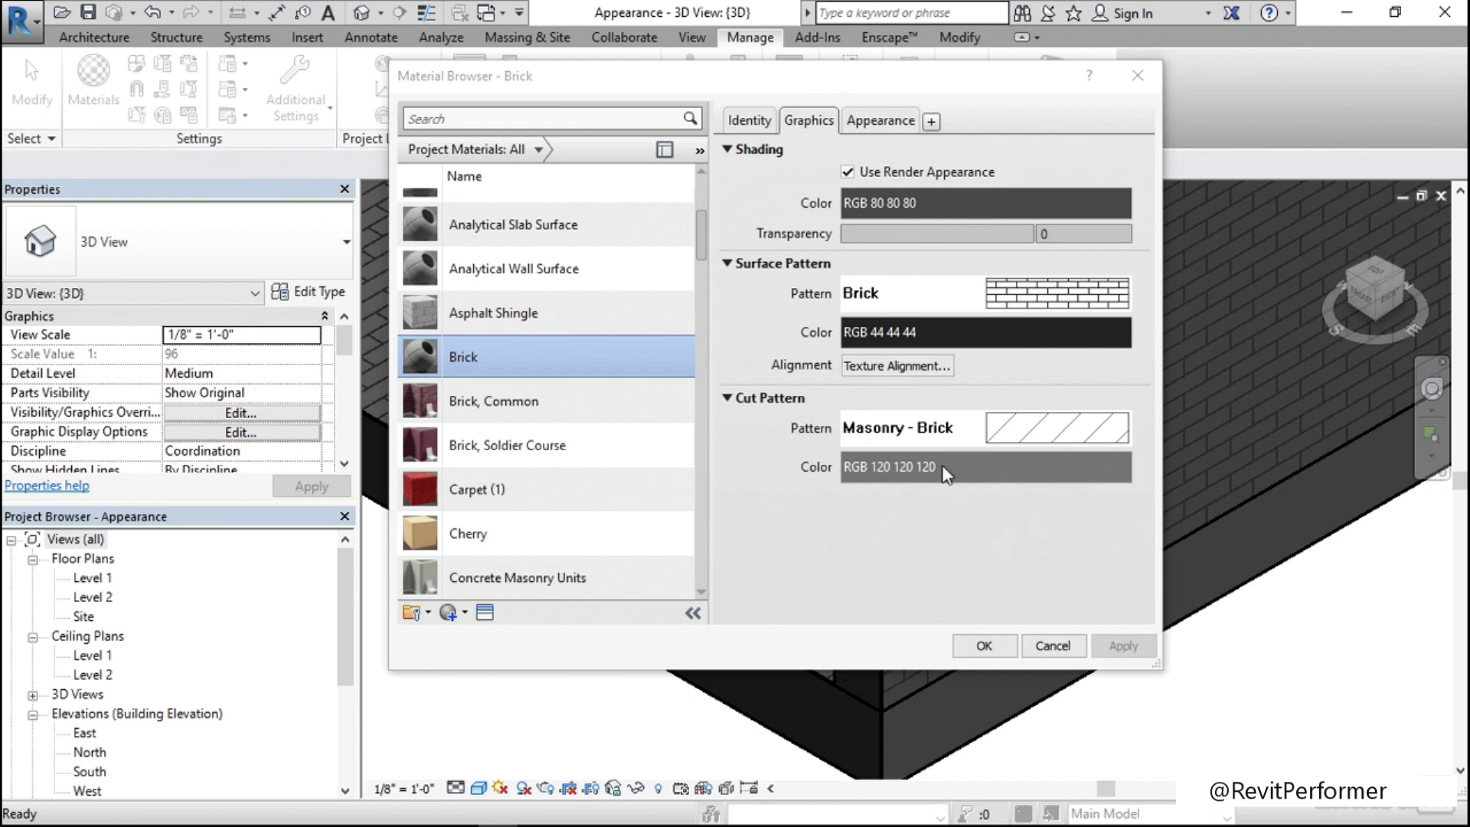
- Show the Brick material's appearance properties and search the appearance asset library for "brick"
{"action": "left_click", "coordinate": [886, 124]}
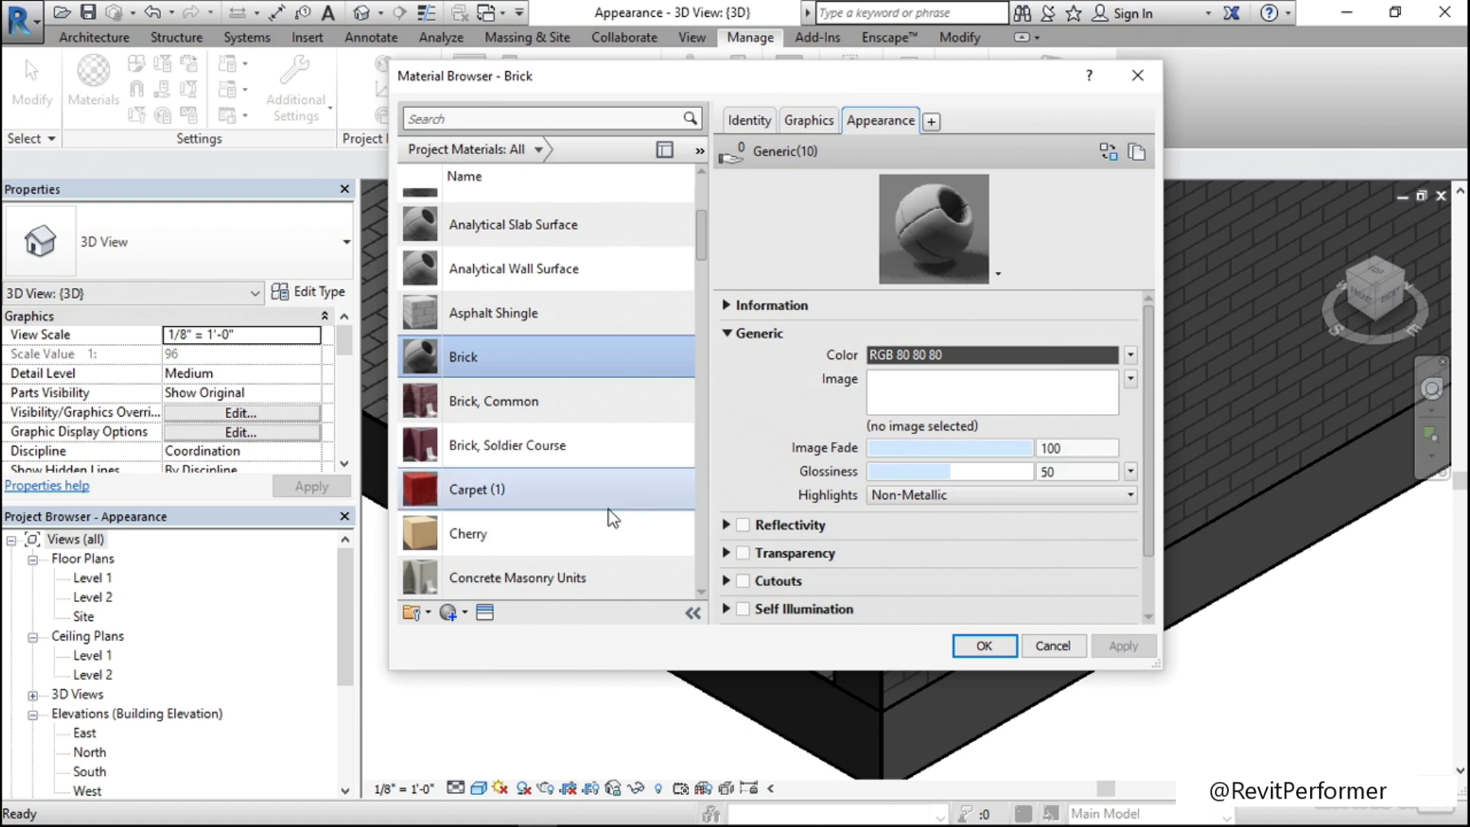
{"action": "left_click", "coordinate": [485, 612]}
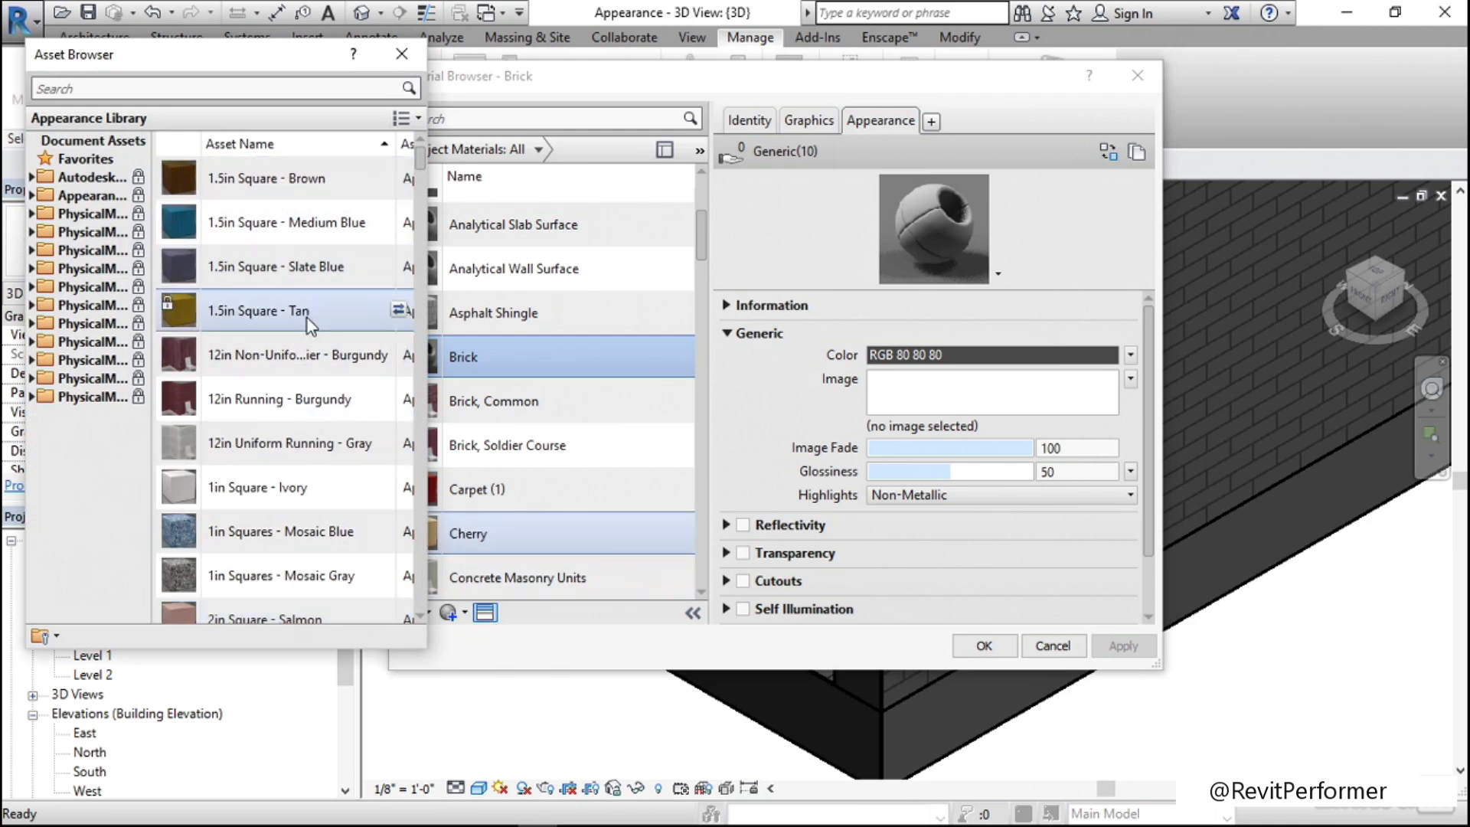
{"action": "scroll", "coordinate": [306, 318], "scroll_direction": "down", "scroll_amount": 12}
{"action": "scroll", "coordinate": [298, 315], "scroll_direction": "up", "scroll_amount": 12}
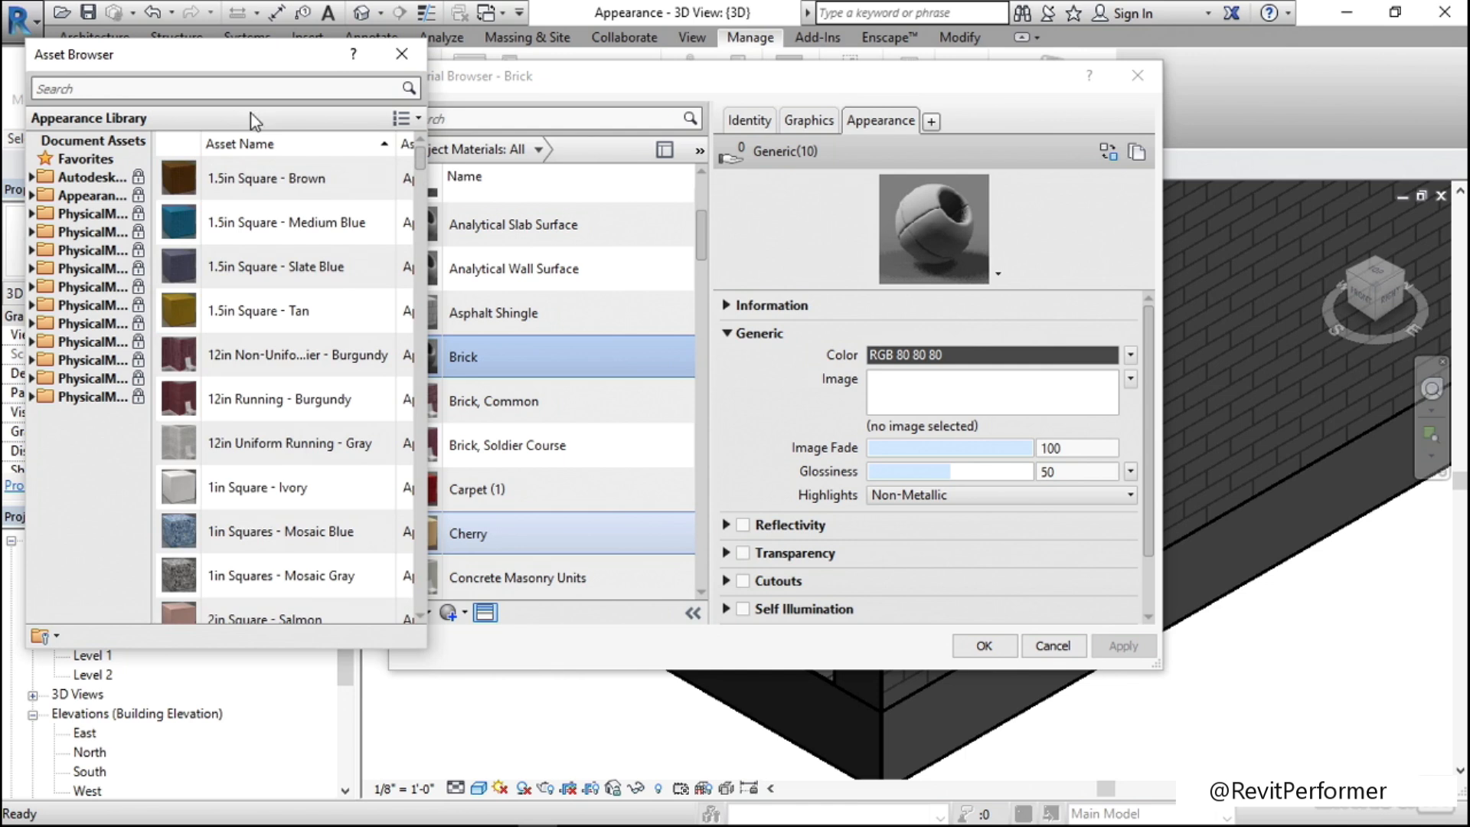
{"action": "left_click", "coordinate": [245, 89]}
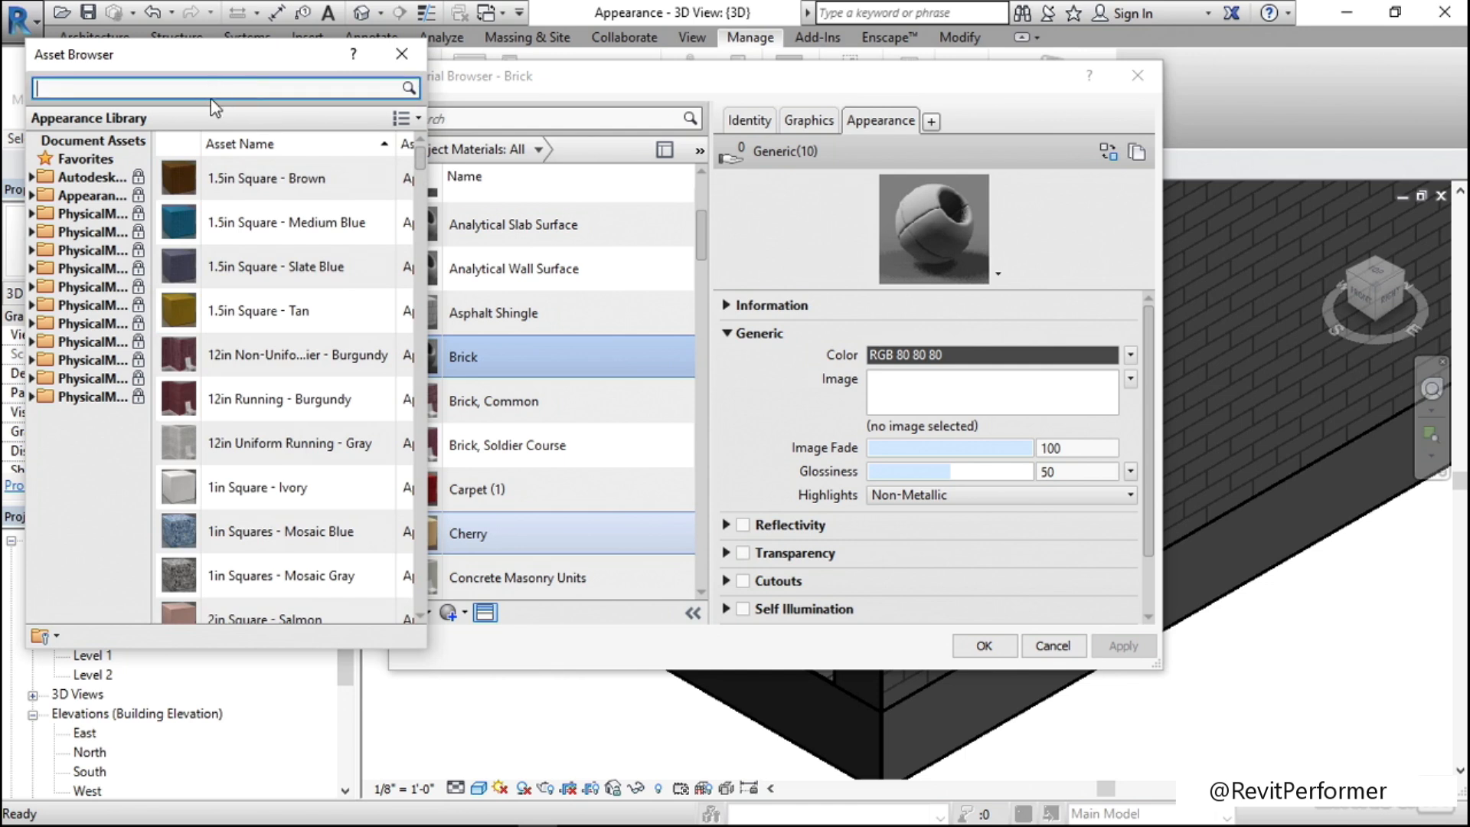
{"action": "type", "text": "brick"}
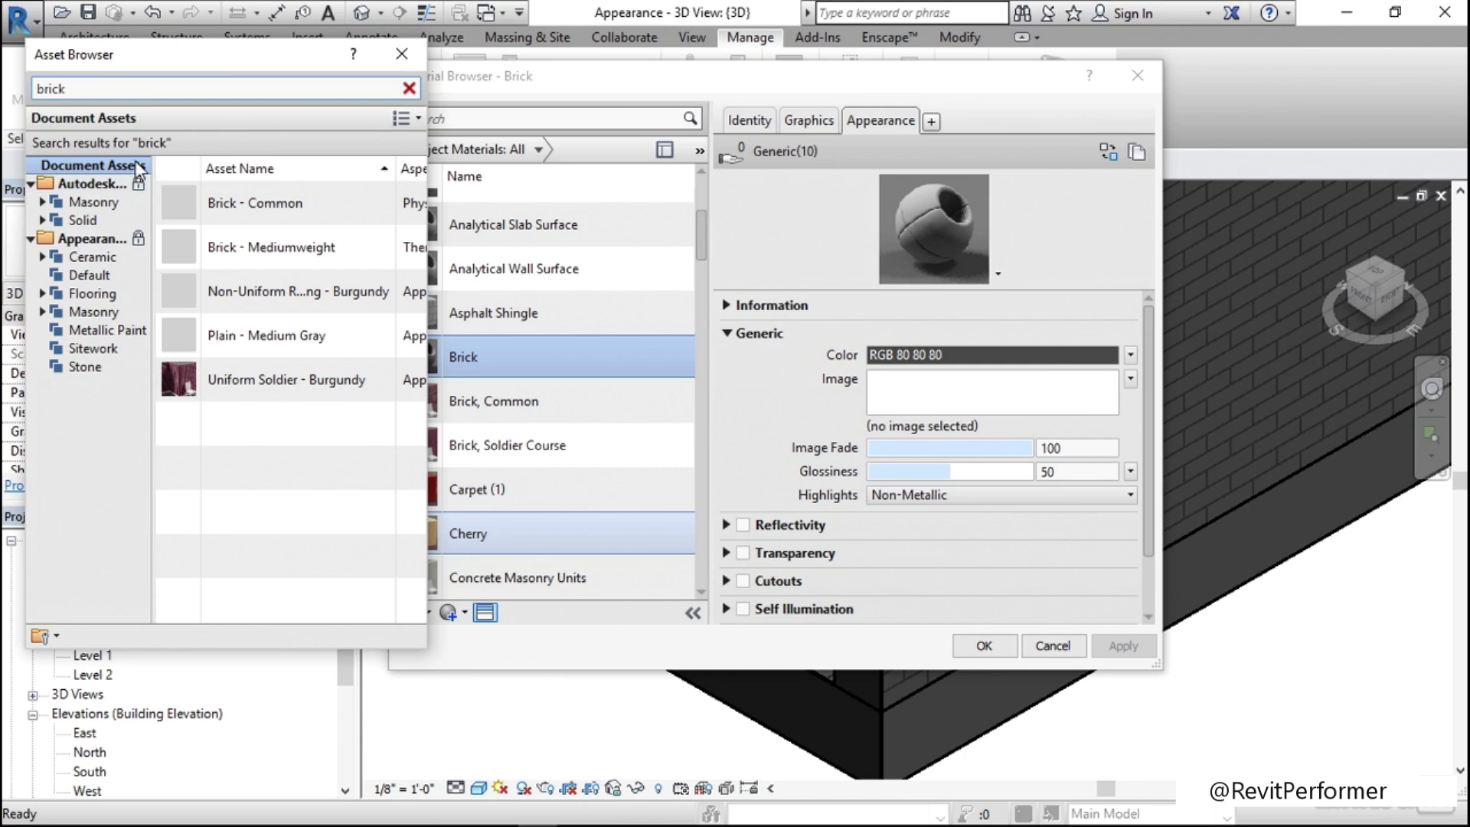
- Examine the brick assets in the physical and appearance library categories, including Solid, Ceramic, Flooring, Masonry, Sitework and Stone
{"action": "left_click", "coordinate": [98, 203]}
{"action": "left_click", "coordinate": [89, 222]}
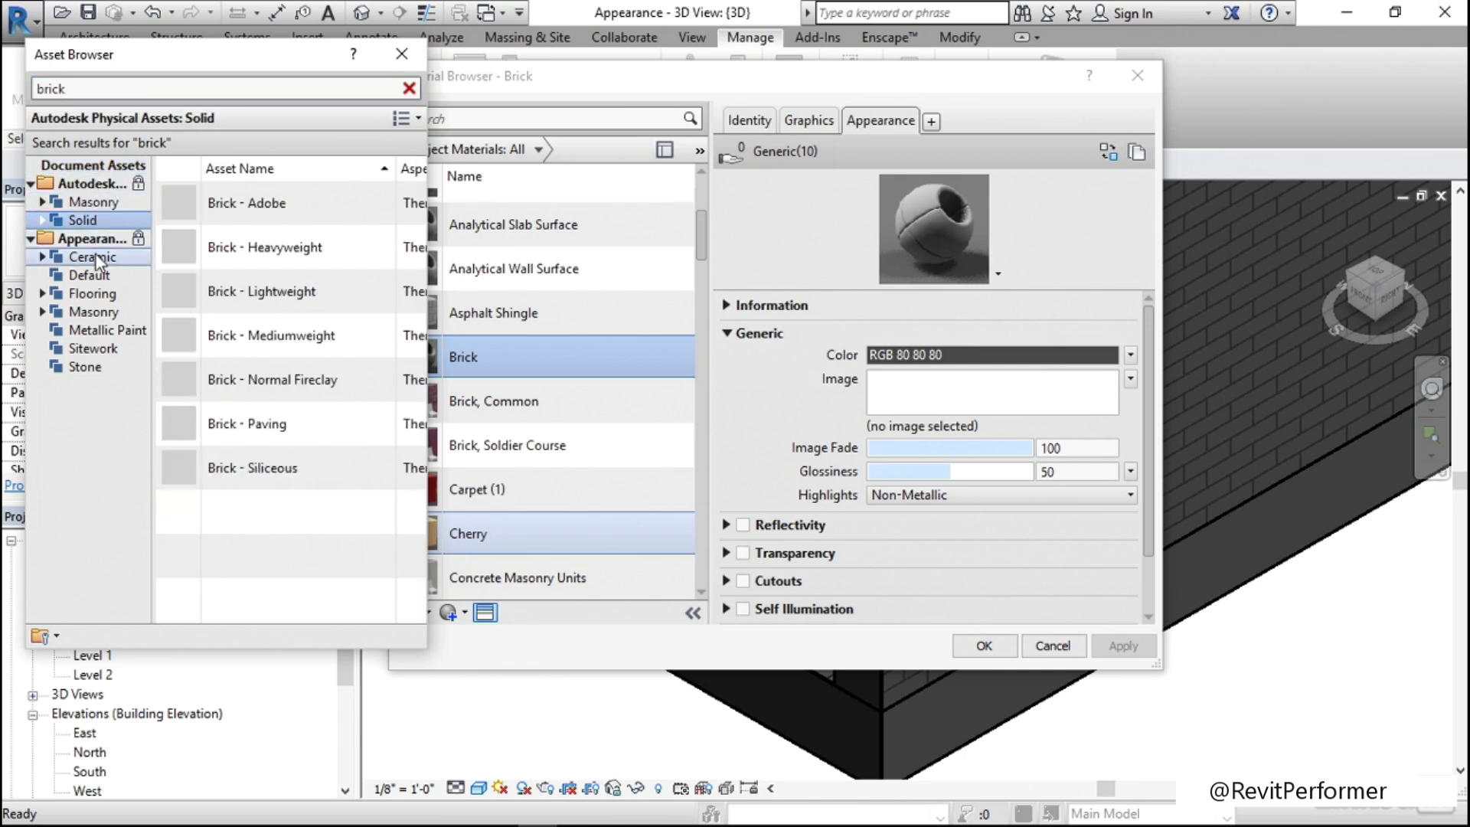
{"action": "left_click", "coordinate": [94, 256]}
{"action": "left_click", "coordinate": [92, 272]}
{"action": "left_click", "coordinate": [88, 298]}
{"action": "left_click", "coordinate": [93, 314]}
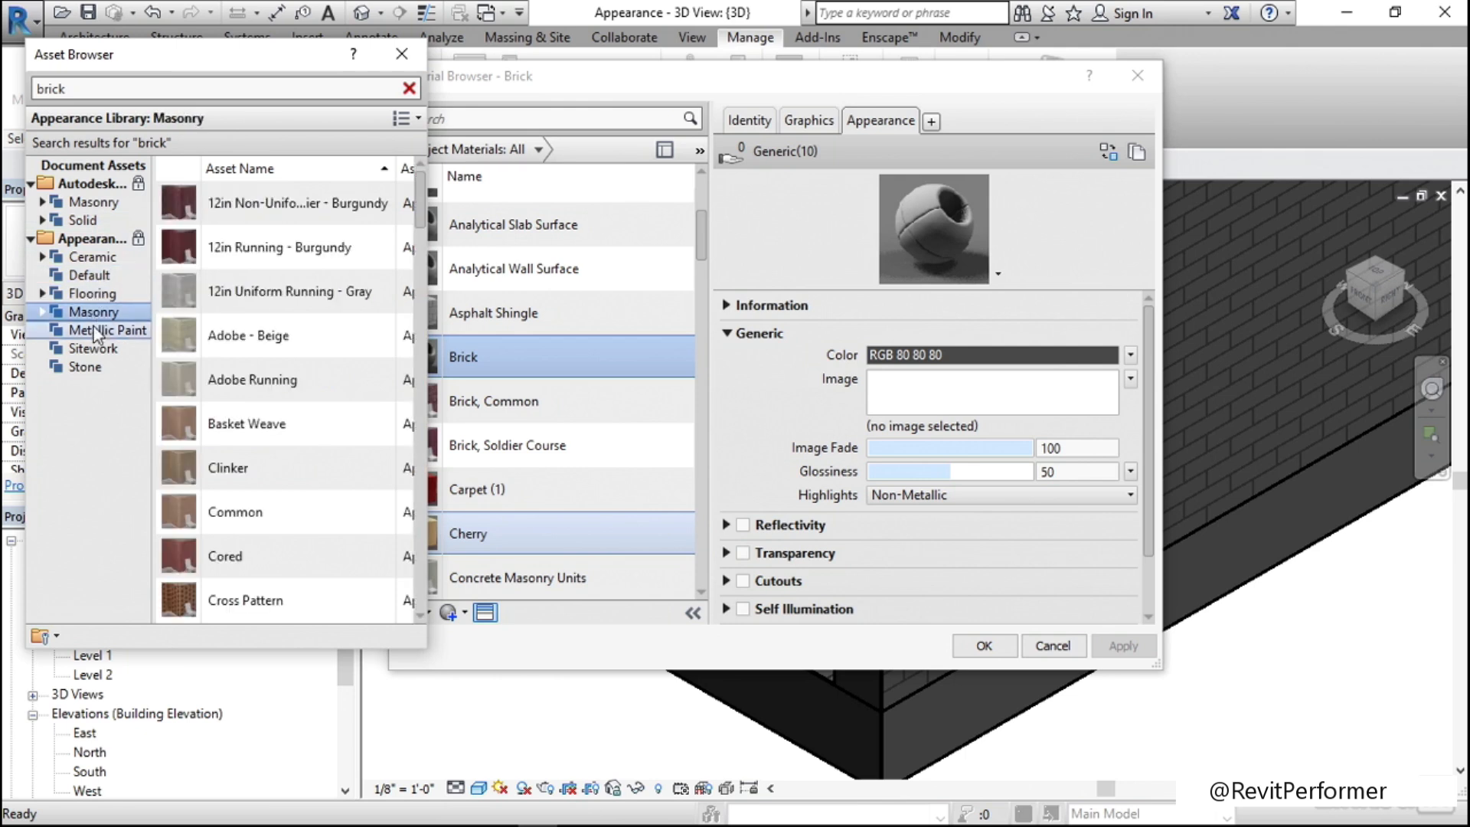
{"action": "left_click", "coordinate": [91, 336]}
{"action": "left_click", "coordinate": [92, 348]}
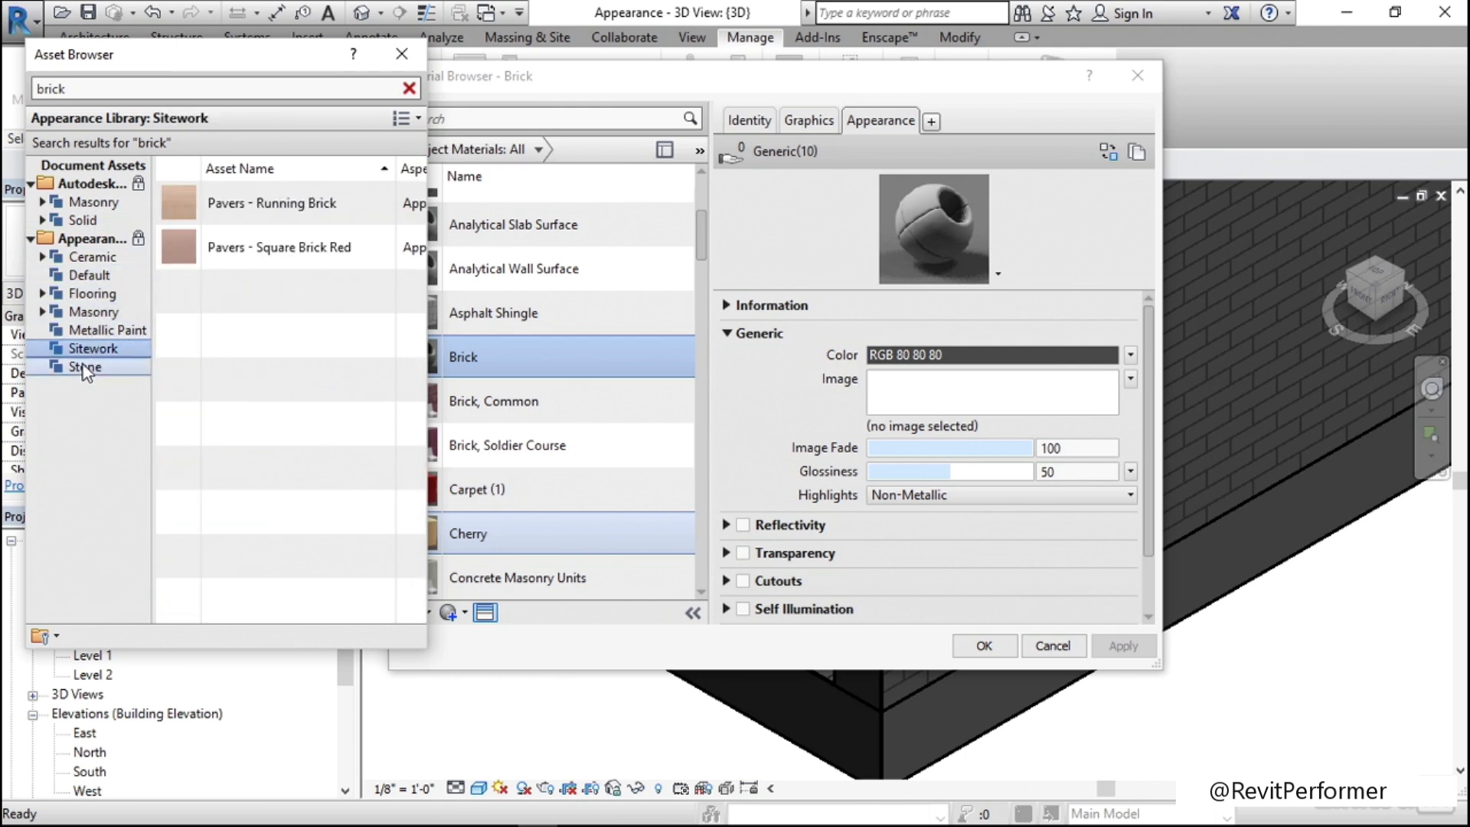
{"action": "left_click", "coordinate": [85, 367]}
{"action": "left_click", "coordinate": [88, 349]}
{"action": "left_click", "coordinate": [90, 331]}
{"action": "left_click", "coordinate": [89, 309]}
{"action": "left_click", "coordinate": [91, 289]}
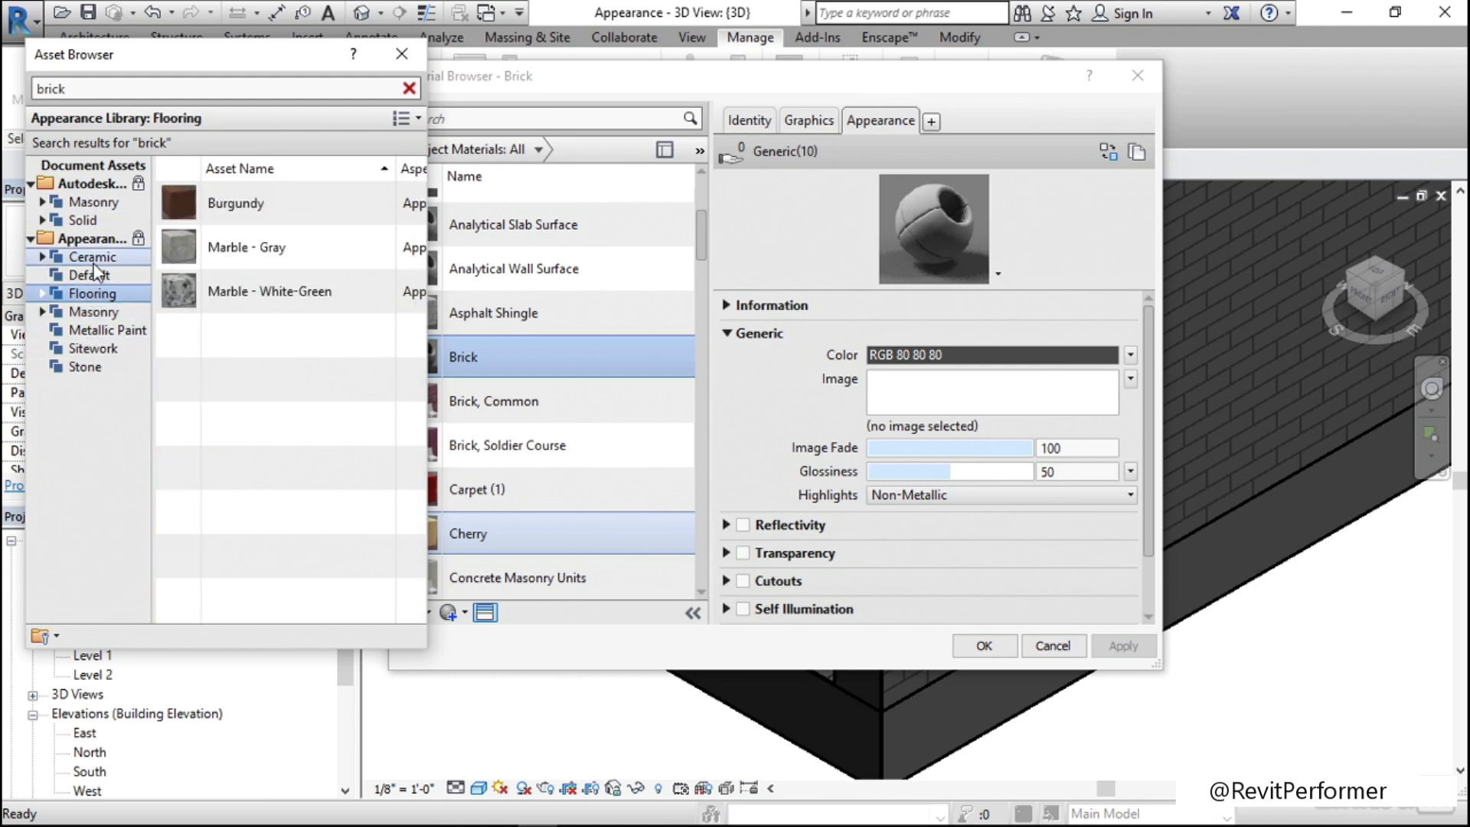
{"action": "left_click", "coordinate": [94, 260]}
{"action": "left_click", "coordinate": [93, 276]}
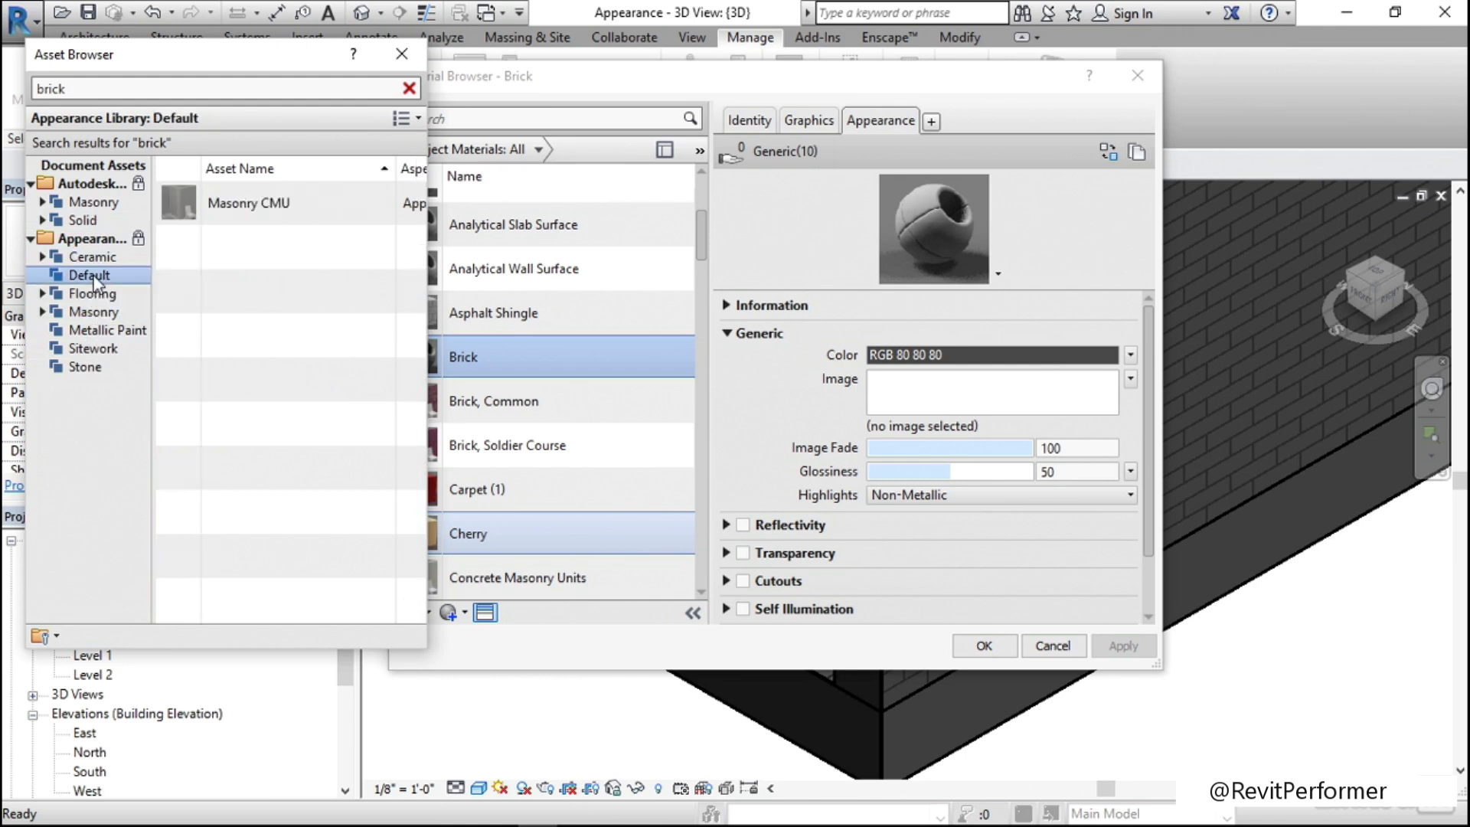
{"action": "left_click", "coordinate": [95, 219]}
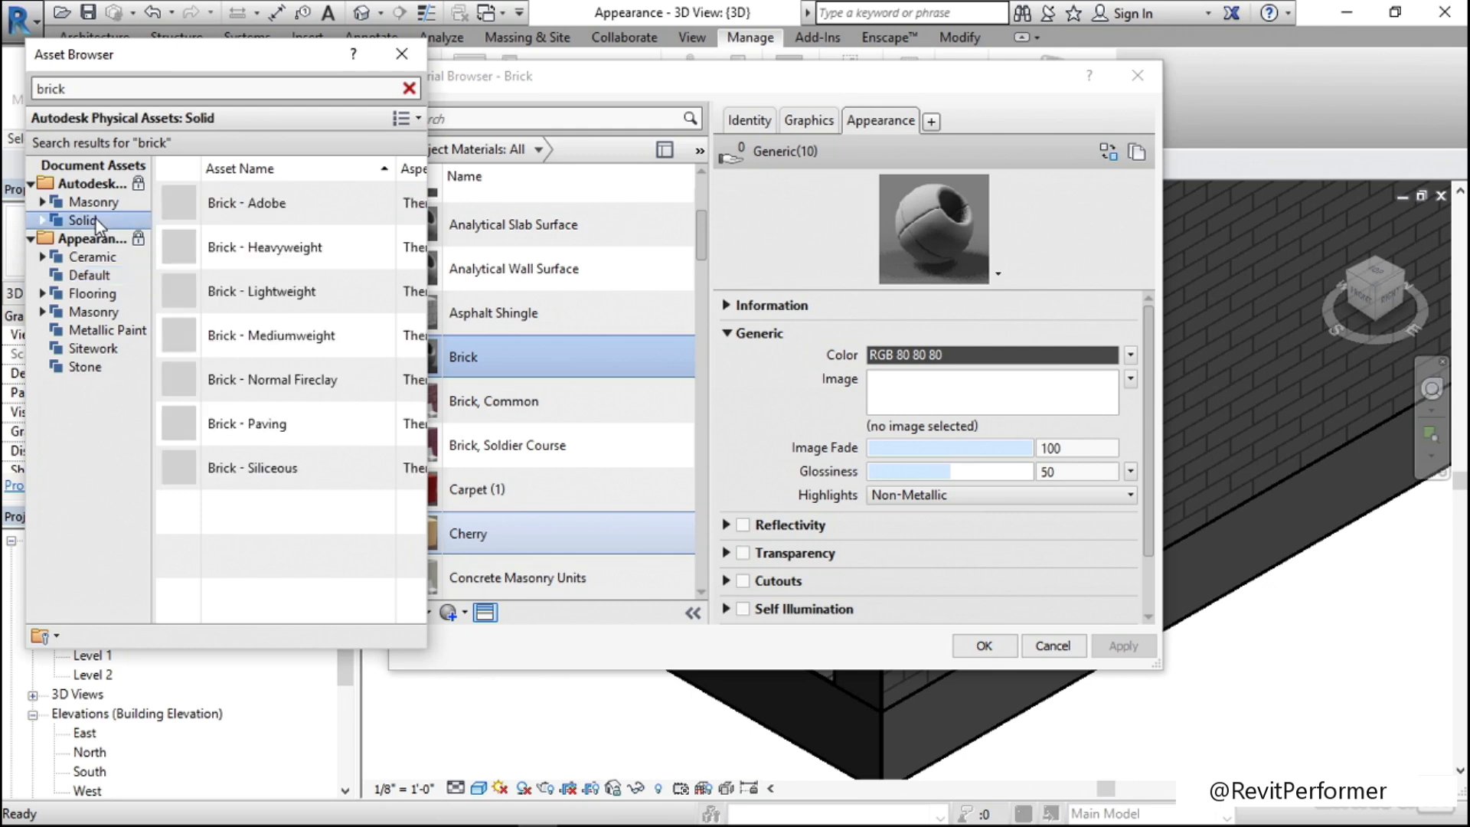
- Replace the Brick material's appearance with the Non-Uniform Running - Burgundy asset from the Autodesk Physical Assets Masonry category and accept the changes
{"action": "left_click", "coordinate": [92, 202]}
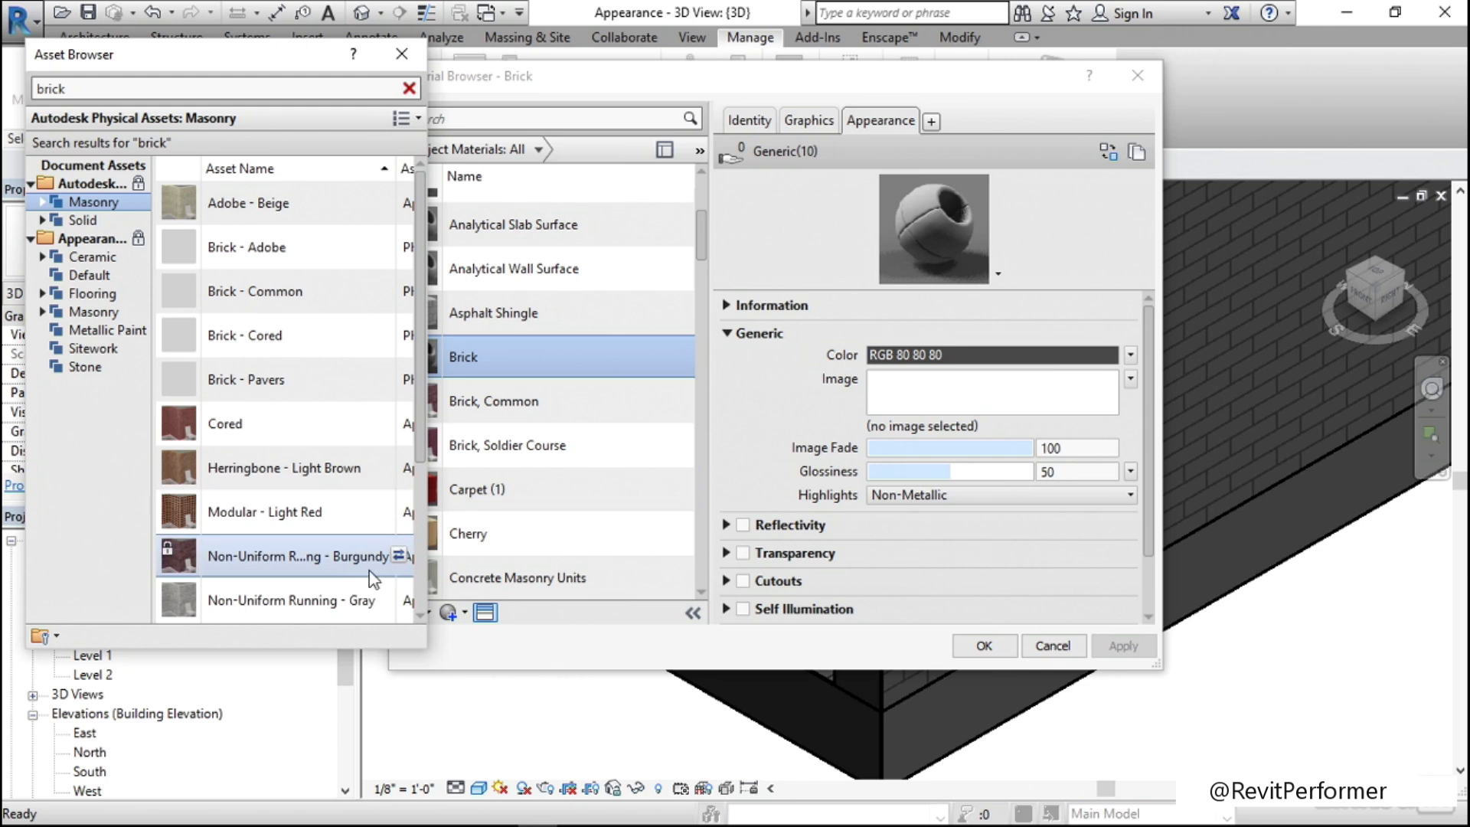
{"action": "mouse_move", "coordinate": [405, 356]}
{"action": "left_click_drag", "start_coordinate": [422, 348], "coordinate": [403, 505]}
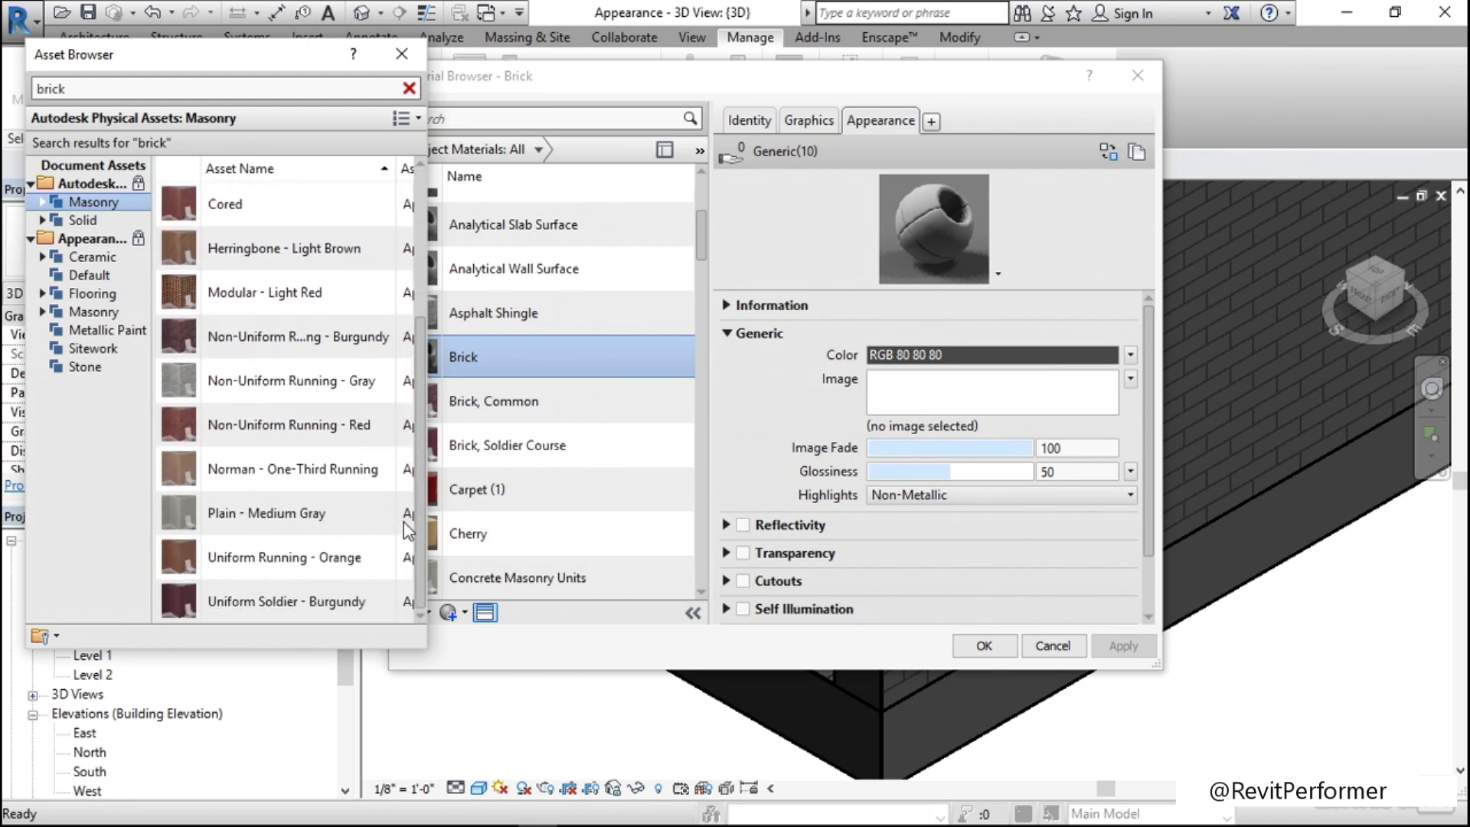
{"action": "double_click", "coordinate": [287, 340]}
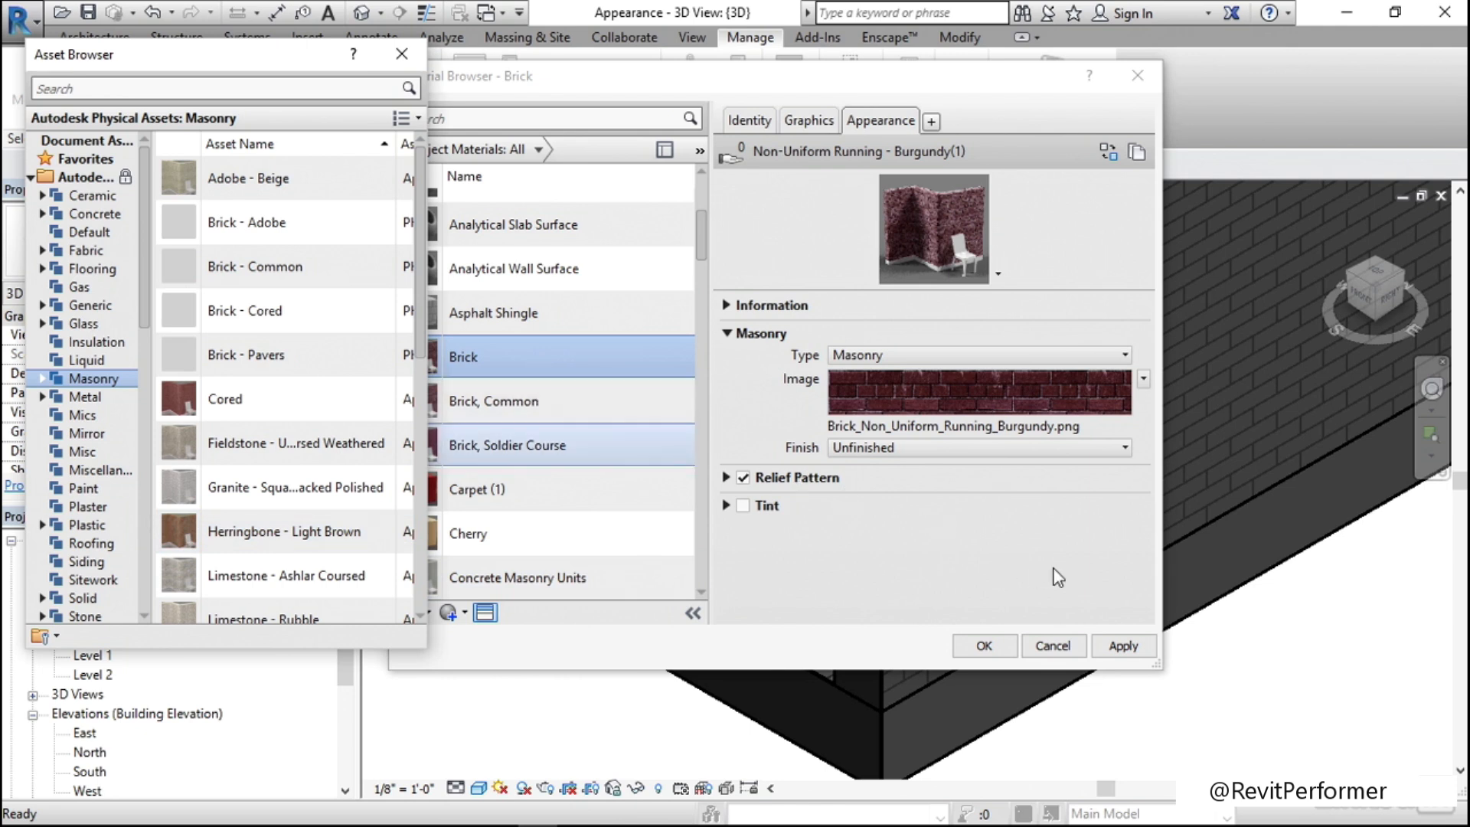
{"action": "left_click", "coordinate": [1126, 645]}
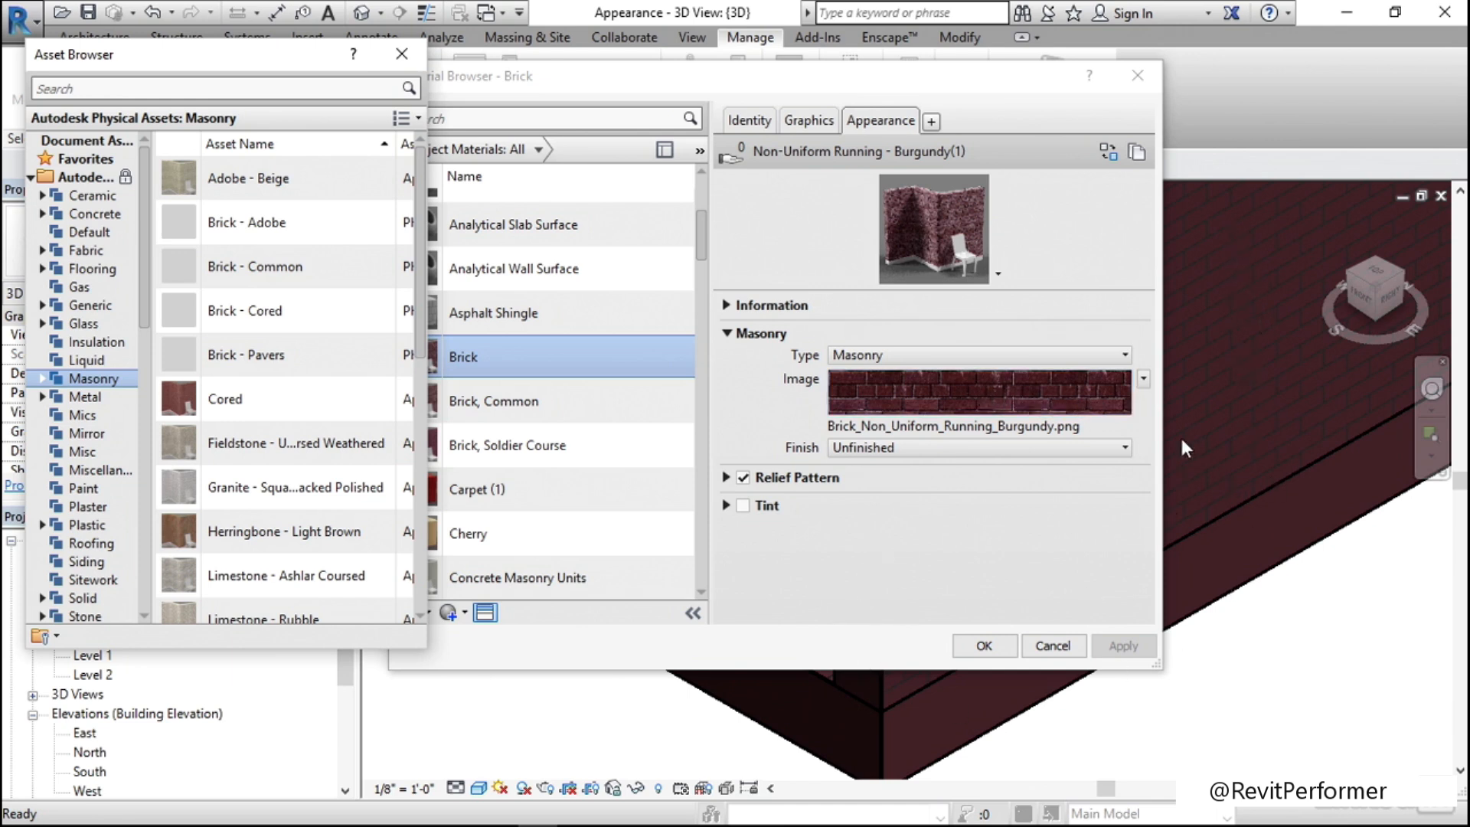
{"action": "left_click", "coordinate": [987, 645]}
{"action": "left_click", "coordinate": [1102, 712]}
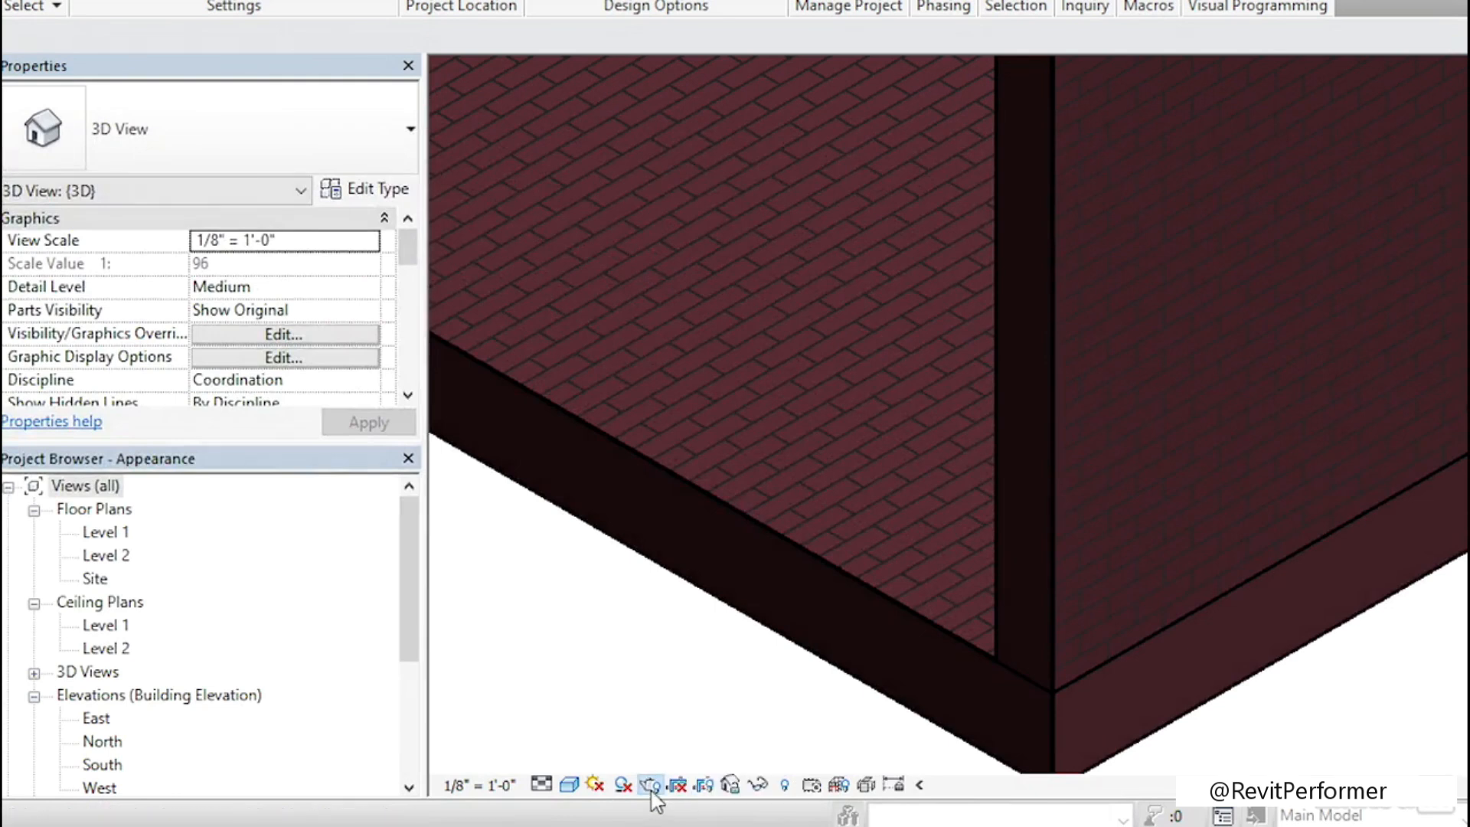
- Open the rendering settings for the 3D view and set the quality to Medium
{"action": "left_click", "coordinate": [650, 787]}
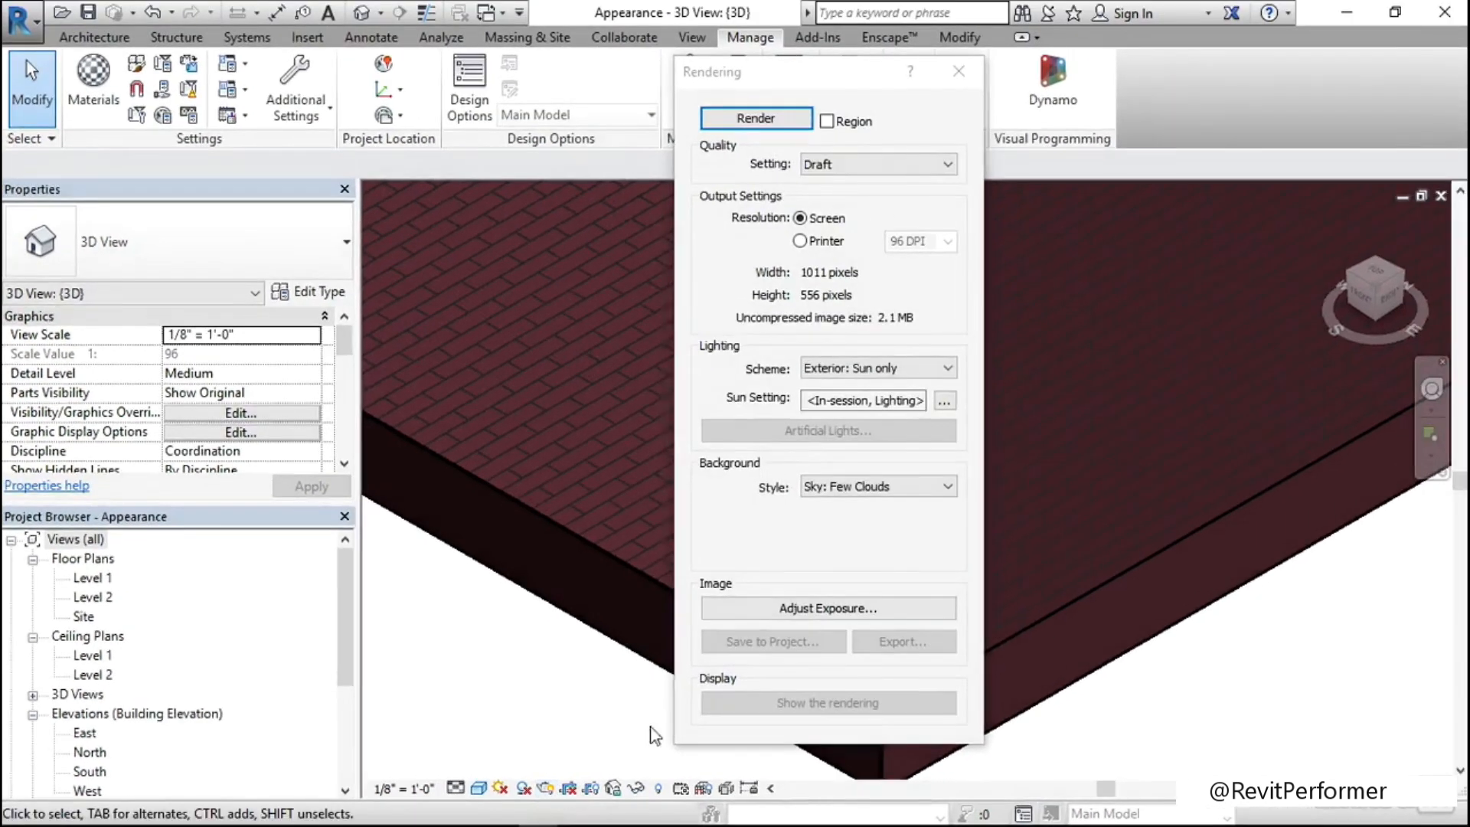
{"action": "left_click", "coordinate": [865, 165]}
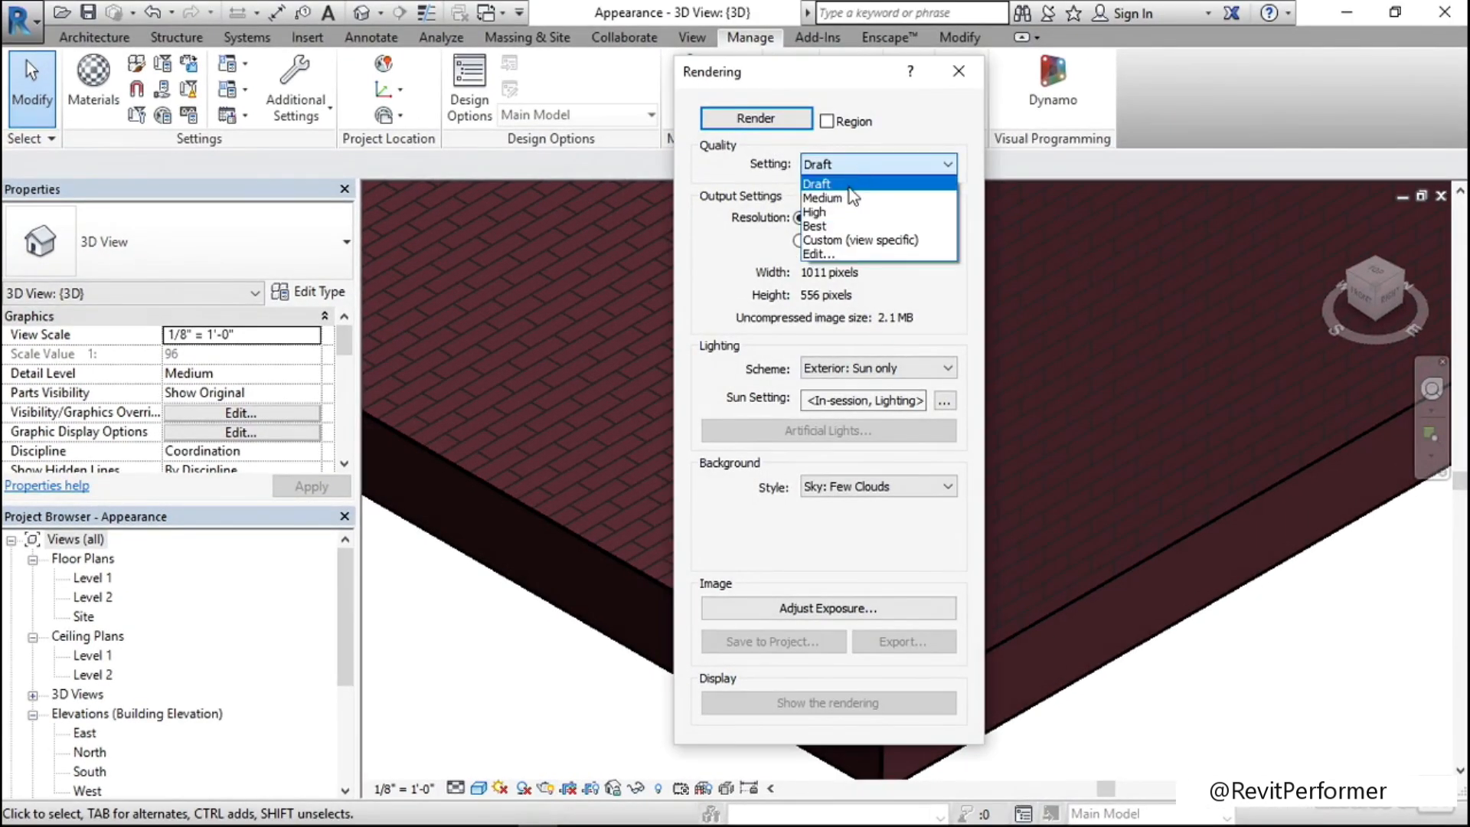
{"action": "left_click", "coordinate": [848, 199]}
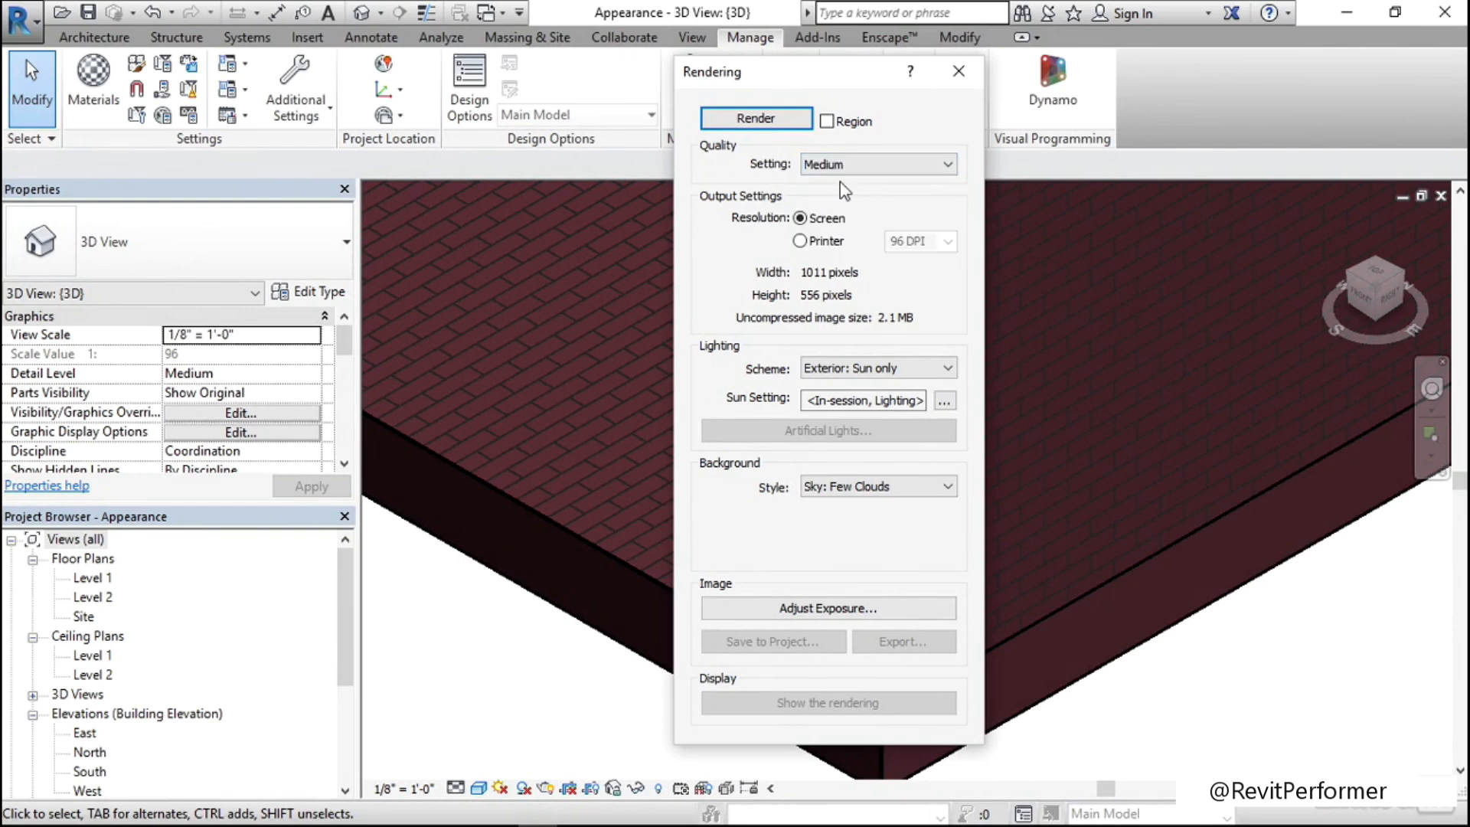
- Render the 3D view with the chosen settings and switch the display back to the model
{"action": "left_click", "coordinate": [774, 119]}
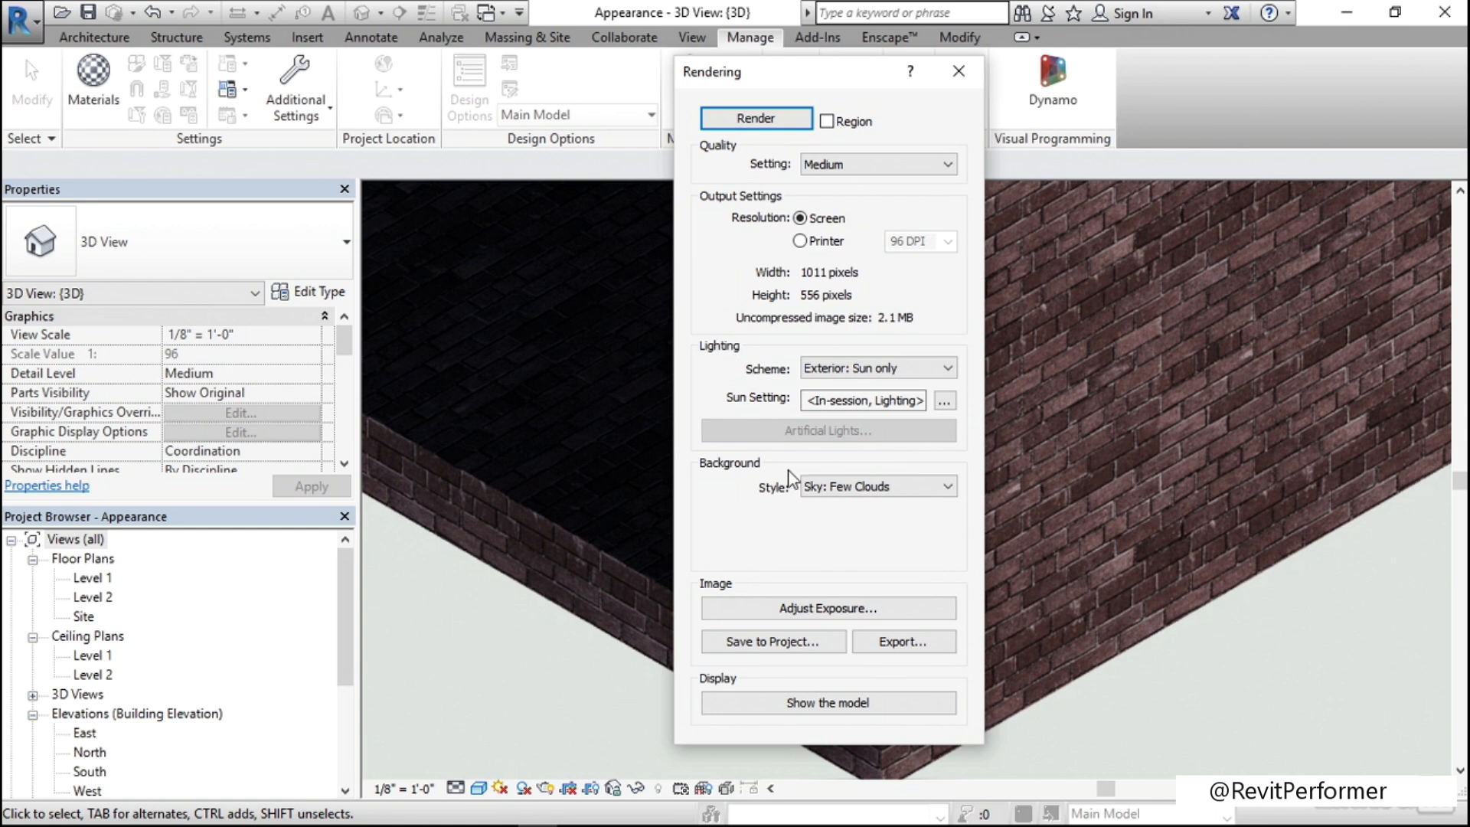
{"action": "left_click", "coordinate": [844, 710]}
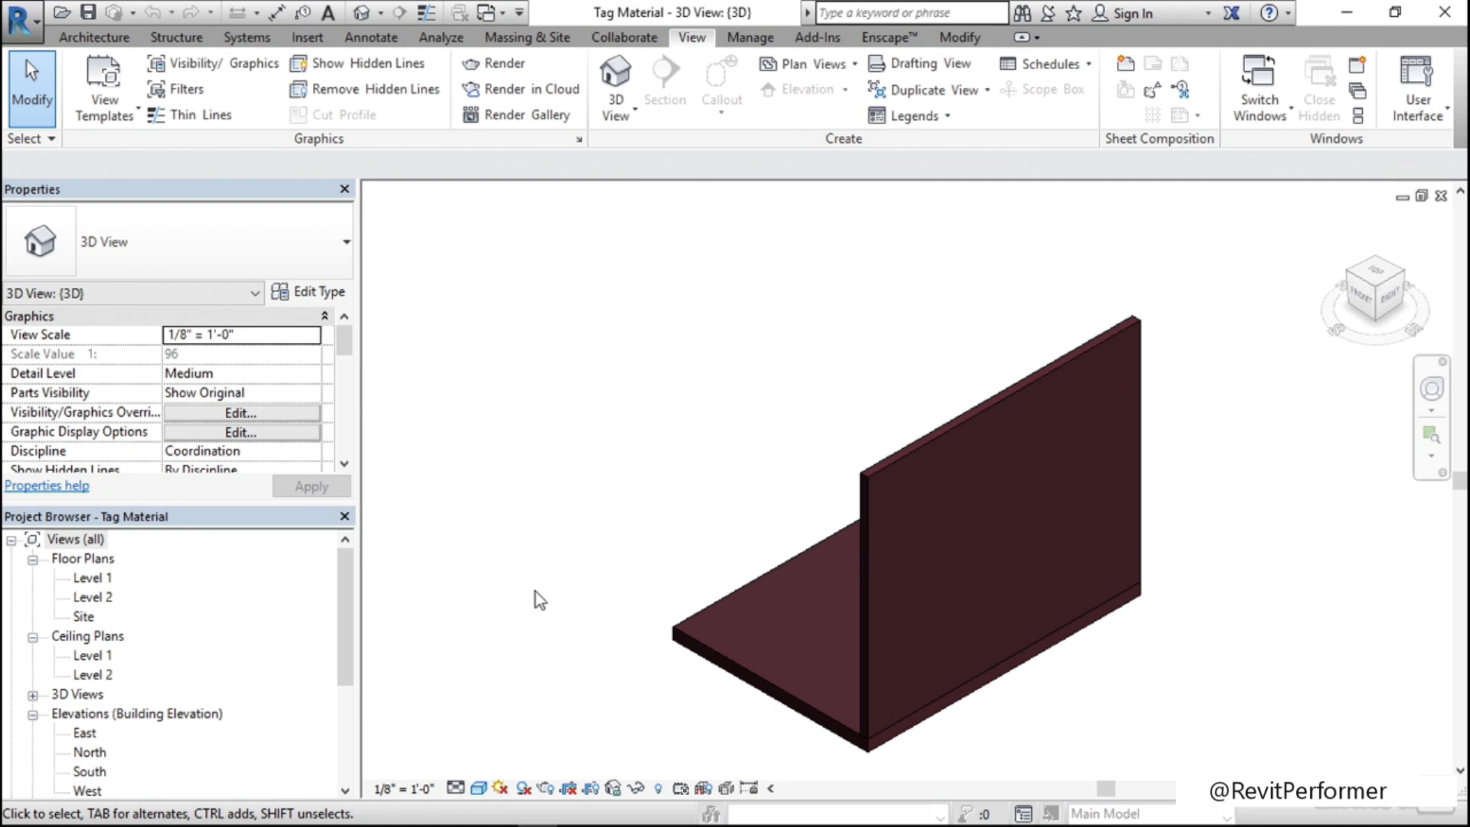
- Place a material tag without a leader on the brick floor in the Level 1 floor plan
{"action": "left_click", "coordinate": [95, 582]}
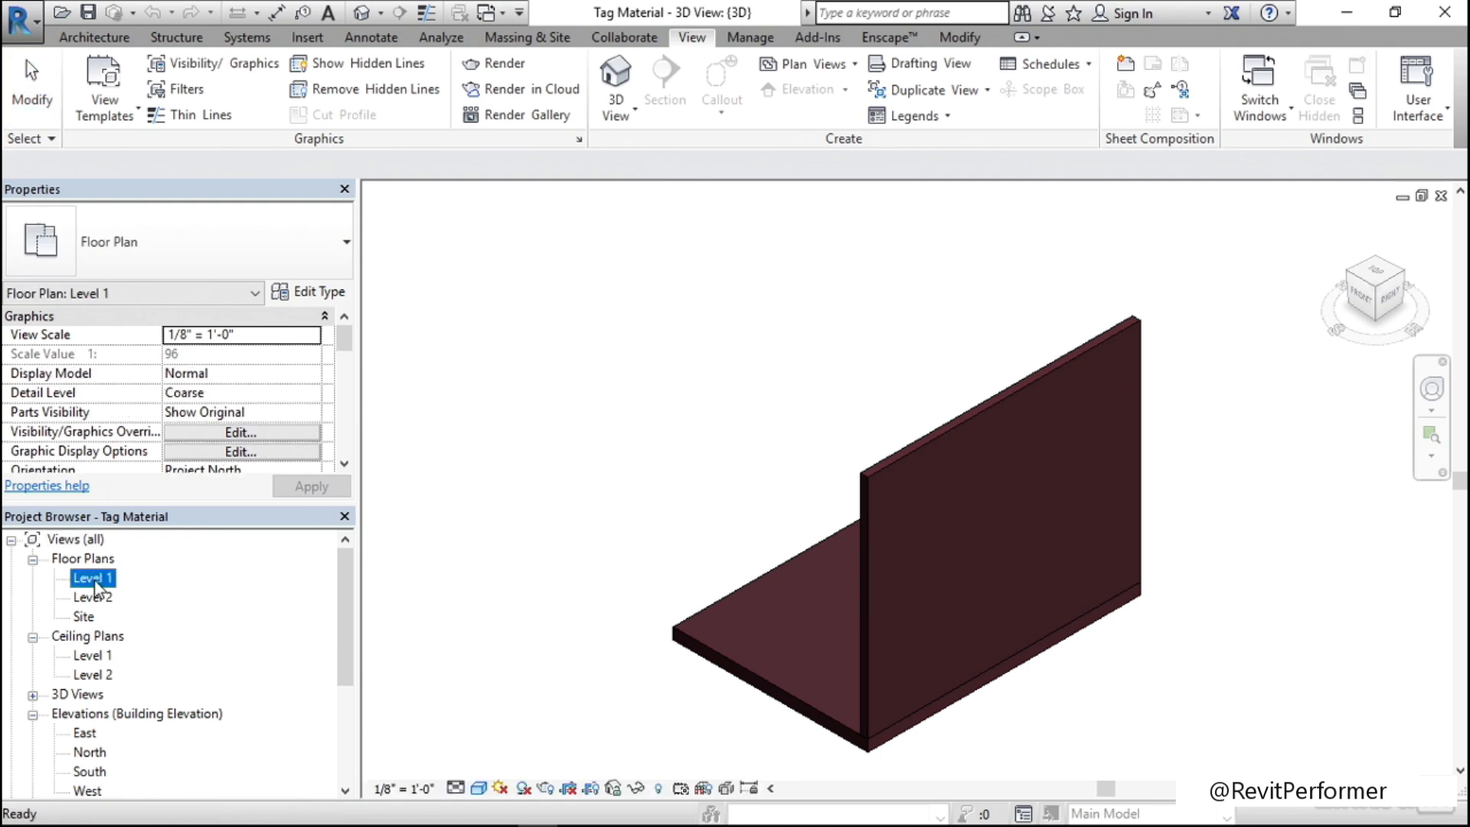
{"action": "double_click", "coordinate": [95, 585]}
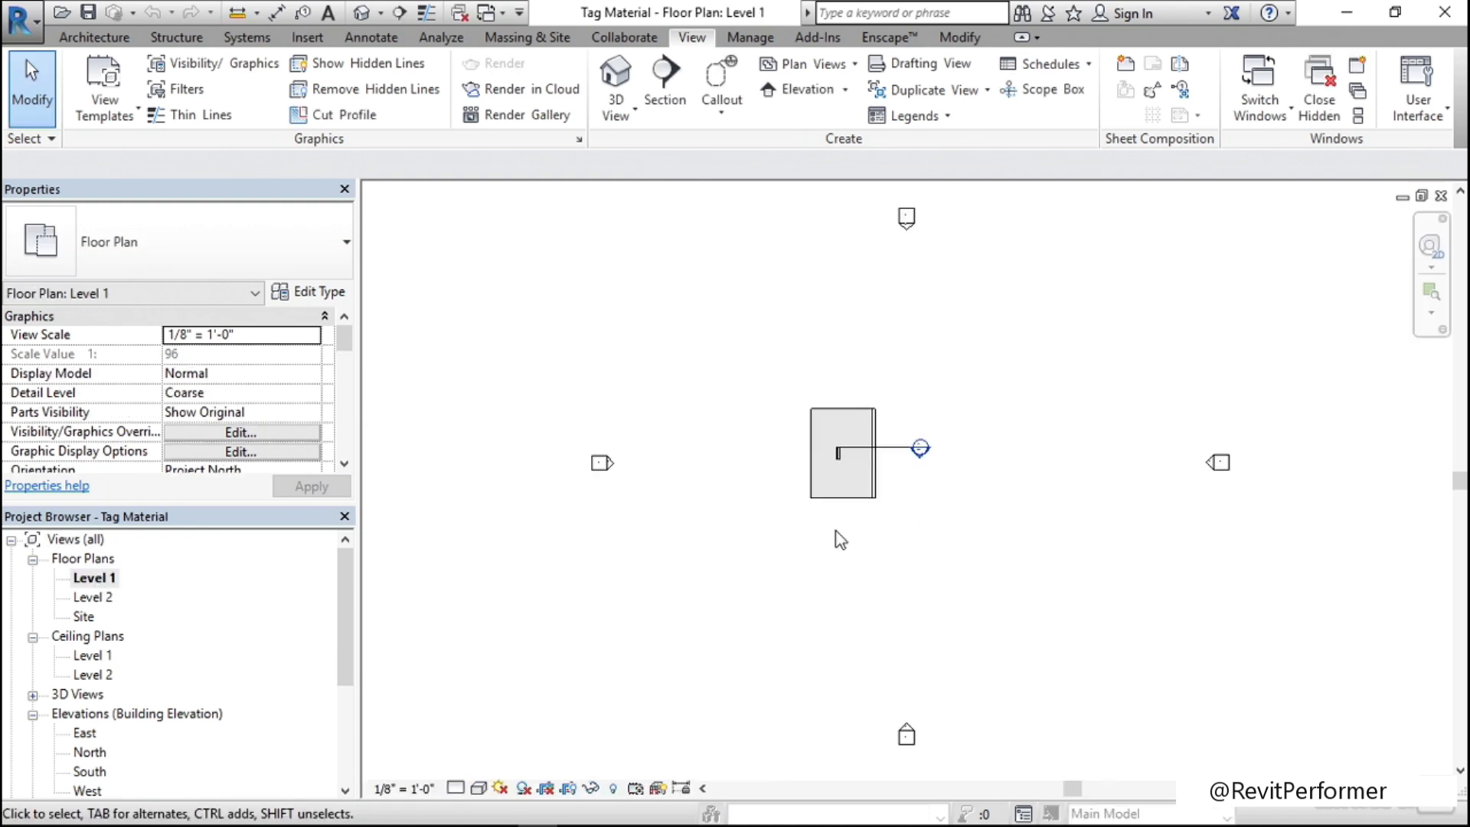
{"action": "scroll", "coordinate": [819, 458], "scroll_direction": "up", "scroll_amount": 5}
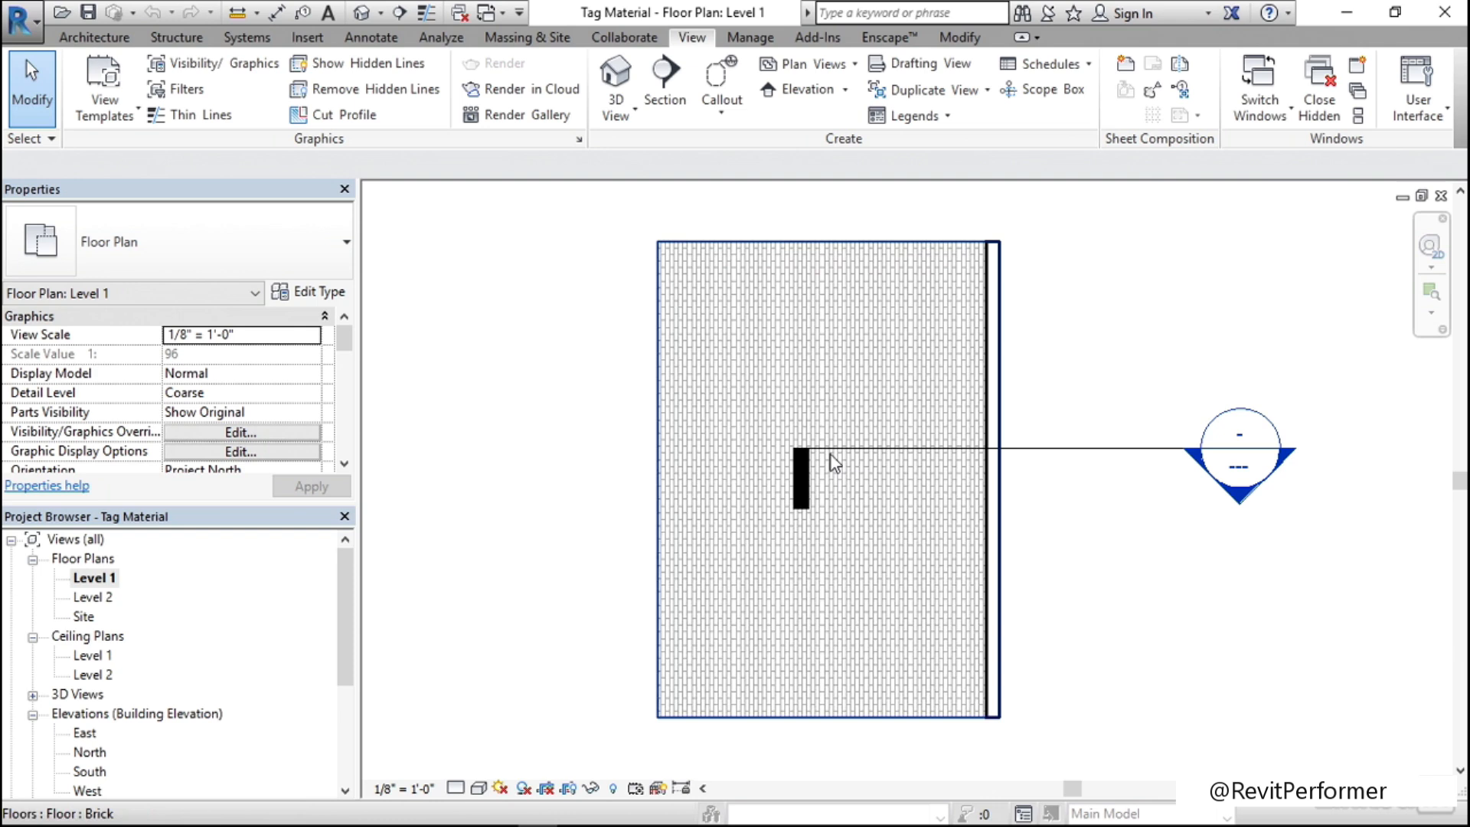
{"action": "scroll", "coordinate": [830, 459], "scroll_direction": "up", "scroll_amount": 1}
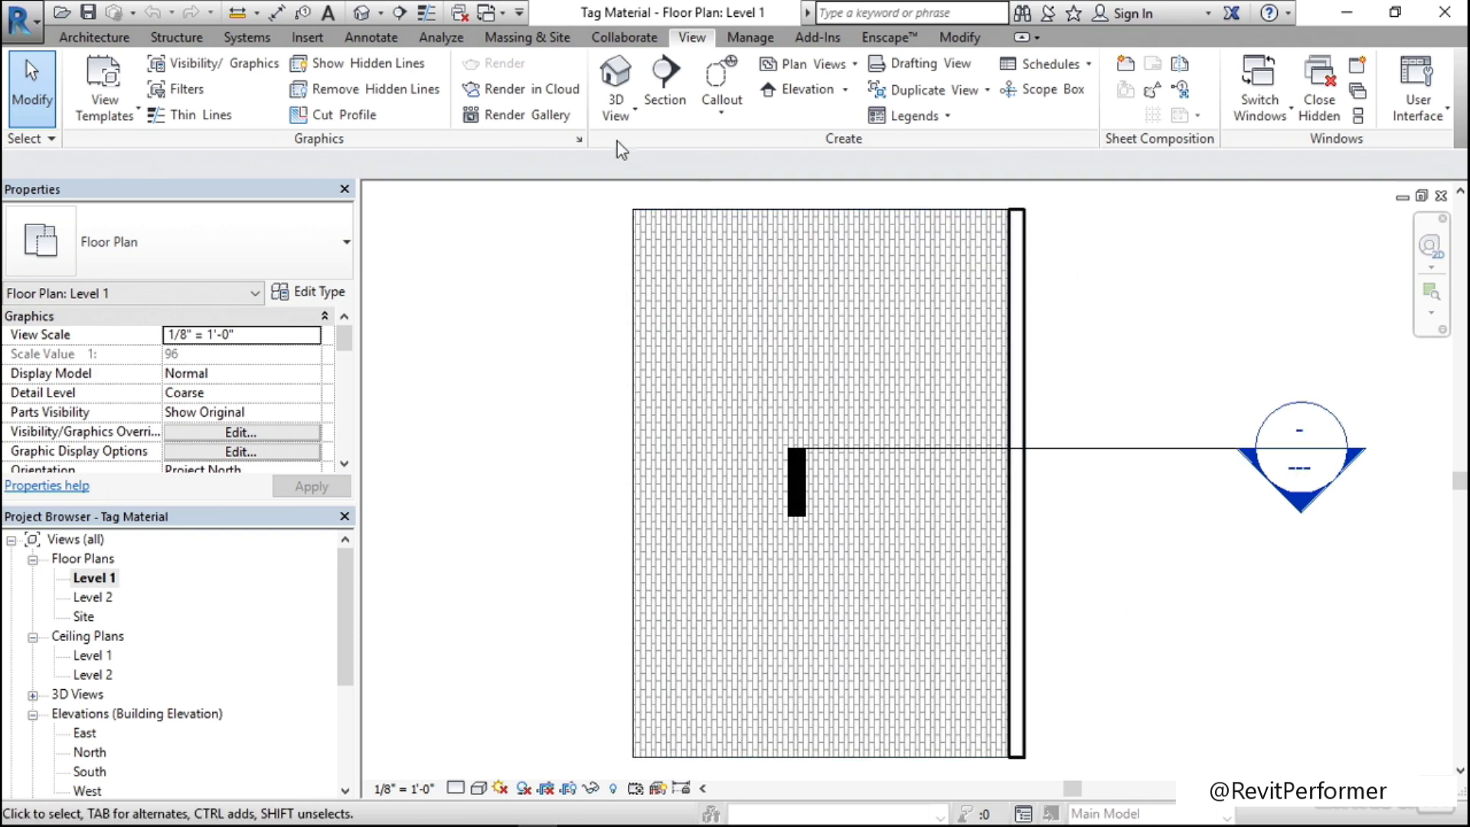
{"action": "left_click", "coordinate": [372, 38]}
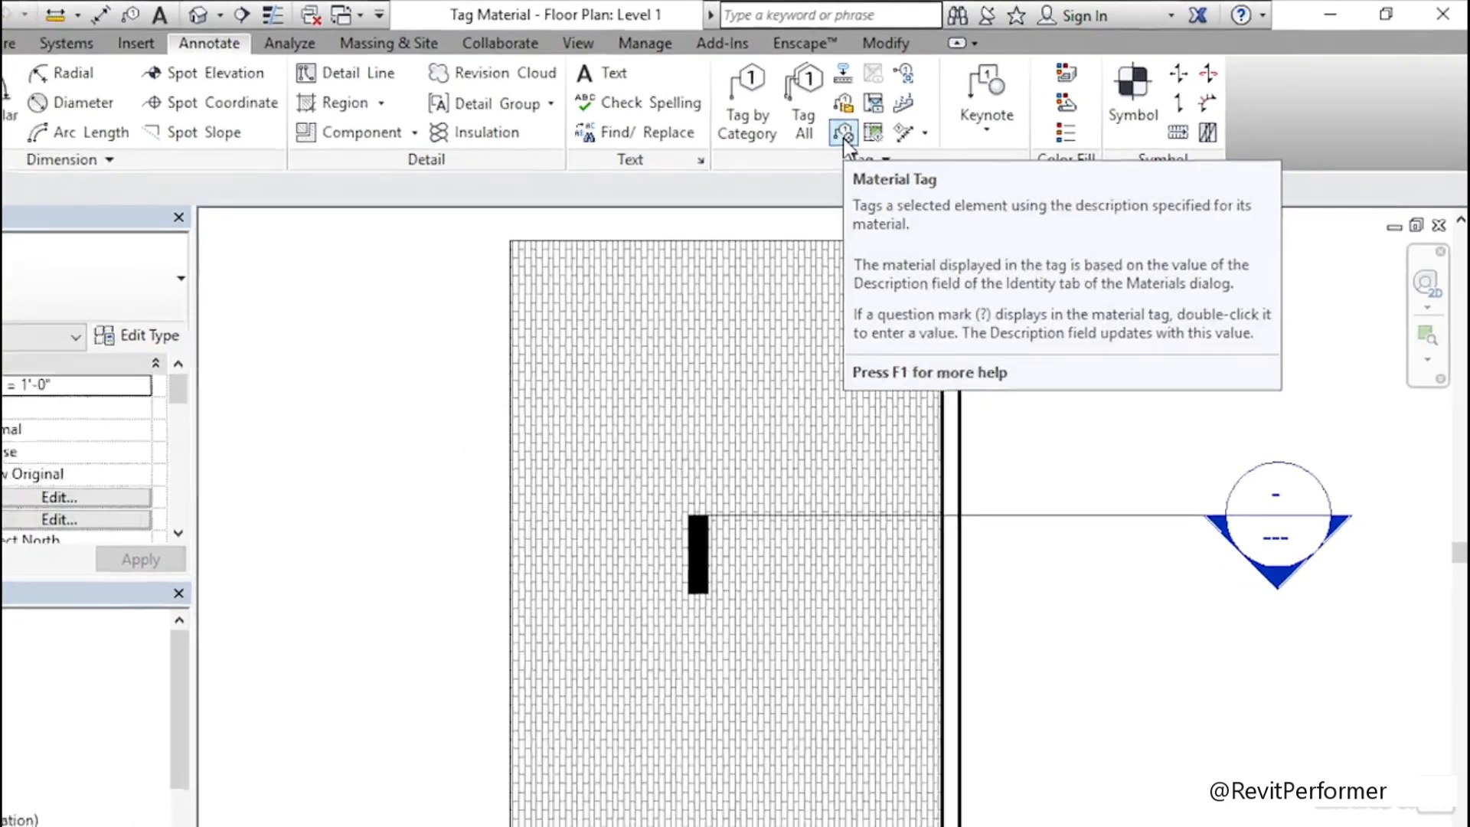
{"action": "left_click", "coordinate": [816, 139]}
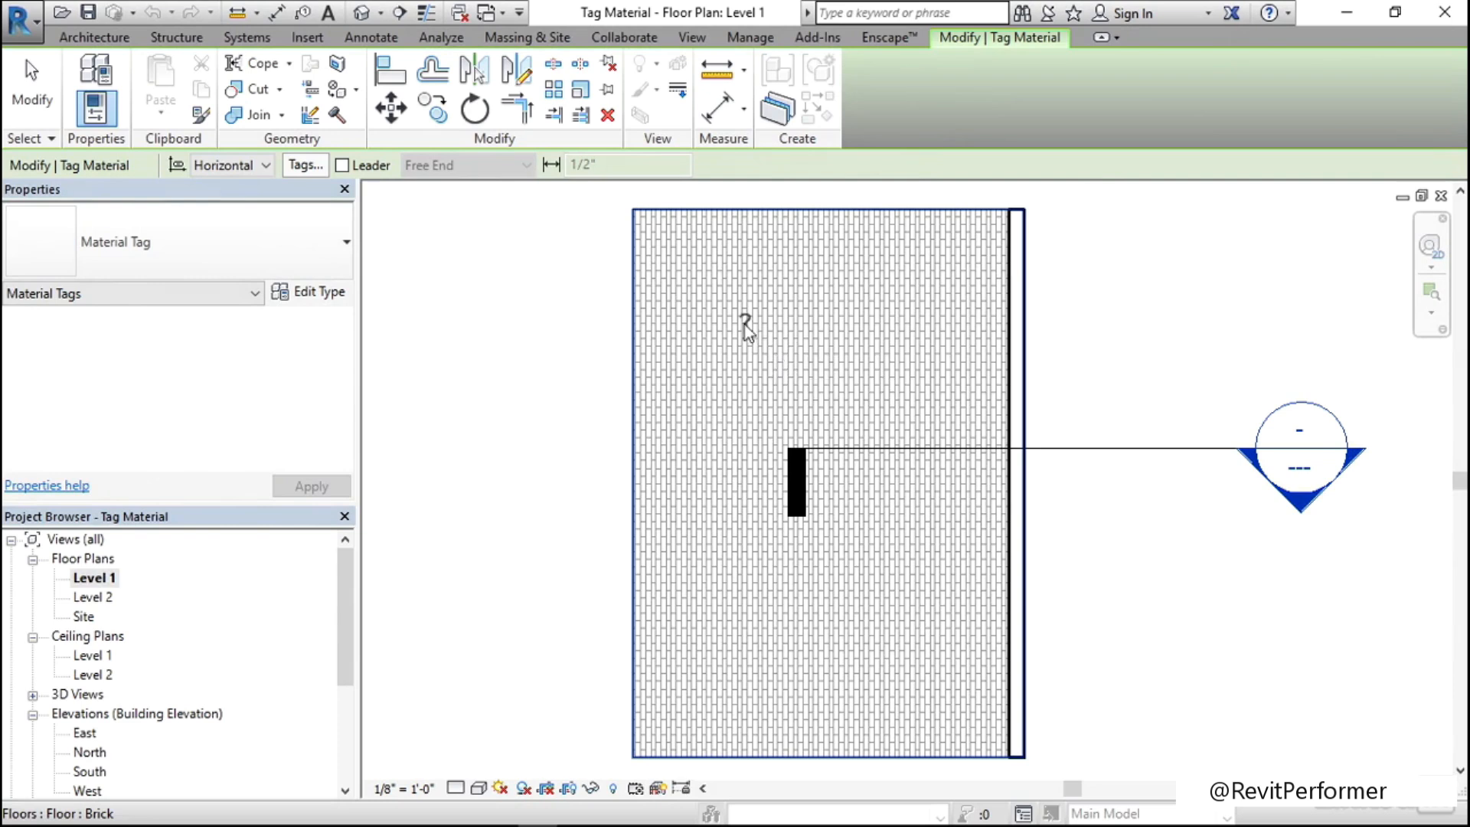
{"action": "left_click", "coordinate": [679, 262]}
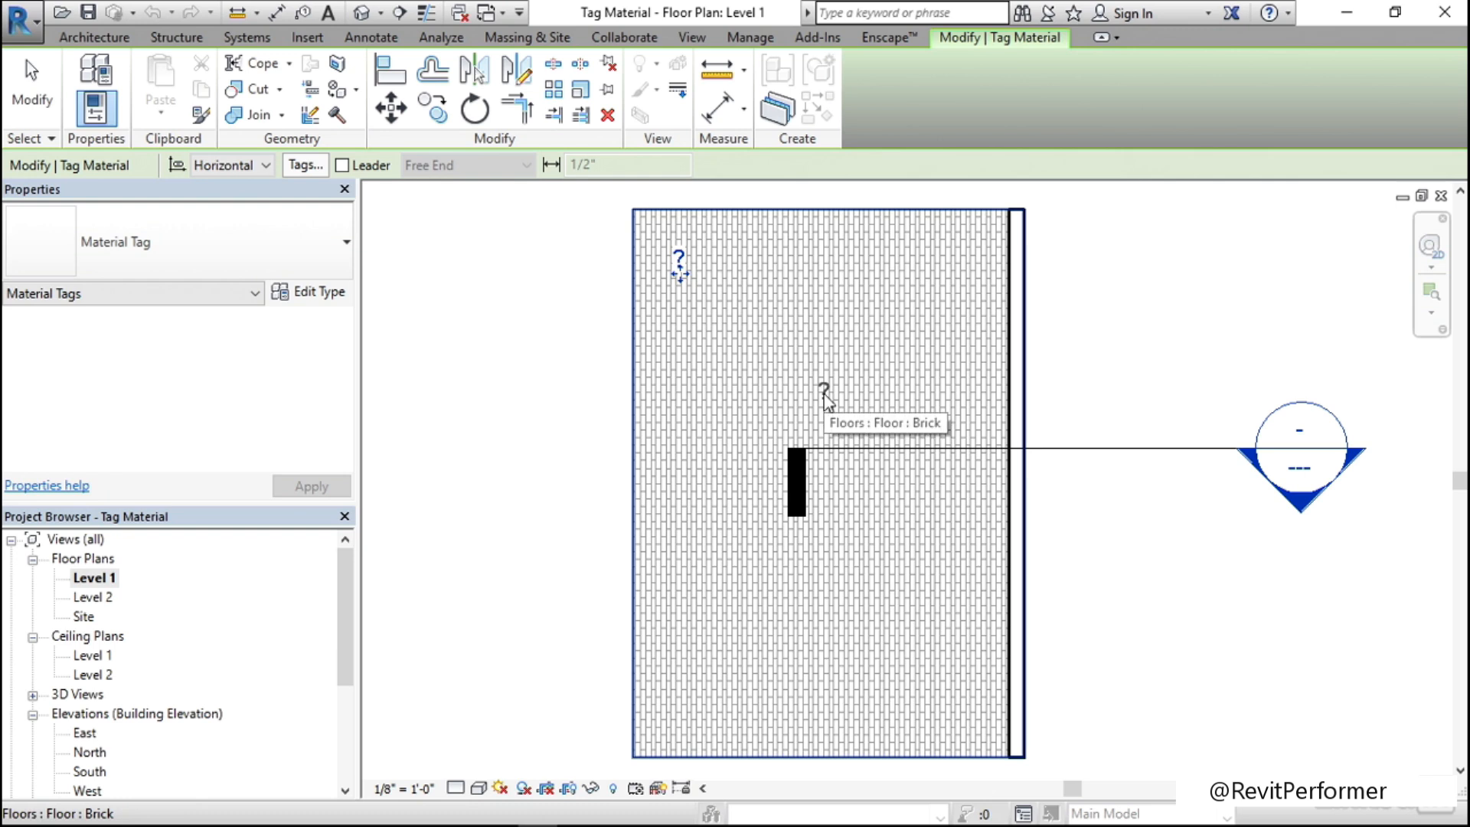
{"action": "key", "text": "Escape"}
{"action": "key", "text": "Escape"}
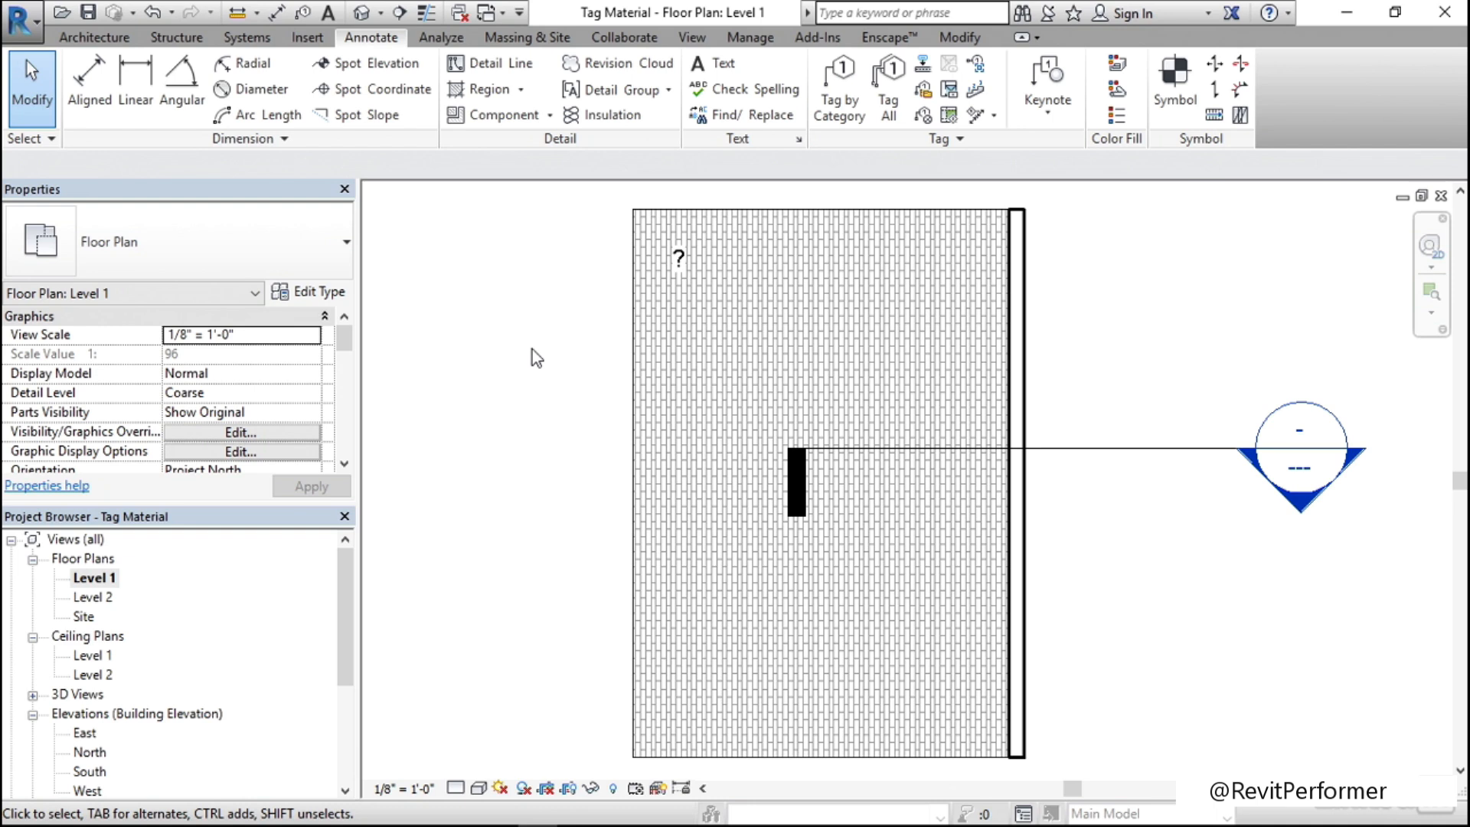
- Set the floor material tag's value to BRK-1
{"action": "left_click", "coordinate": [681, 260]}
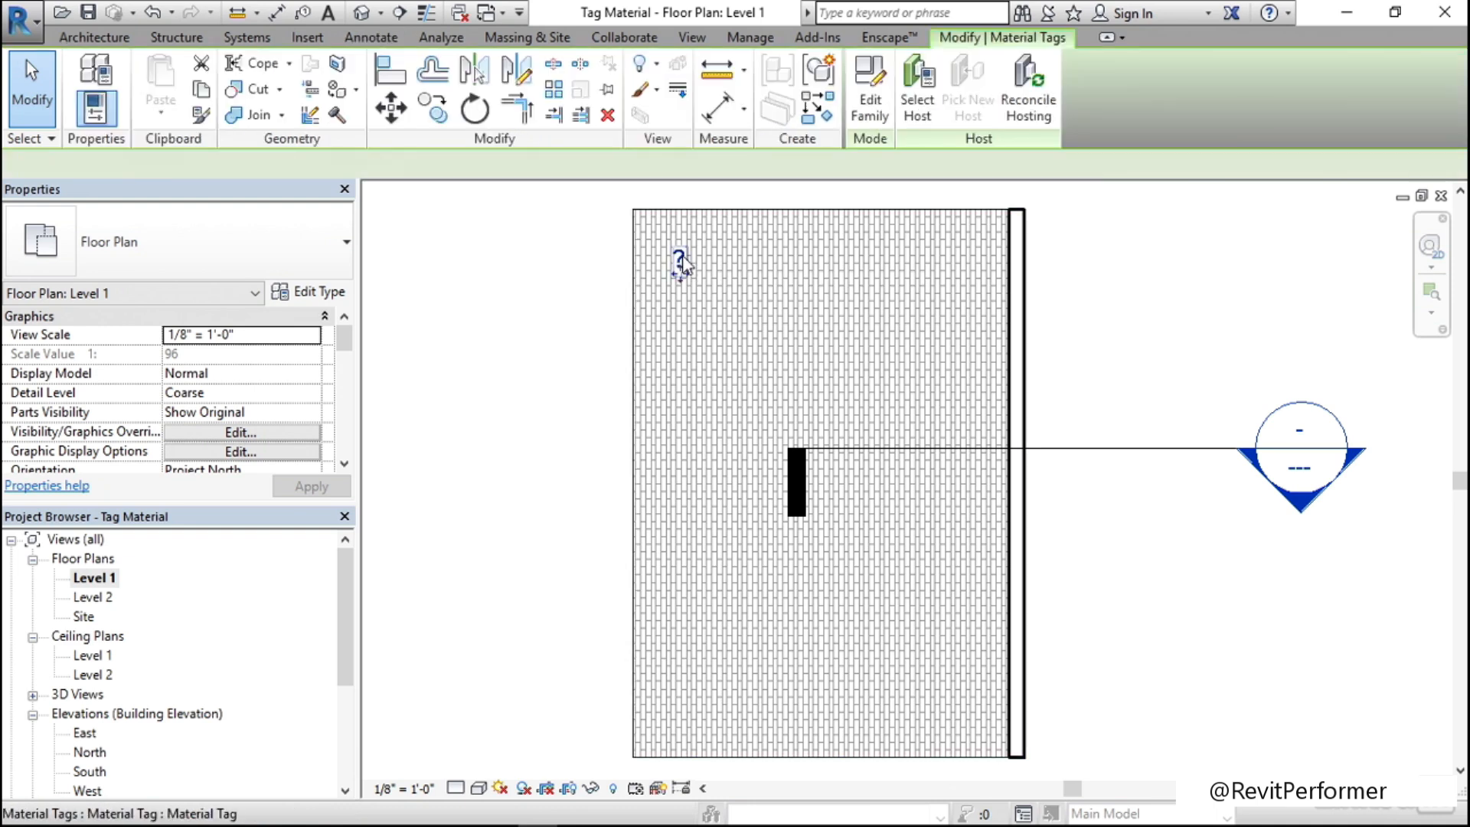
{"action": "left_click", "coordinate": [681, 261]}
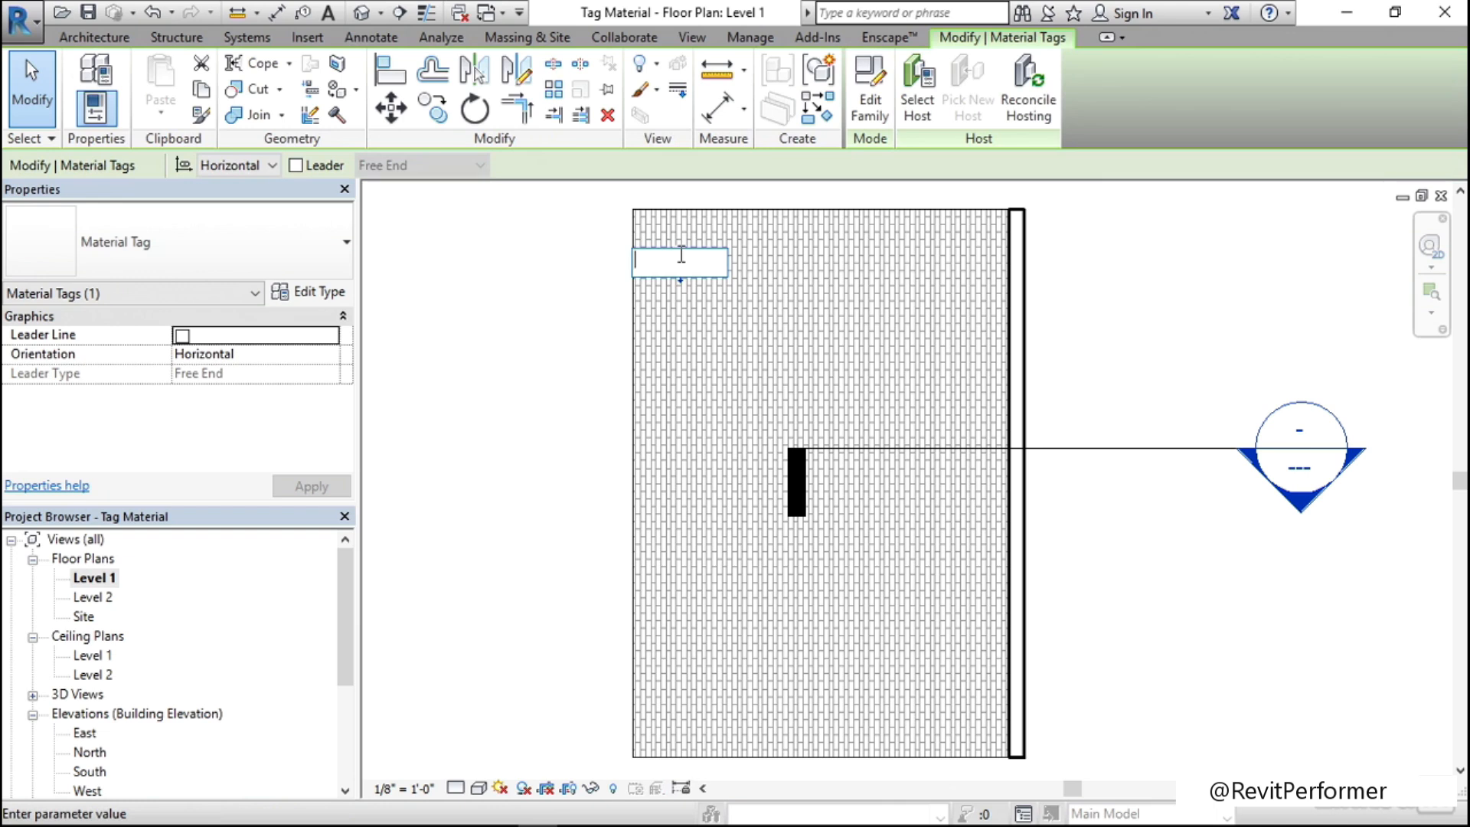
{"action": "type", "text": "BRK-1"}
{"action": "left_click", "coordinate": [591, 342]}
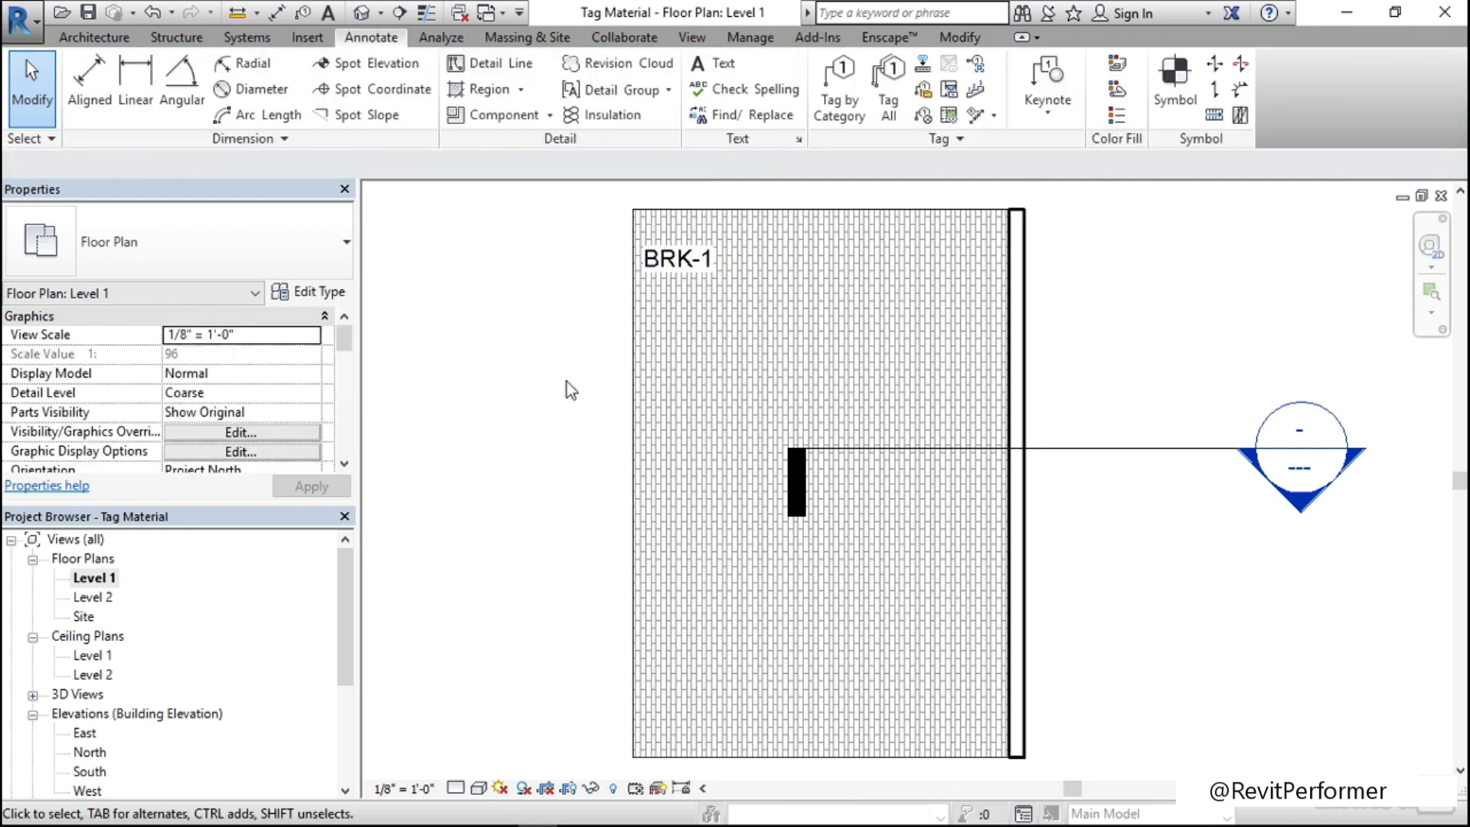
- Place a material tag without a leader on the brick wall in the East elevation
{"action": "double_click", "coordinate": [86, 733]}
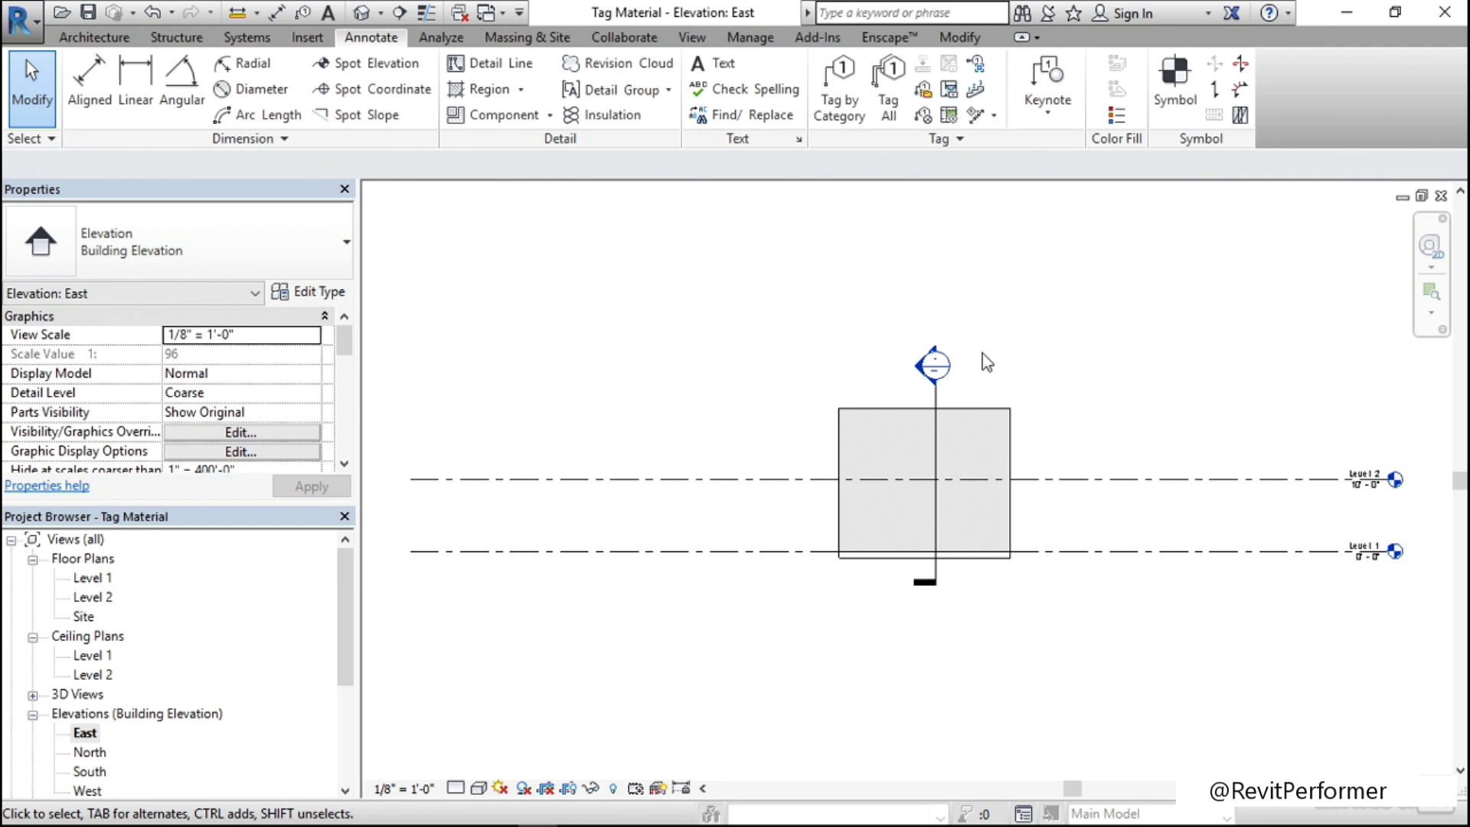
{"action": "left_click", "coordinate": [923, 114]}
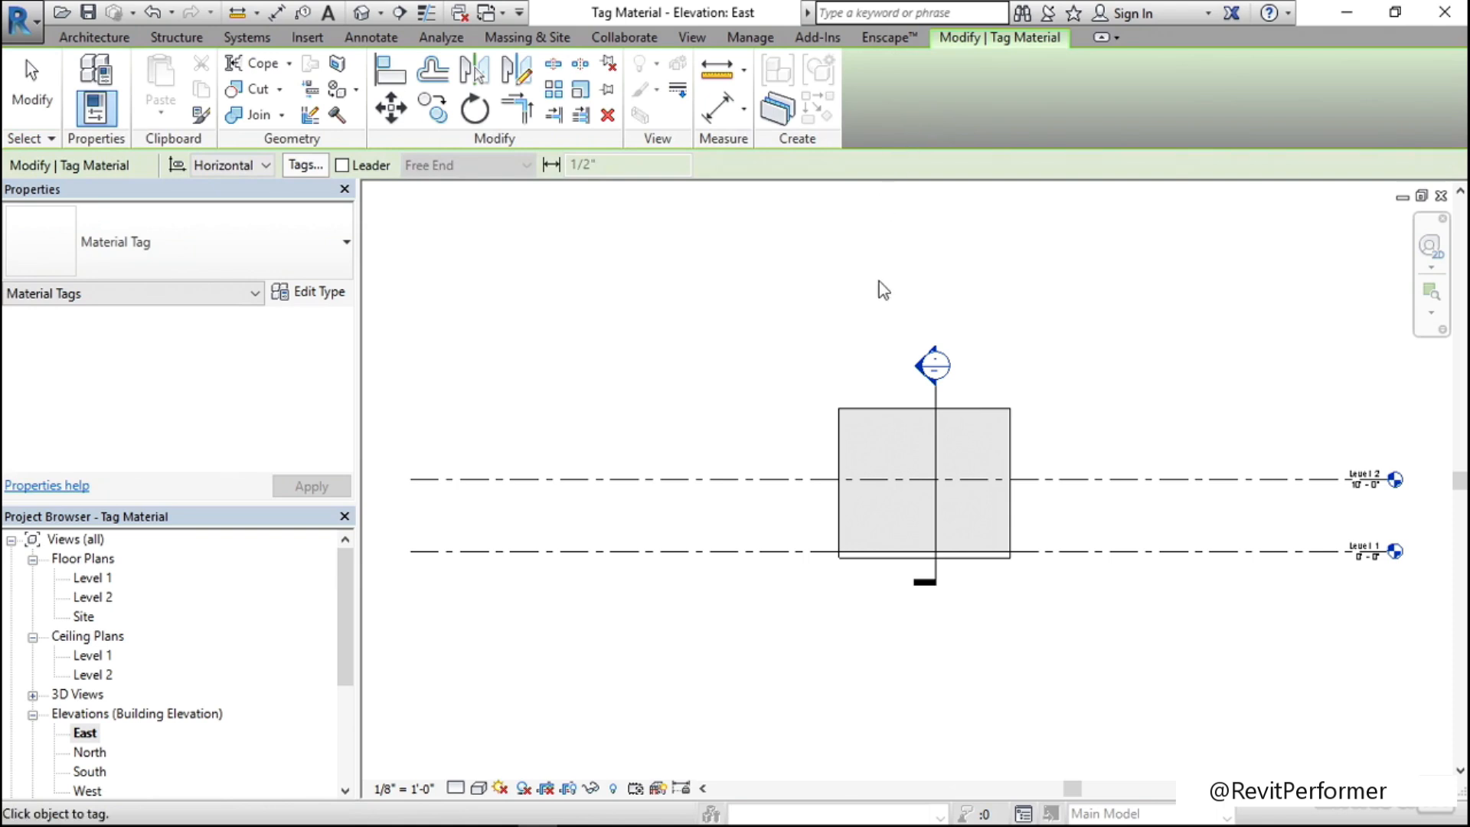
{"action": "scroll", "coordinate": [916, 475], "scroll_direction": "up", "scroll_amount": 5}
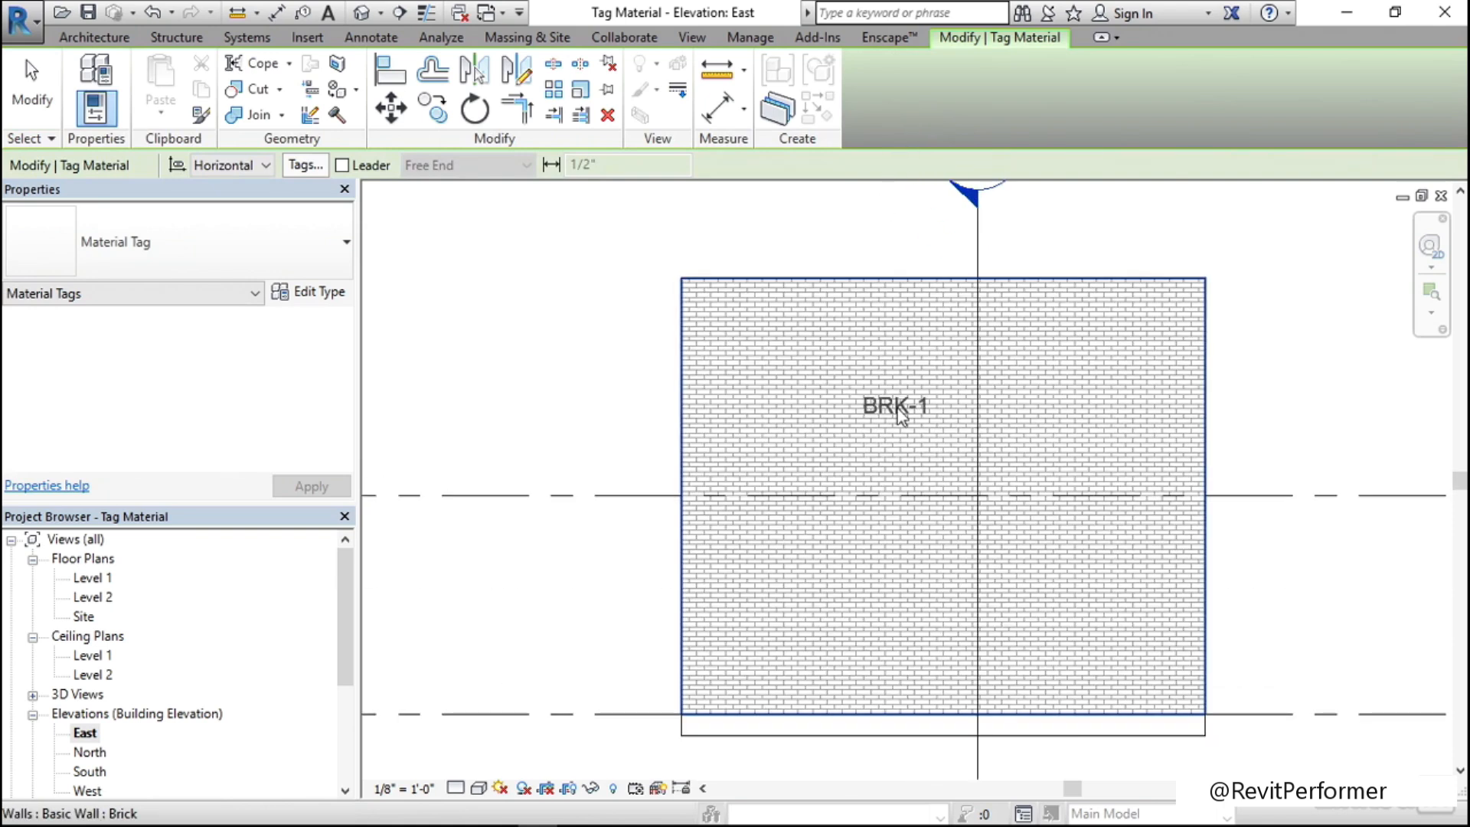
{"action": "left_click", "coordinate": [901, 413]}
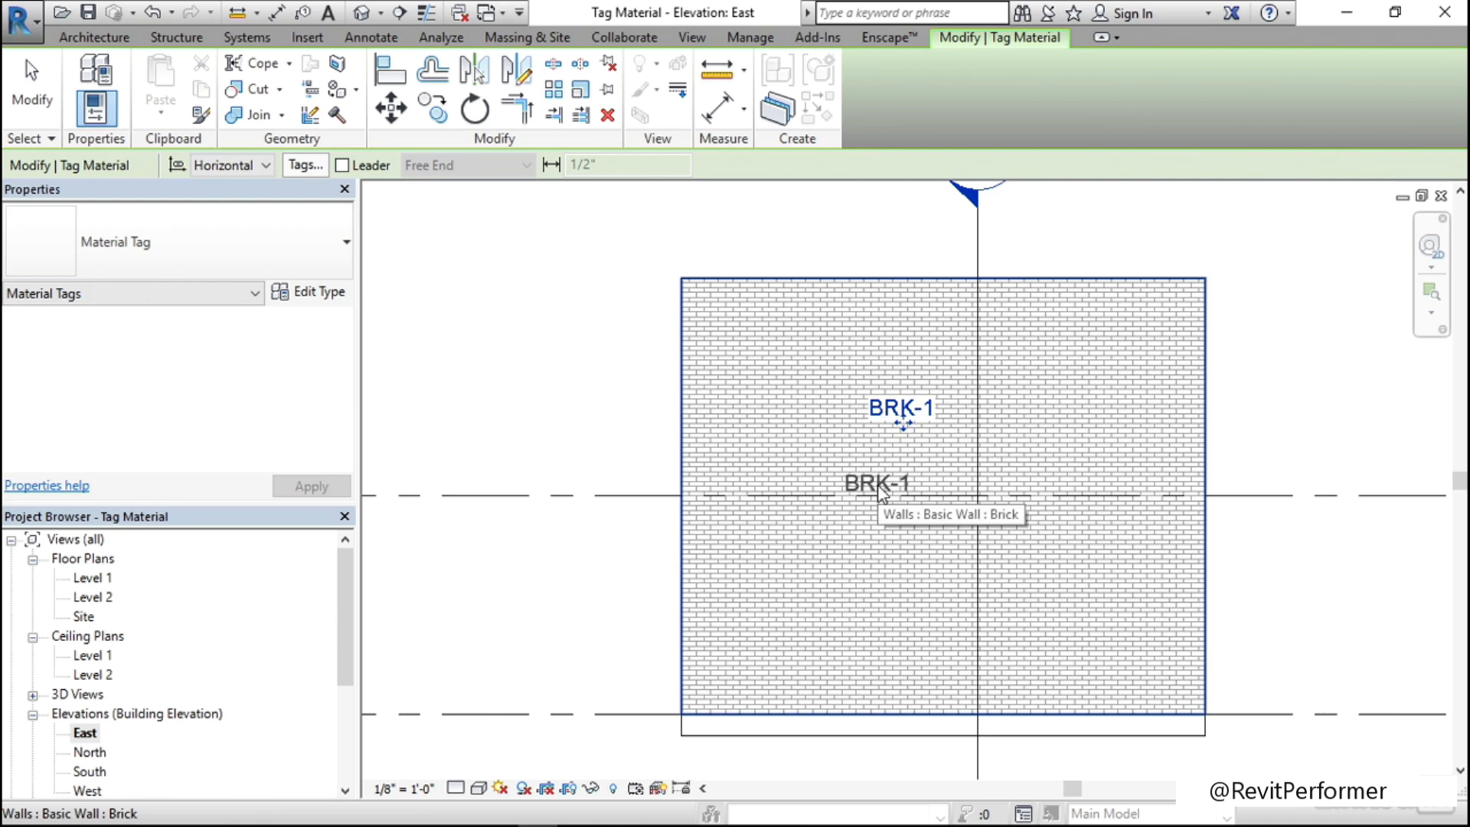
{"action": "key", "text": "Escape"}
{"action": "key", "text": "Escape"}
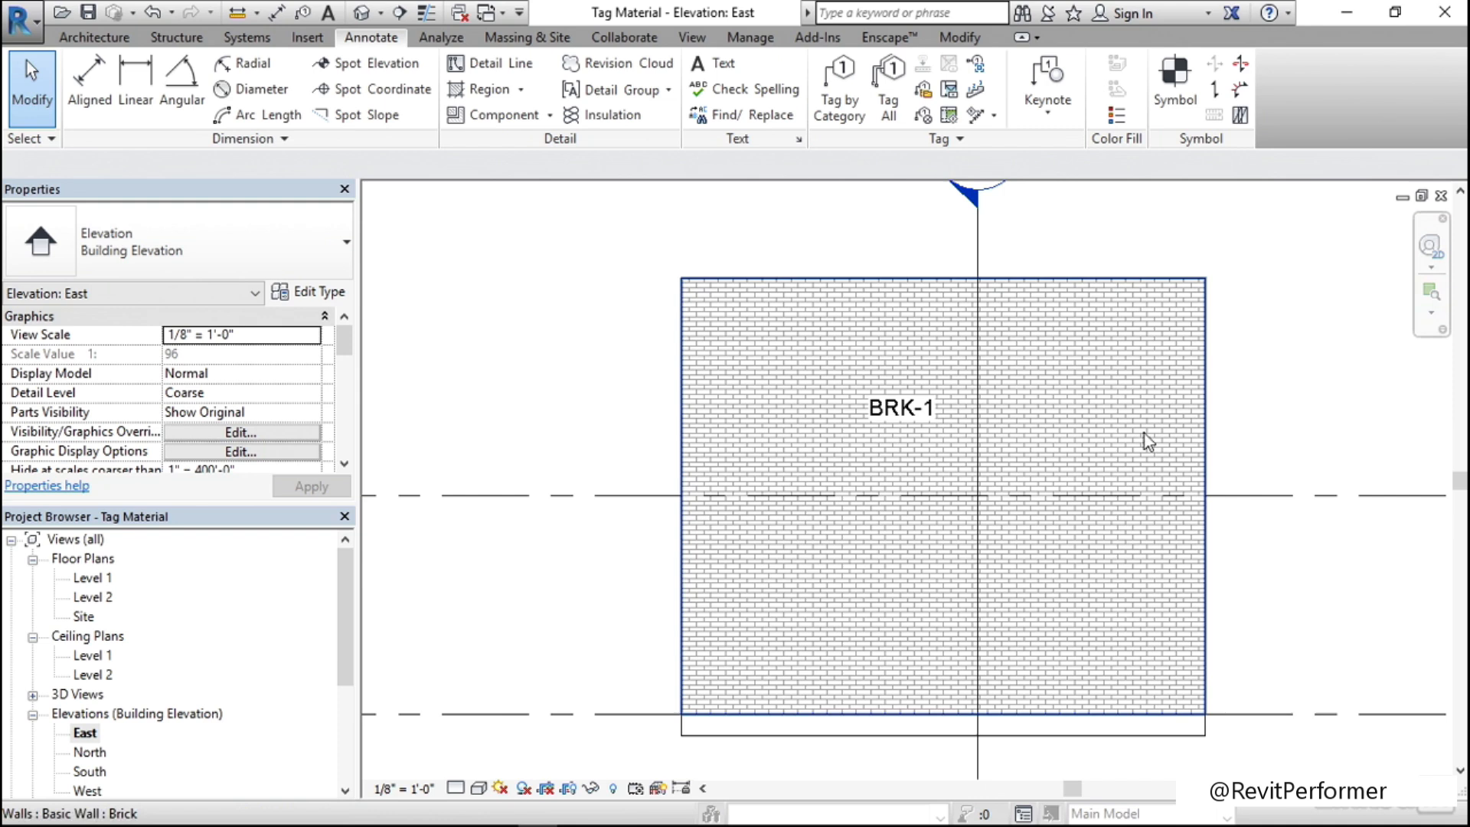
- Change the wall material tag's value to BRK-2 in the East elevation
{"action": "left_click", "coordinate": [905, 414]}
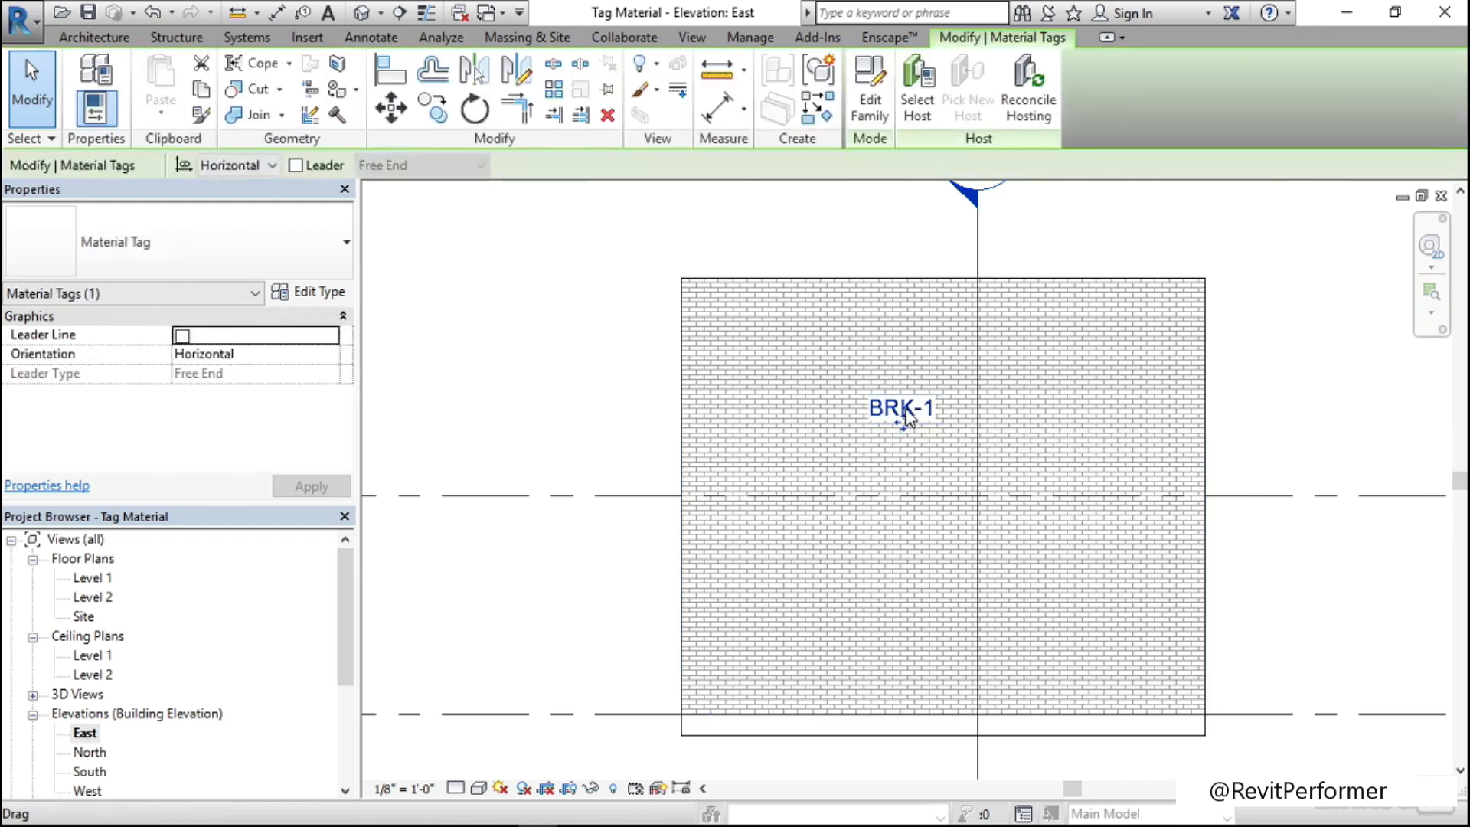
{"action": "scroll", "coordinate": [930, 413], "scroll_direction": "up", "scroll_amount": 5}
{"action": "left_click", "coordinate": [944, 410]}
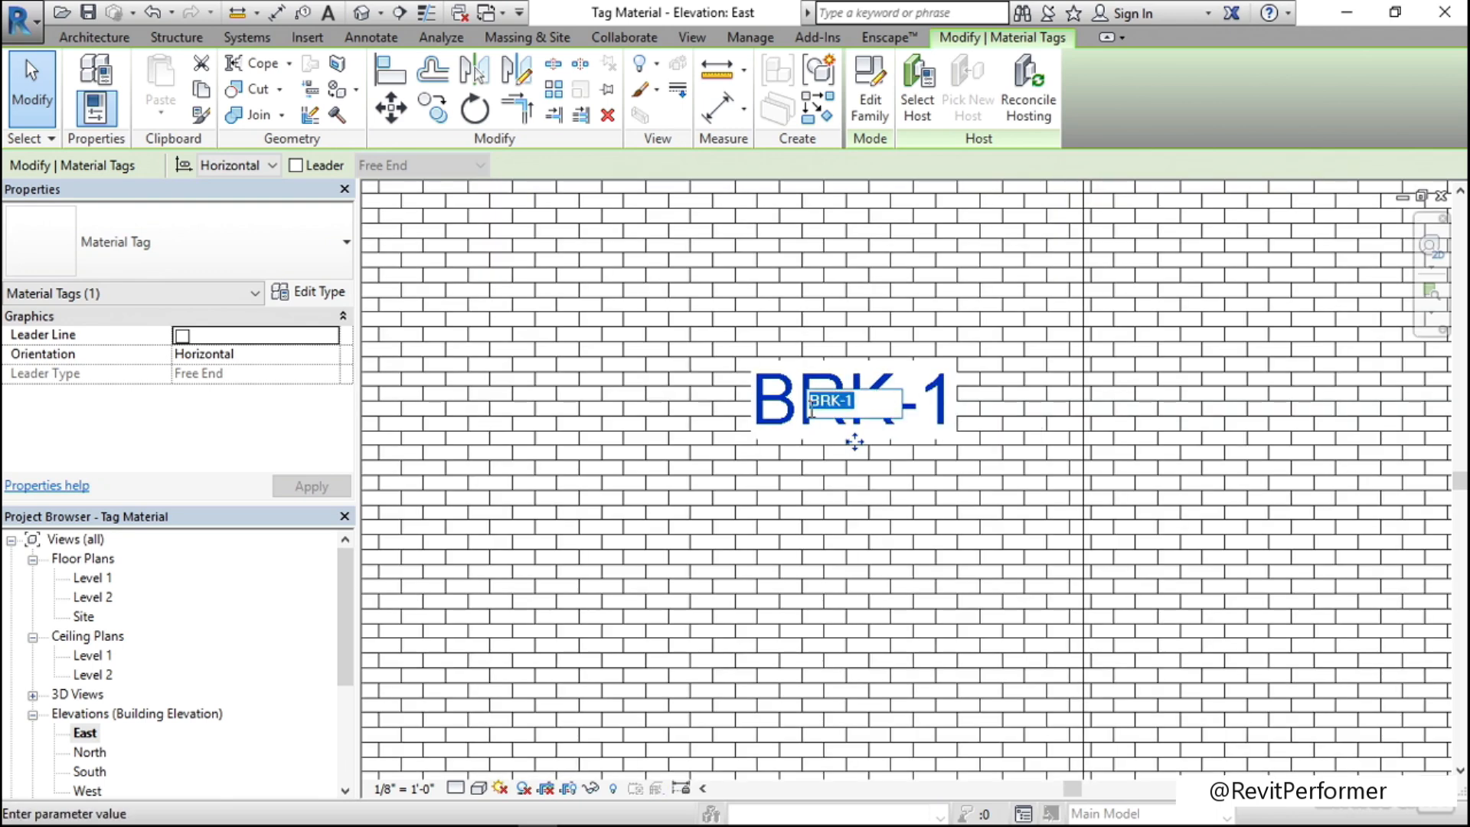
{"action": "left_click", "coordinate": [881, 408]}
{"action": "key", "text": "BackSpace"}
{"action": "type", "text": "2"}
{"action": "left_click", "coordinate": [1048, 466]}
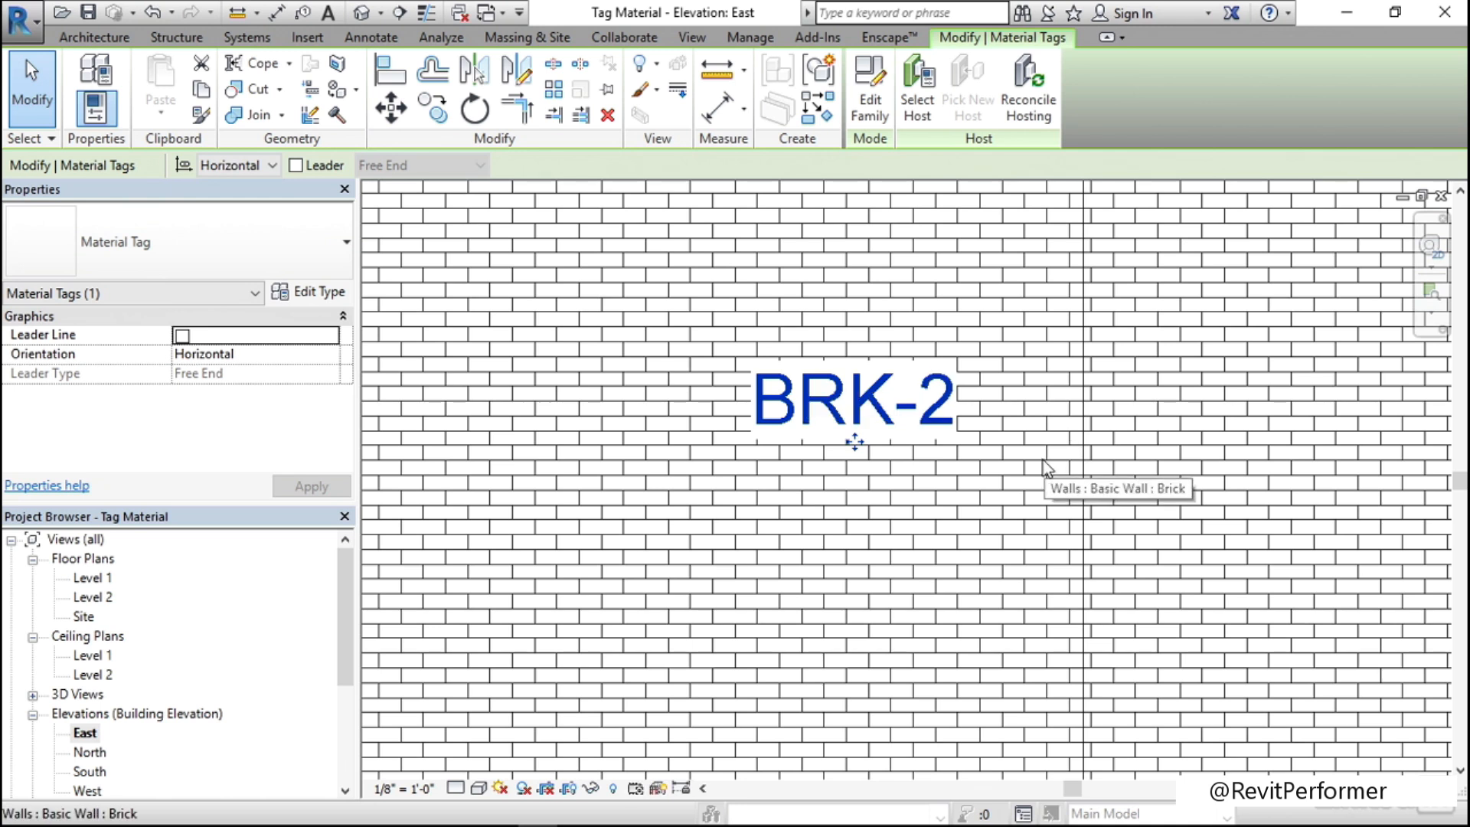
- Check the floor tag in the Level 1 floor plan and show the Brick material's identity description
{"action": "double_click", "coordinate": [97, 578]}
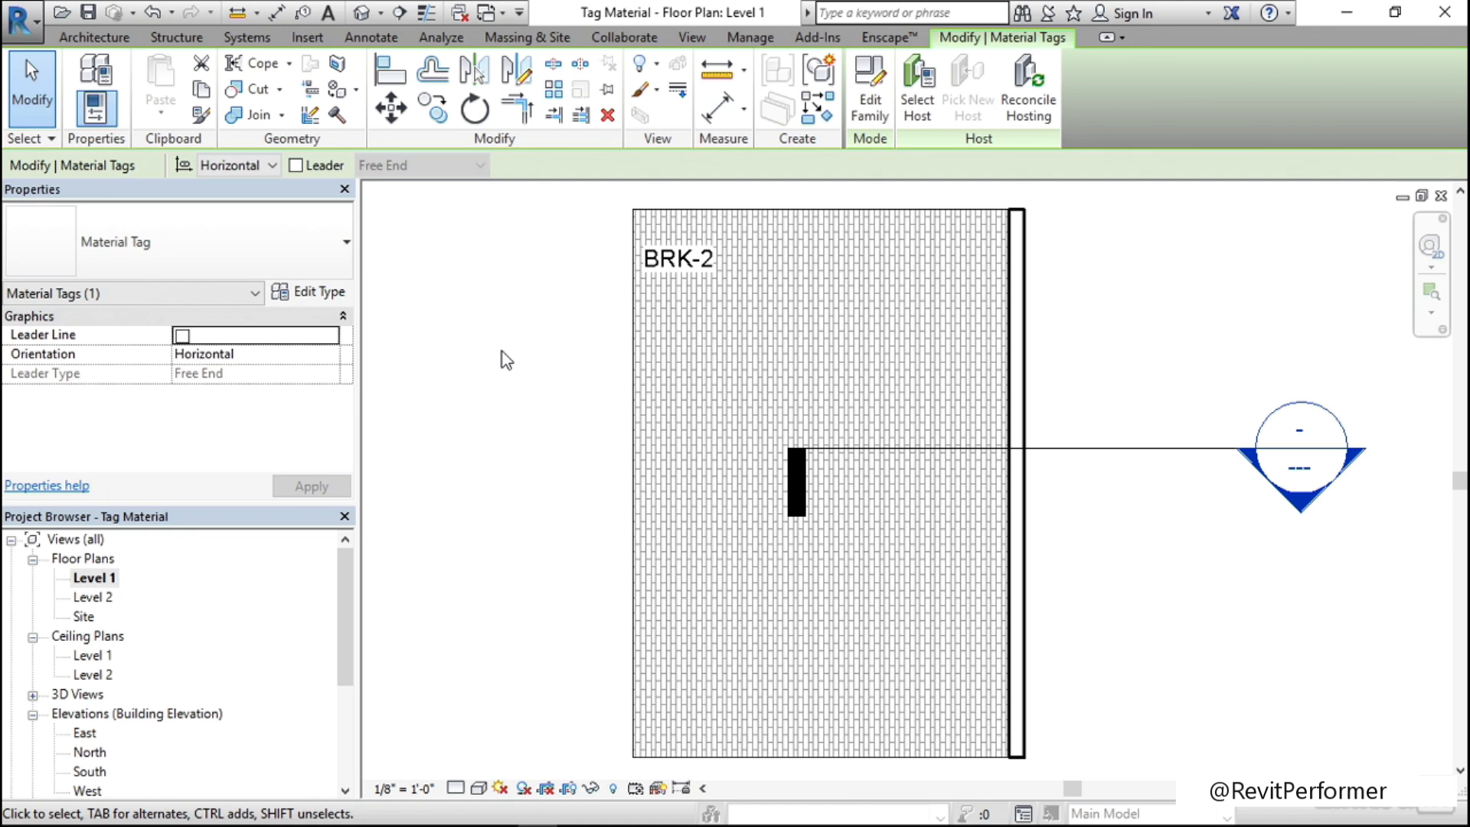
{"action": "left_click", "coordinate": [759, 39]}
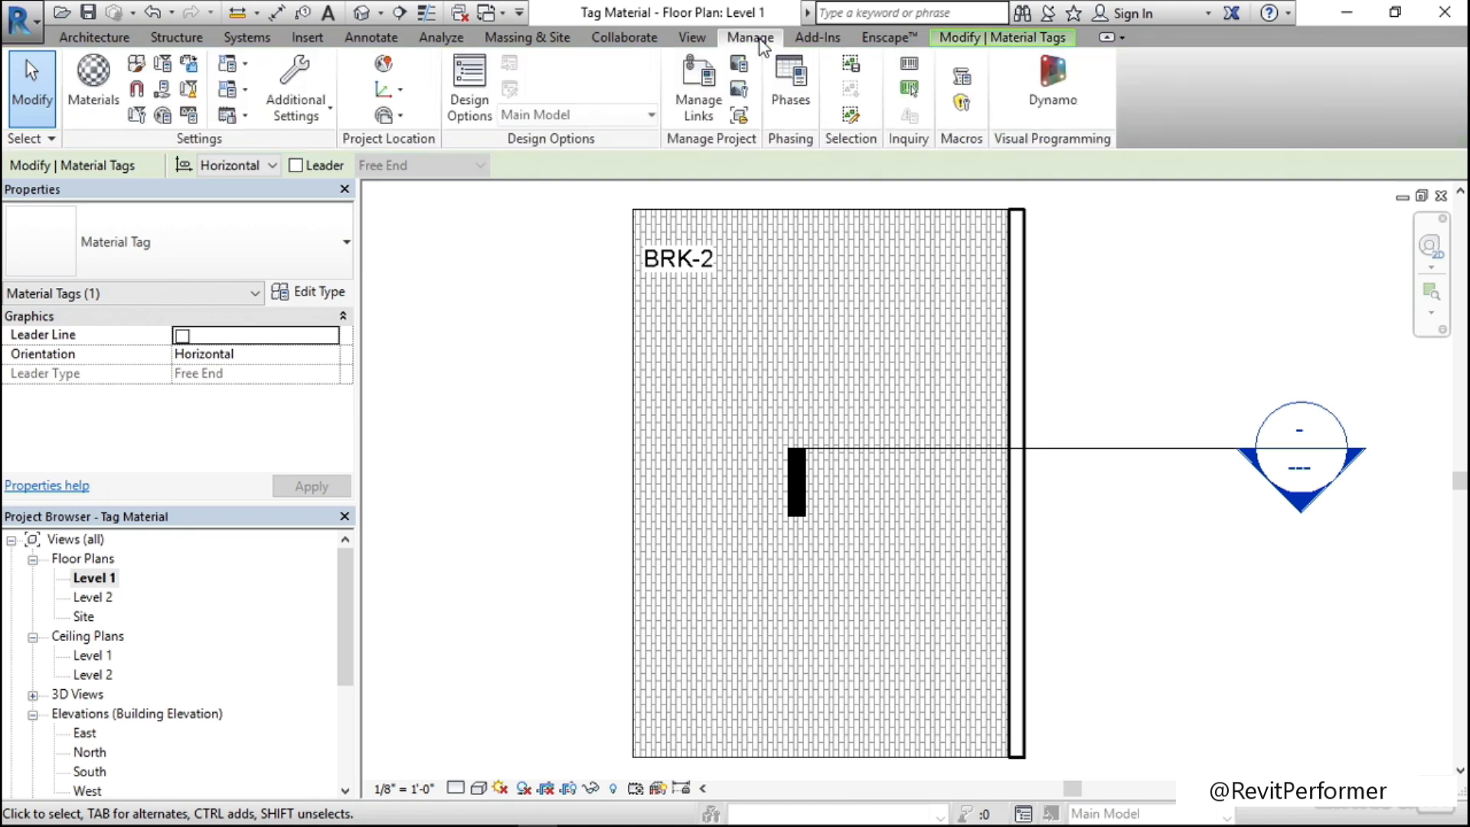
{"action": "left_click", "coordinate": [93, 88]}
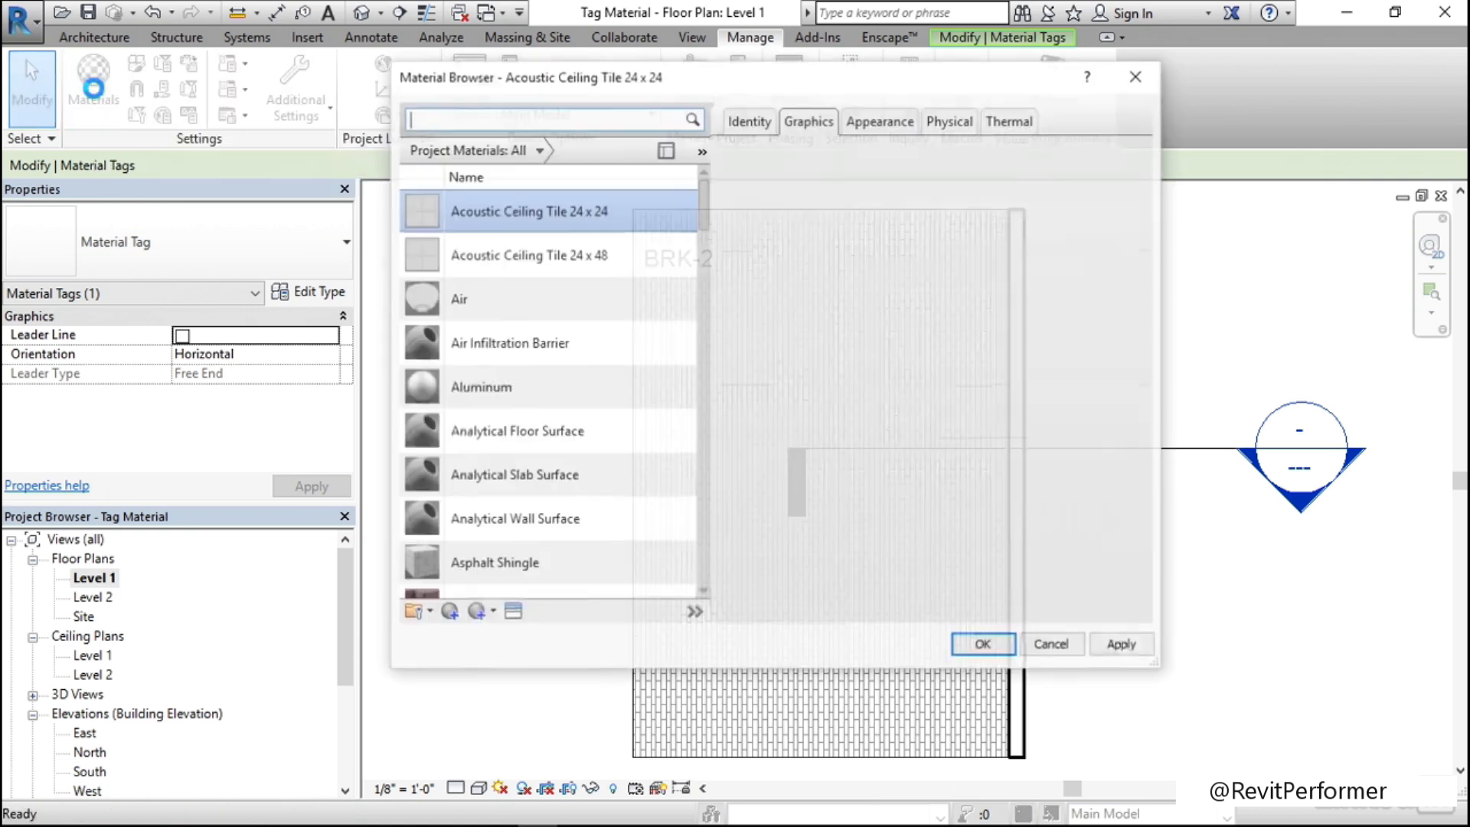
{"action": "scroll", "coordinate": [563, 479], "scroll_direction": "down", "scroll_amount": 5}
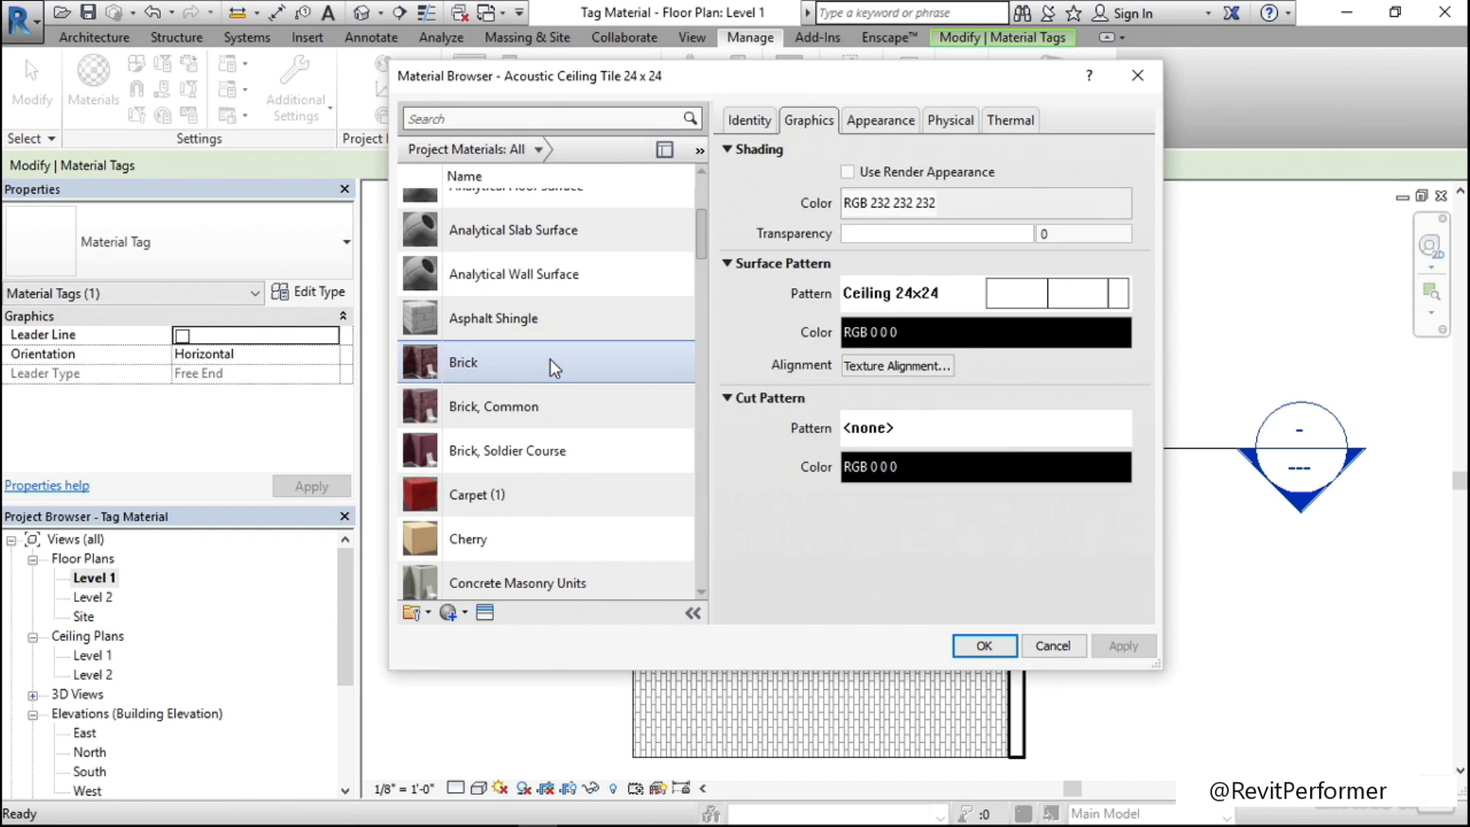
{"action": "left_click", "coordinate": [549, 360]}
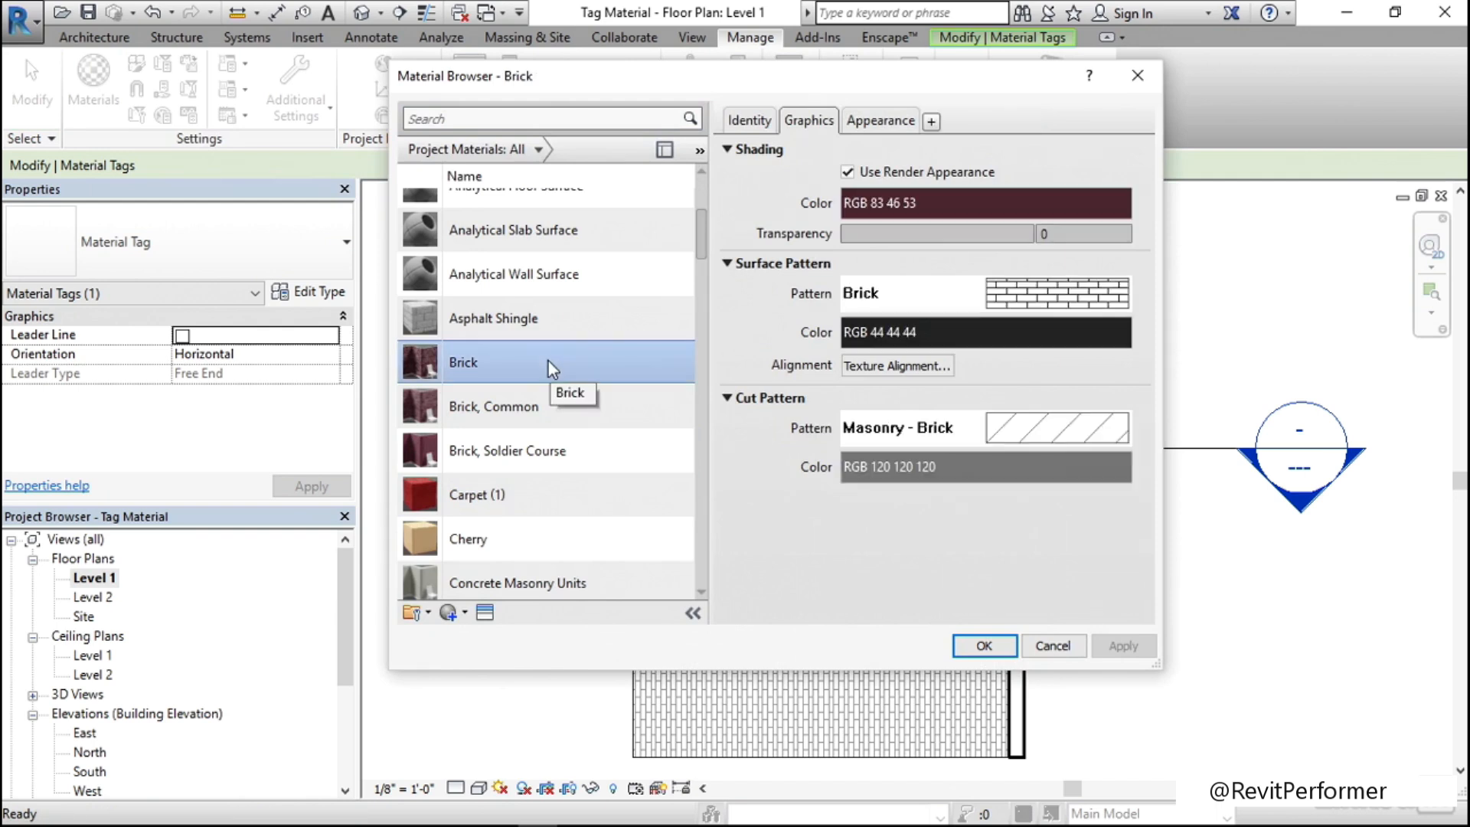
{"action": "left_click", "coordinate": [754, 122]}
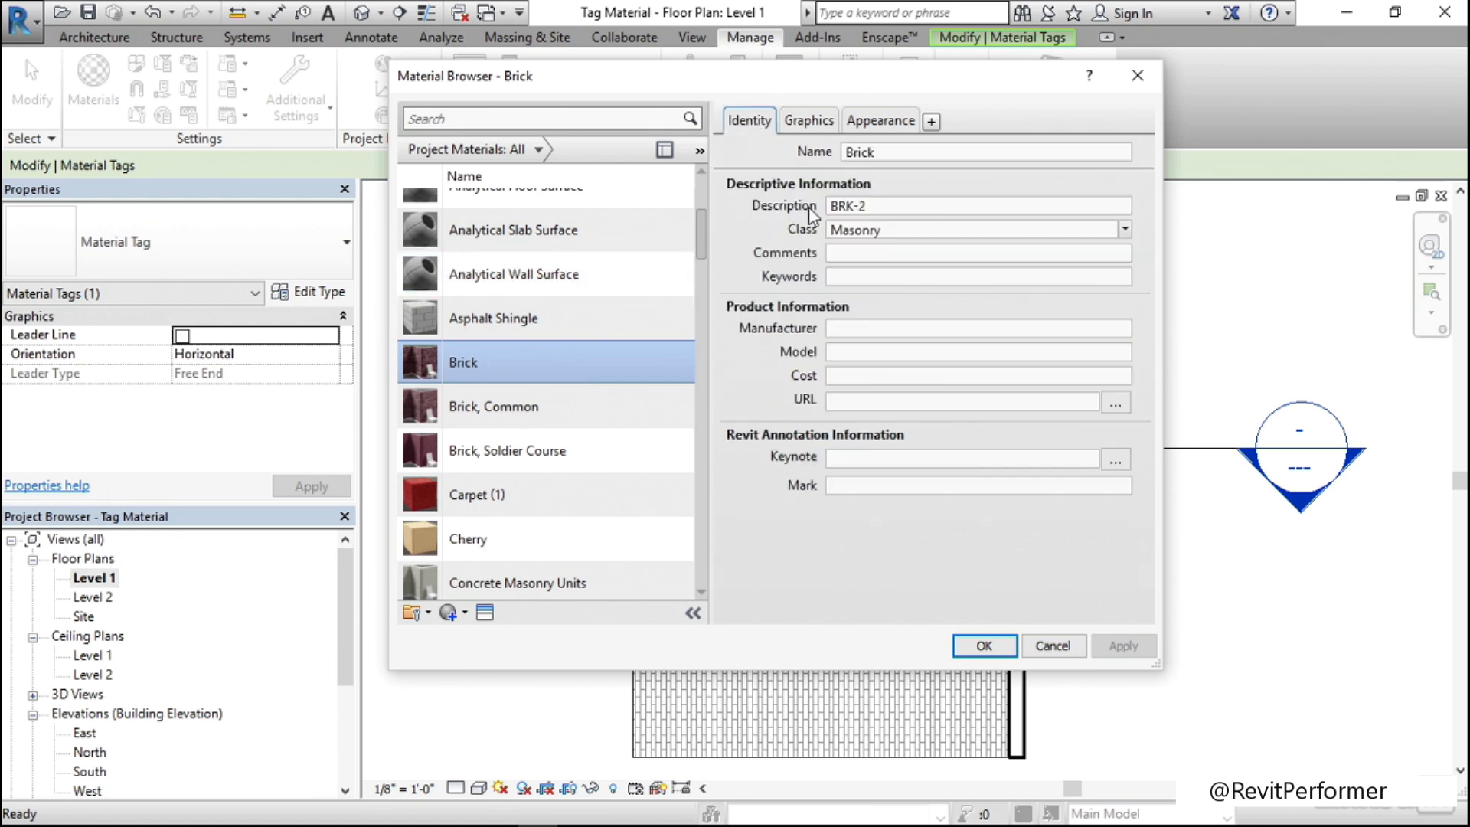
{"action": "left_click", "coordinate": [833, 208]}
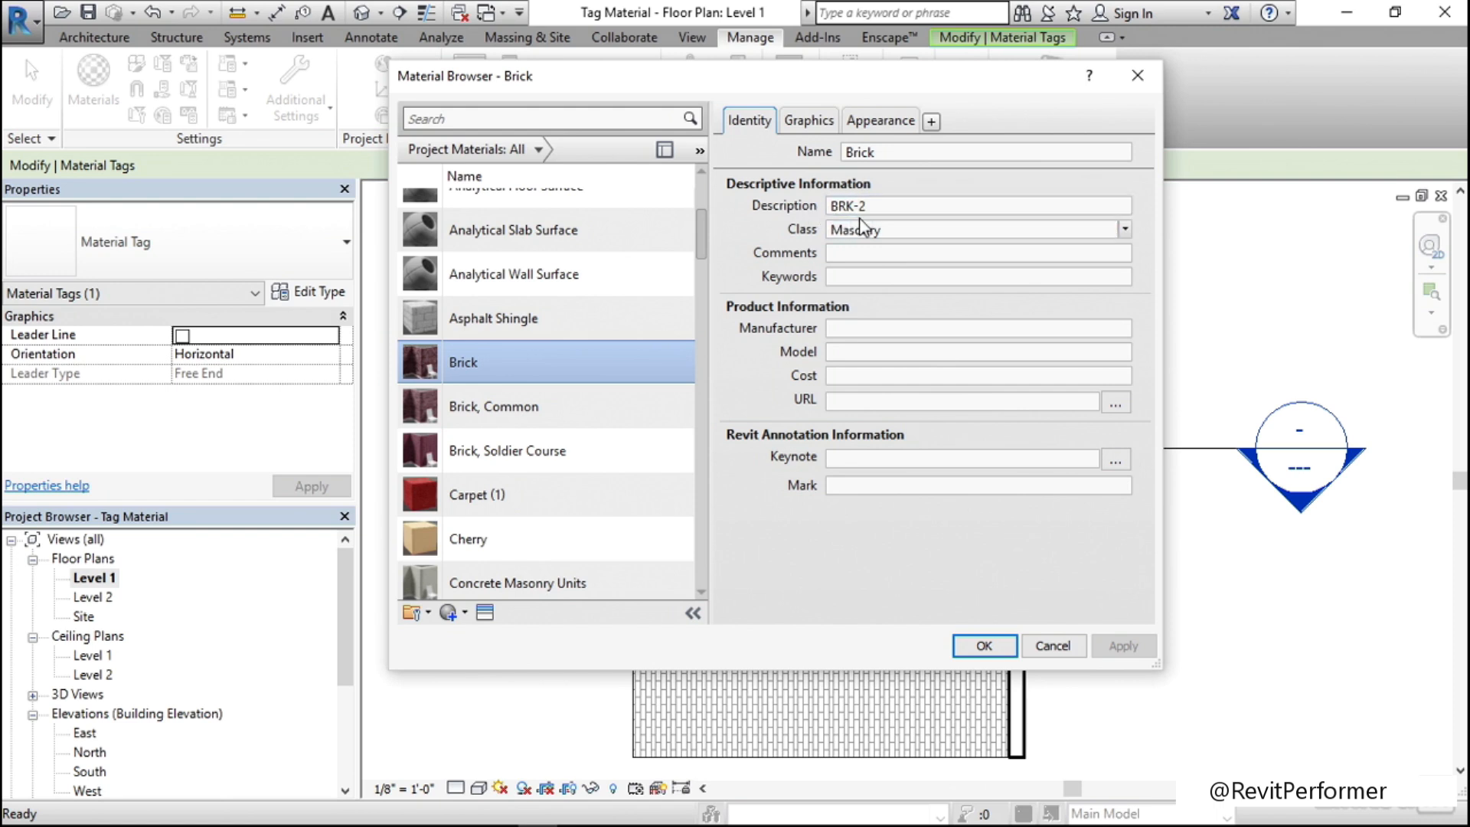
- Duplicate the Brick material and name the copy BRK-1
{"action": "right_click", "coordinate": [507, 364]}
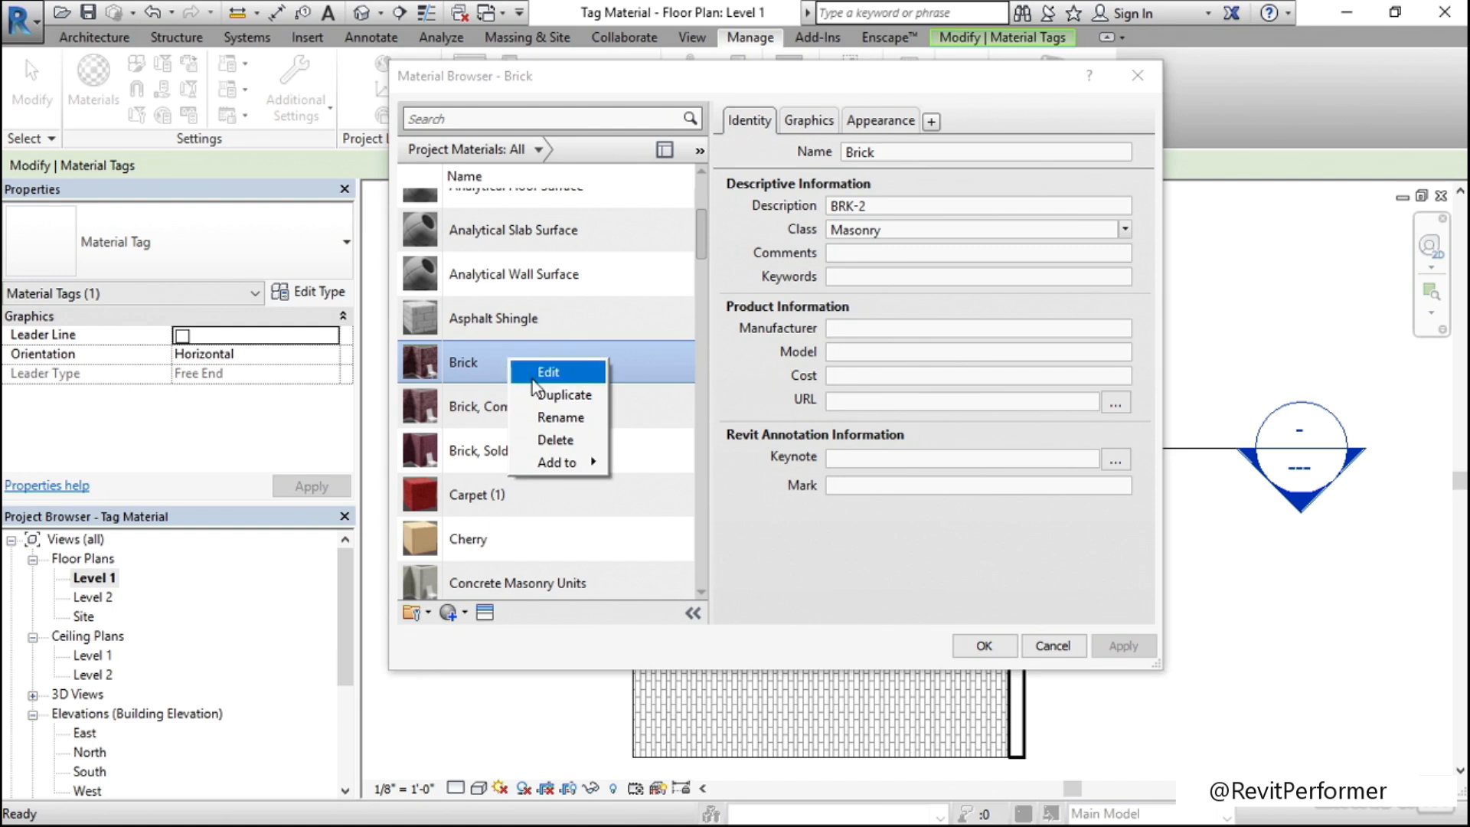
{"action": "left_click", "coordinate": [573, 395]}
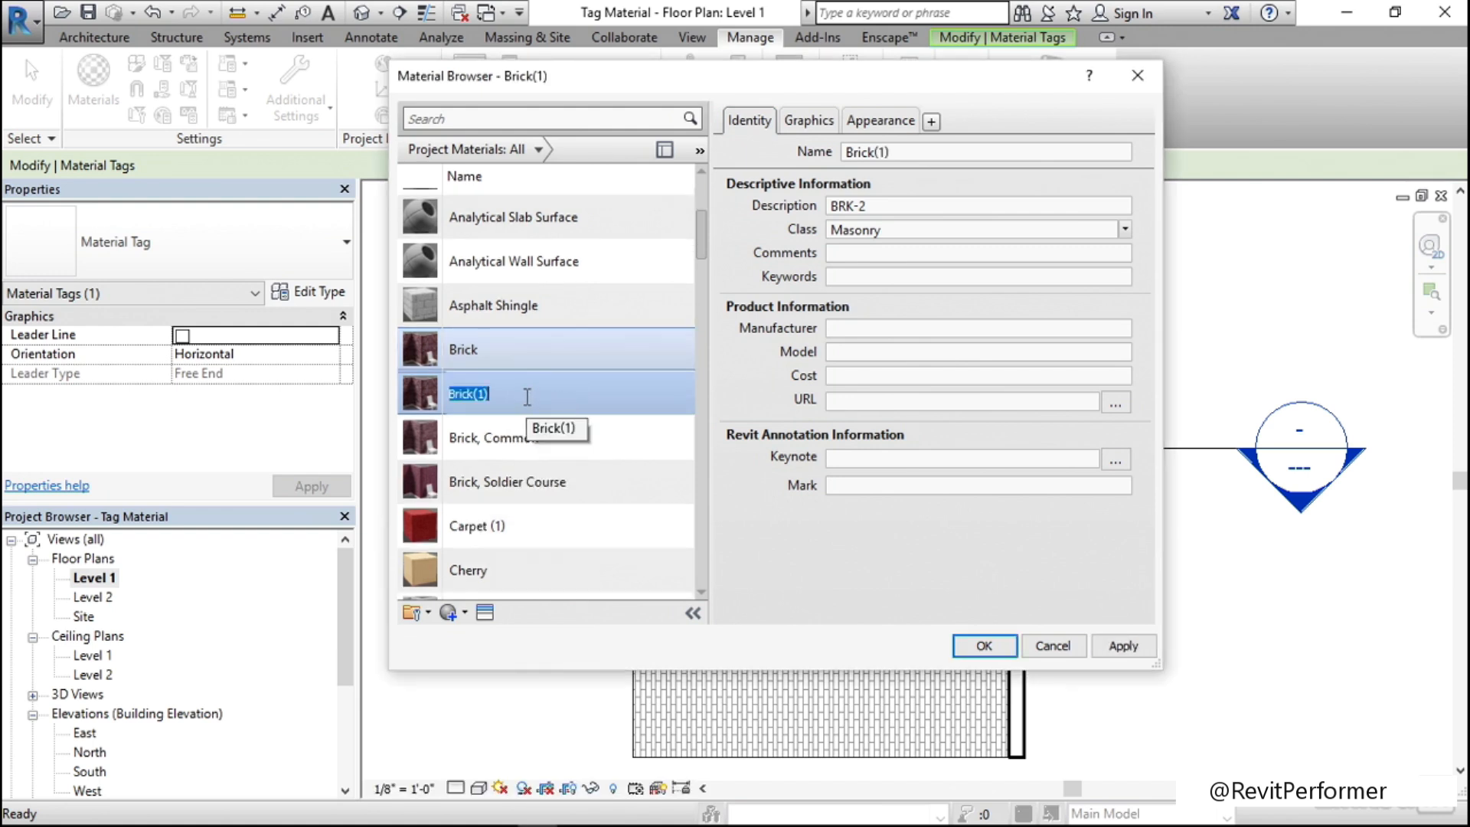
{"action": "type", "text": "BRK-1"}
{"action": "key", "text": "Return"}
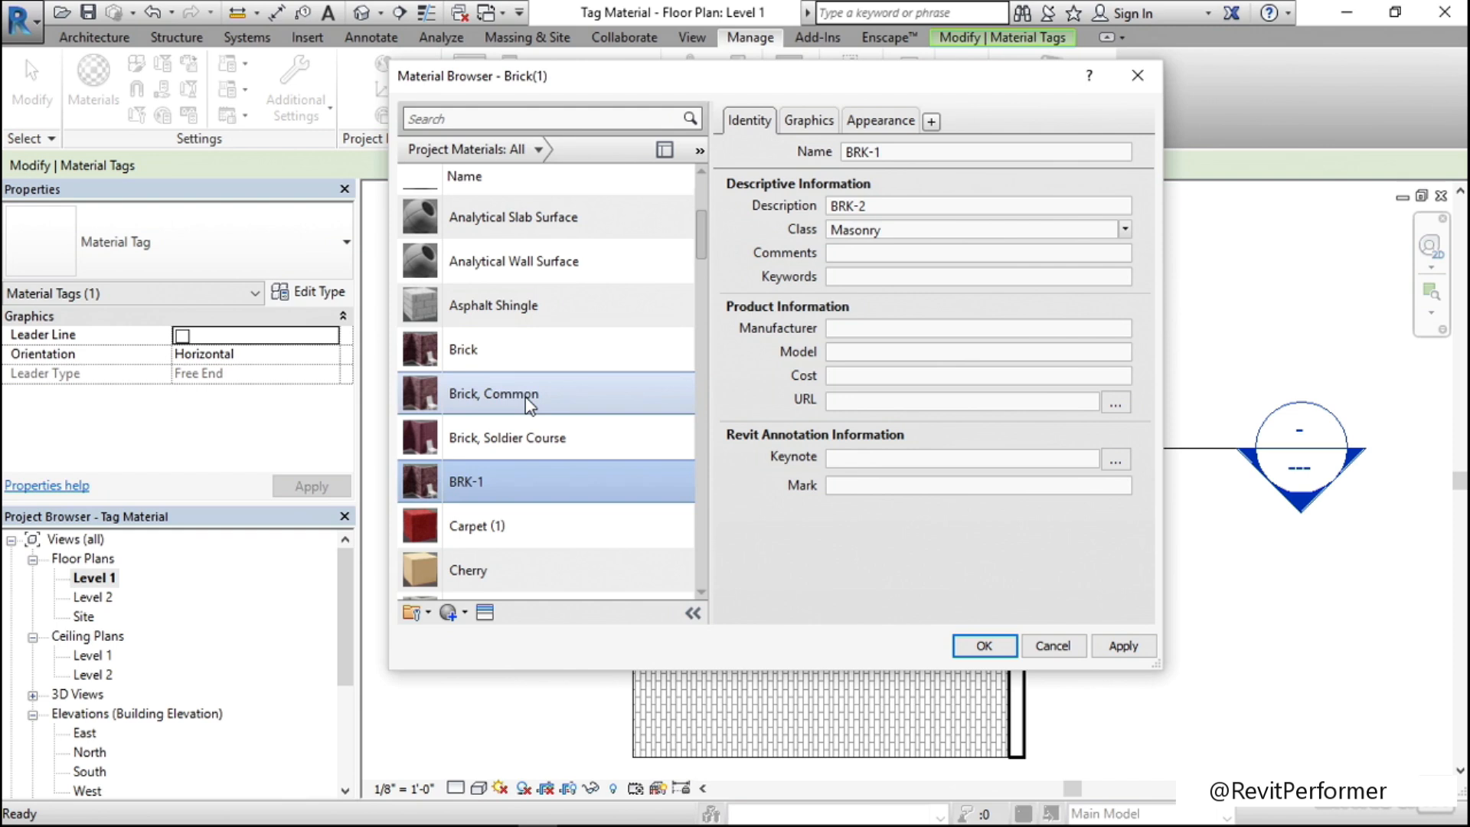
- Rename the original Brick material as BRK-2
{"action": "left_click", "coordinate": [508, 349]}
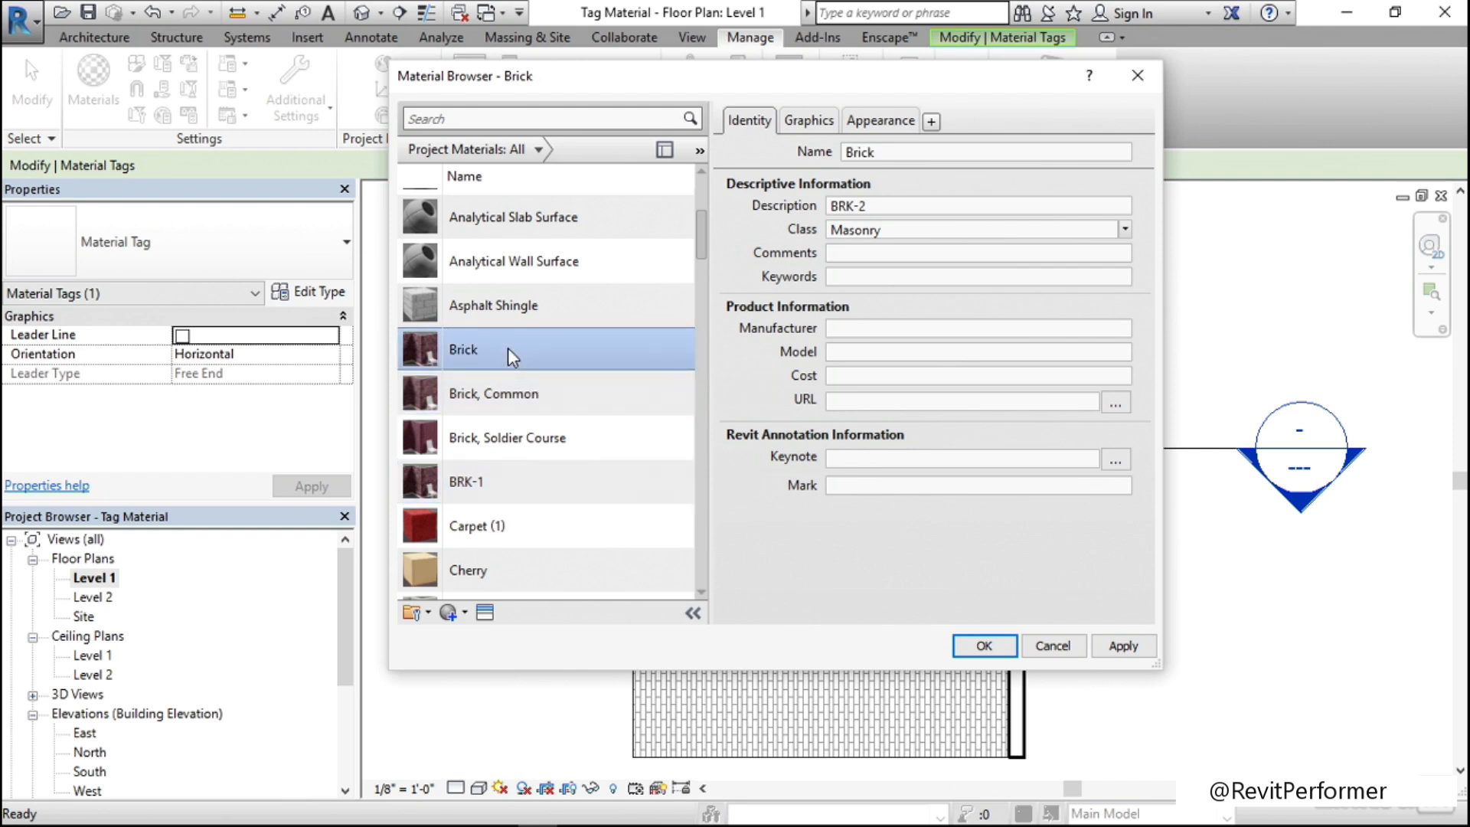
{"action": "right_click", "coordinate": [507, 348]}
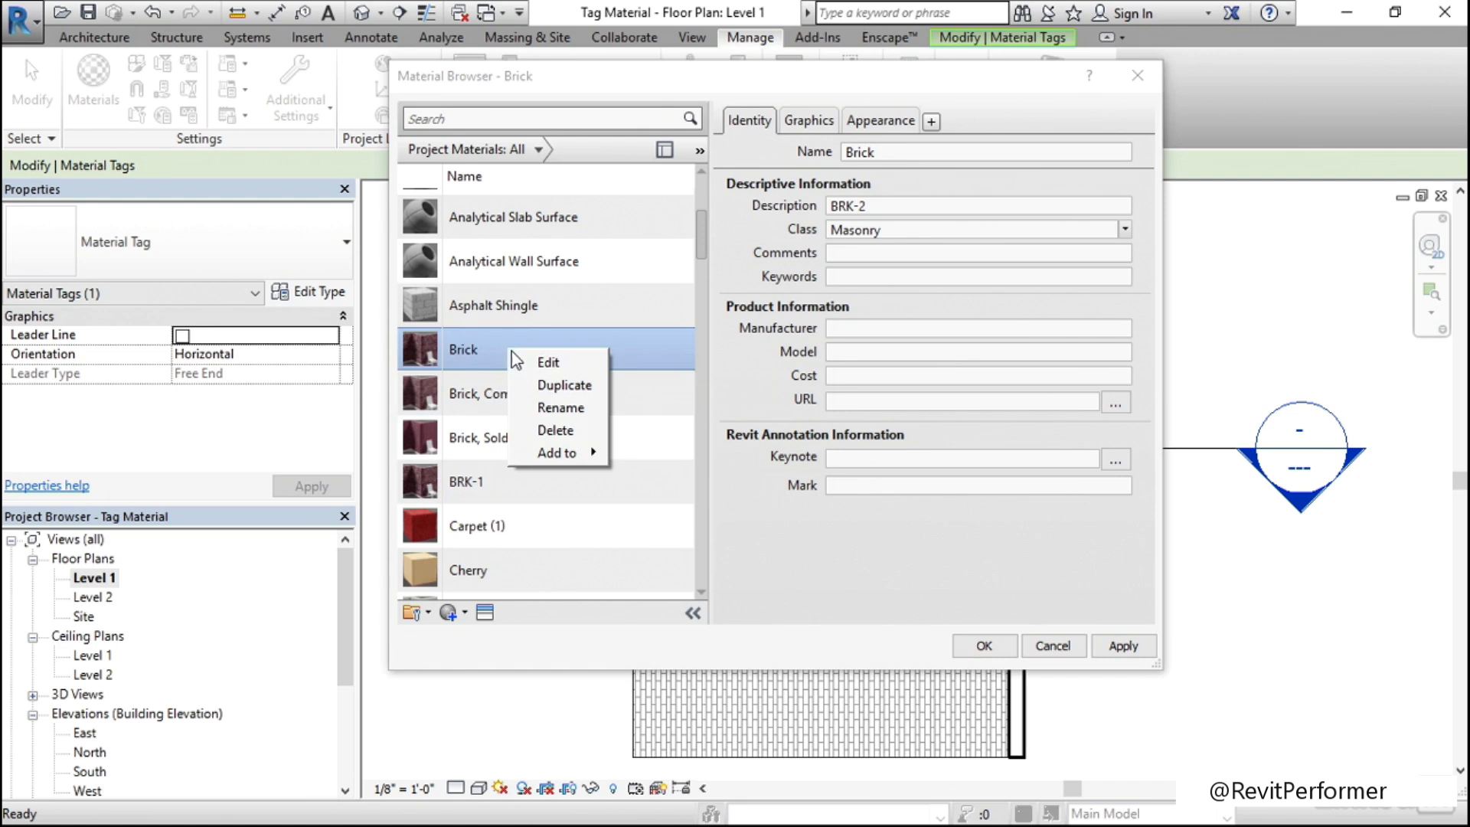
{"action": "left_click", "coordinate": [555, 407]}
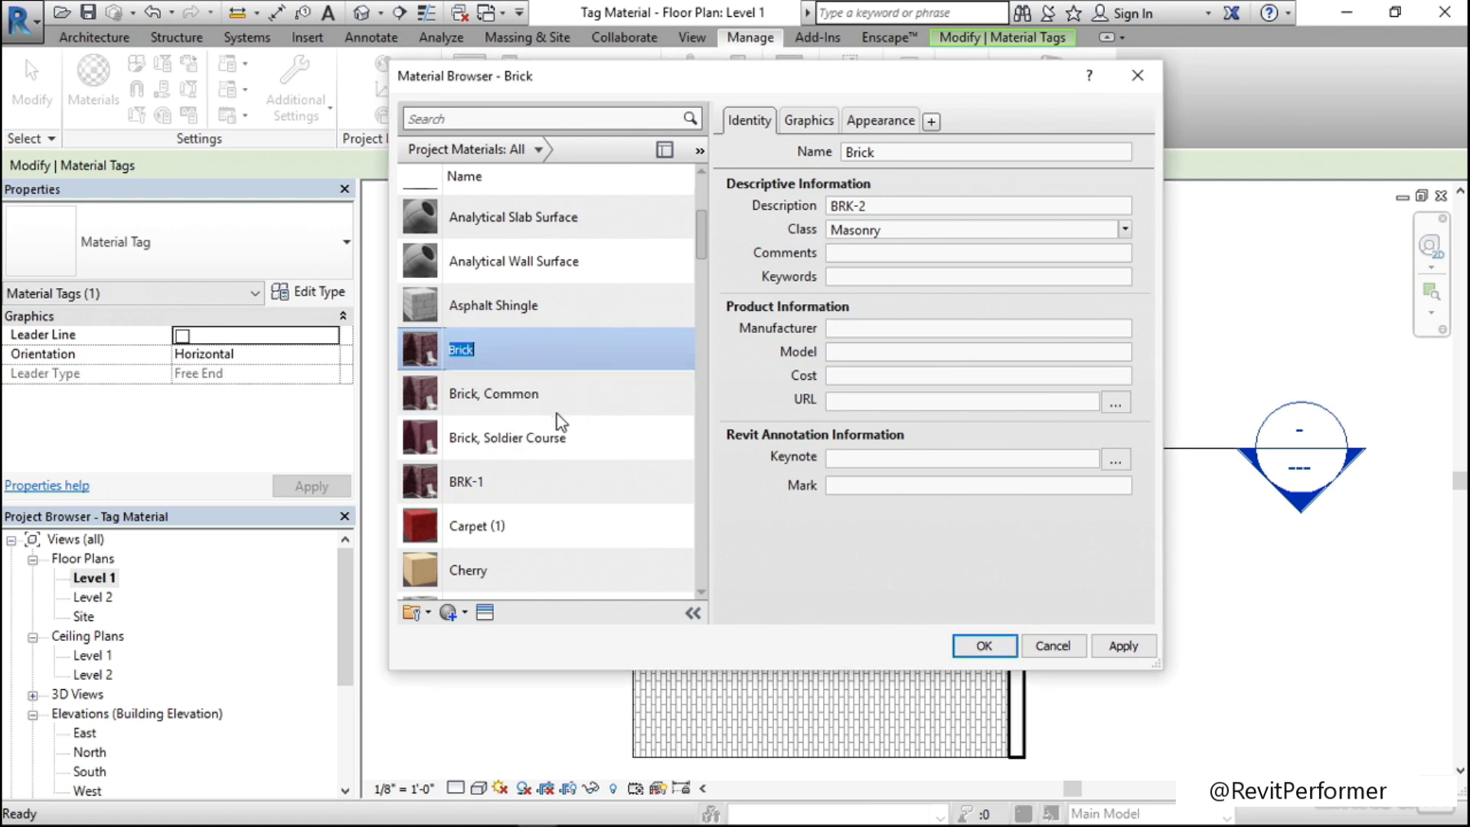
{"action": "type", "text": "BRK-2"}
{"action": "key", "text": "Return"}
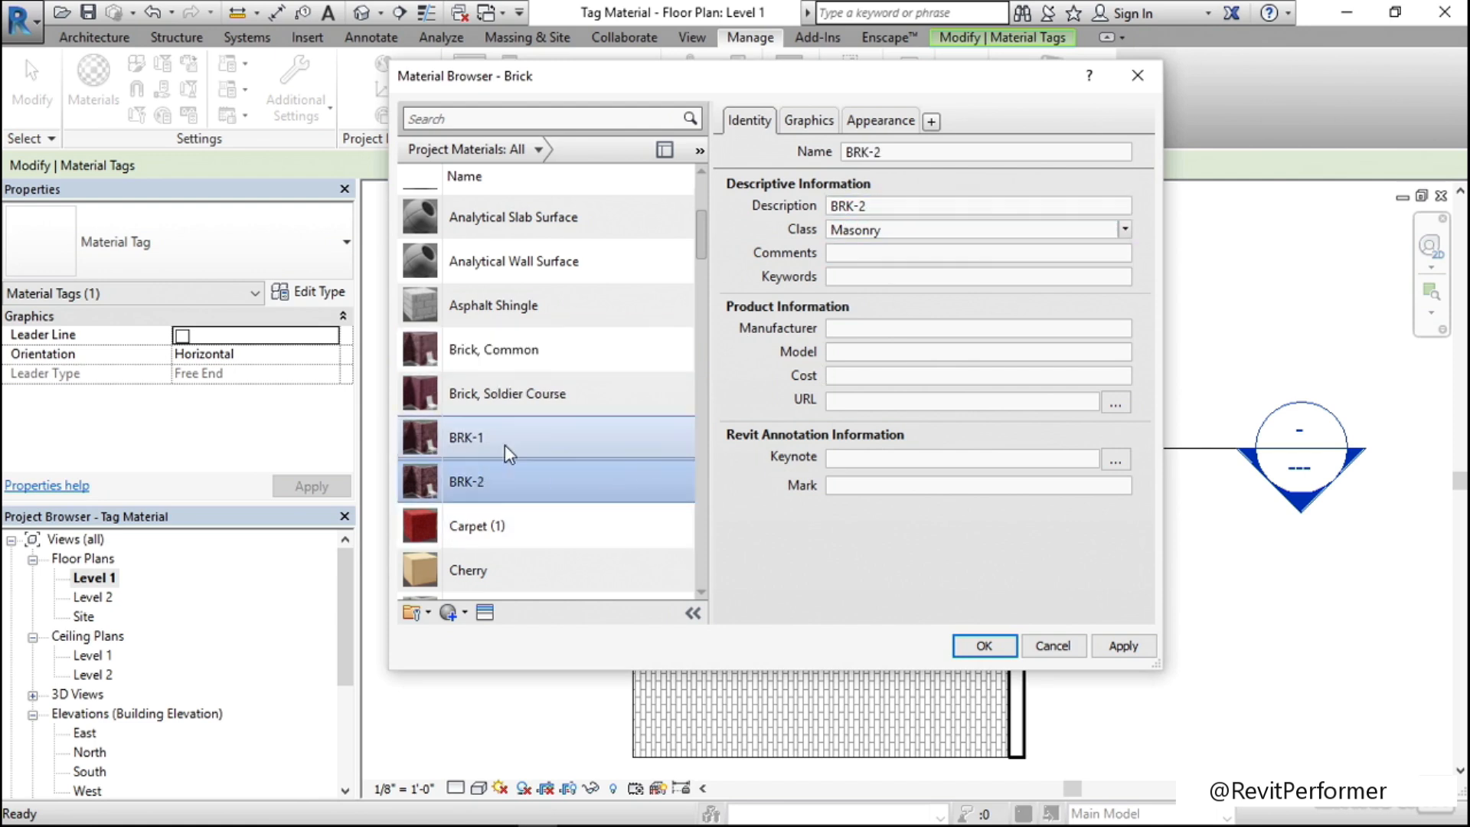
- Set the BRK-1 material's description to BRK-1, compare it with BRK-2, and accept the material changes
{"action": "left_click", "coordinate": [524, 439]}
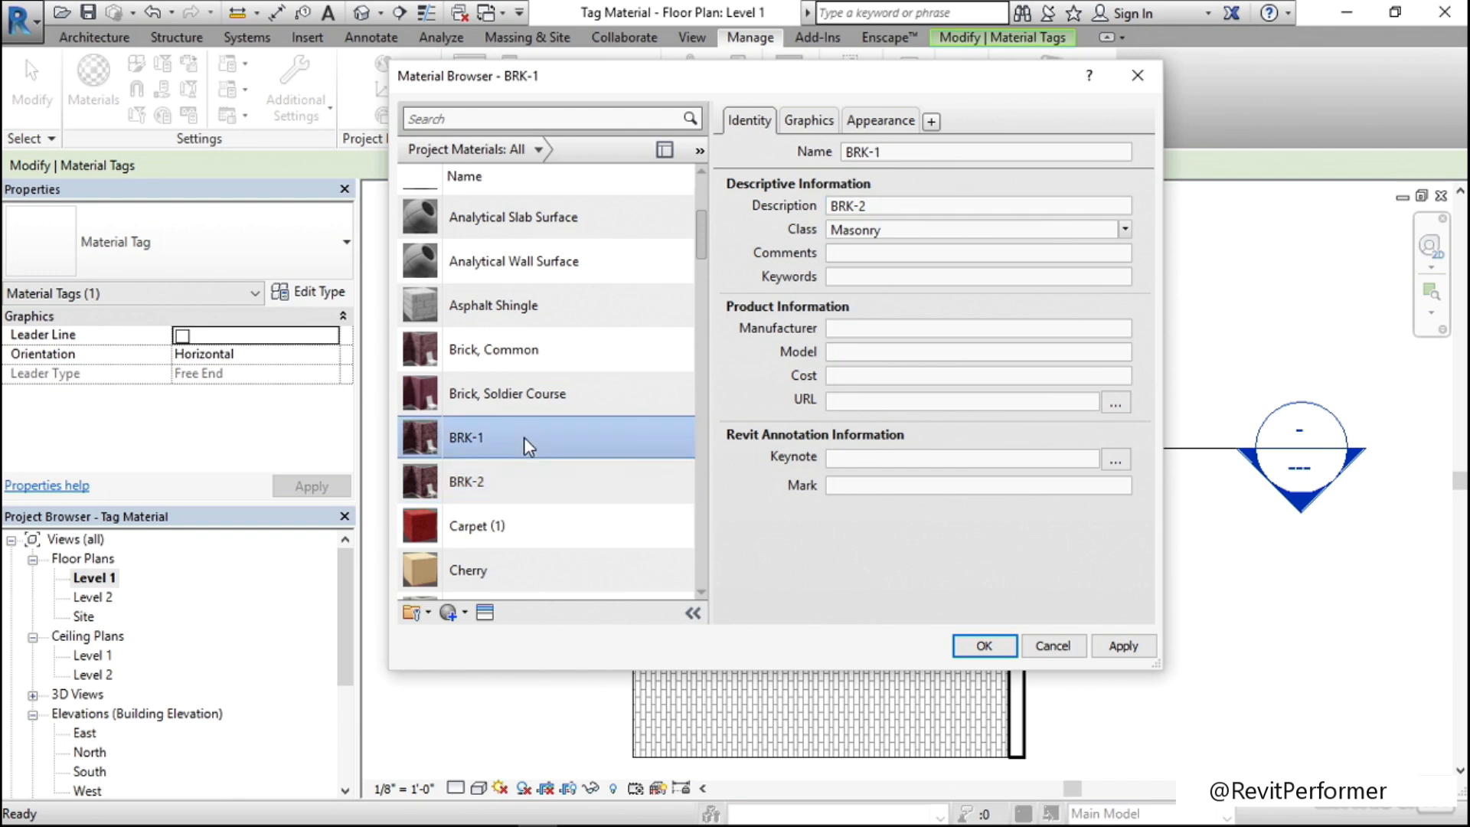
{"action": "left_click", "coordinate": [887, 208]}
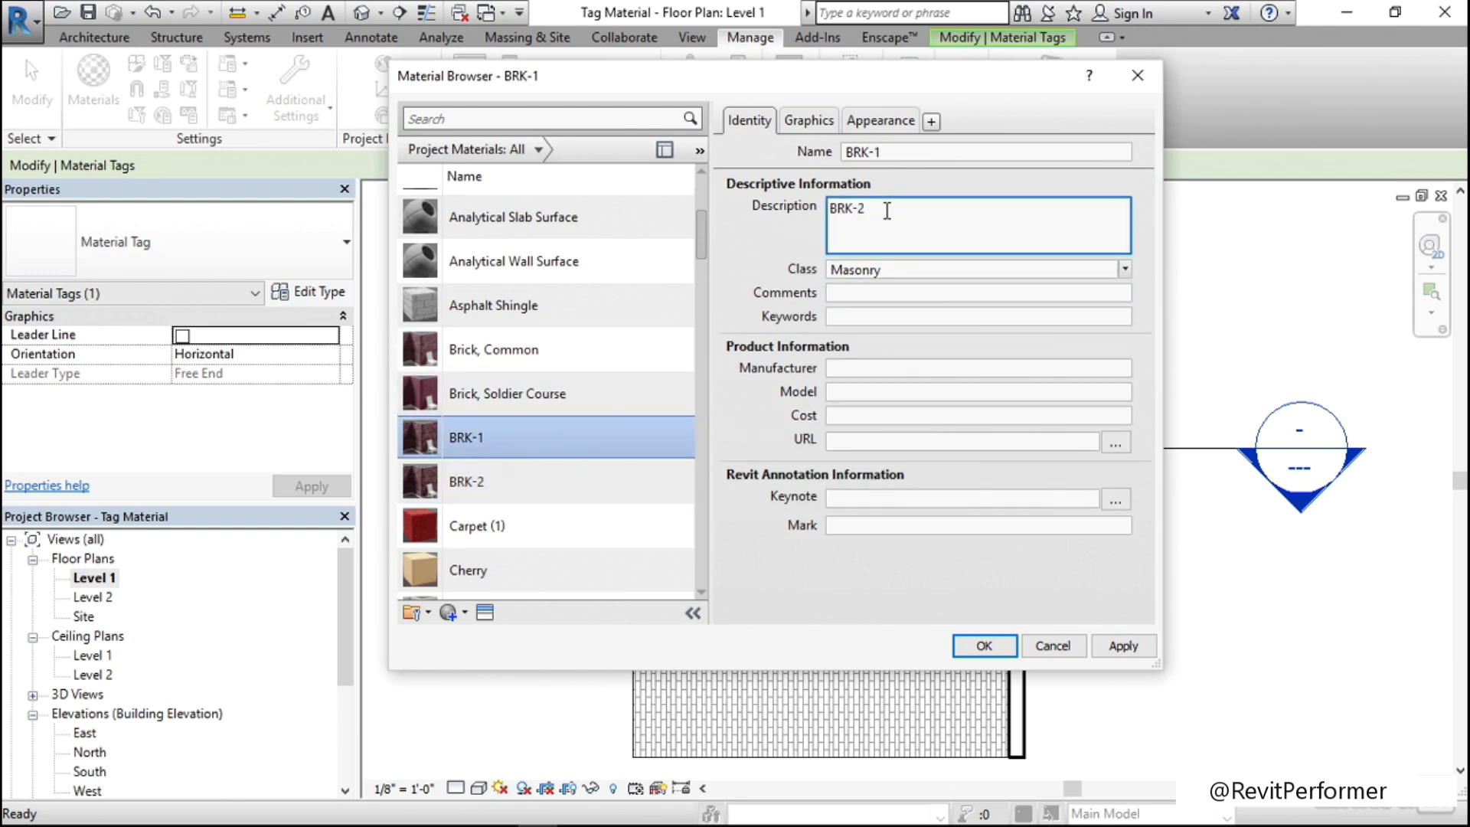
{"action": "key", "text": "BackSpace"}
{"action": "type", "text": "1"}
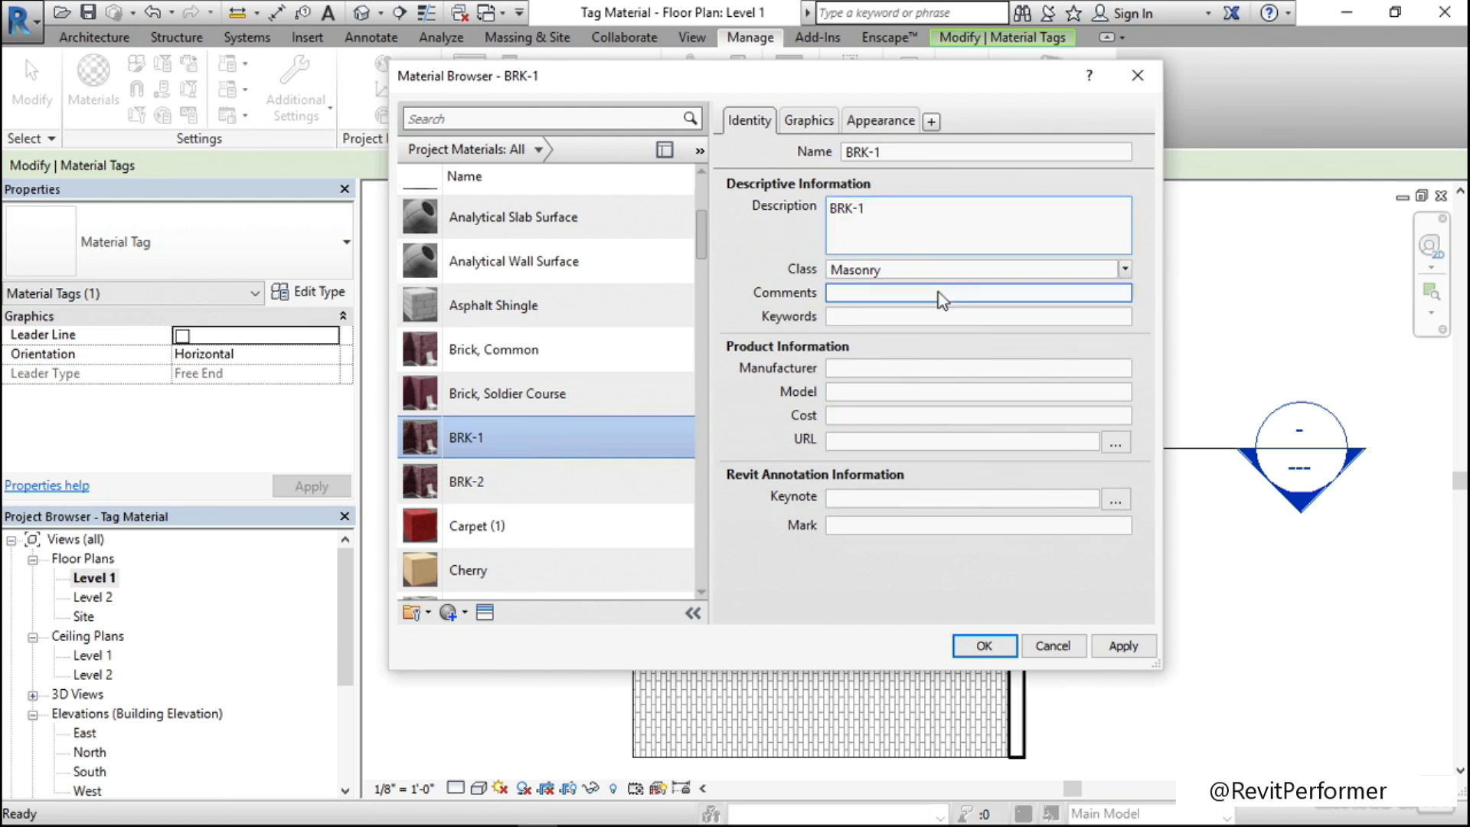
{"action": "left_click", "coordinate": [525, 491]}
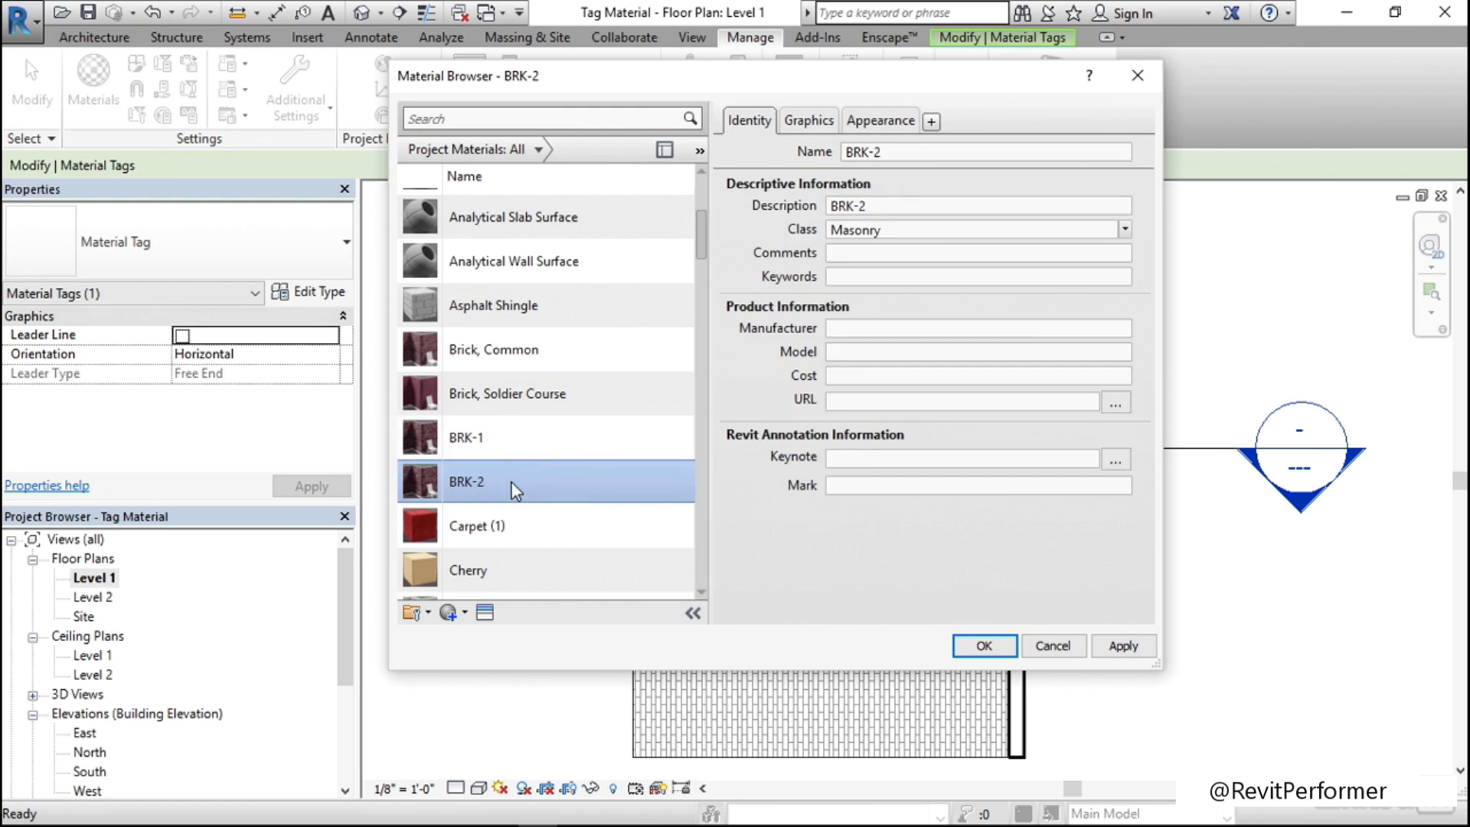
{"action": "left_click", "coordinate": [528, 450]}
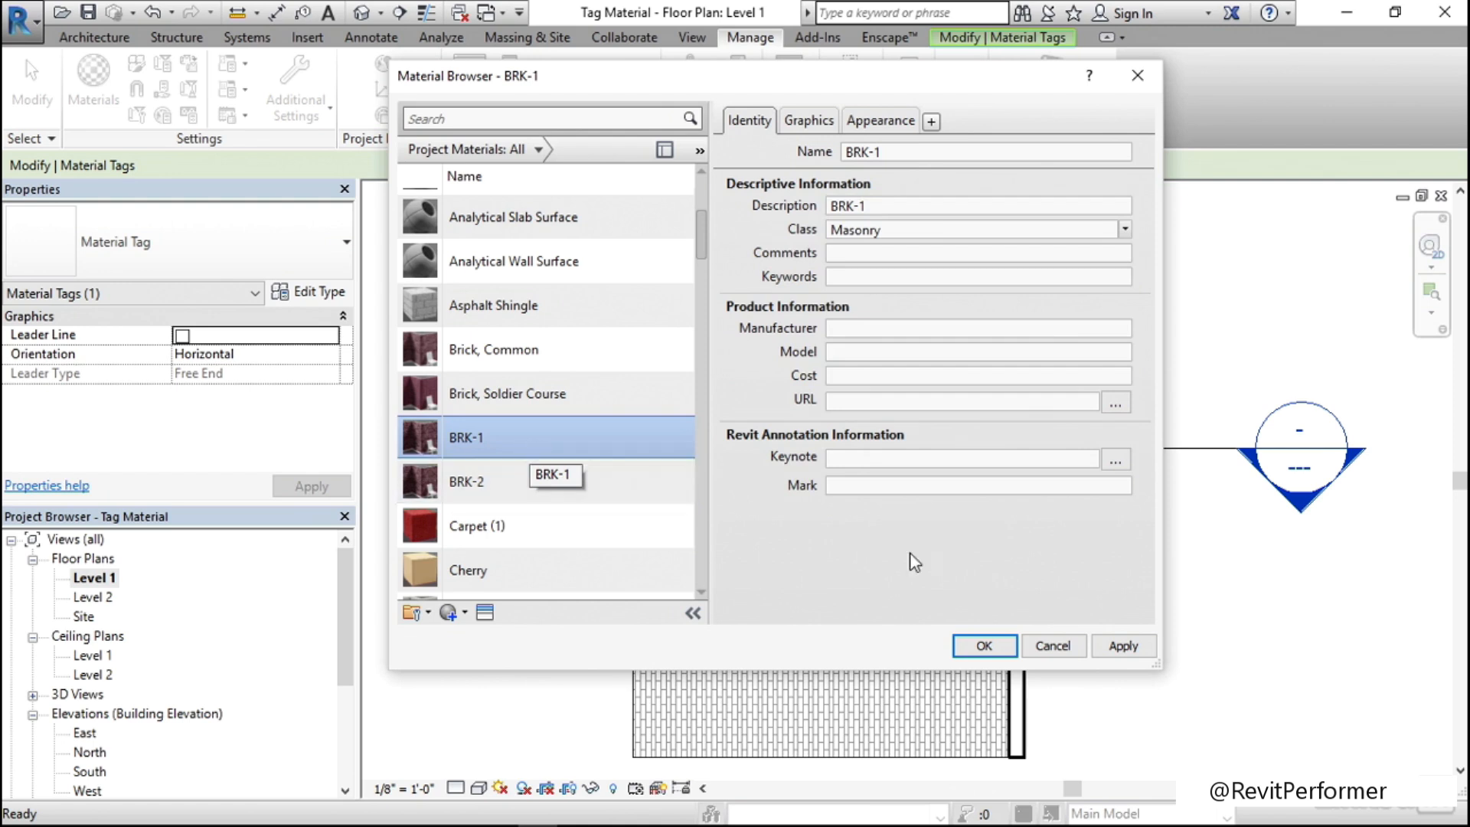
{"action": "left_click", "coordinate": [984, 647]}
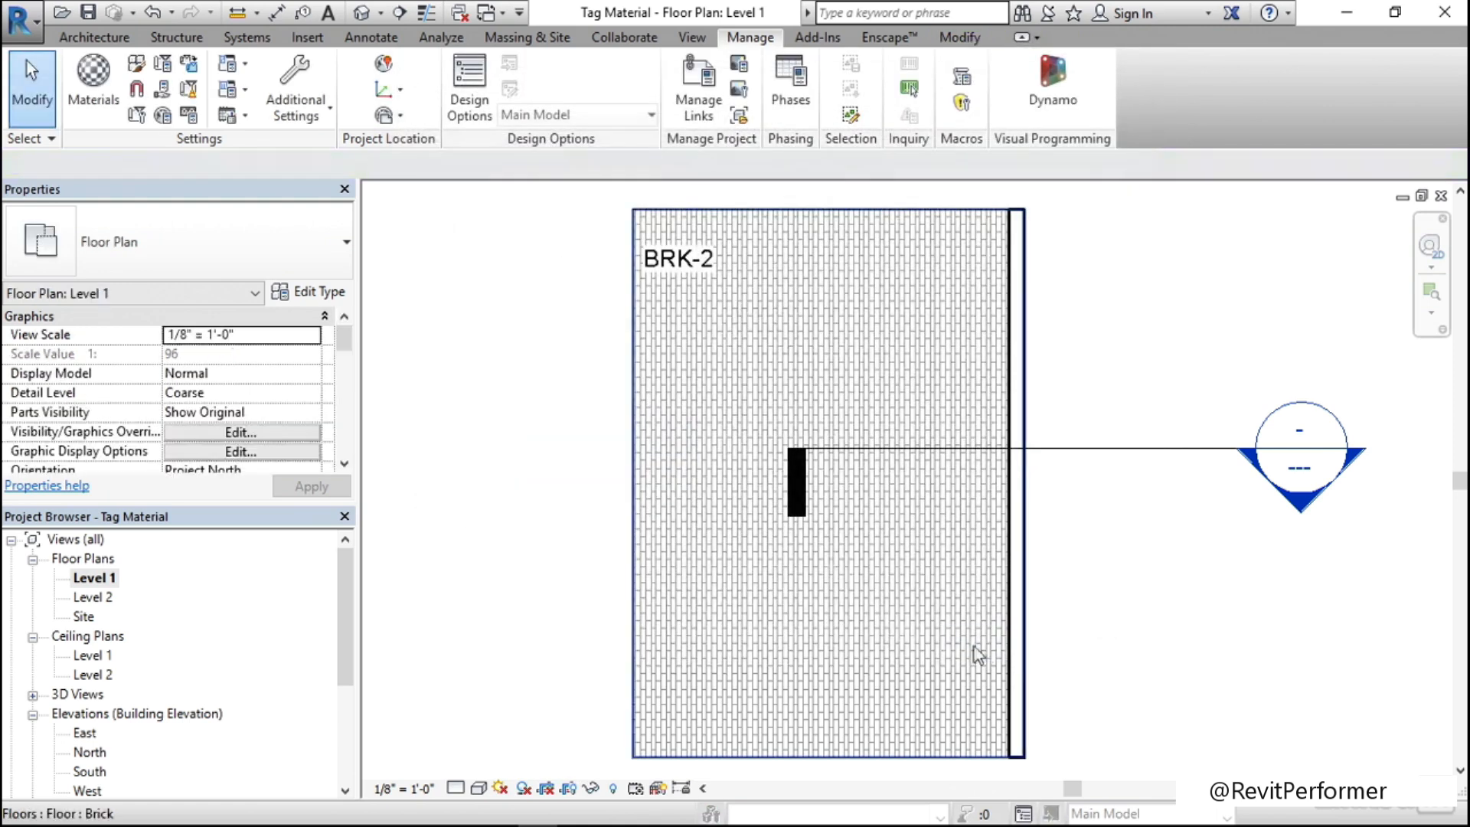
- Assign the BRK-1 material to the structure layer of the Brick floor type
{"action": "left_click", "coordinate": [820, 381]}
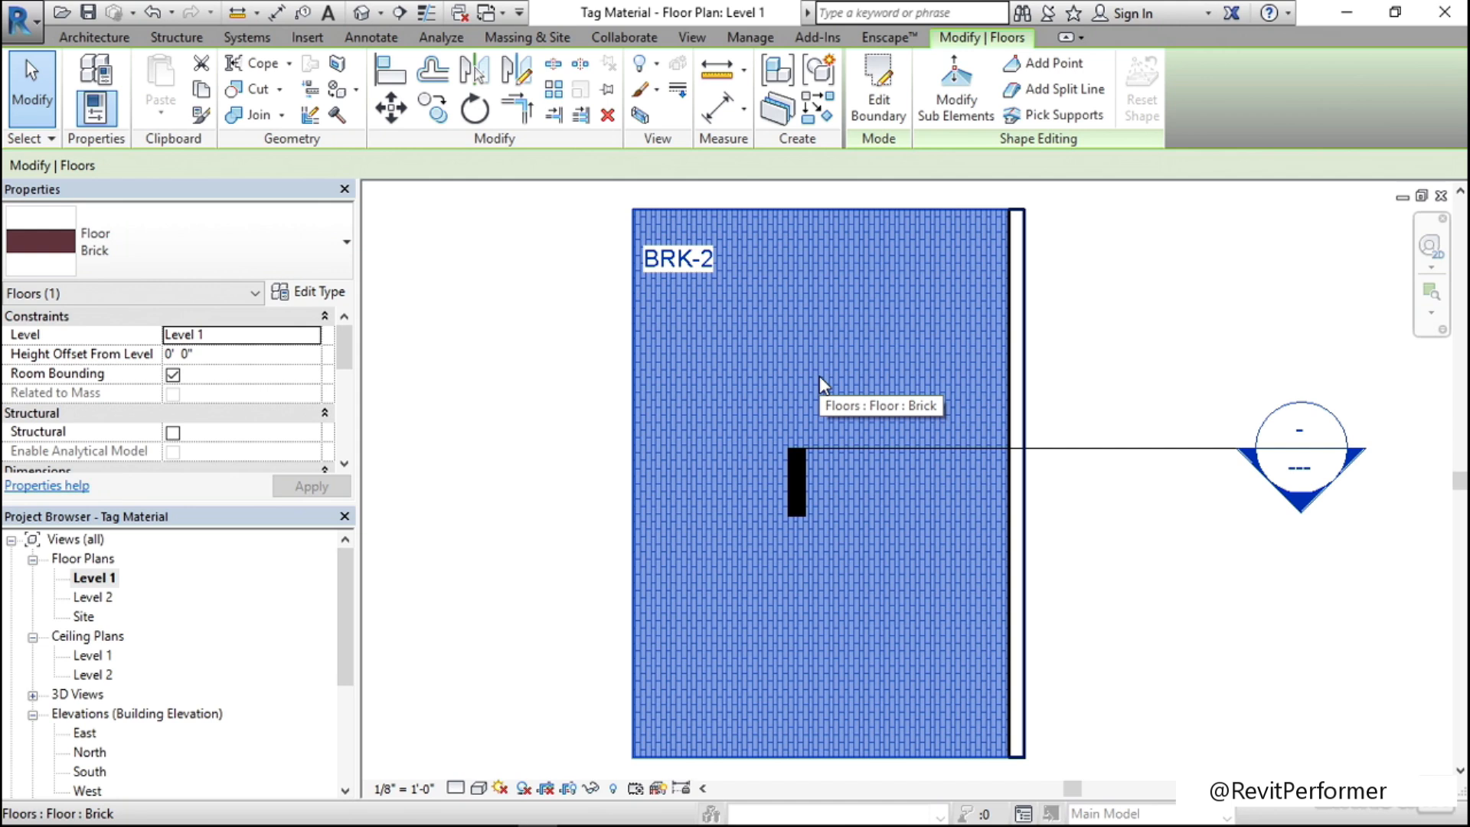
{"action": "left_click", "coordinate": [319, 296]}
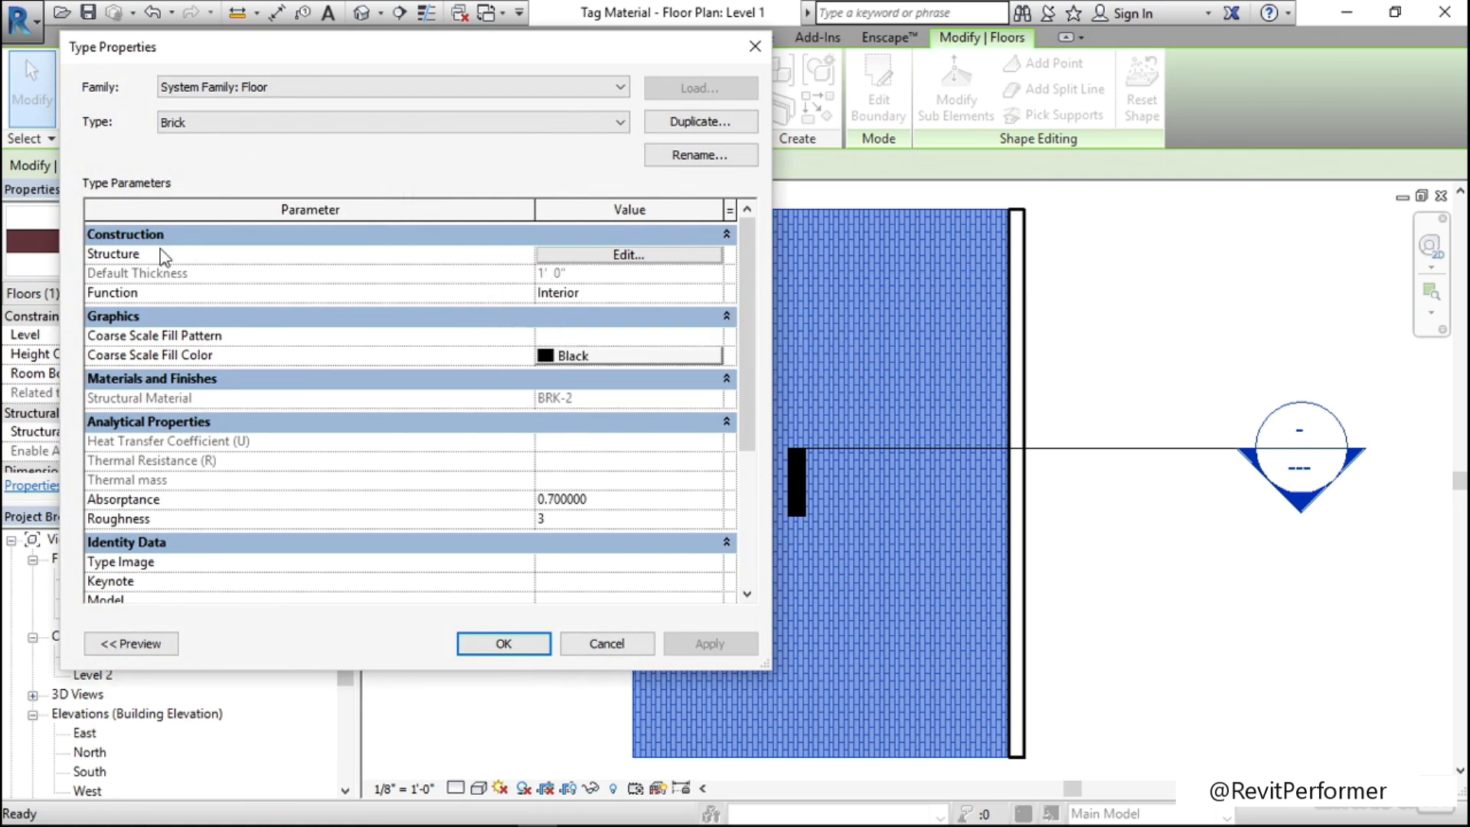
{"action": "left_click", "coordinate": [609, 260]}
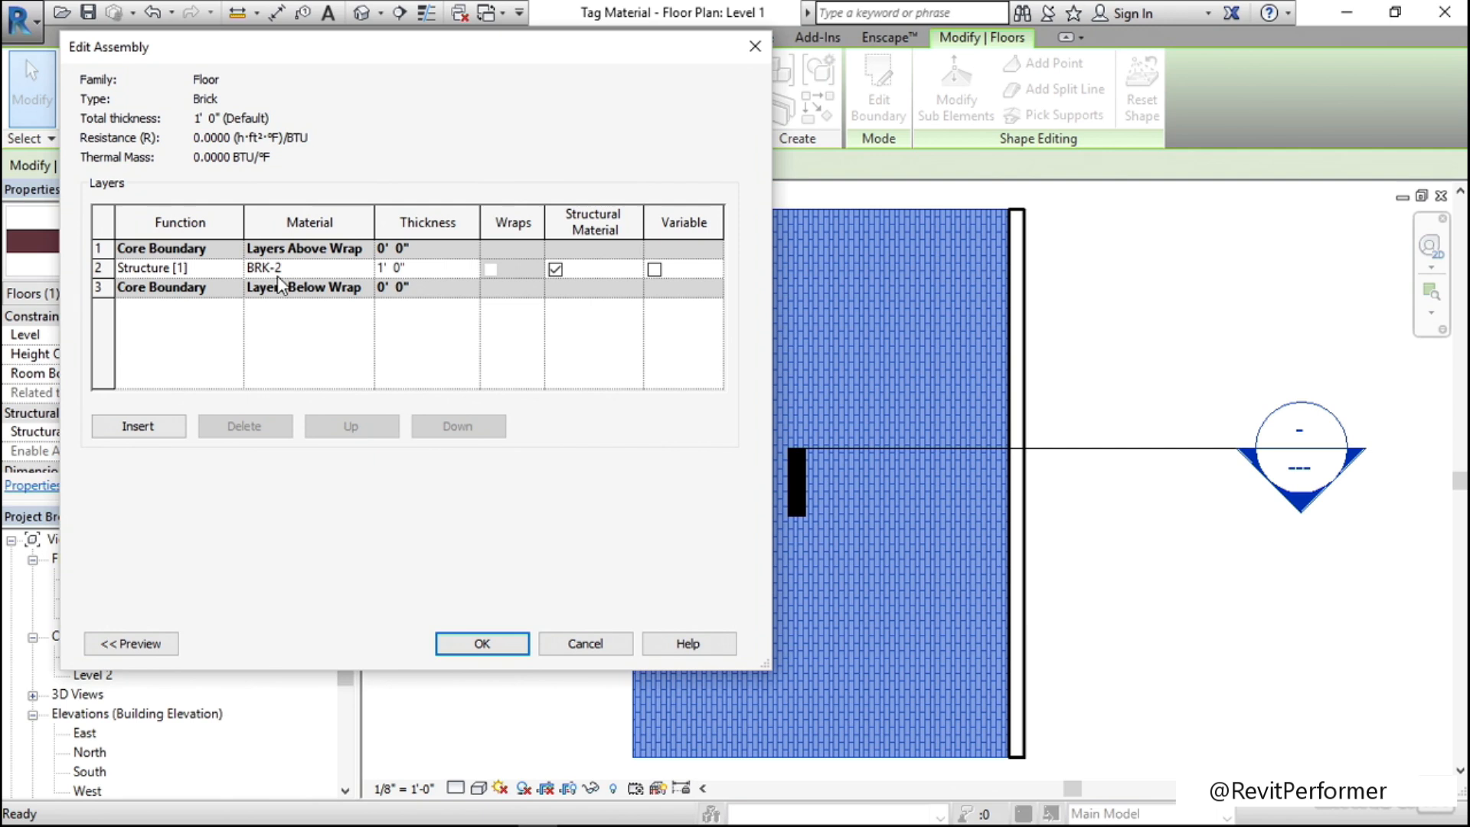
{"action": "left_click", "coordinate": [349, 268]}
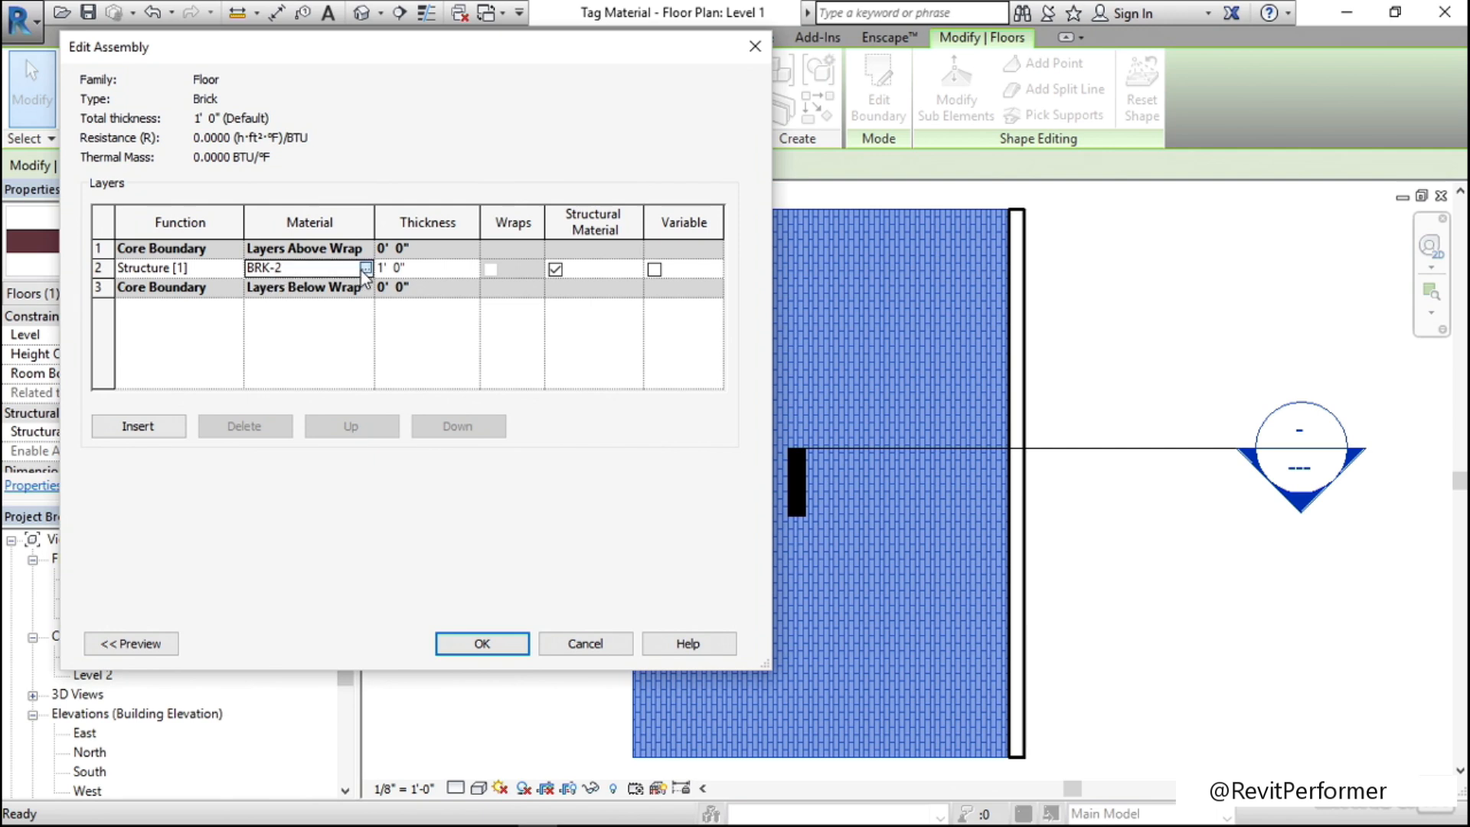
{"action": "left_click", "coordinate": [366, 268]}
{"action": "left_click", "coordinate": [516, 349]}
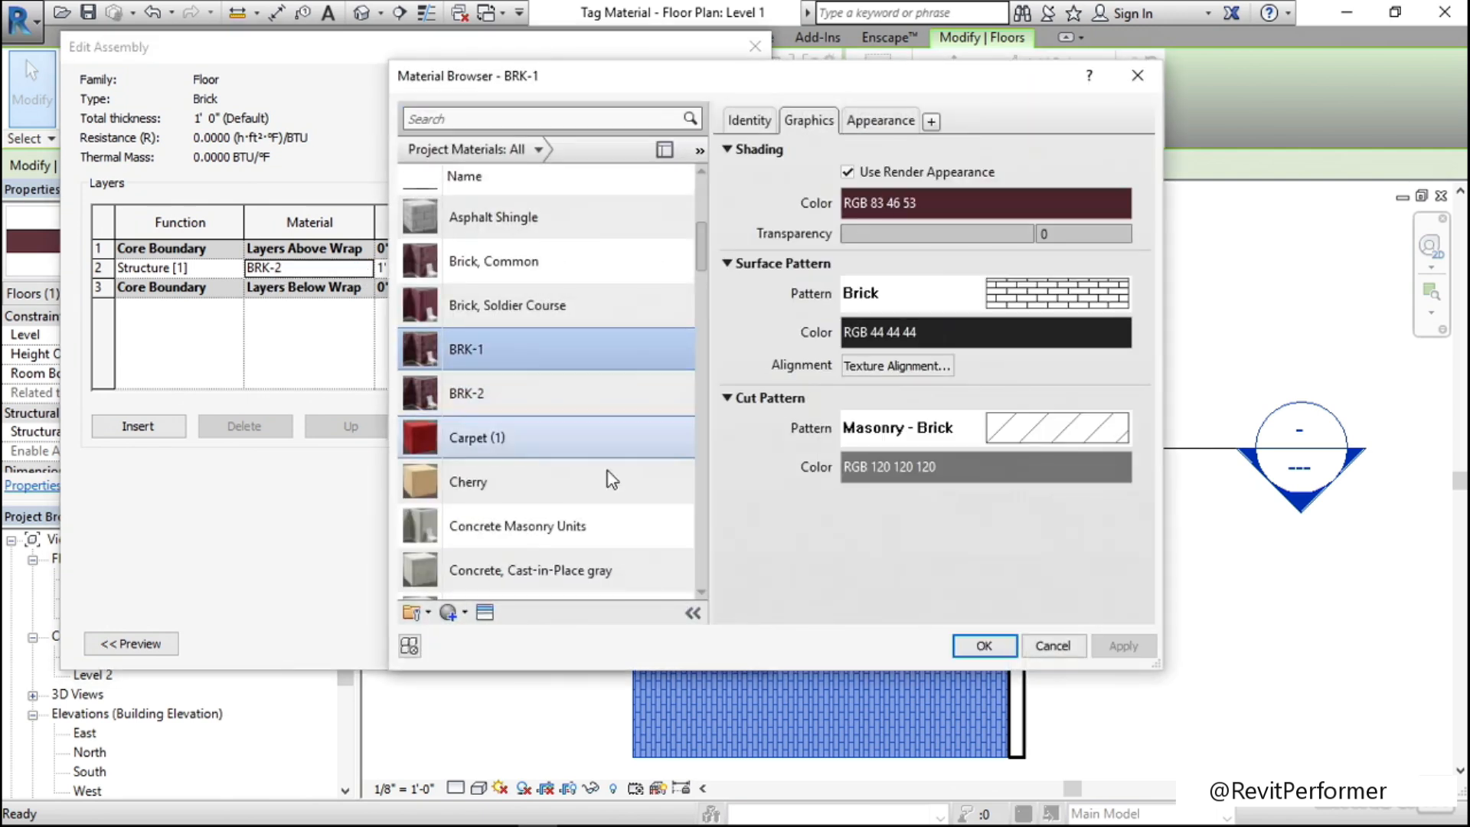
{"action": "left_click", "coordinate": [988, 647]}
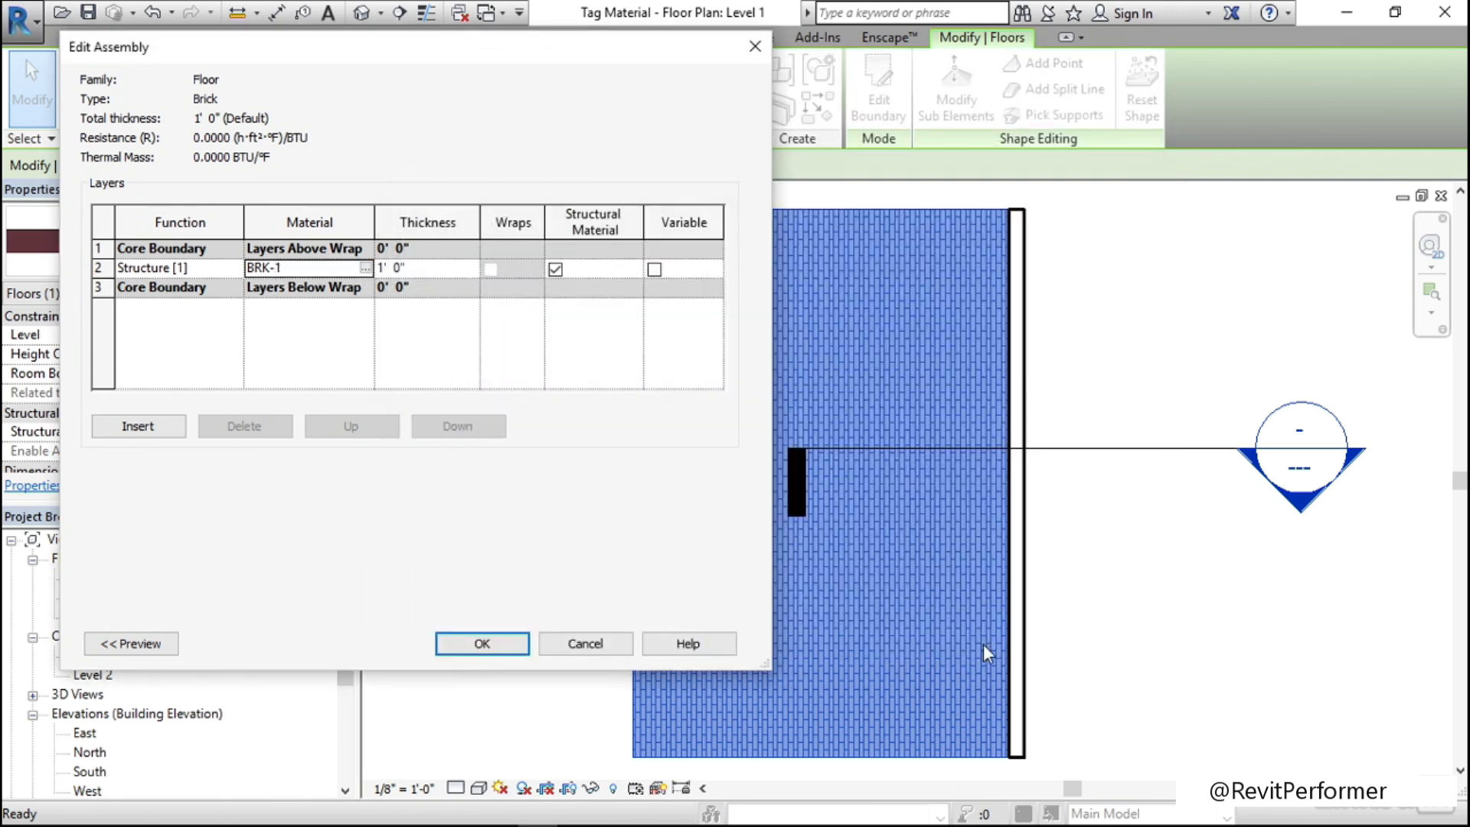
{"action": "left_click", "coordinate": [481, 641]}
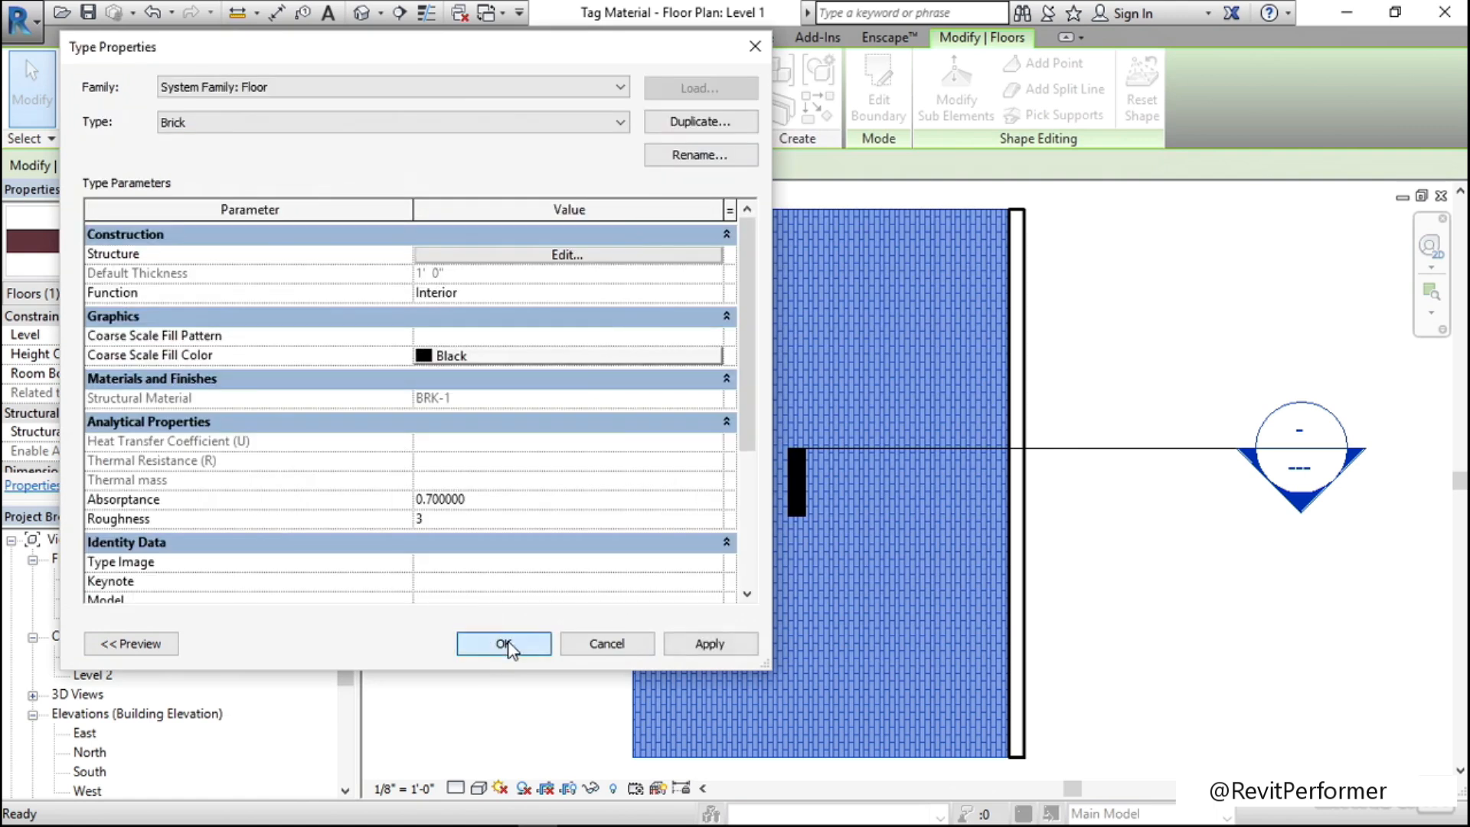
{"action": "left_click", "coordinate": [503, 643]}
{"action": "left_click", "coordinate": [551, 624]}
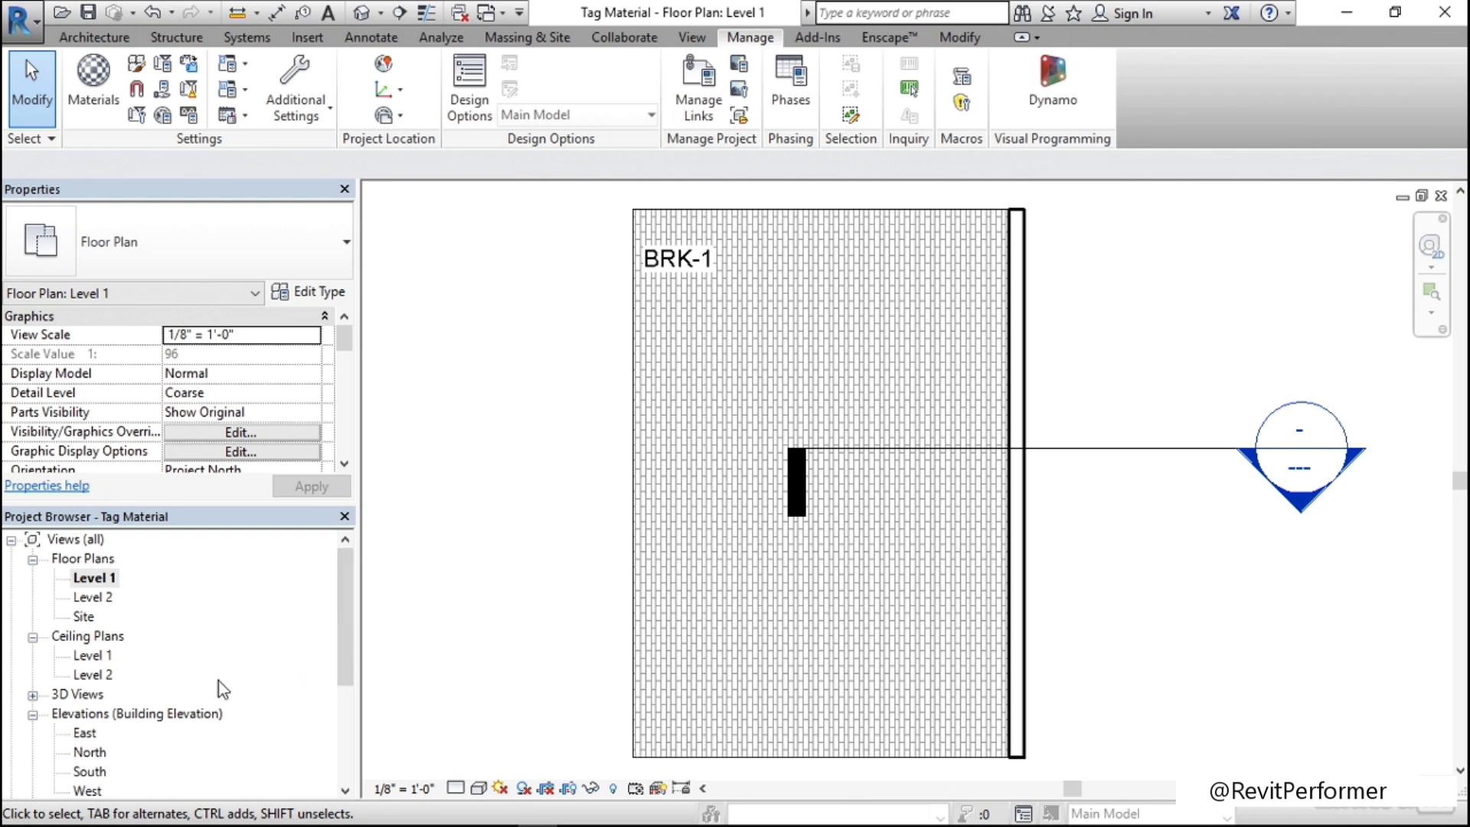
- Check the wall's material tag in the East elevation and view the floor and wall in the default 3D view
{"action": "double_click", "coordinate": [85, 734]}
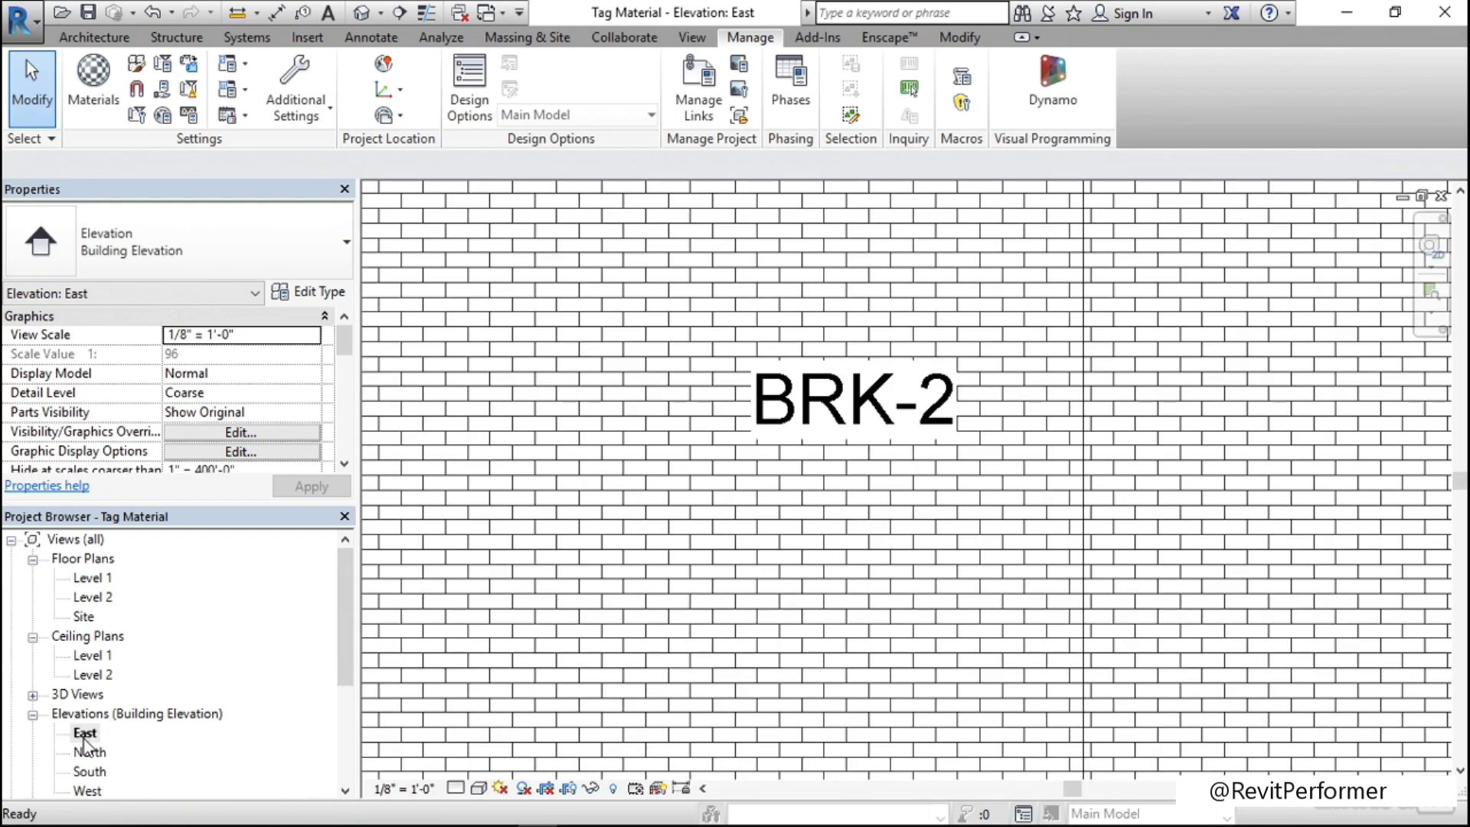
{"action": "scroll", "coordinate": [948, 495], "scroll_direction": "down", "scroll_amount": 5}
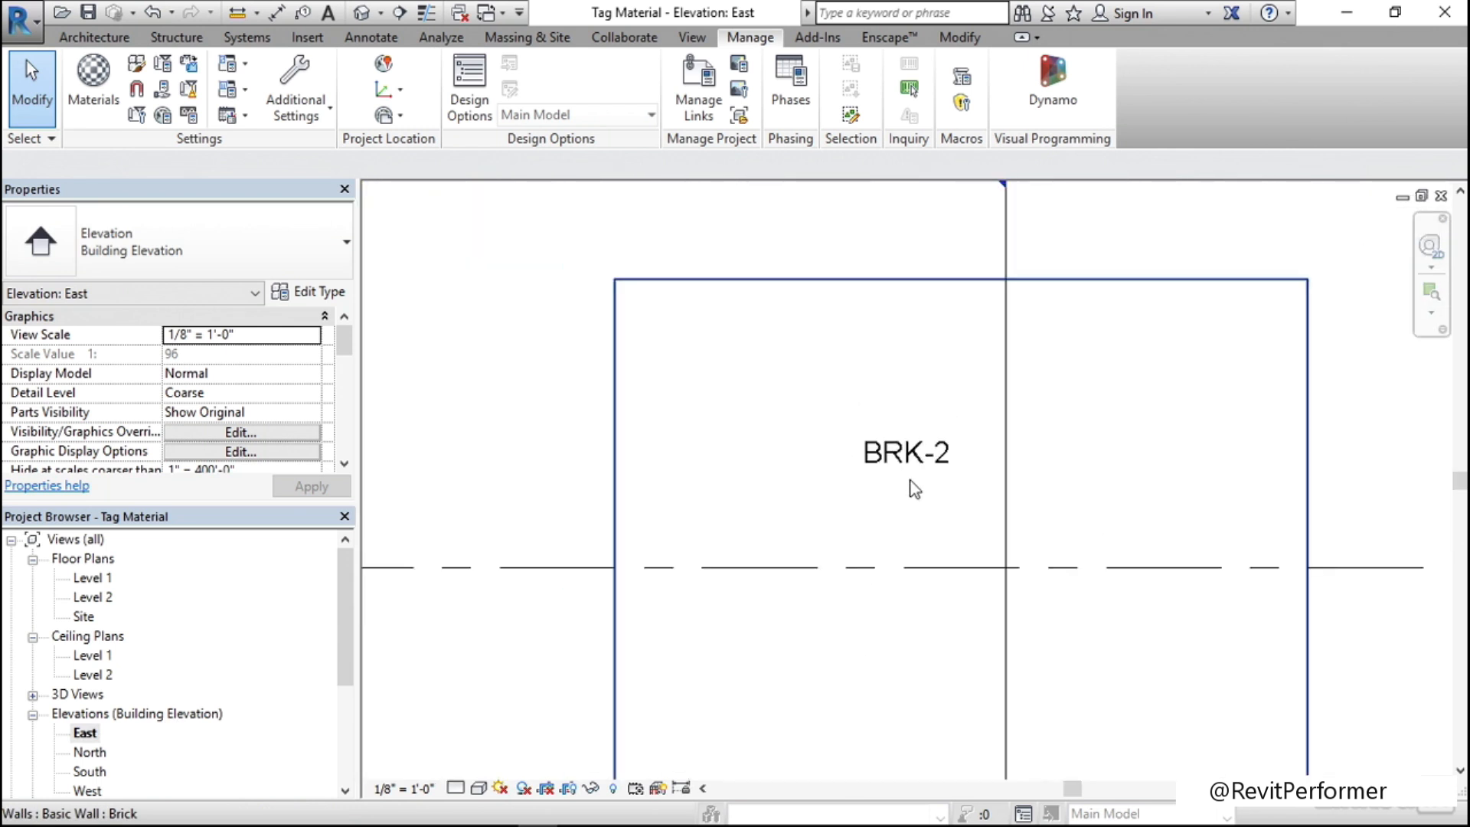
{"action": "scroll", "coordinate": [649, 437], "scroll_direction": "down", "scroll_amount": 1}
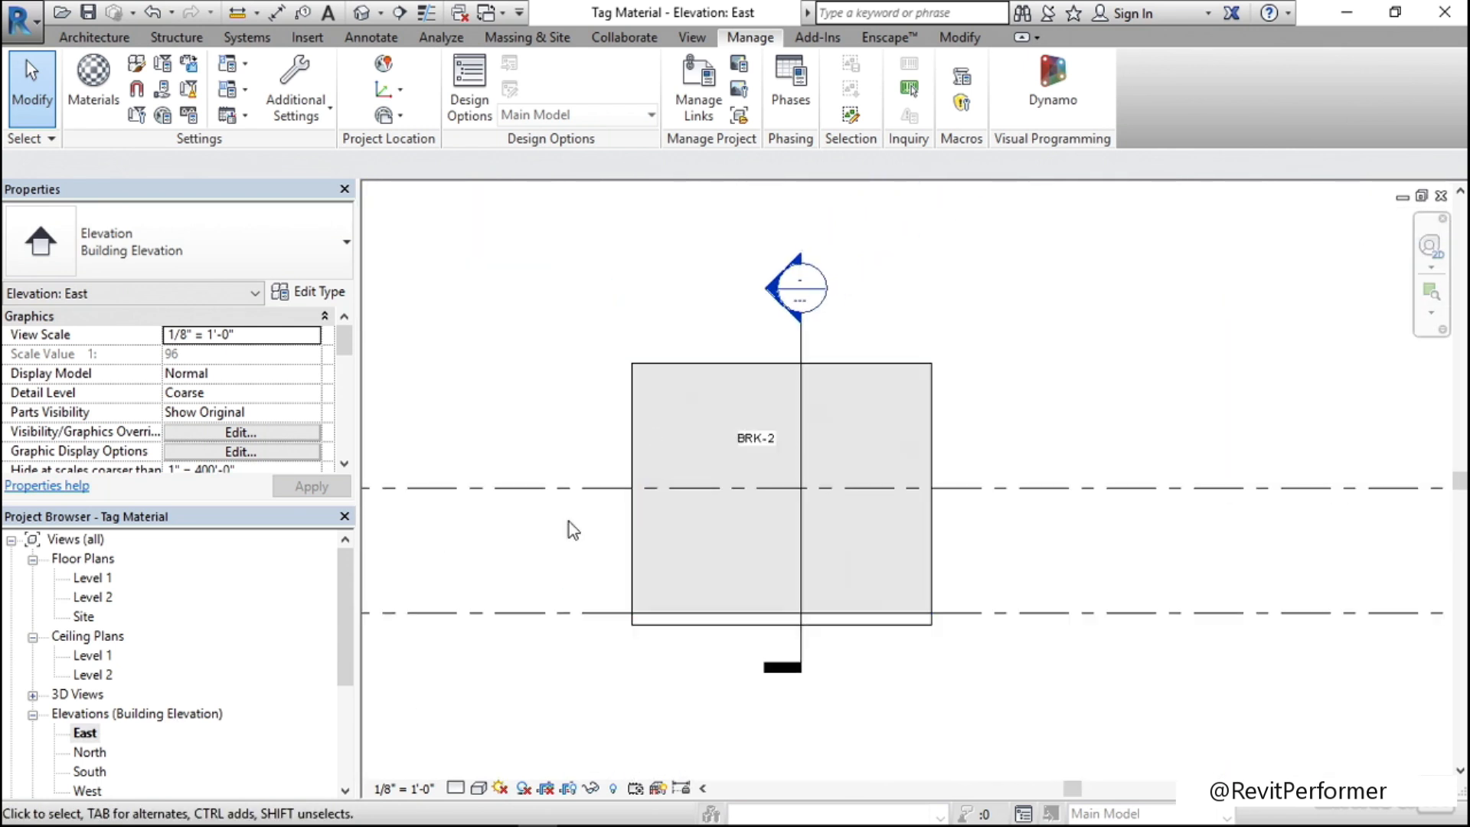
{"action": "left_click", "coordinate": [363, 16]}
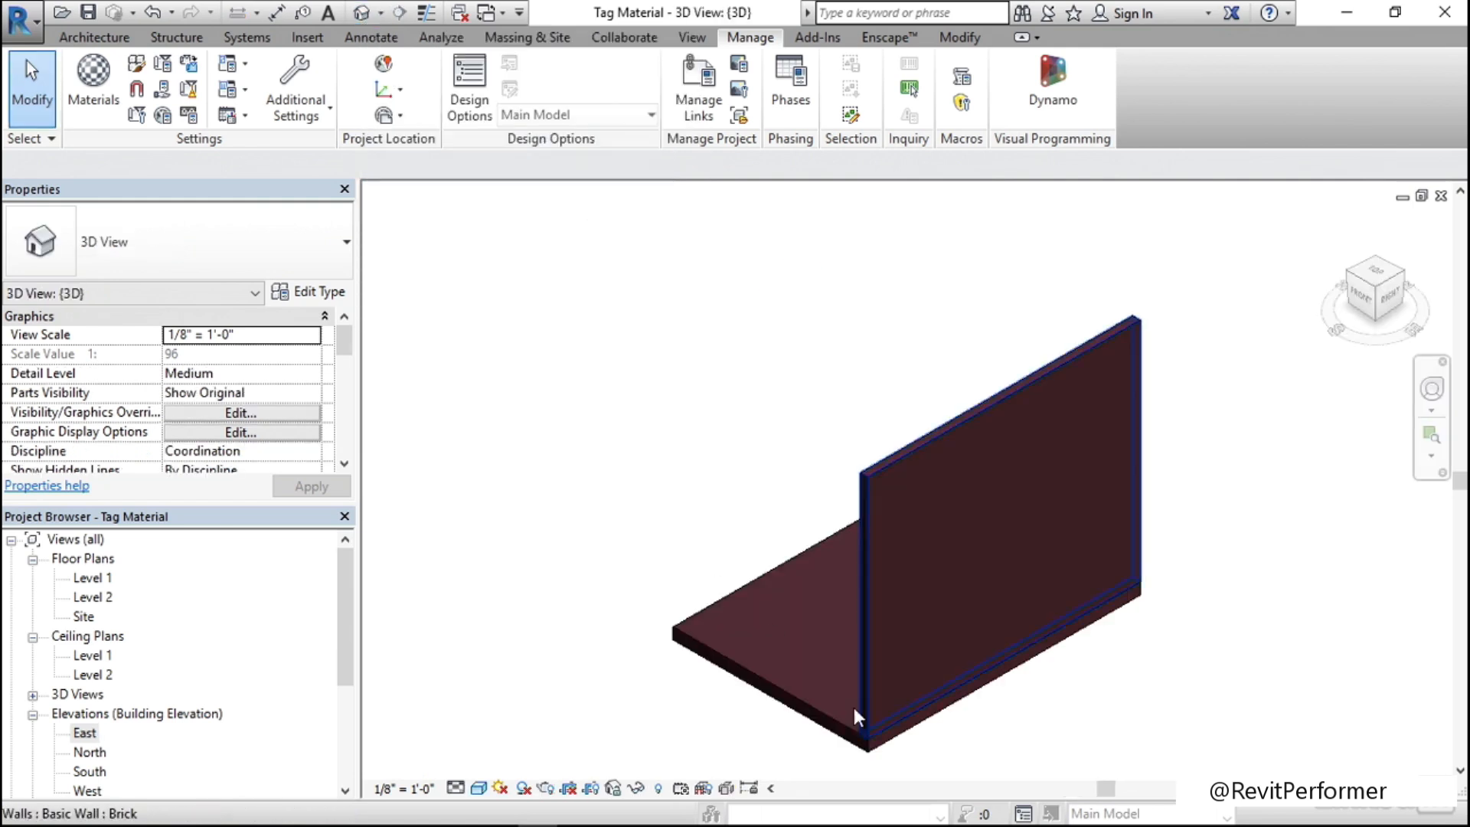
{"action": "scroll", "coordinate": [866, 723], "scroll_direction": "up", "scroll_amount": 5}
{"action": "scroll", "coordinate": [864, 707], "scroll_direction": "up", "scroll_amount": 5}
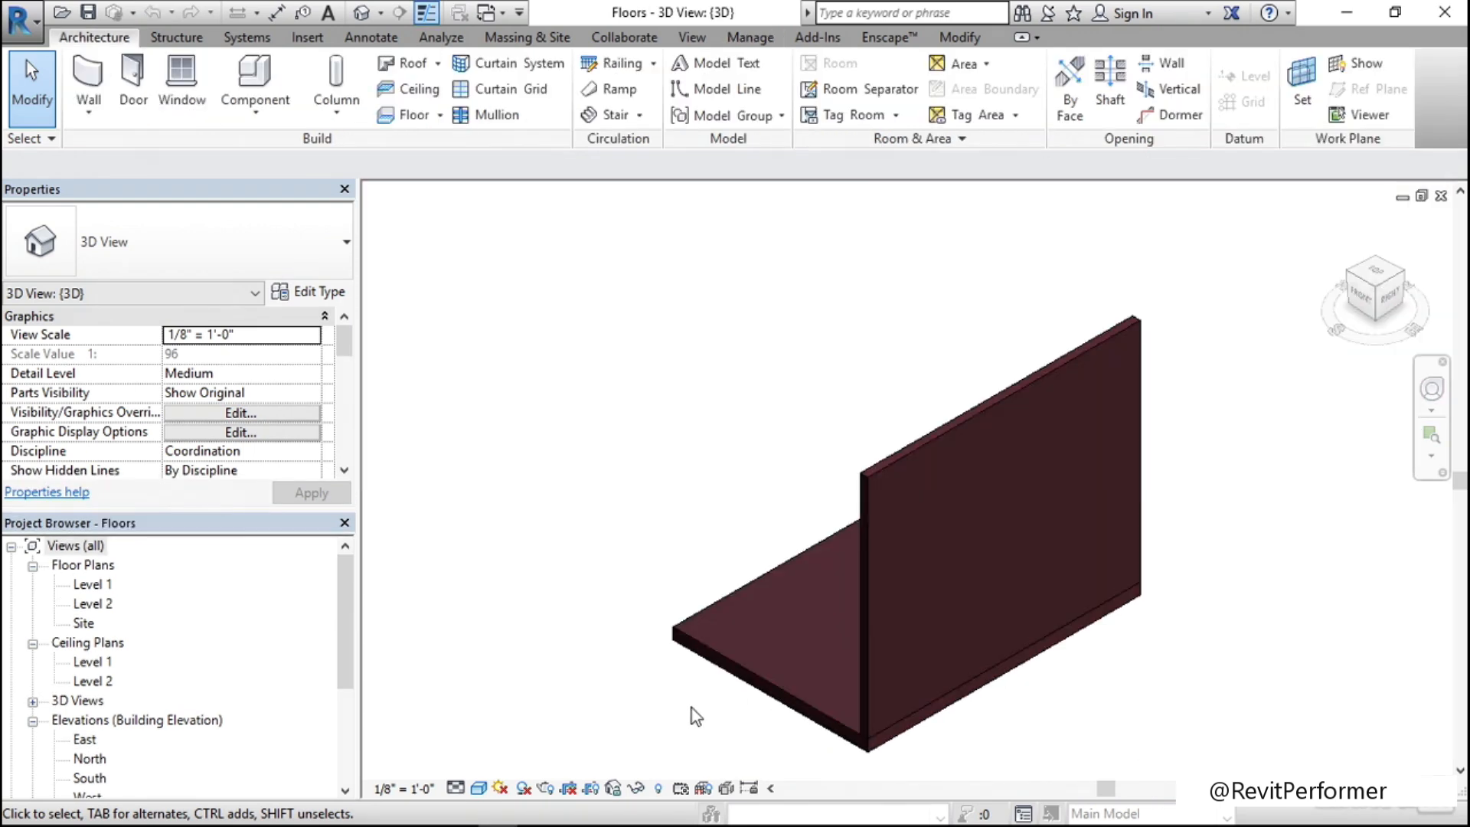
- Examine the Brick floor's type properties and its layer assembly in the Floors project's 3D view
{"action": "scroll", "coordinate": [911, 773], "scroll_direction": "up", "scroll_amount": 5}
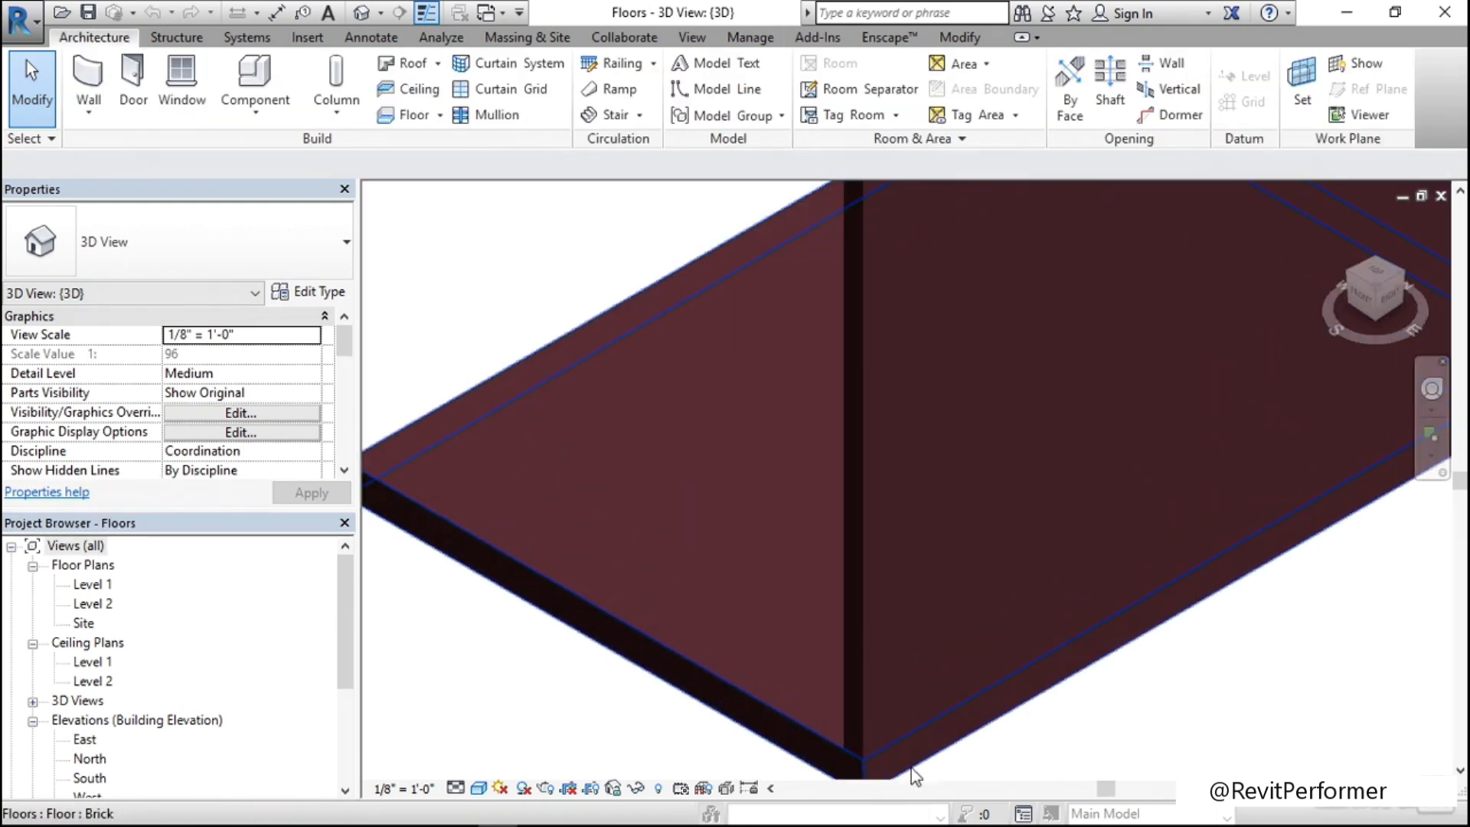
{"action": "scroll", "coordinate": [801, 466], "scroll_direction": "up", "scroll_amount": 2}
{"action": "middle_click_drag", "start_coordinate": [950, 715], "coordinate": [918, 475]}
{"action": "scroll", "coordinate": [873, 598], "scroll_direction": "up", "scroll_amount": 1}
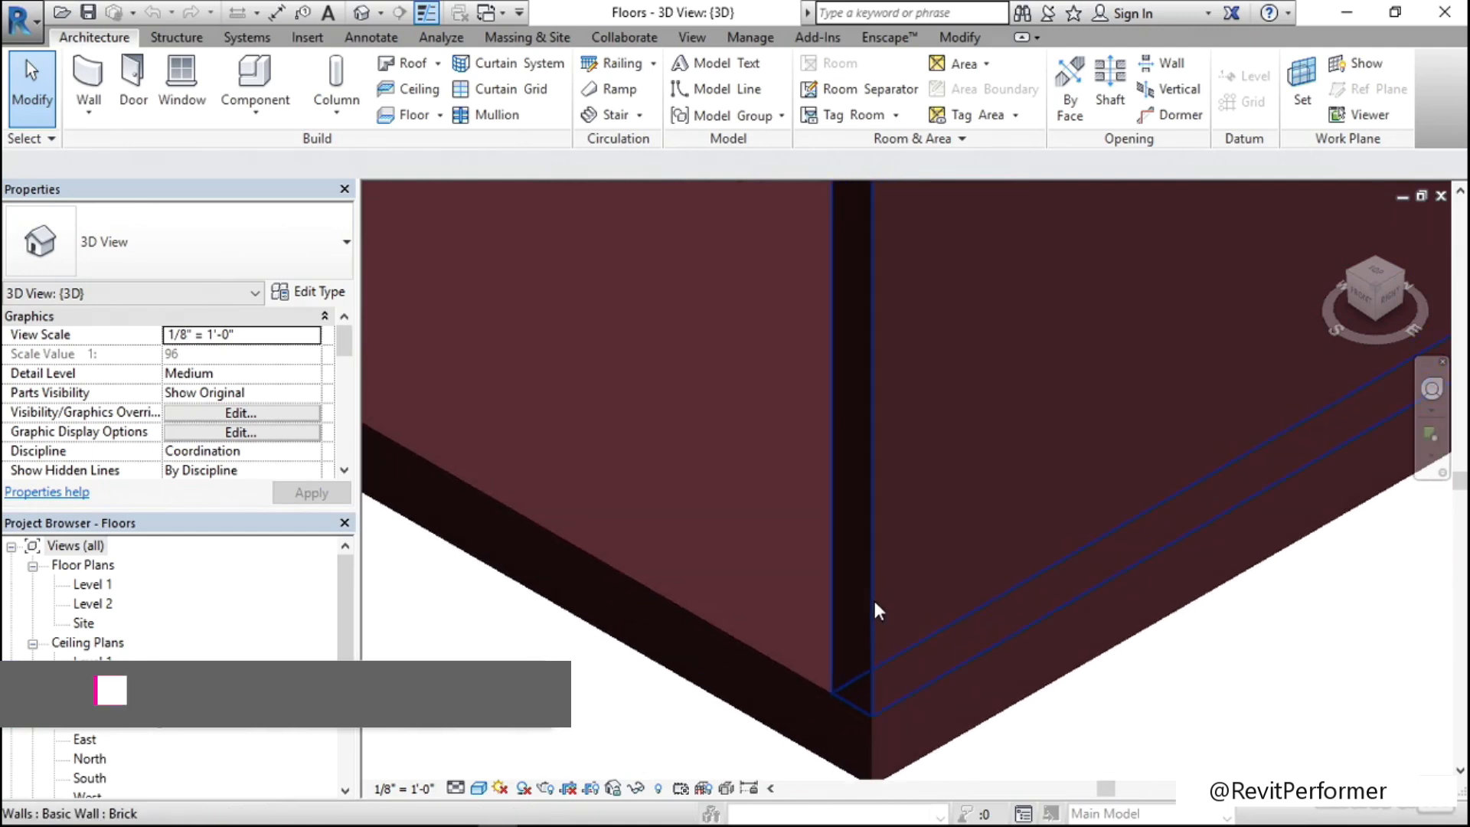
{"action": "left_click", "coordinate": [746, 651]}
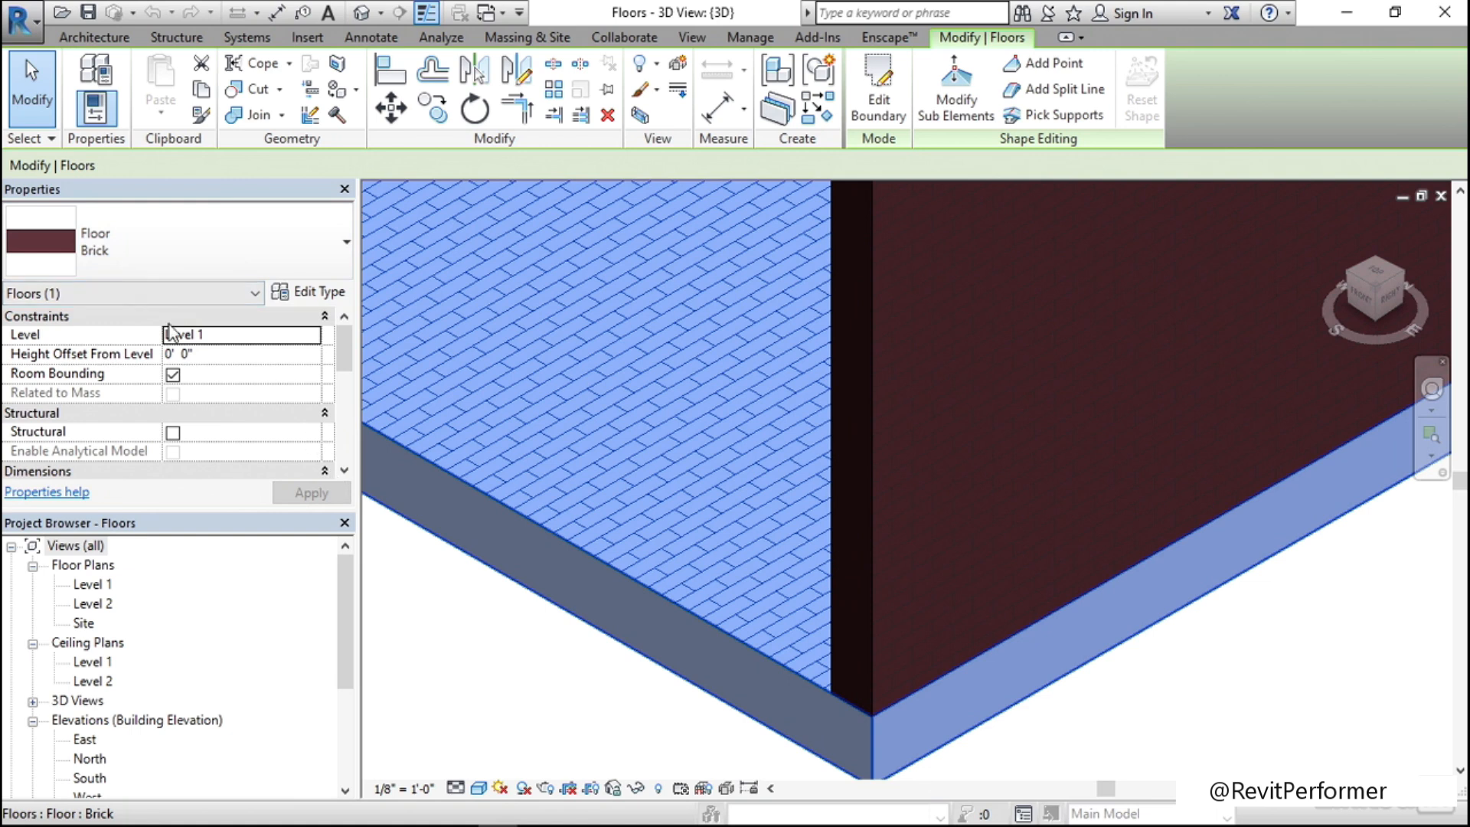
{"action": "left_click", "coordinate": [338, 297]}
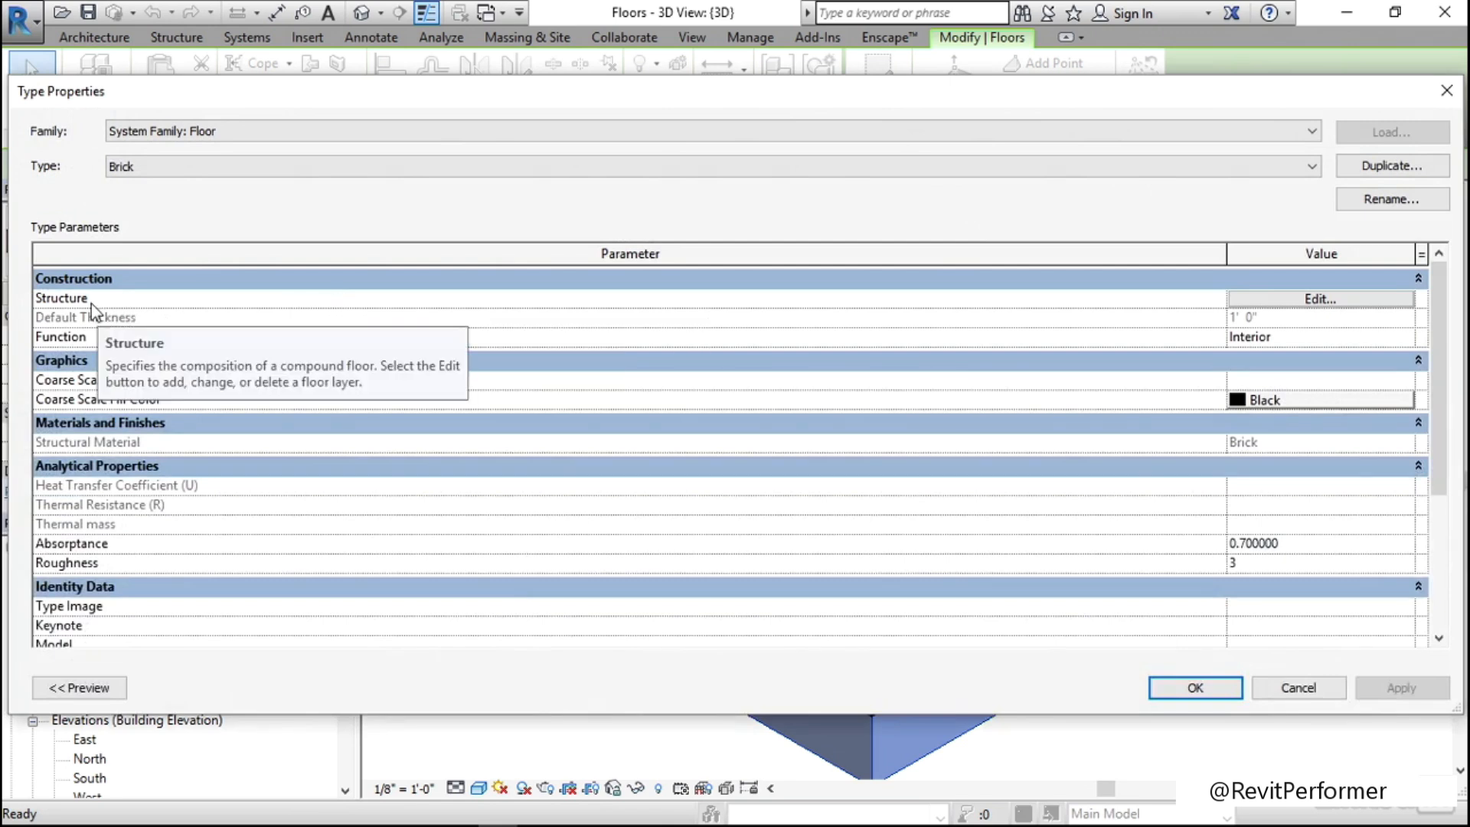
{"action": "left_click", "coordinate": [1323, 301]}
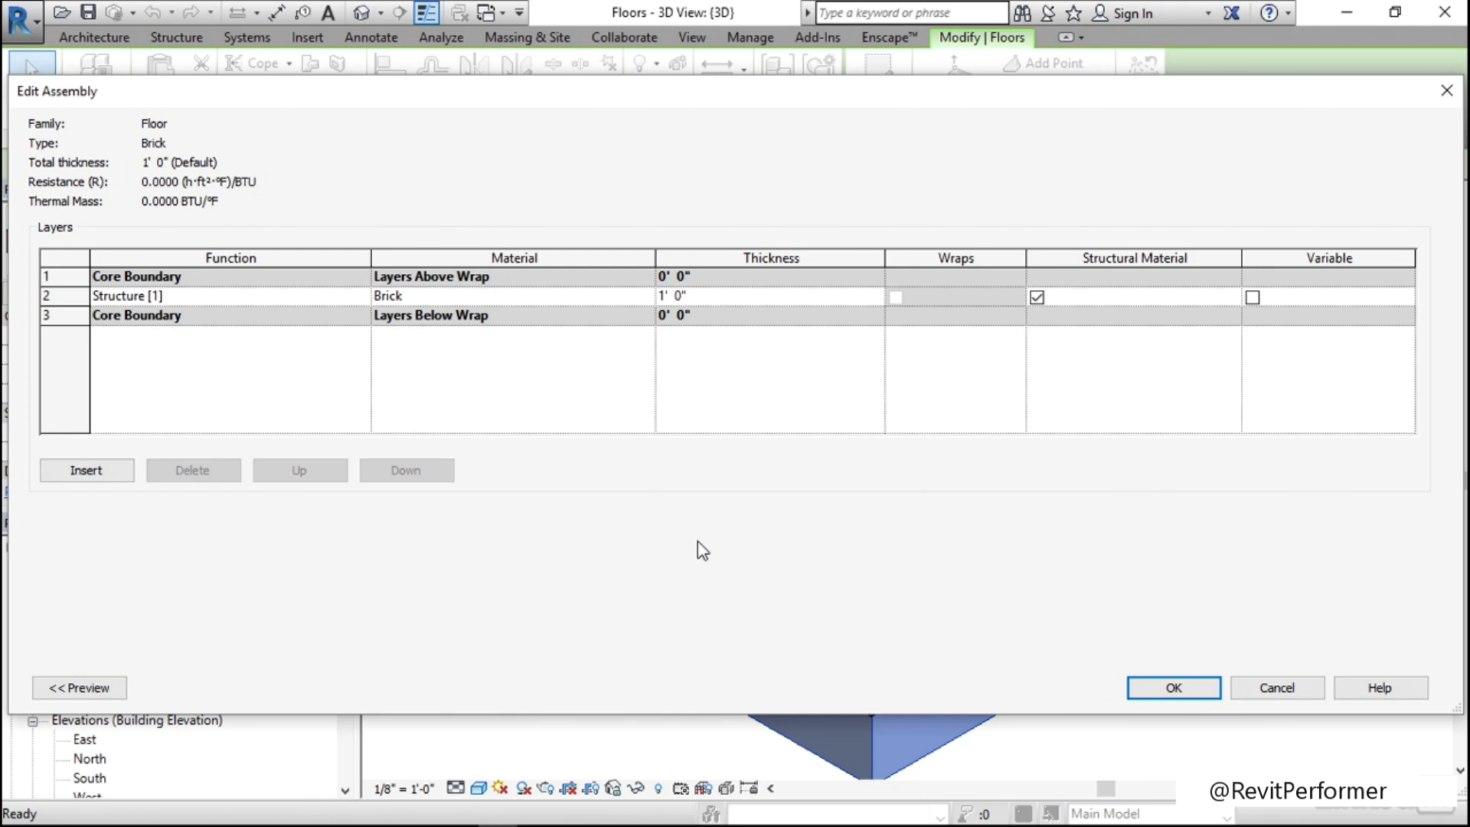
{"action": "left_click", "coordinate": [1186, 688]}
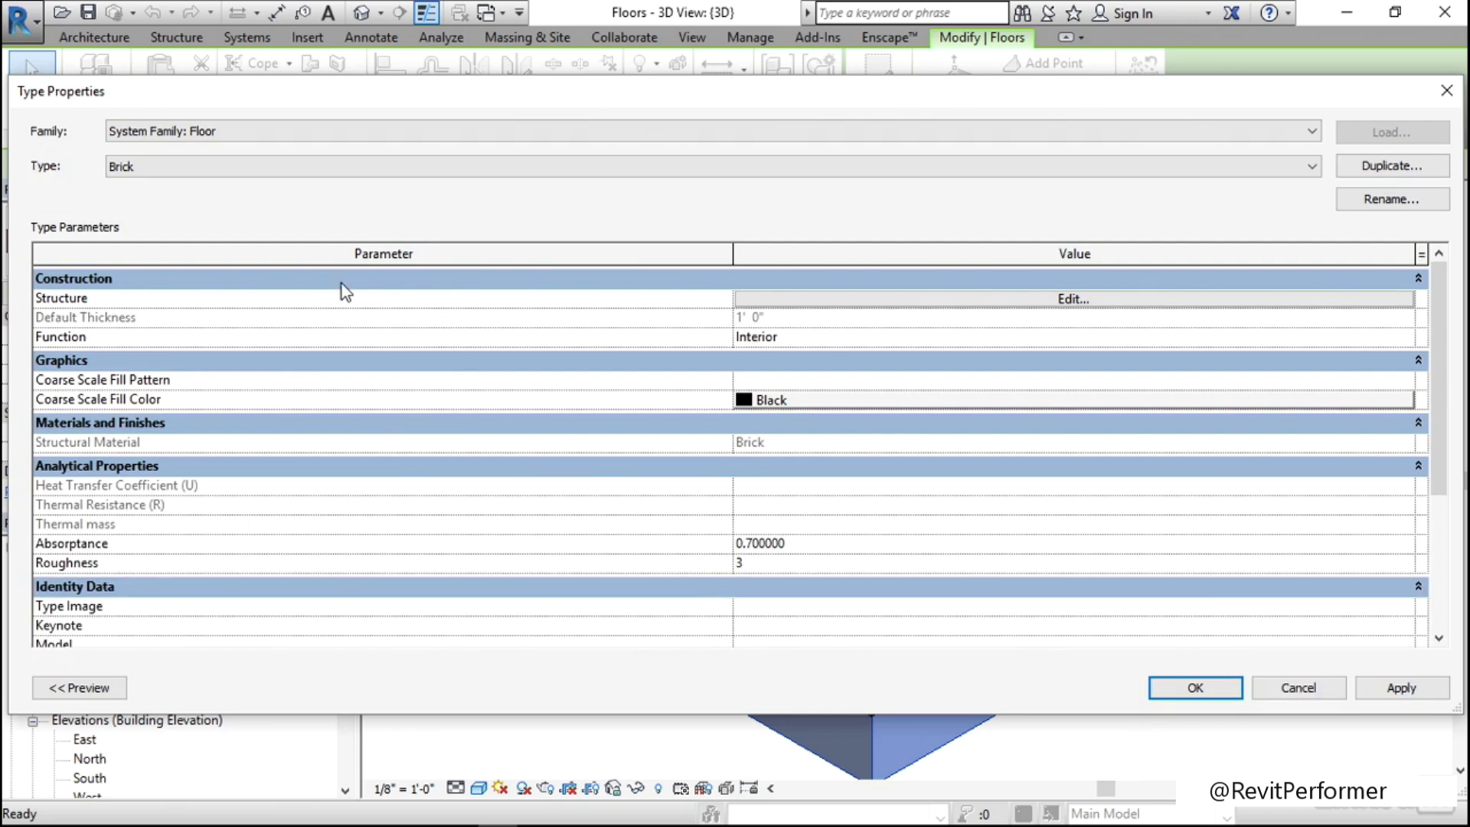
- Switch the floor type to Wood Joist 10" - Ceramic Tile and review its layer assembly
{"action": "left_click", "coordinate": [174, 168]}
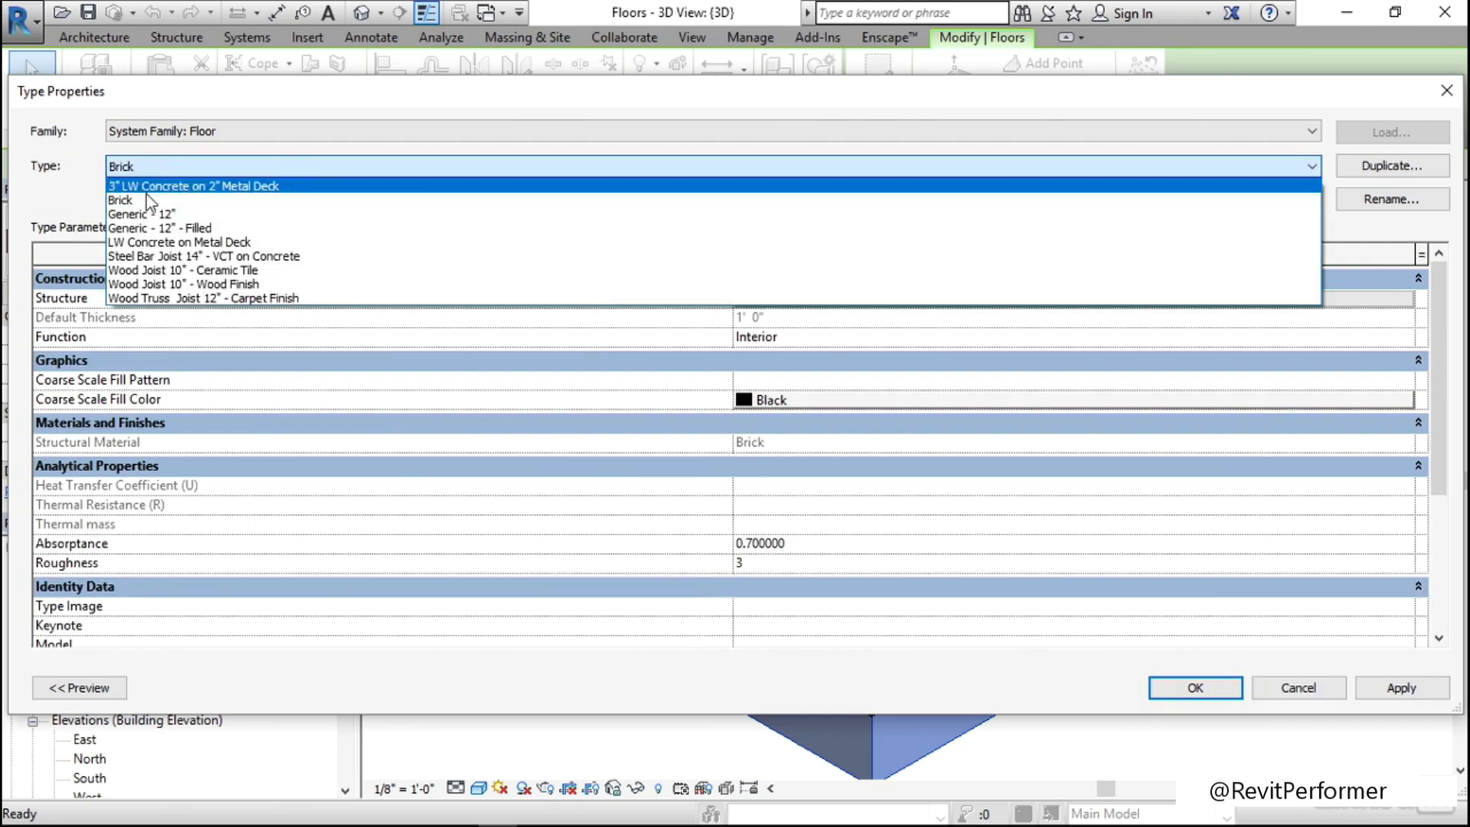
{"action": "left_click", "coordinate": [282, 272]}
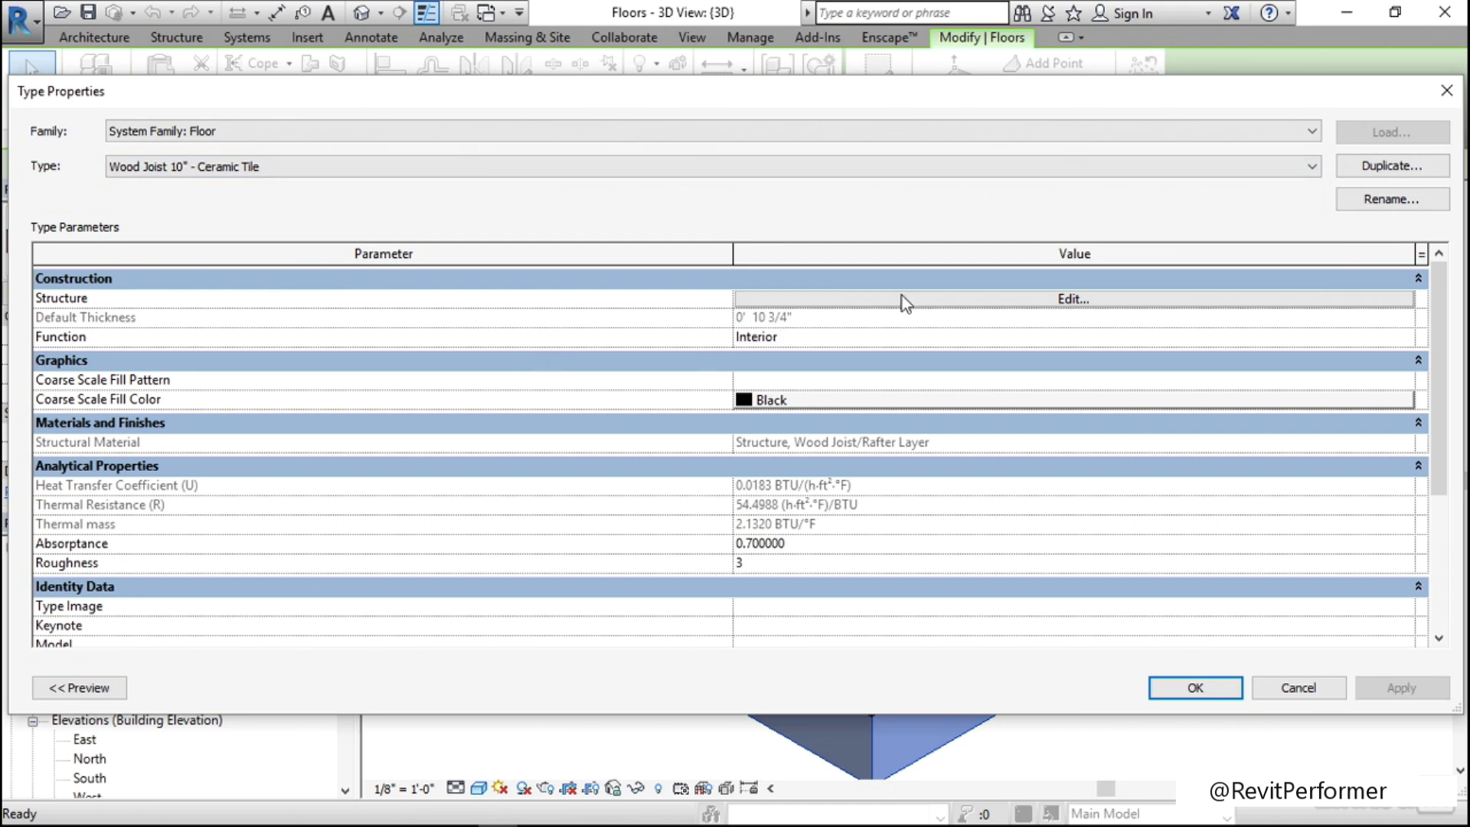
{"action": "left_click", "coordinate": [978, 298]}
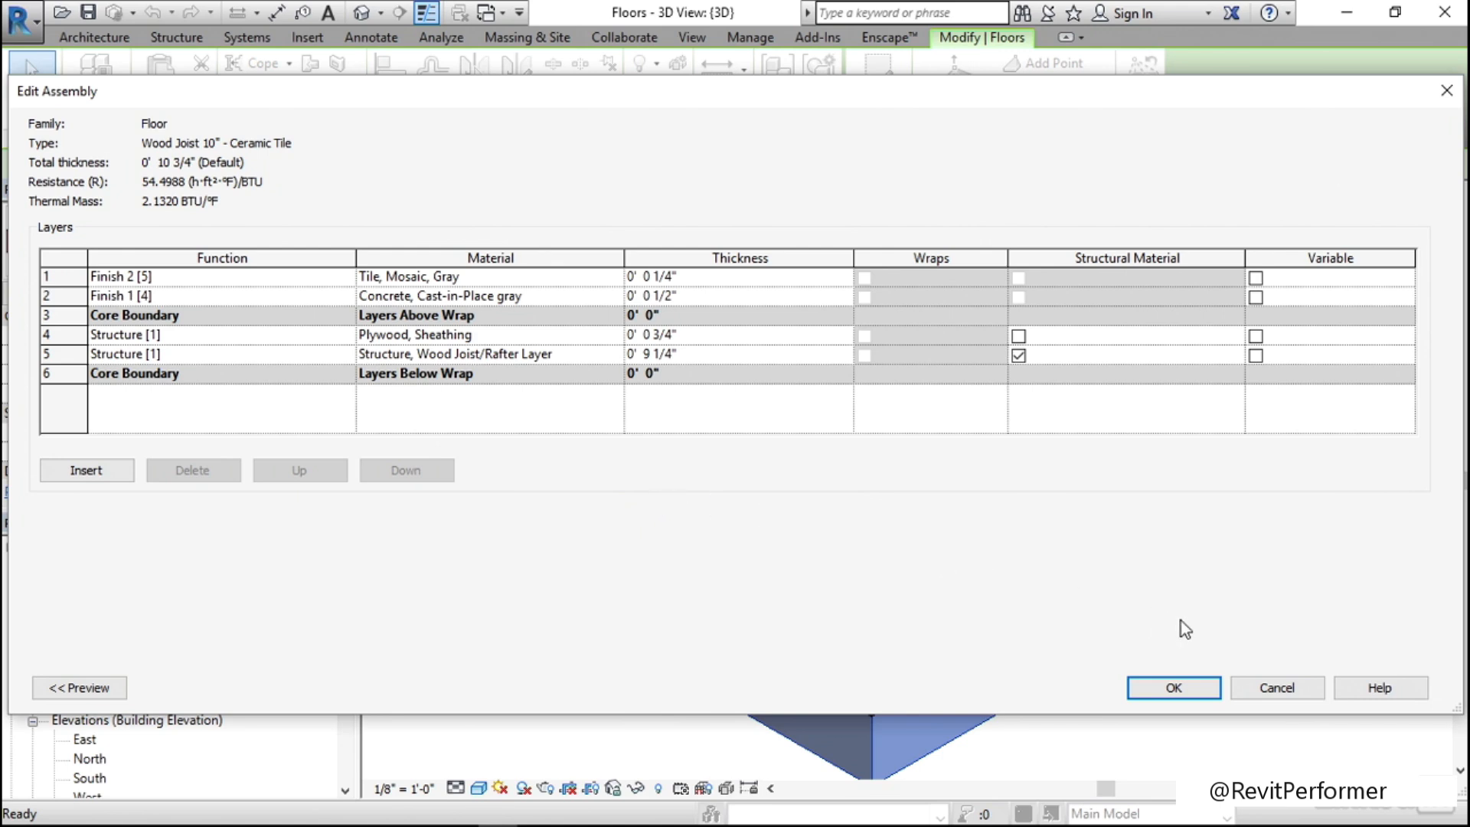
{"action": "left_click", "coordinate": [1180, 691]}
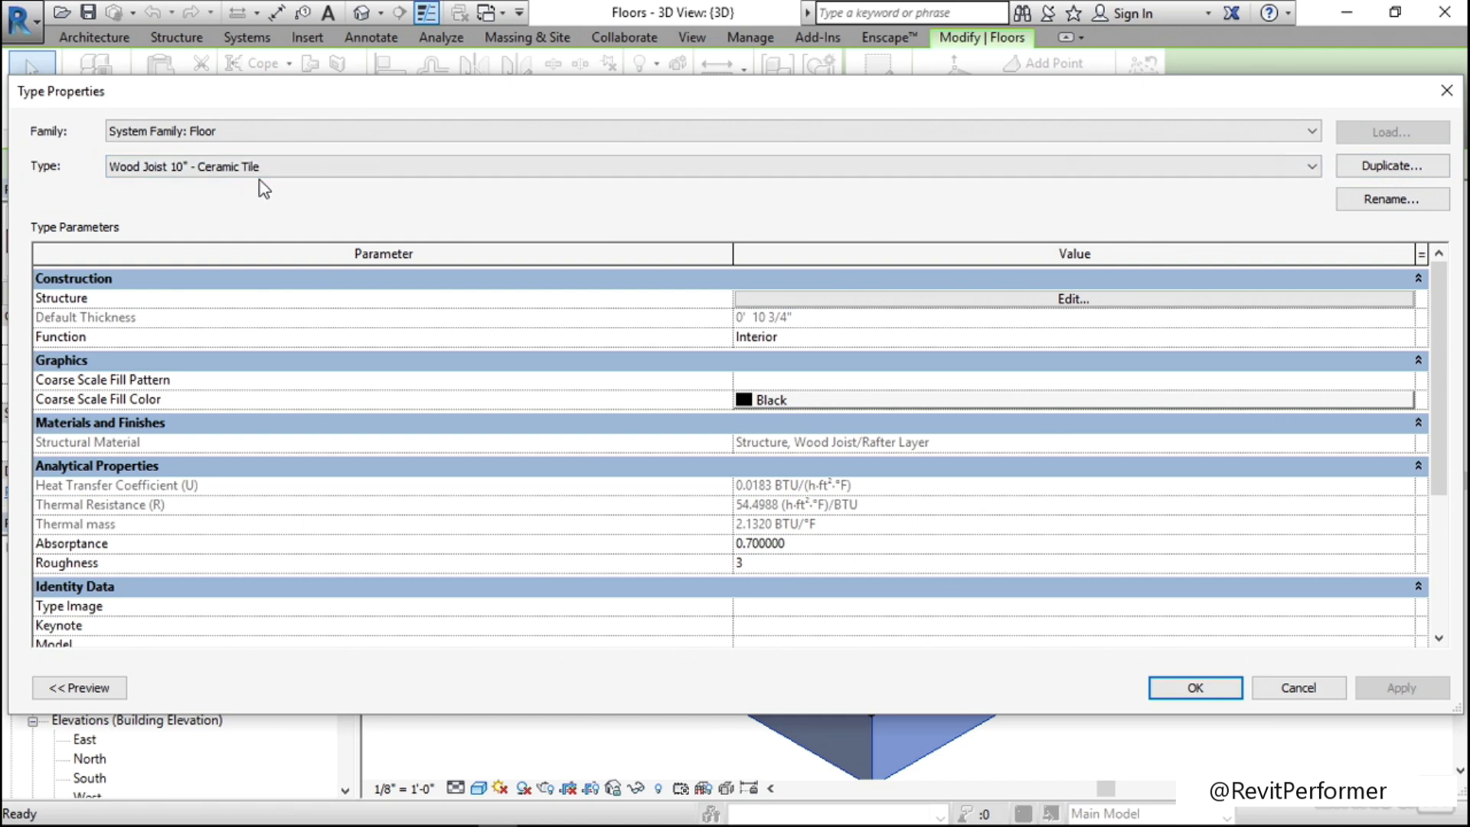
- Duplicate the ceramic tile floor type and name the copy Wood Joist 10"
{"action": "left_click", "coordinate": [1391, 168]}
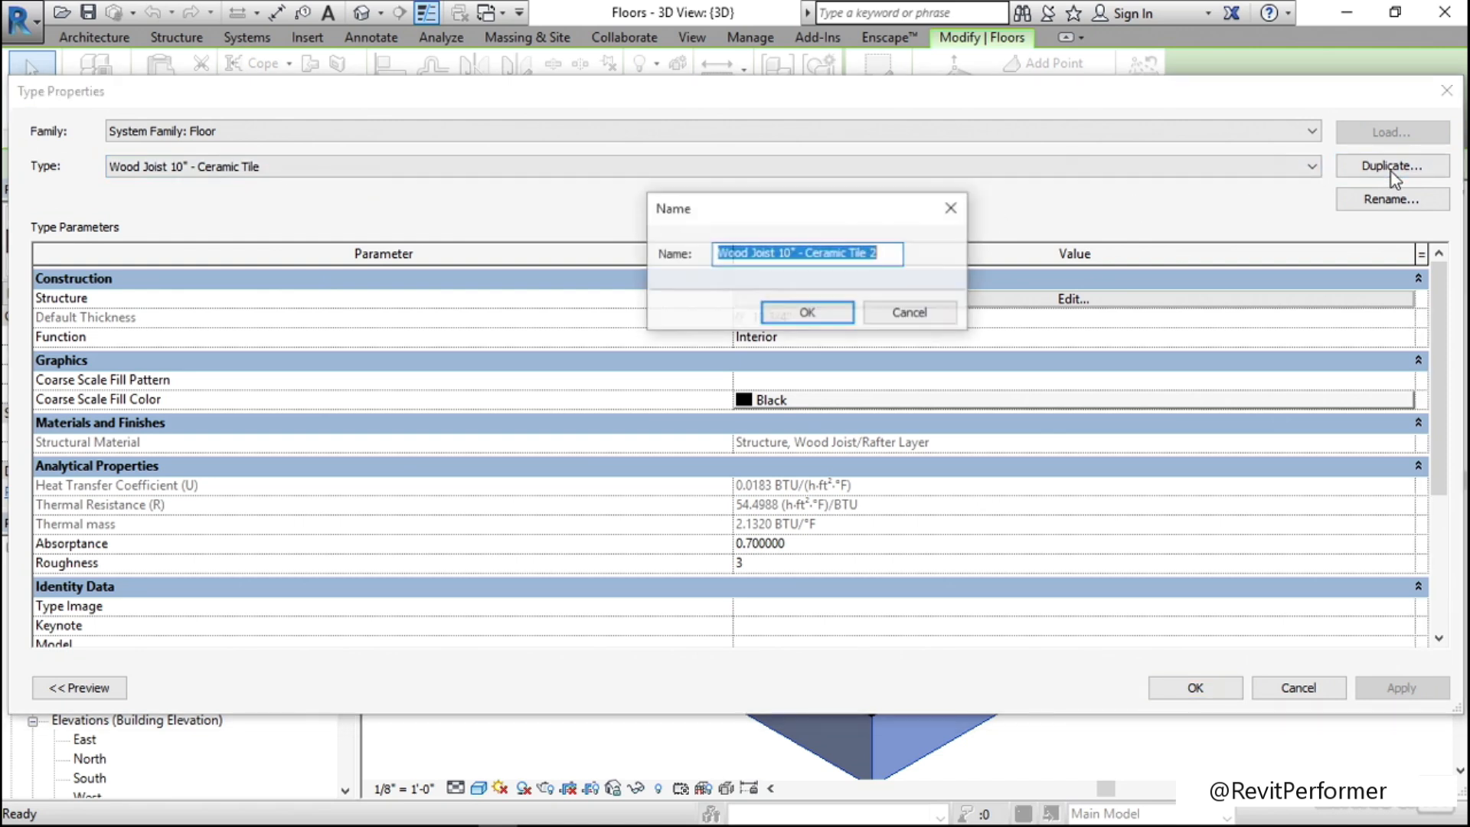
{"action": "left_click", "coordinate": [894, 252]}
{"action": "left_click_drag", "start_coordinate": [894, 253], "coordinate": [797, 256]}
{"action": "key", "text": "BackSpace"}
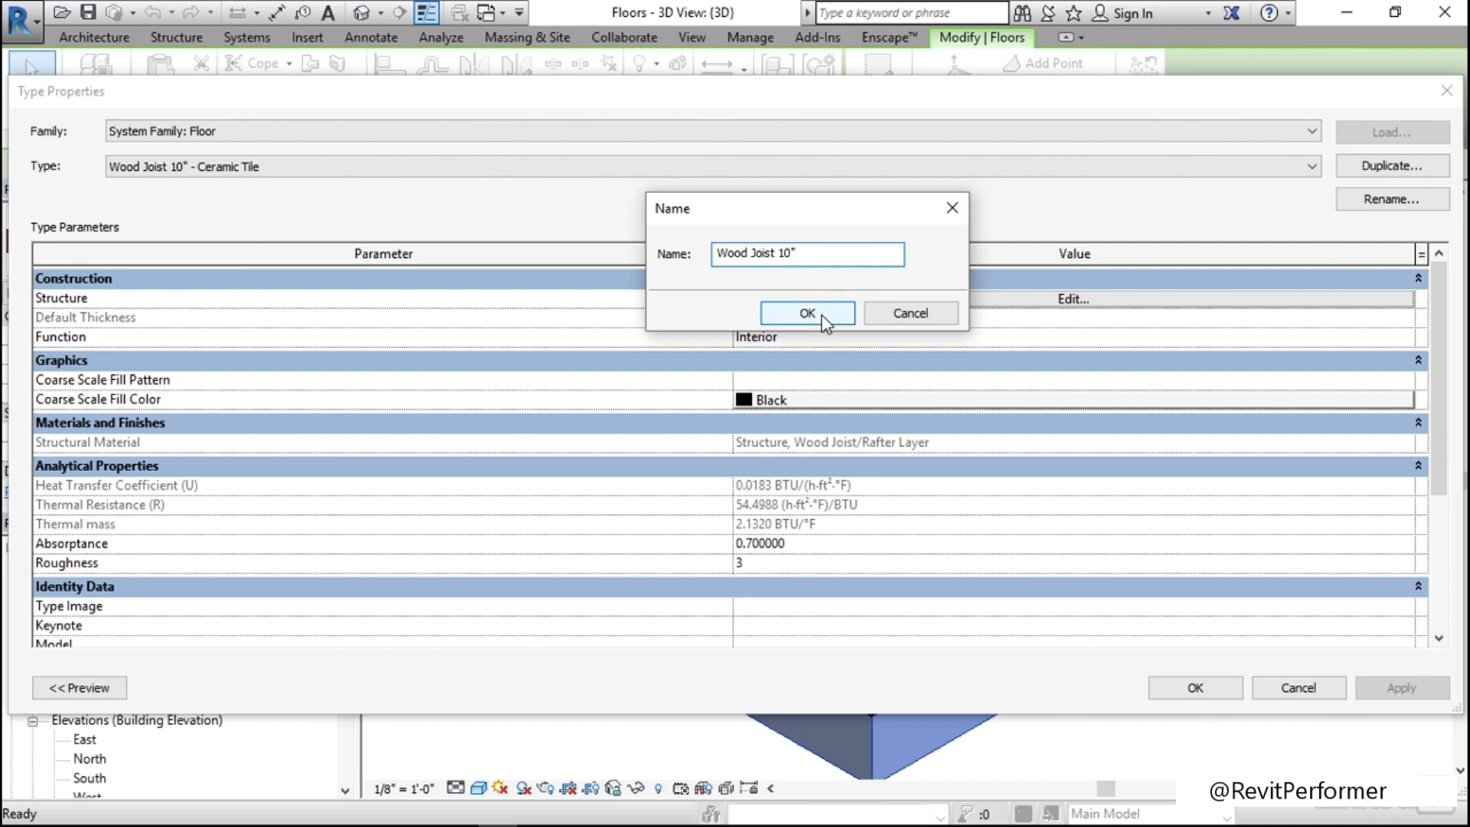
{"action": "left_click", "coordinate": [822, 318]}
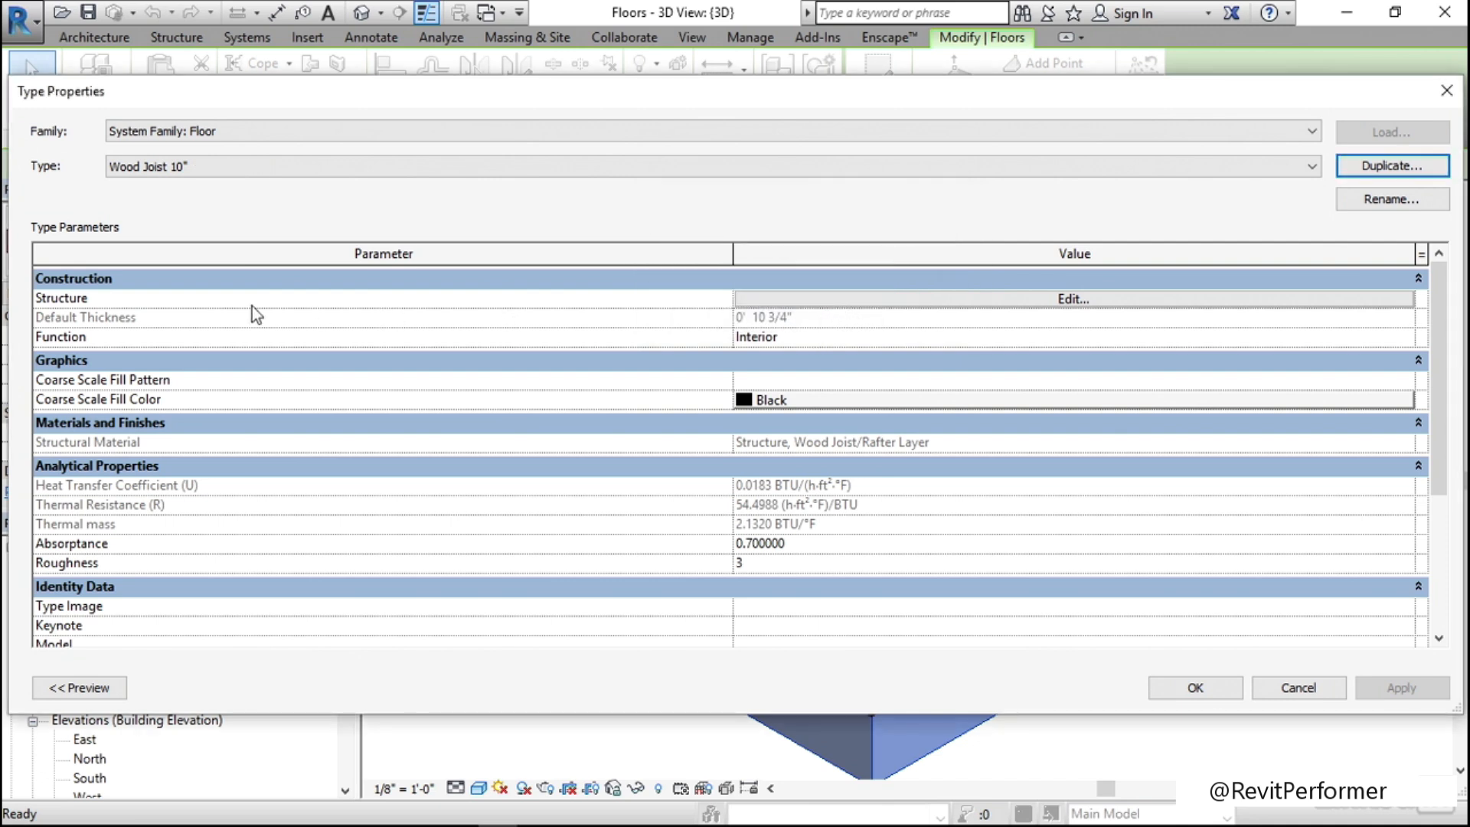
- Delete the concrete Finish 1 and mosaic tile Finish 2 layers from the Wood Joist 10" assembly and apply the type changes
{"action": "left_click", "coordinate": [874, 305]}
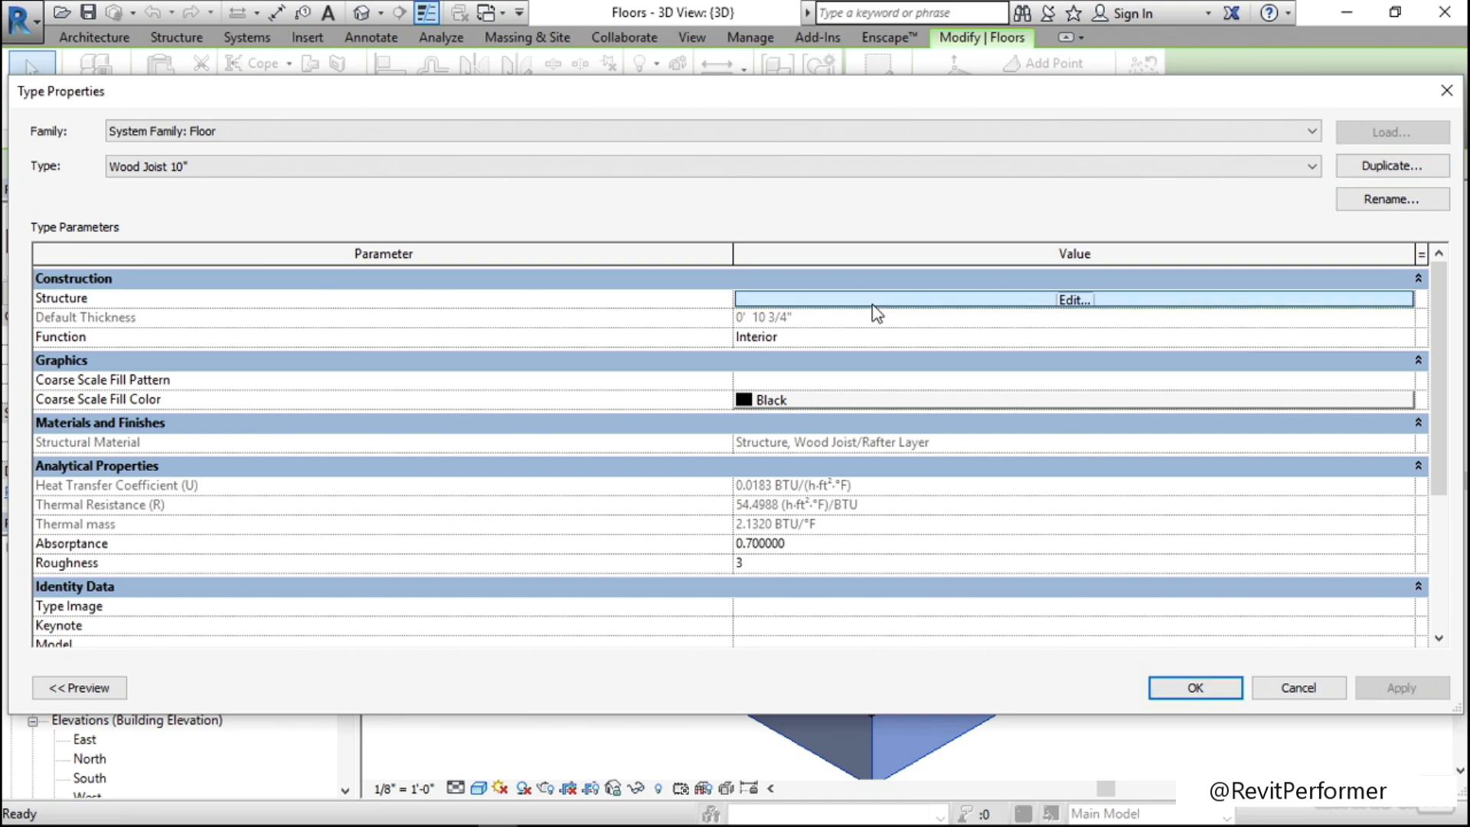
{"action": "left_click", "coordinate": [873, 303]}
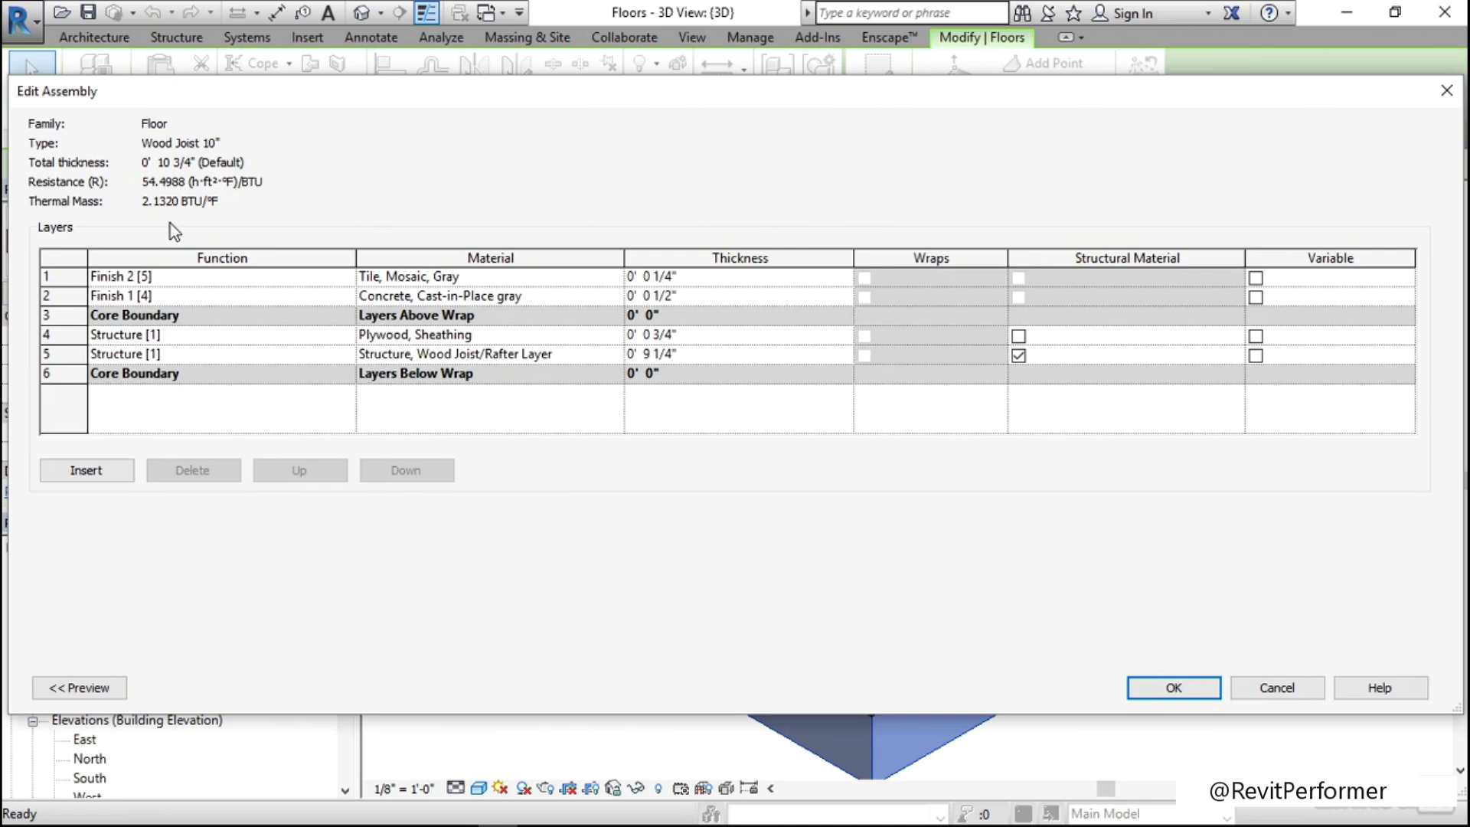
{"action": "left_click", "coordinate": [53, 298]}
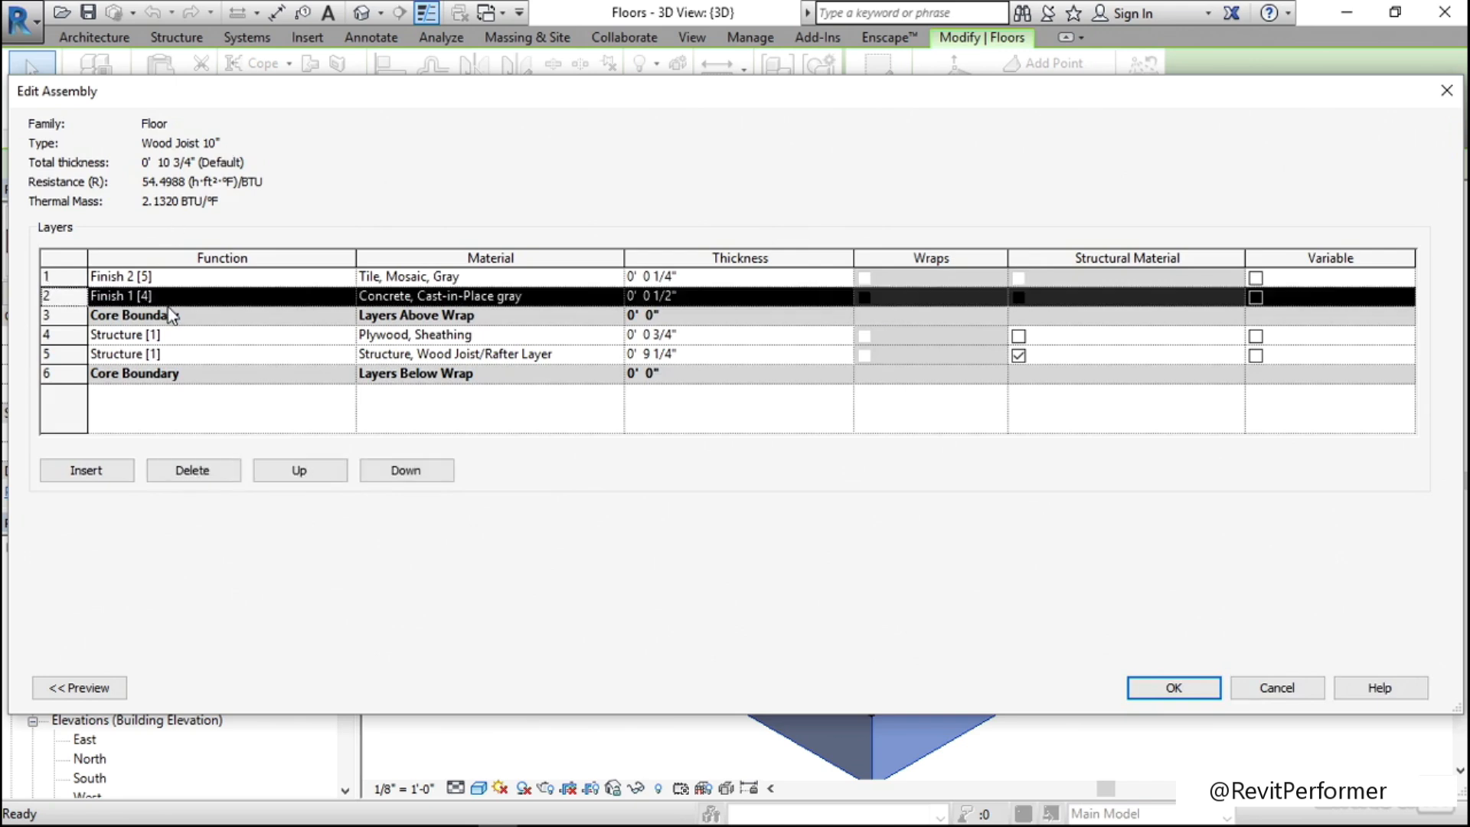
{"action": "left_click", "coordinate": [195, 474]}
{"action": "left_click", "coordinate": [62, 277]}
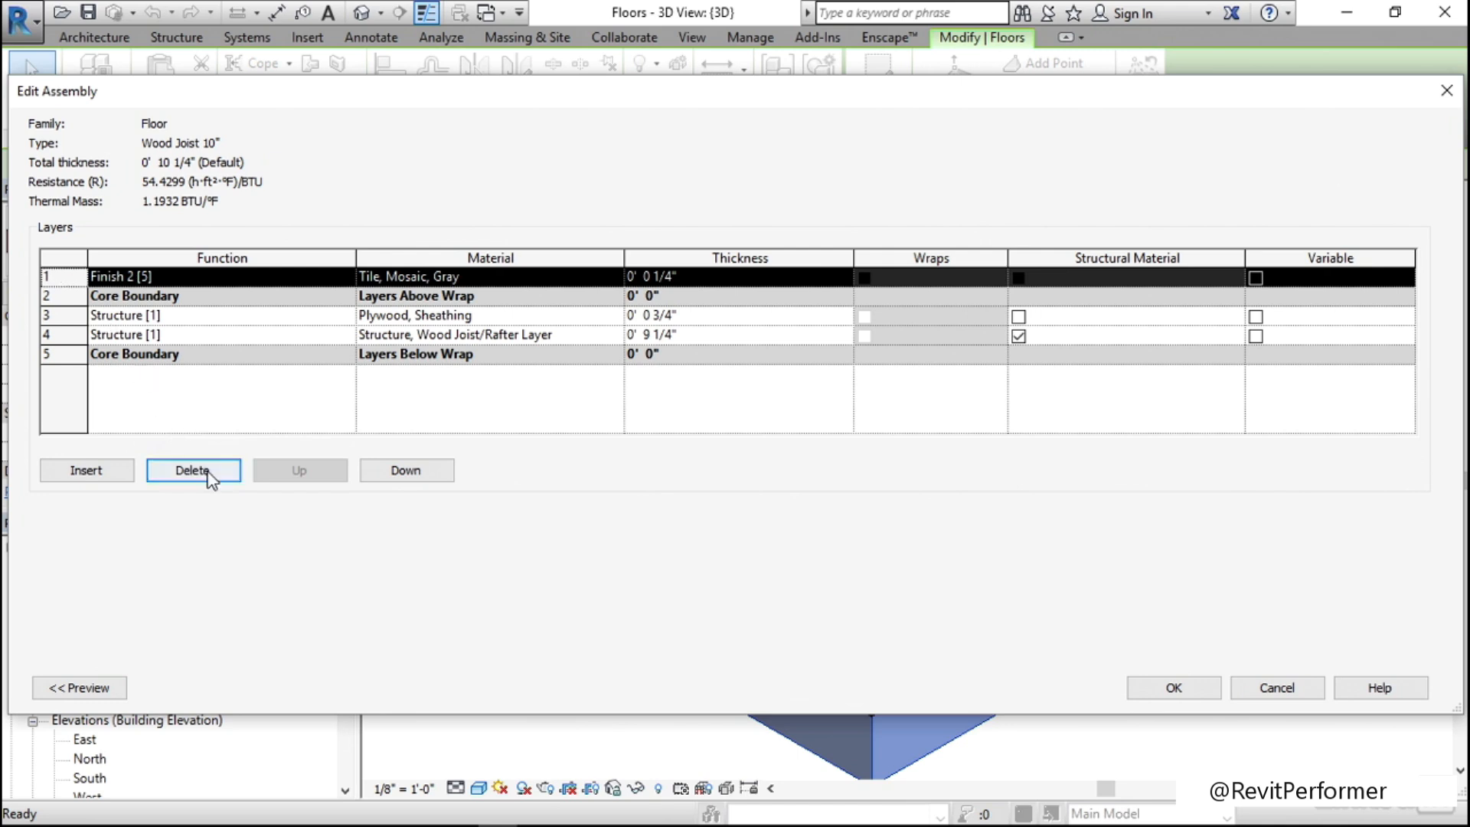
{"action": "left_click", "coordinate": [207, 473]}
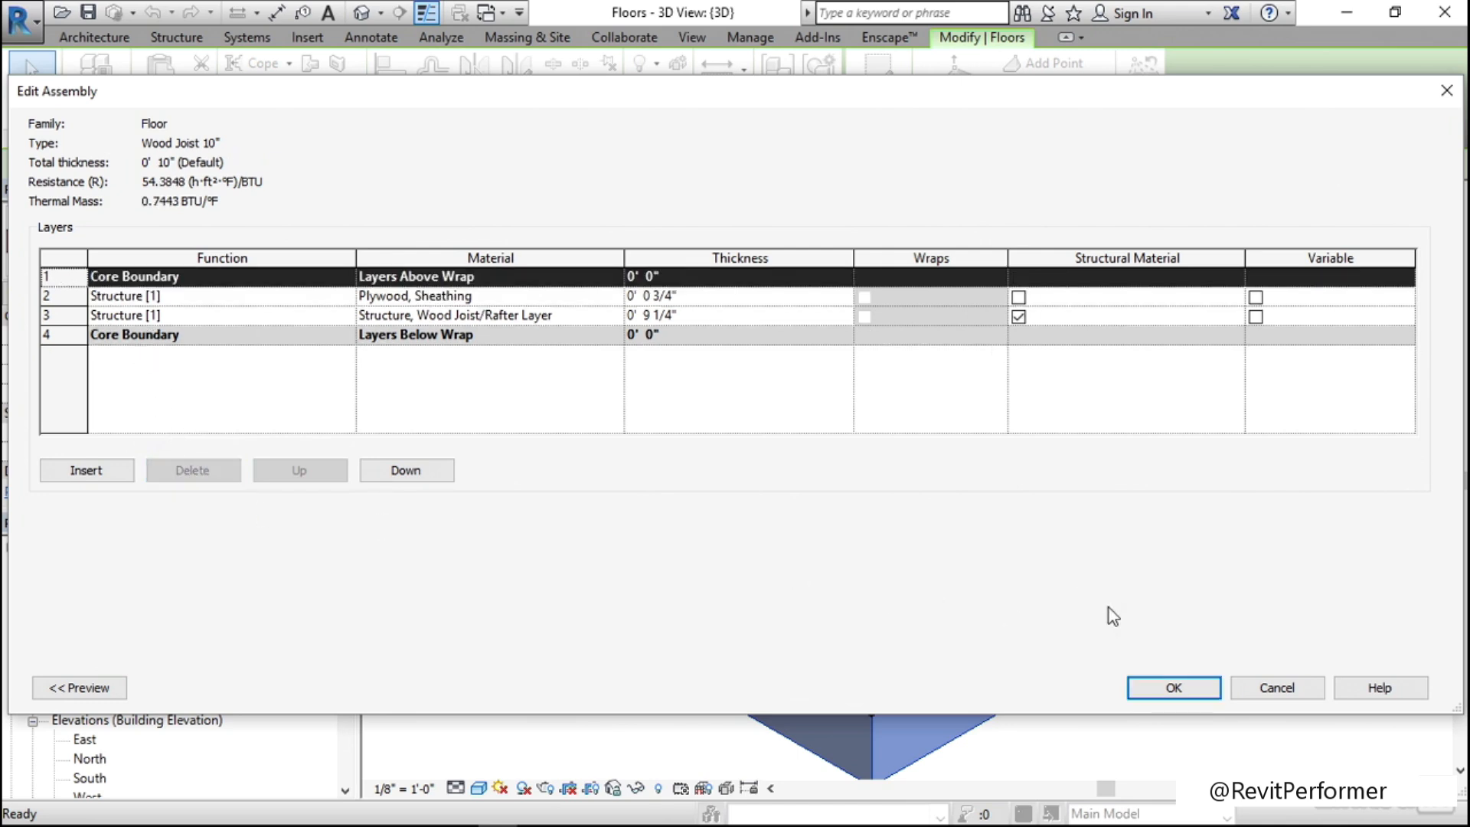
{"action": "left_click", "coordinate": [1182, 686]}
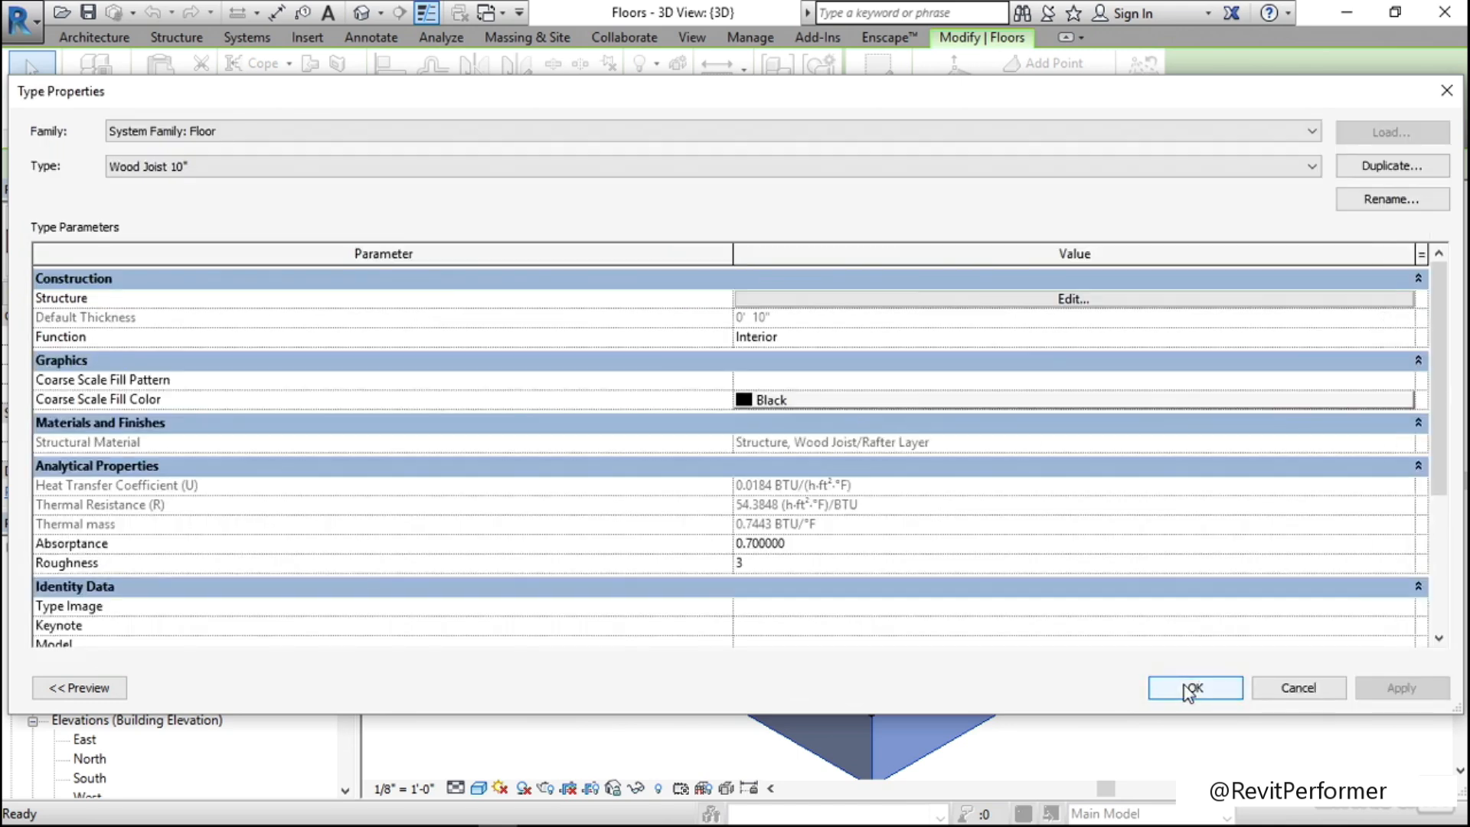
{"action": "left_click", "coordinate": [1187, 684]}
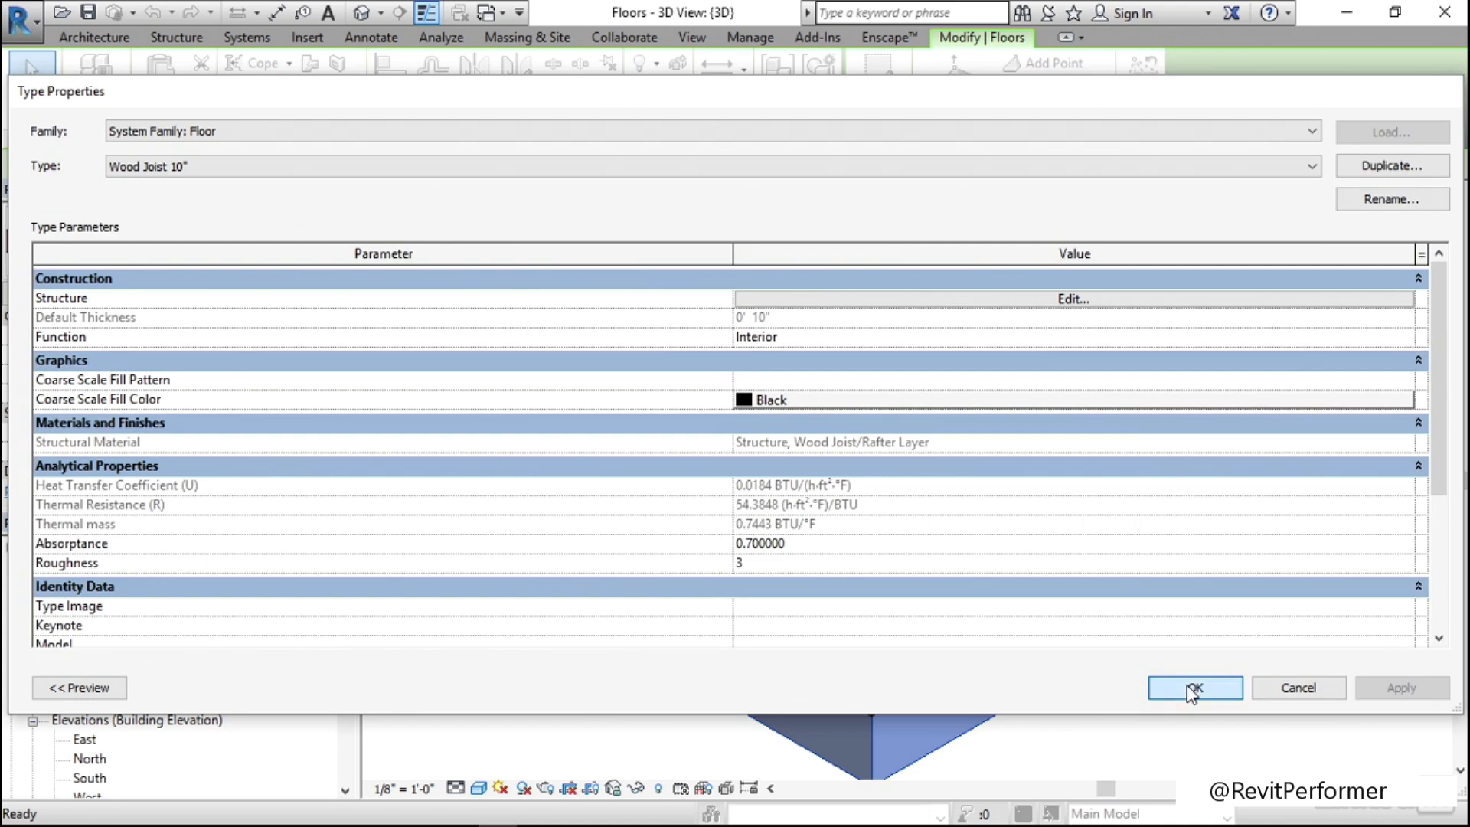
{"action": "left_click", "coordinate": [1183, 689]}
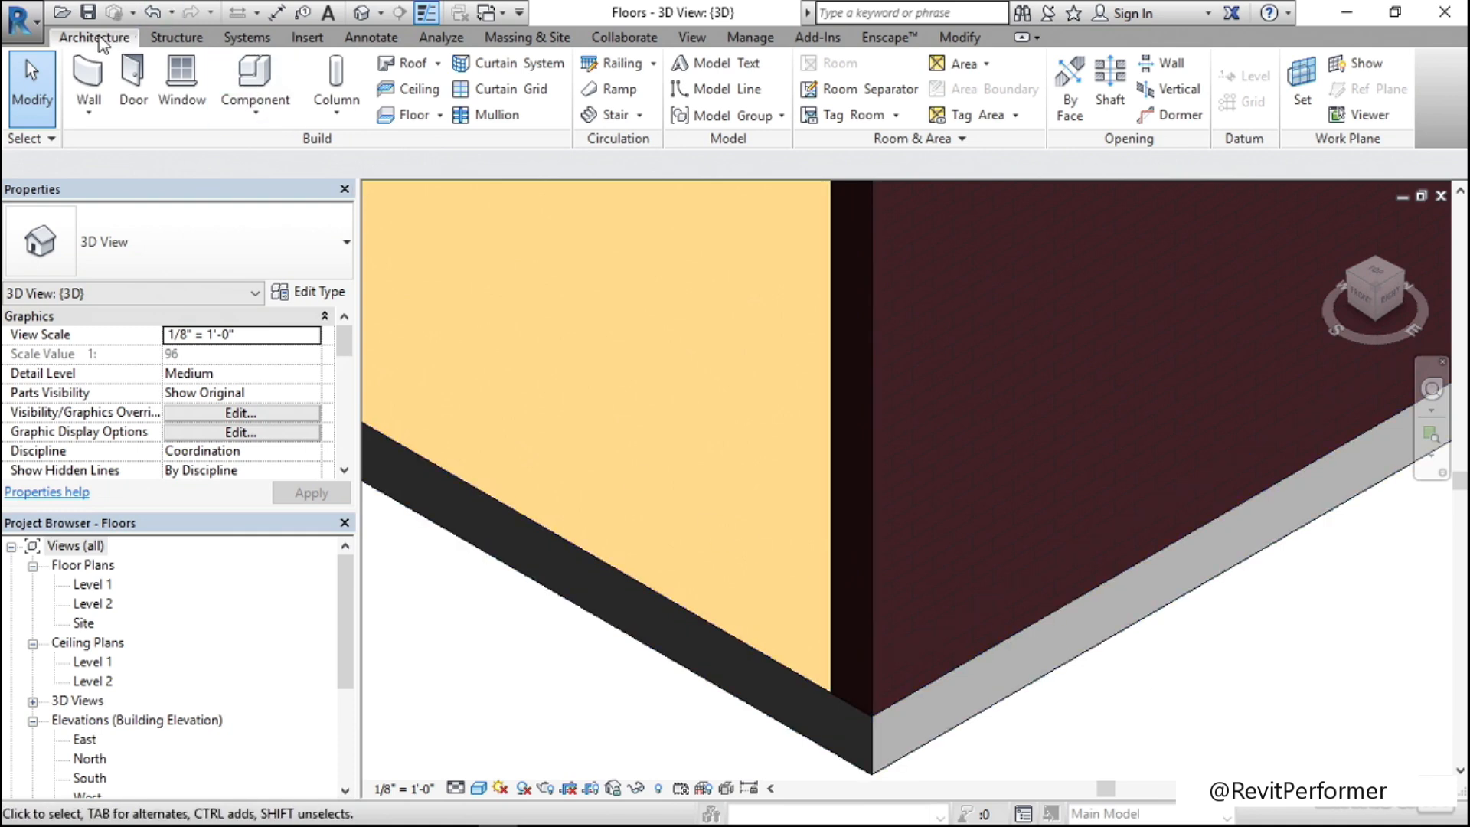
- Start a new architectural floor using the Wood Joist 10" - Ceramic Tile type
{"action": "left_click", "coordinate": [413, 115]}
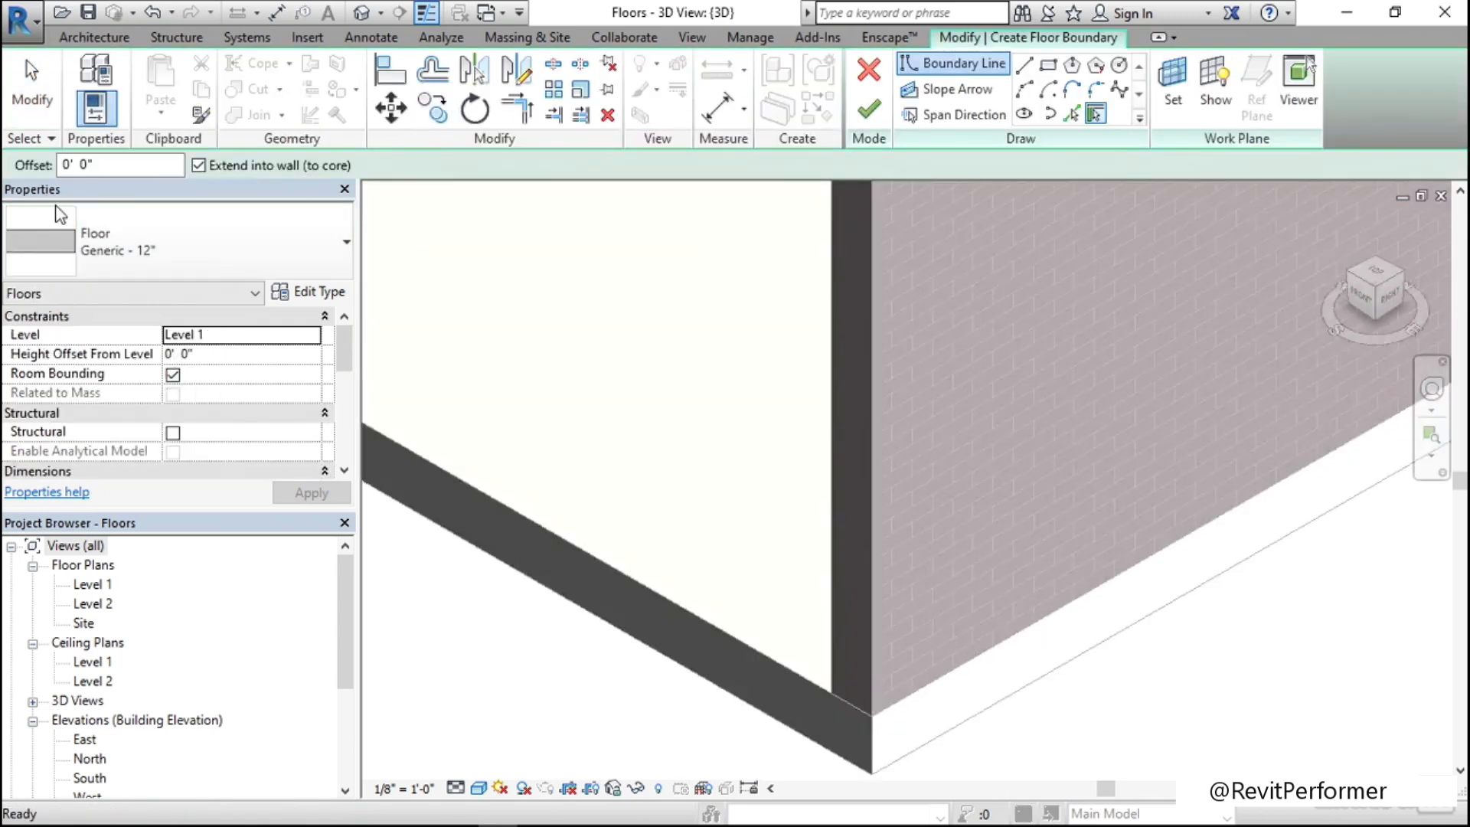
{"action": "left_click", "coordinate": [204, 248]}
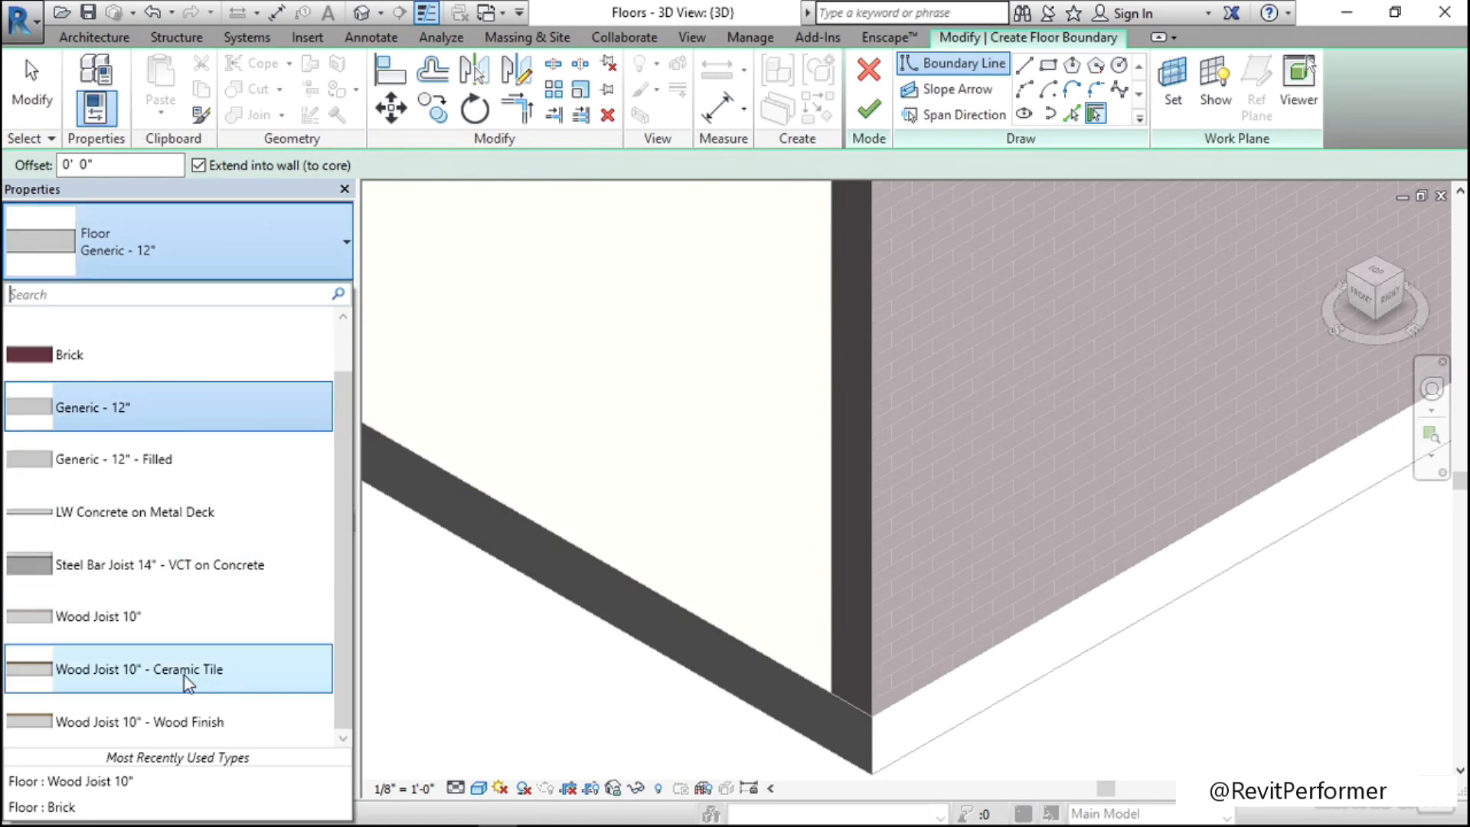
{"action": "mouse_move", "coordinate": [183, 681]}
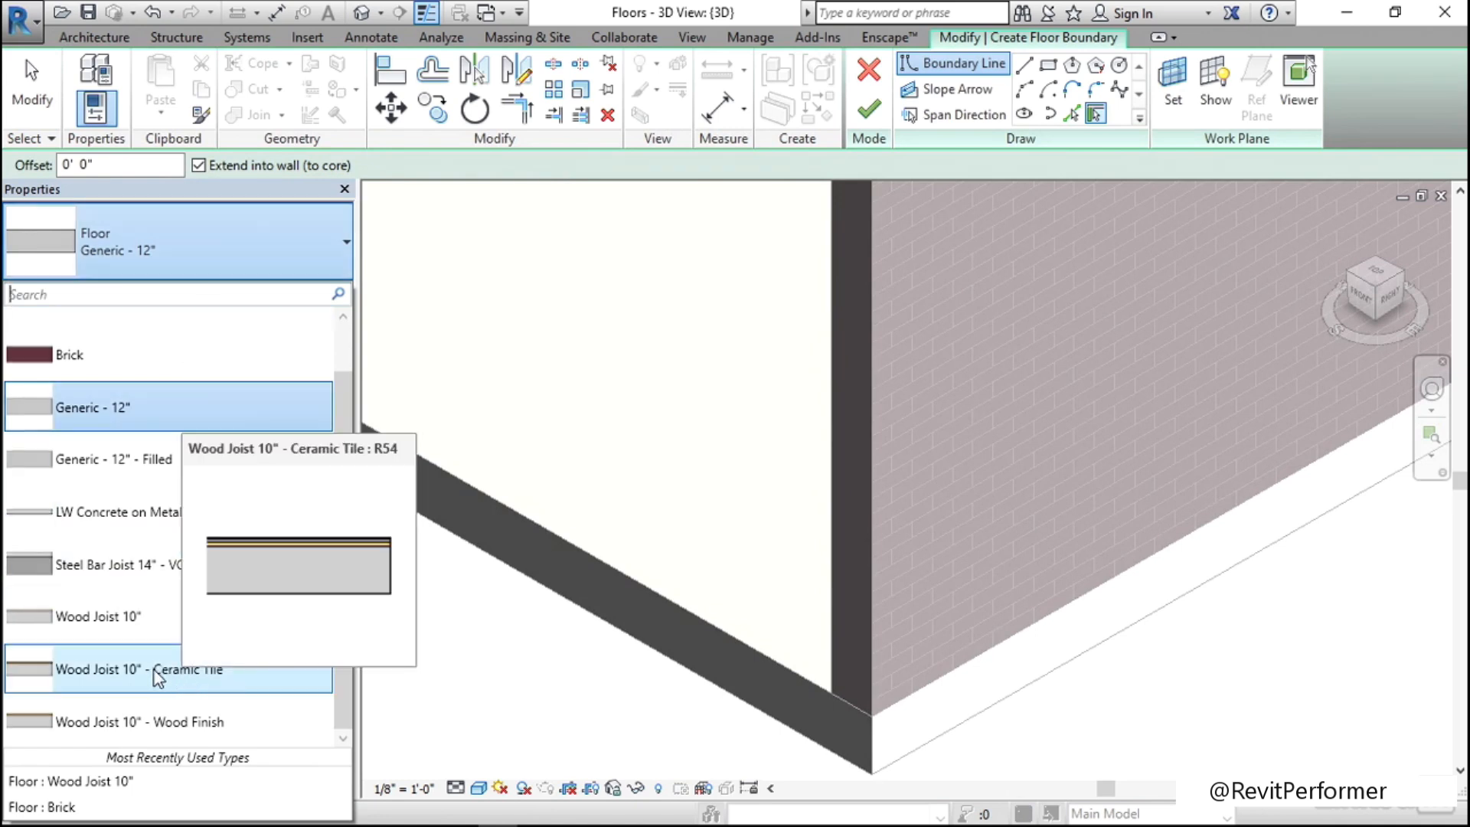
{"action": "left_click", "coordinate": [157, 673]}
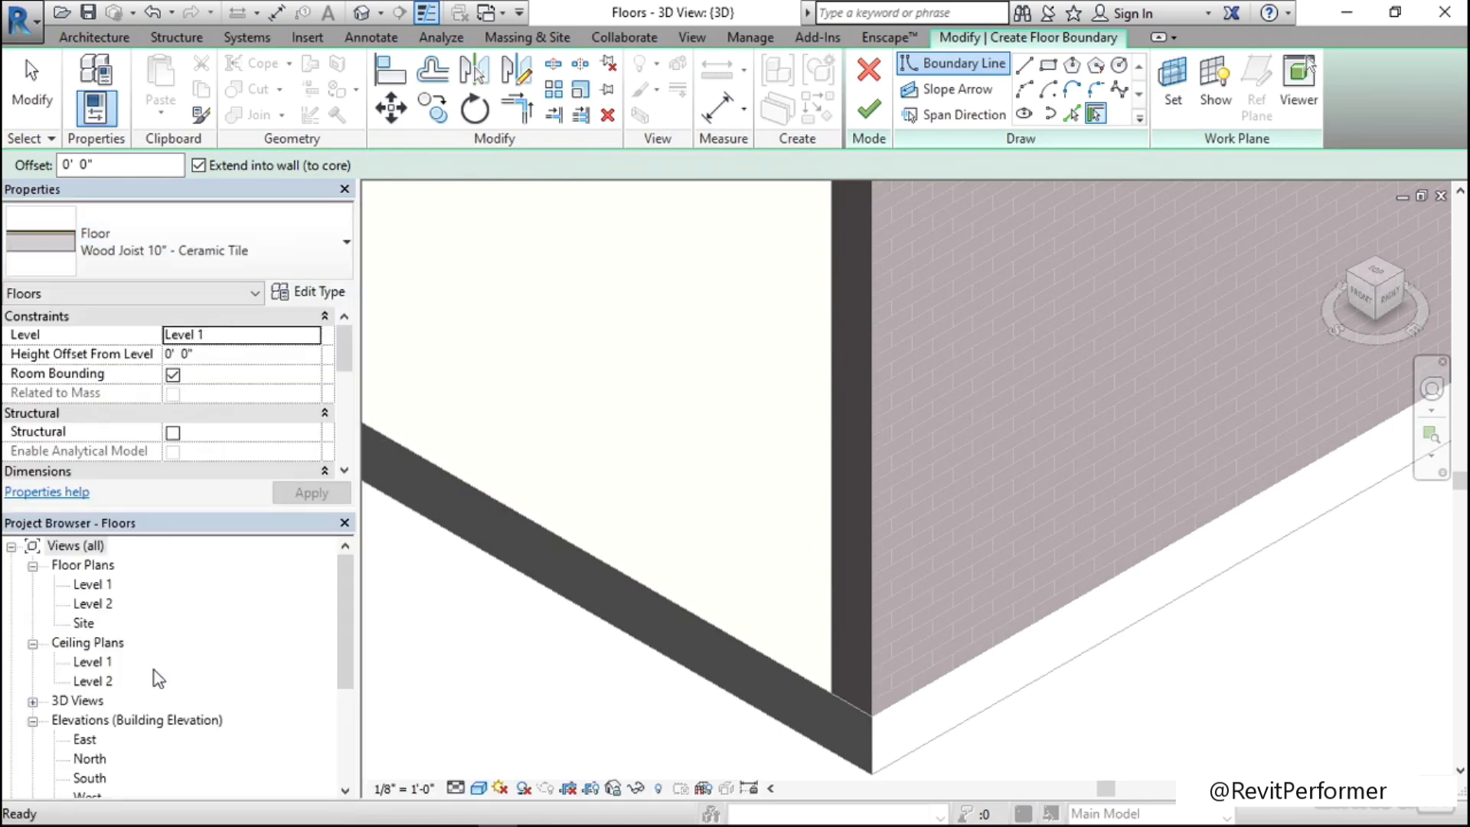
- Duplicate the Wood Joist 10" - Ceramic Tile type and name the copy Ceramic Tile
{"action": "left_click", "coordinate": [320, 294]}
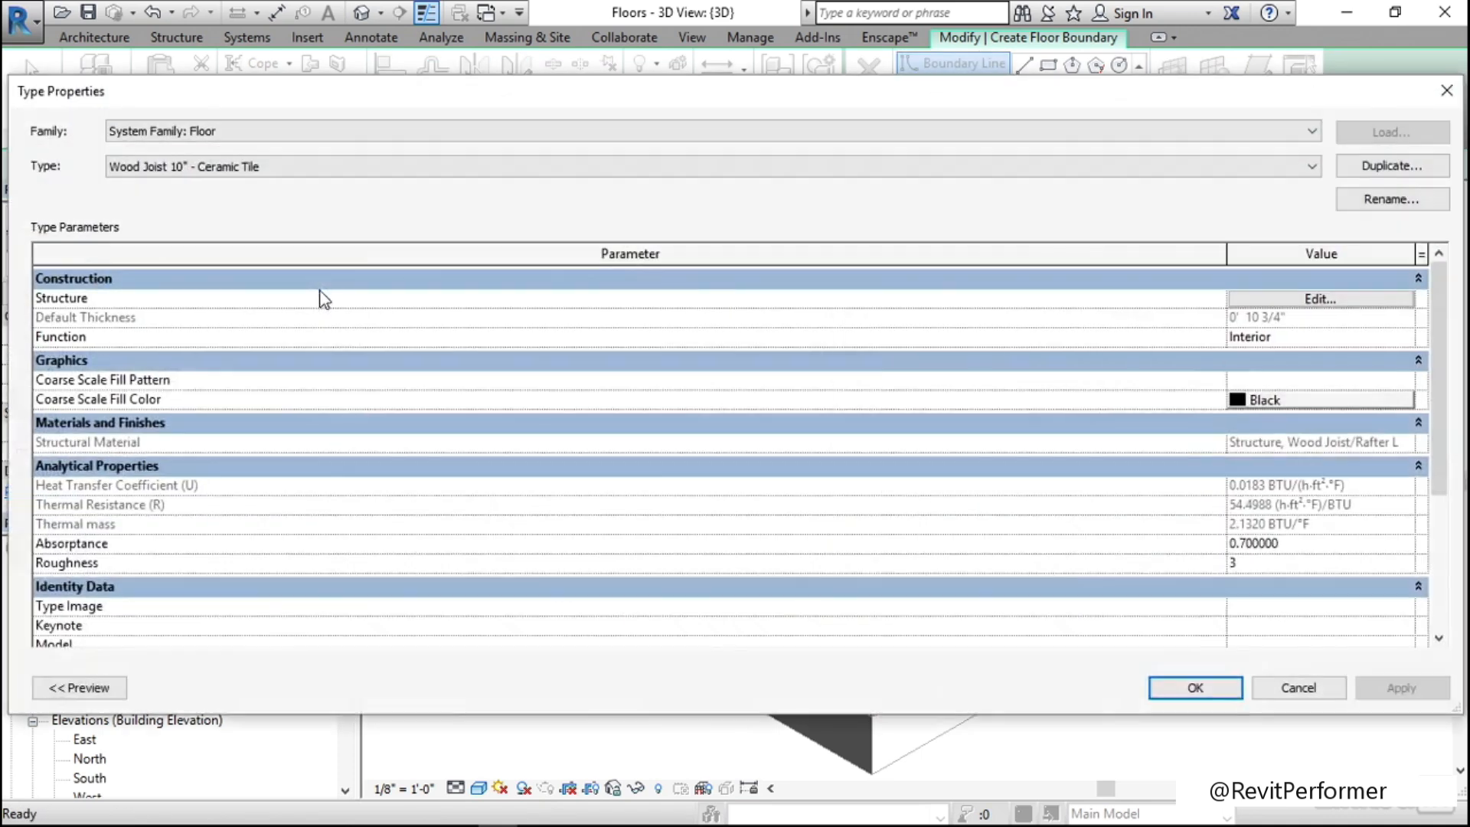
{"action": "left_click", "coordinate": [1385, 176]}
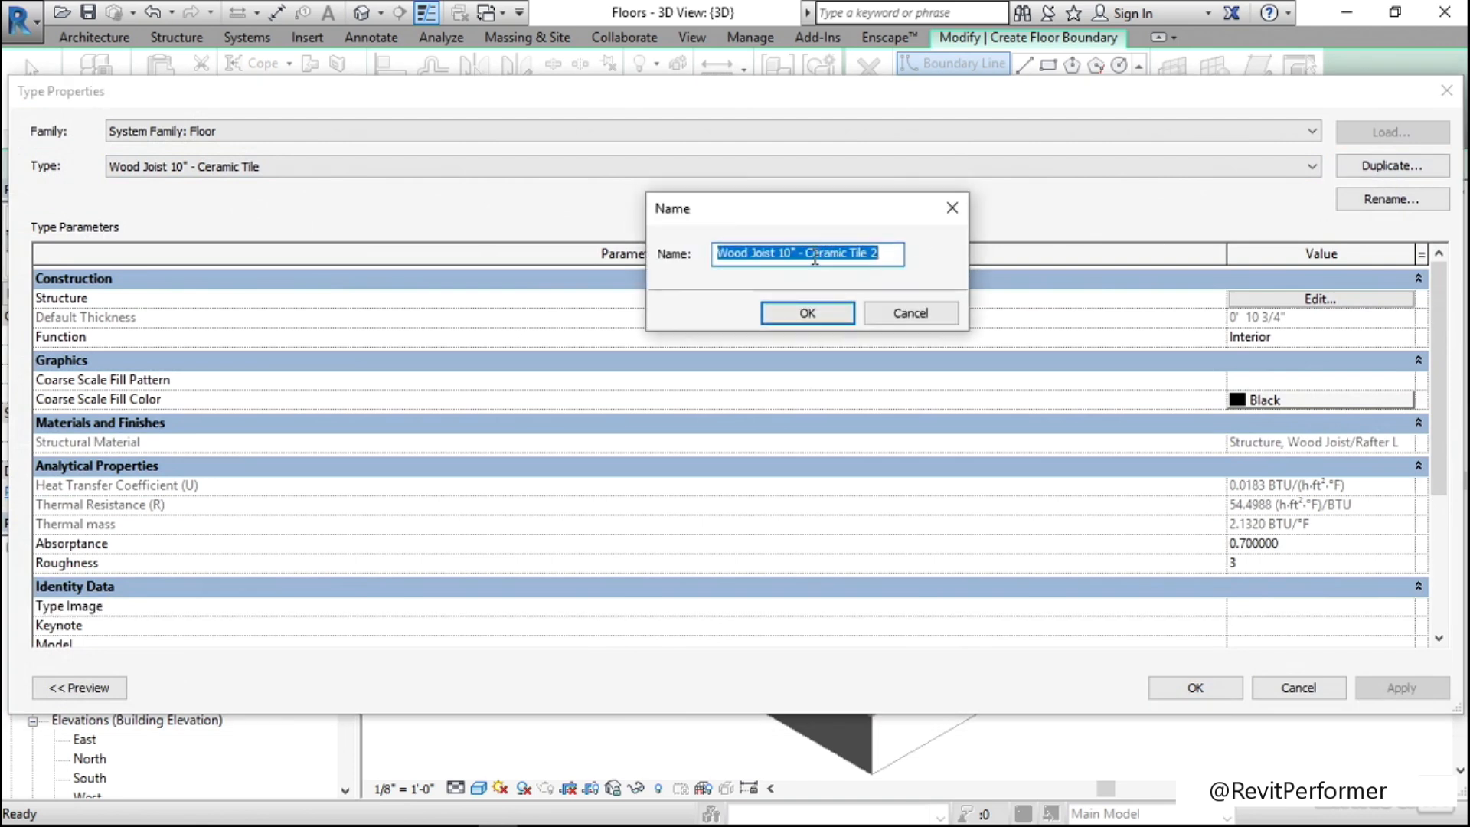
{"action": "left_click", "coordinate": [805, 253]}
{"action": "left_click_drag", "start_coordinate": [805, 252], "coordinate": [635, 247]}
{"action": "key", "text": "BackSpace"}
{"action": "left_click", "coordinate": [823, 253]}
{"action": "key", "text": "BackSpace"}
{"action": "key", "text": "BackSpace"}
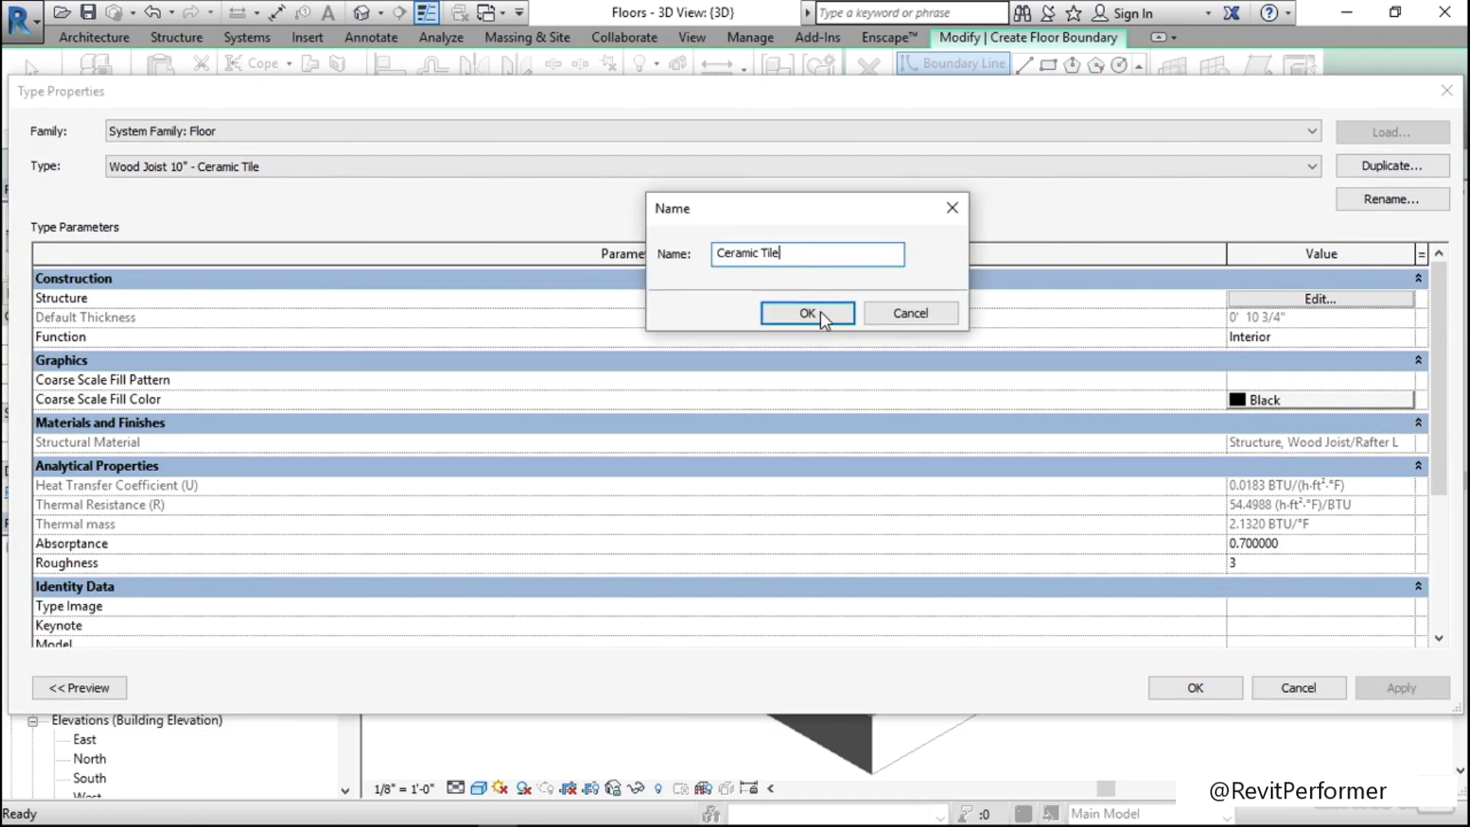
{"action": "left_click", "coordinate": [820, 311]}
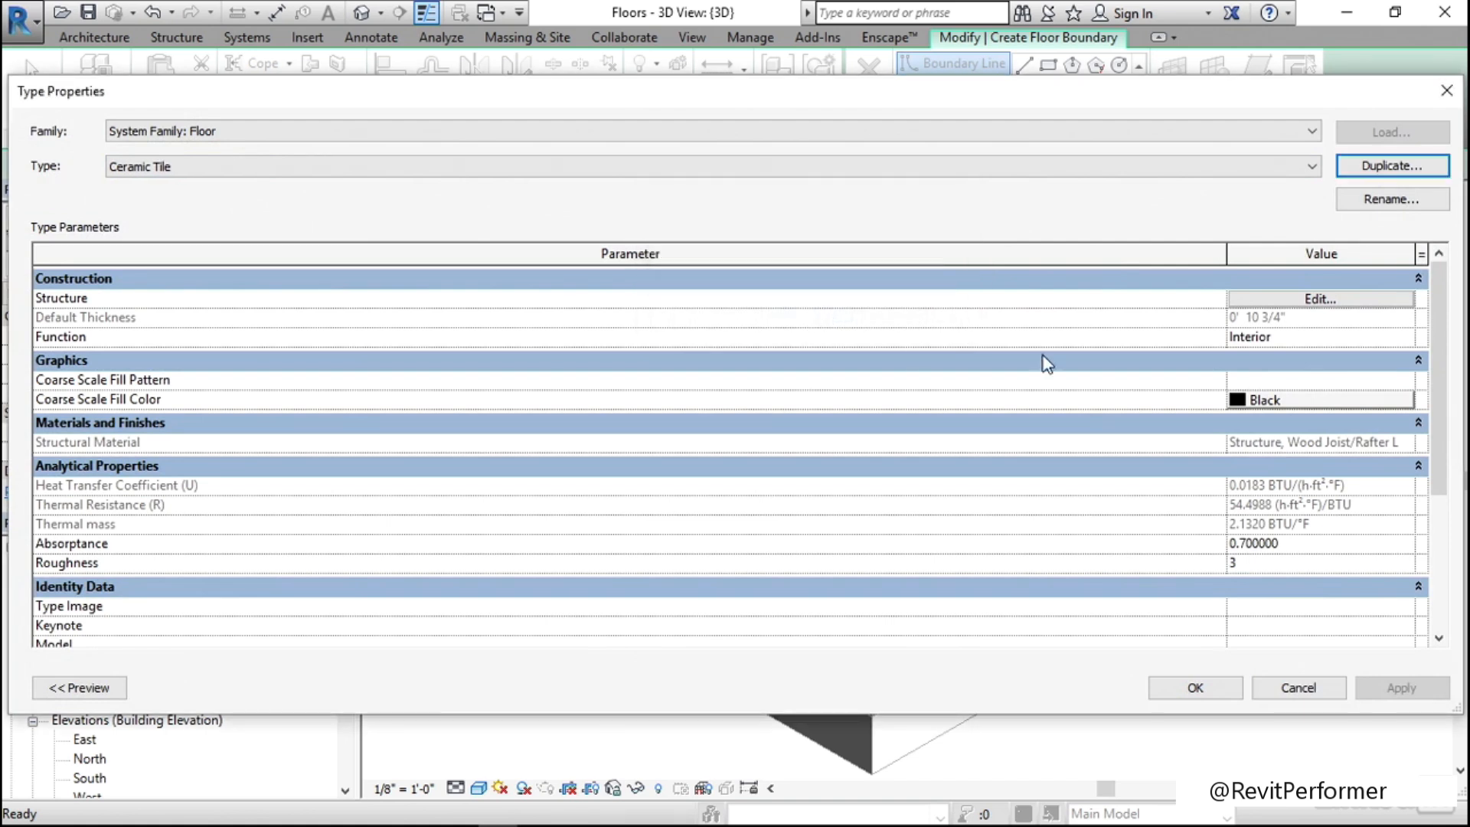
- Delete the wood joist/rafter structure layer from the Ceramic Tile type's assembly
{"action": "left_click", "coordinate": [1315, 299]}
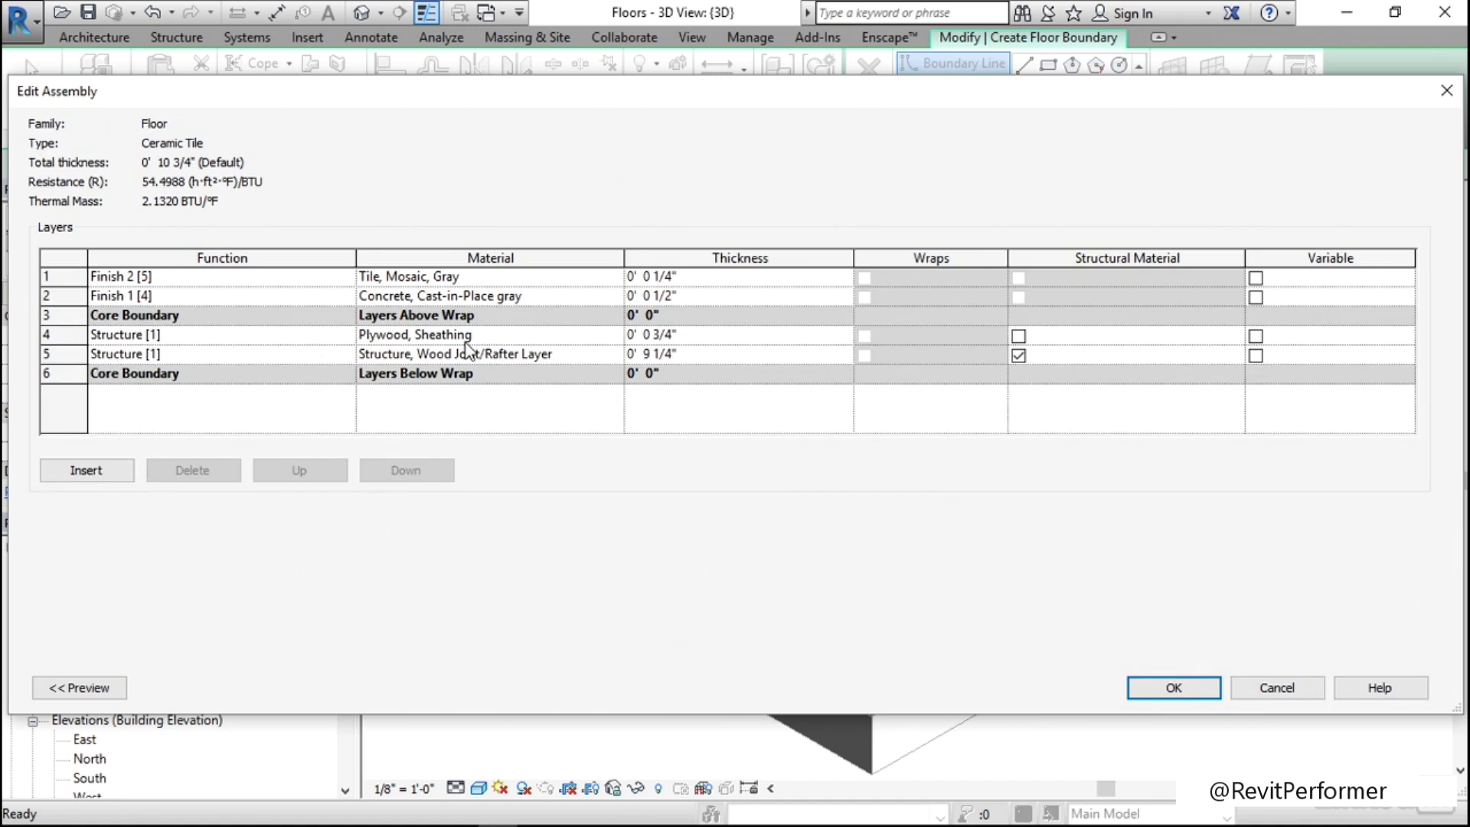
{"action": "left_click", "coordinate": [48, 354]}
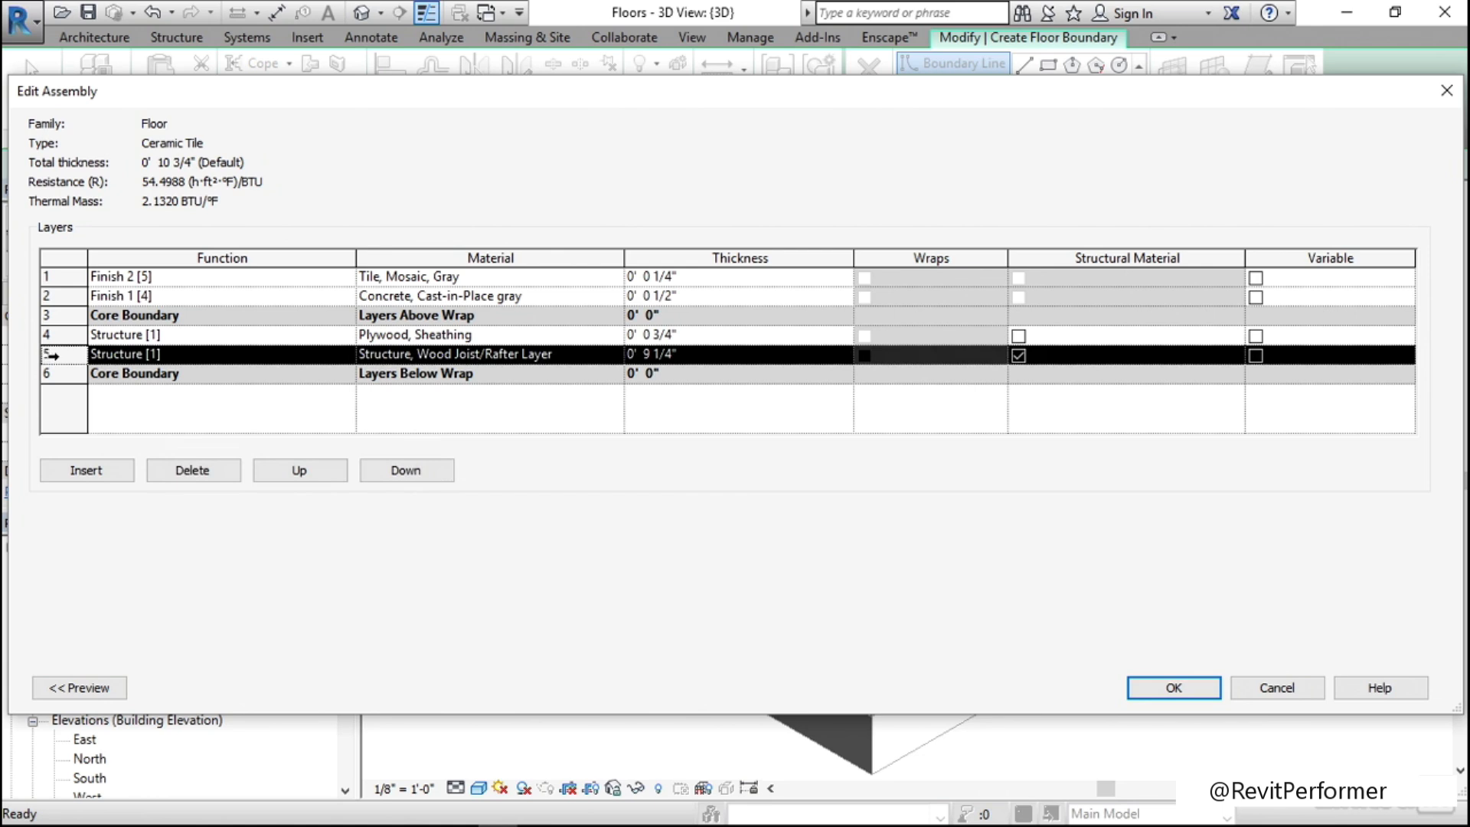
{"action": "left_click", "coordinate": [187, 472]}
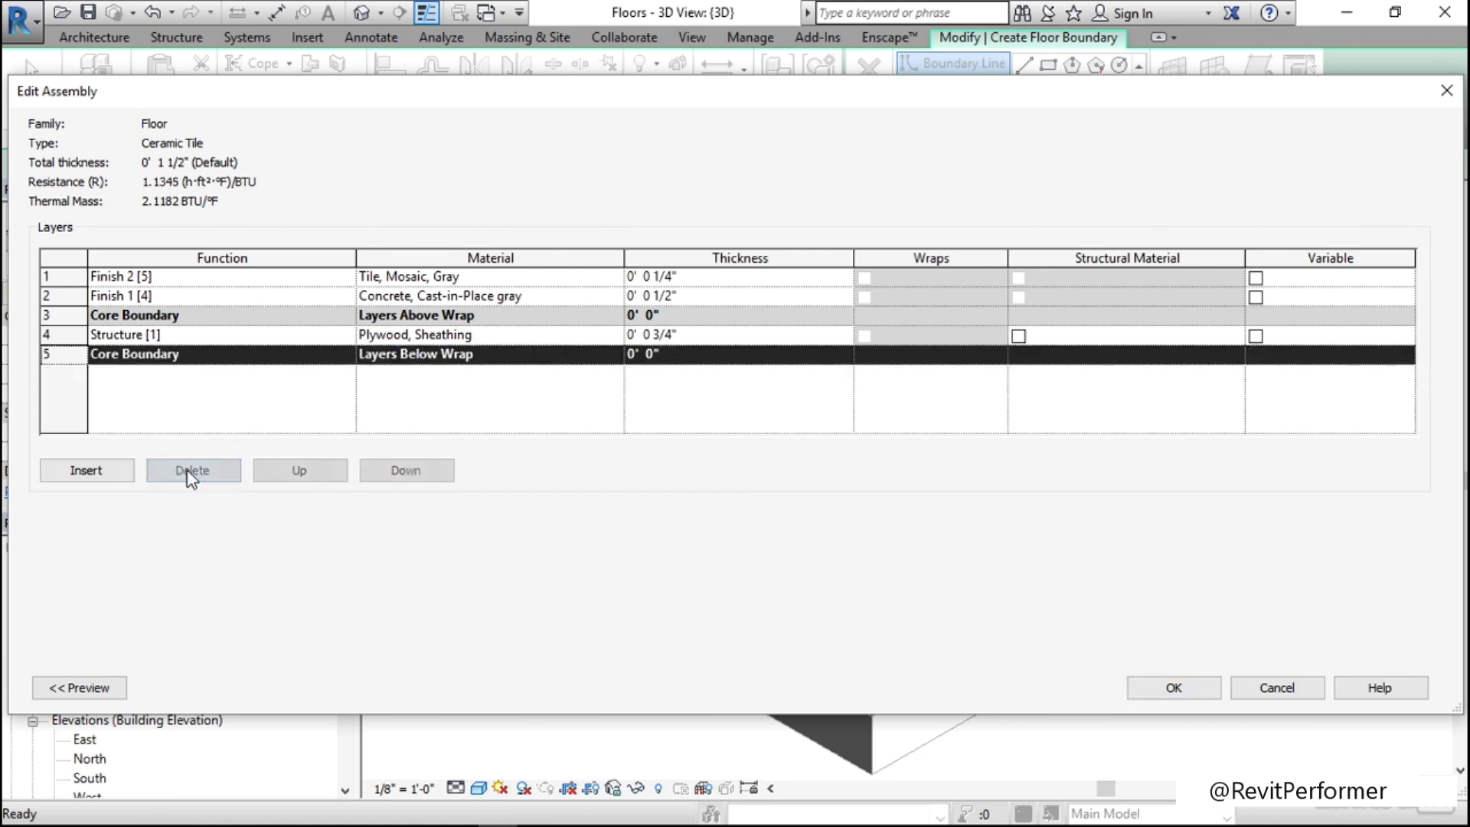
- Move the concrete Finish 1 layer inside the core boundary, delete the plywood sheathing layer, and apply the Ceramic Tile type
{"action": "left_click", "coordinate": [55, 335]}
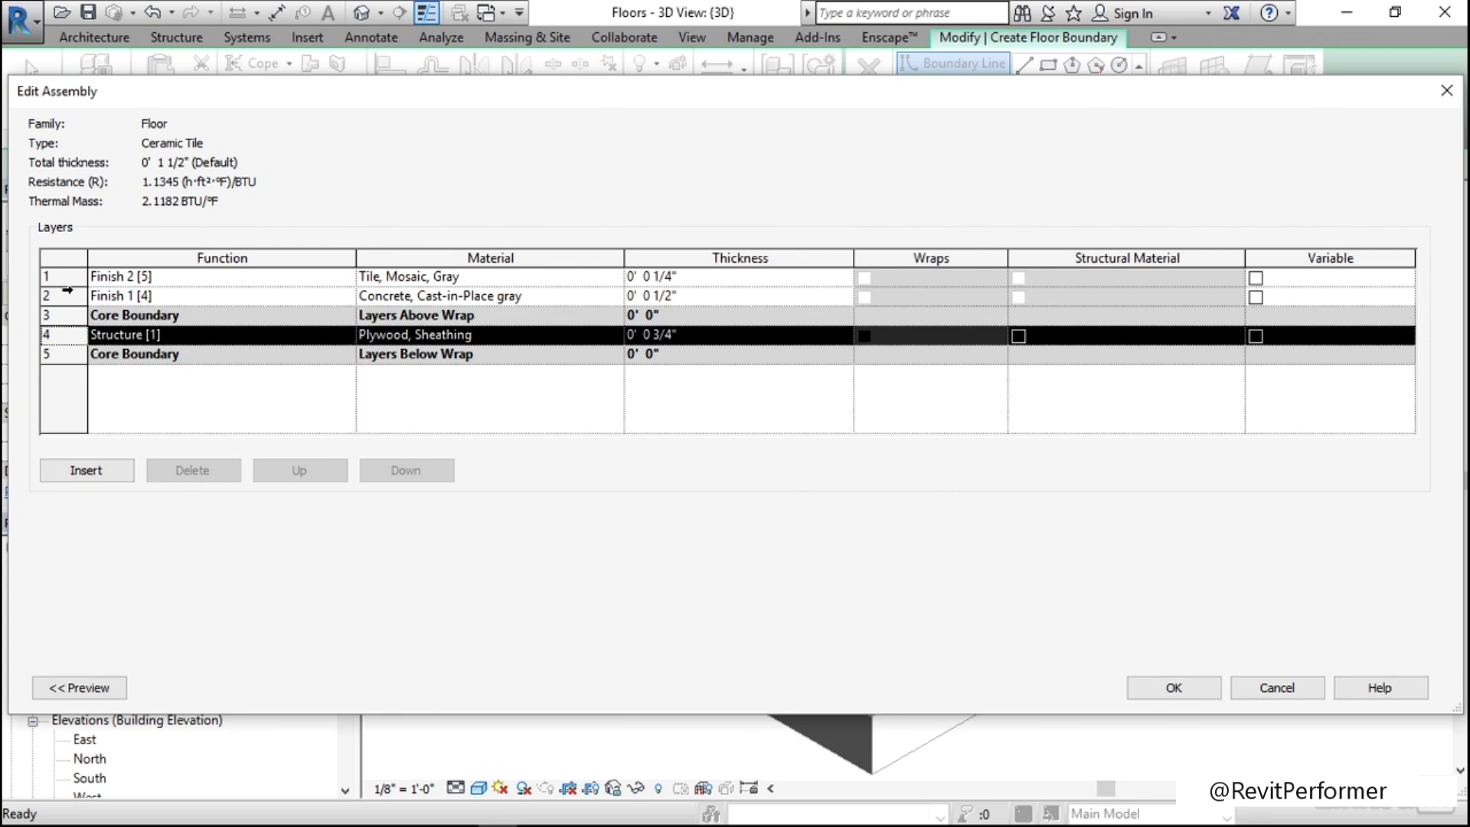
{"action": "left_click", "coordinate": [69, 296]}
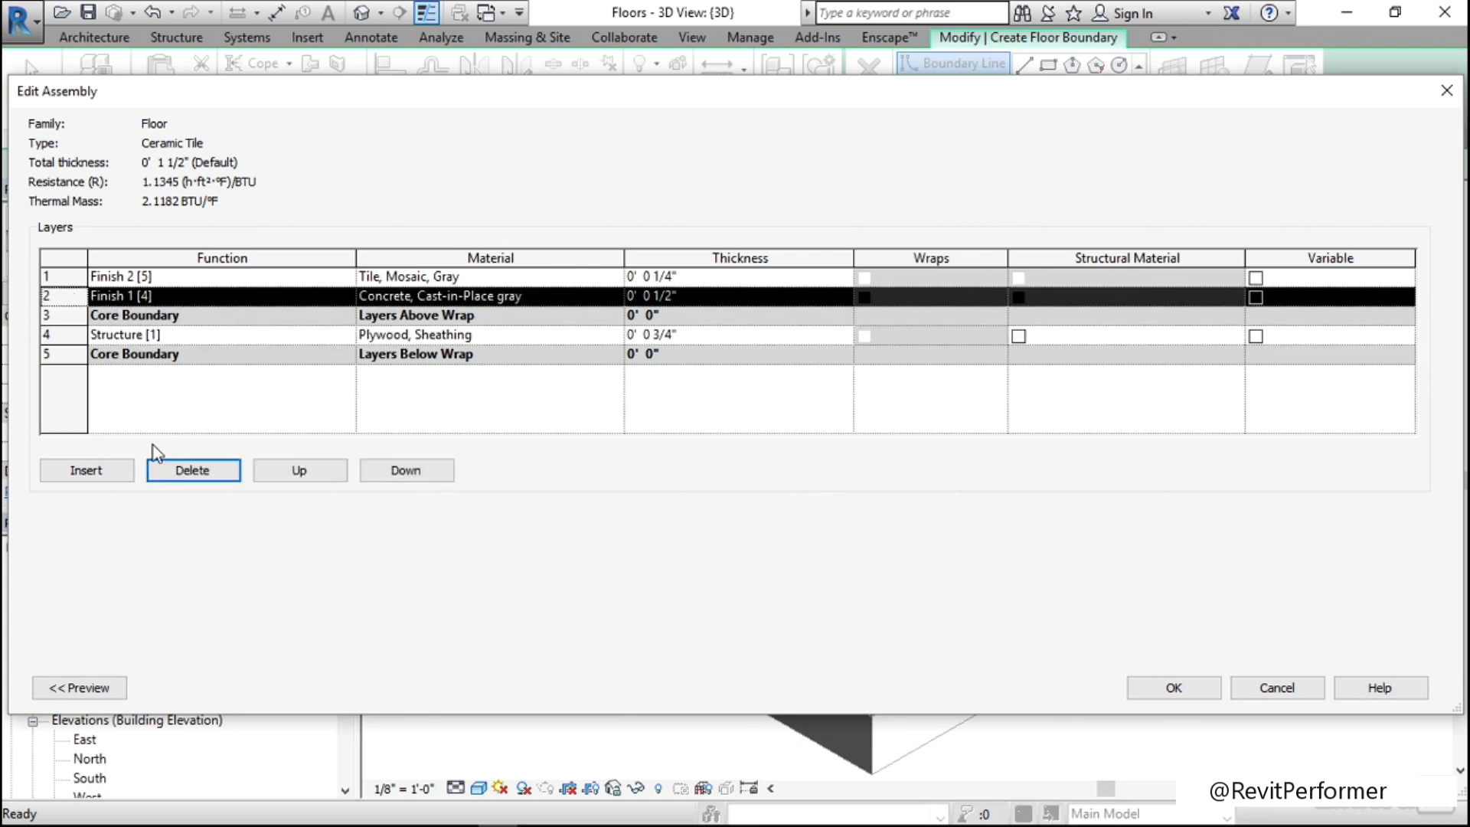
{"action": "left_click", "coordinate": [413, 471]}
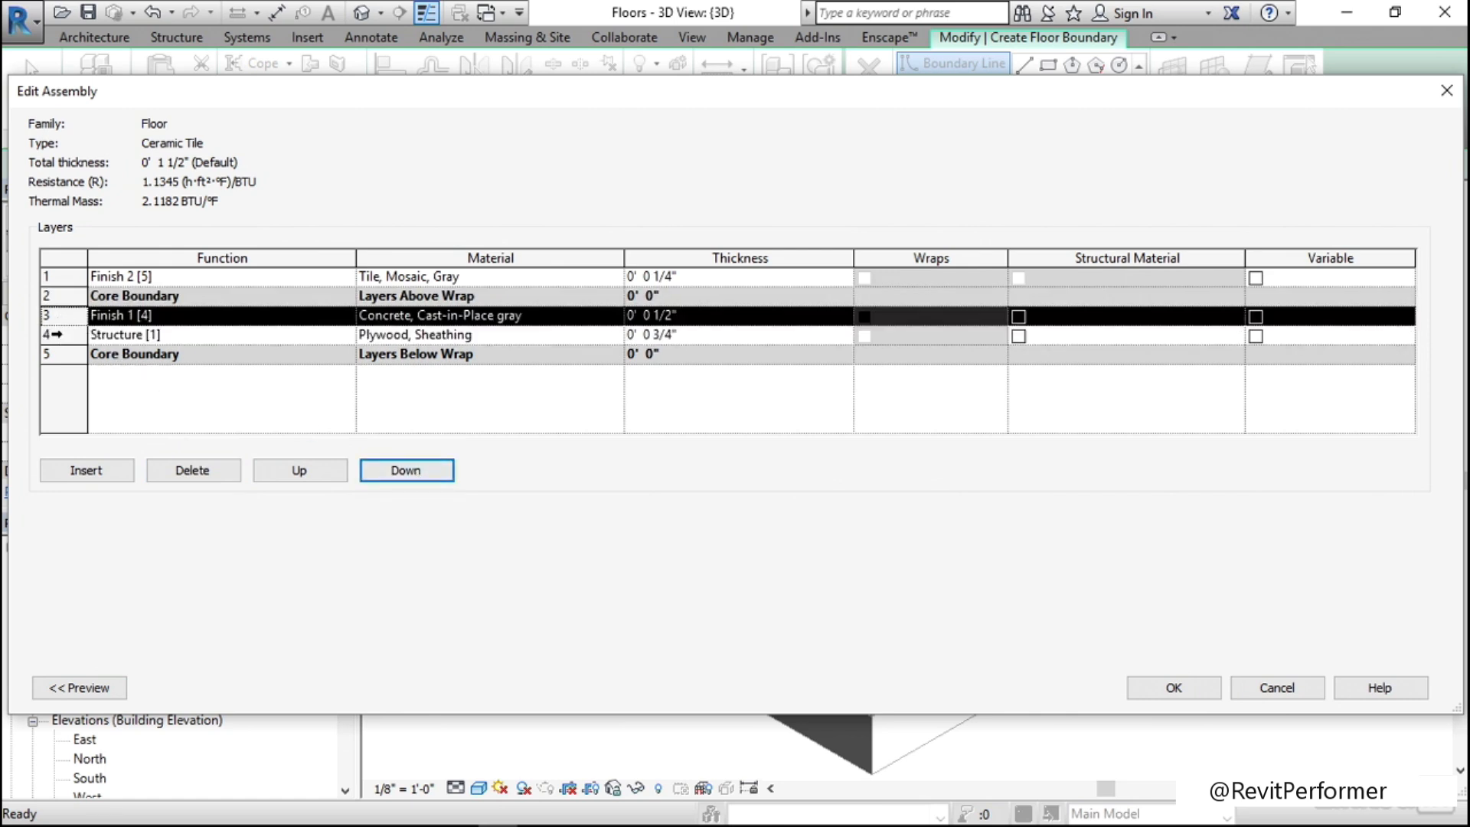
{"action": "left_click", "coordinate": [56, 335]}
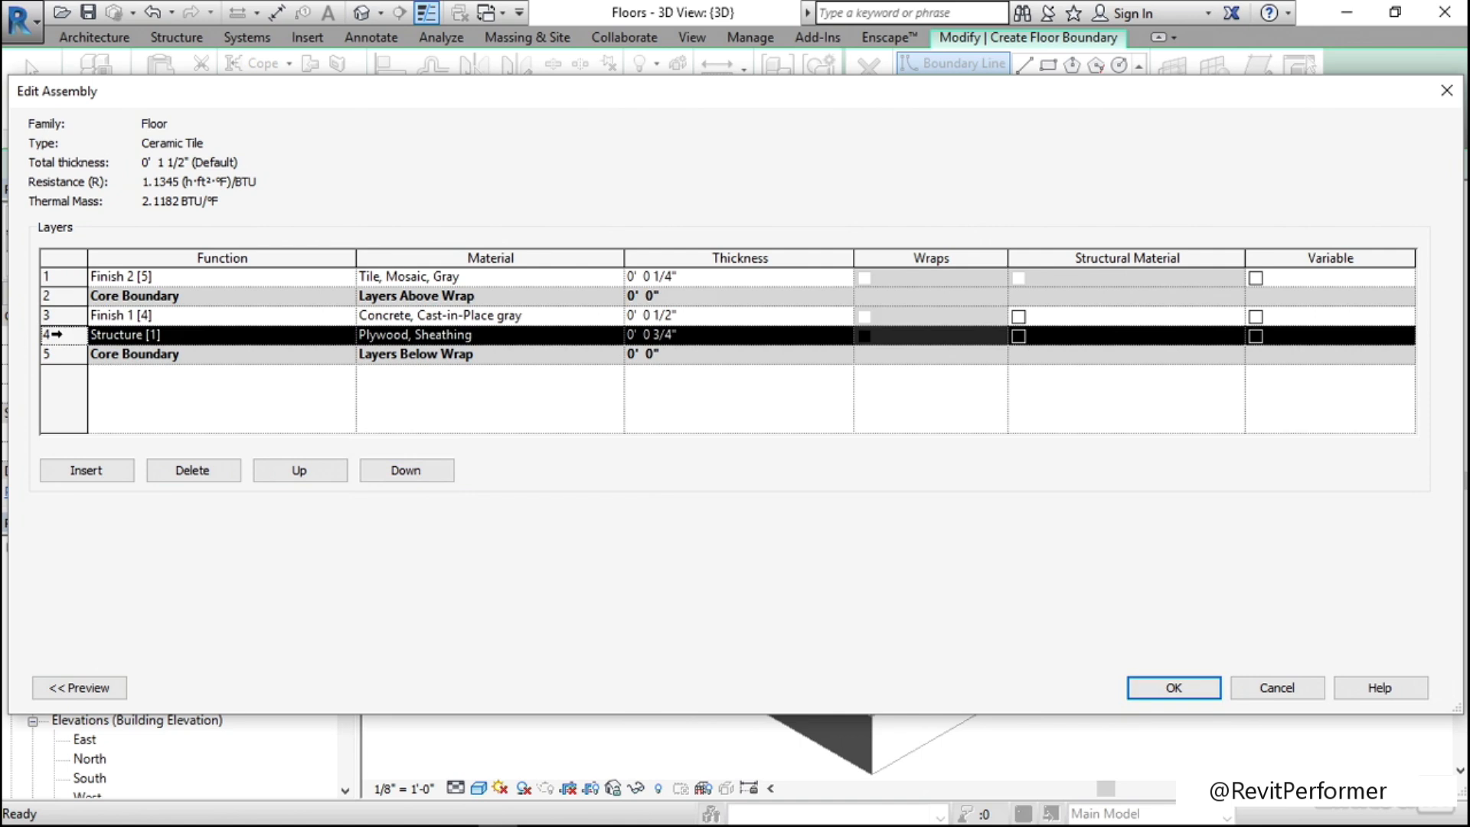
{"action": "left_click", "coordinate": [201, 472]}
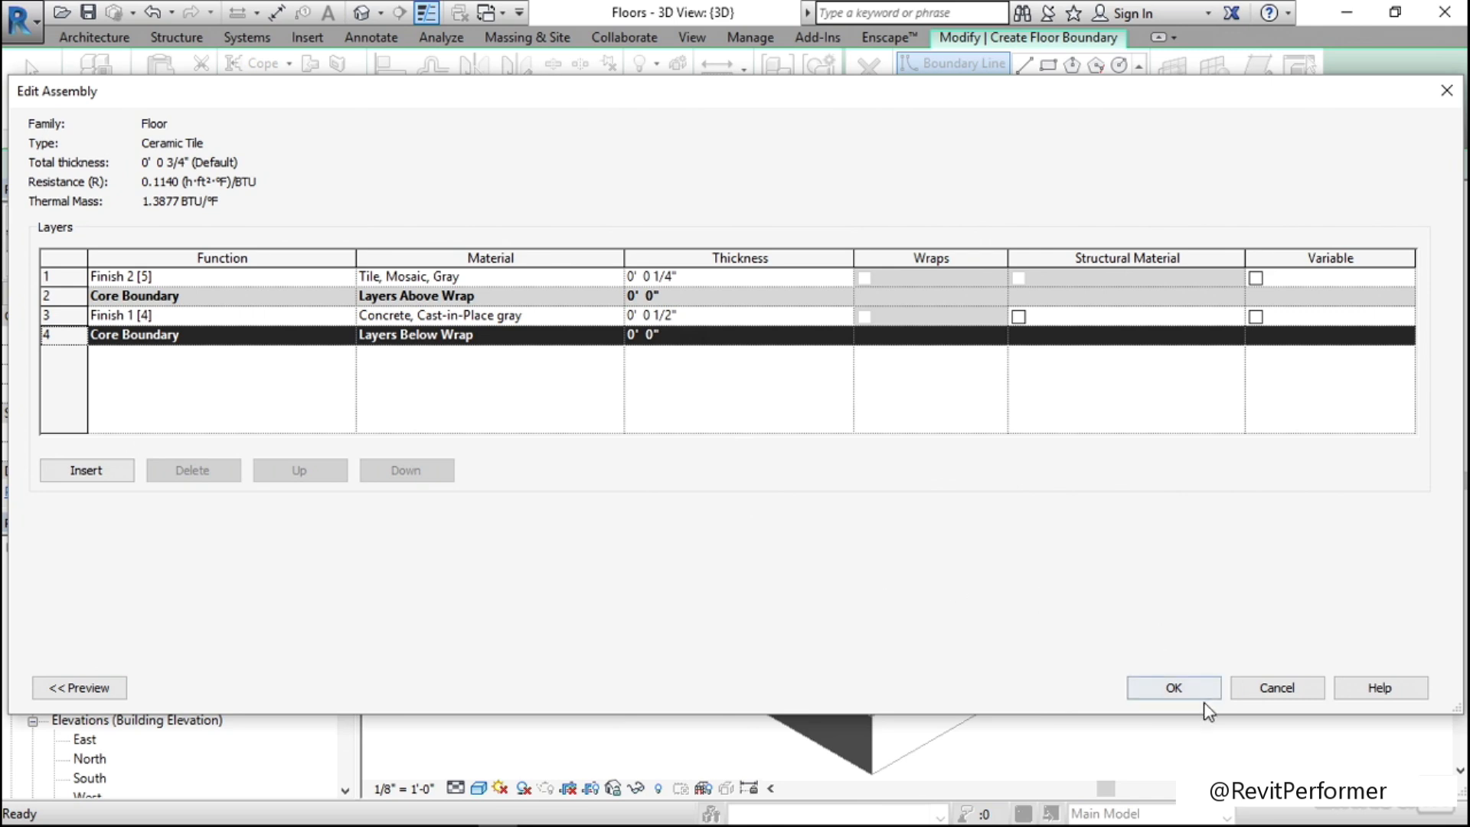
{"action": "left_click", "coordinate": [1185, 689]}
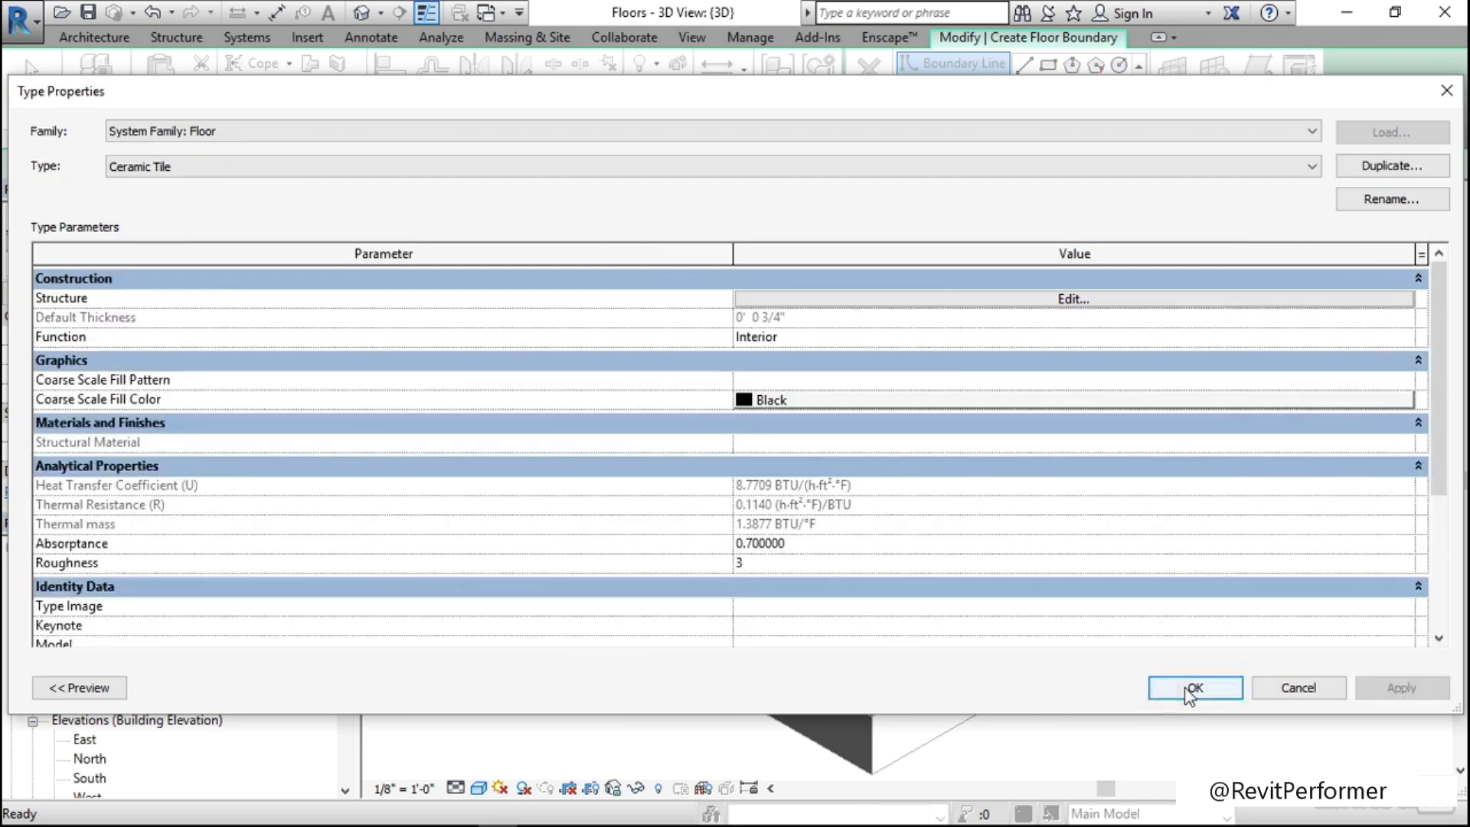
{"action": "left_click", "coordinate": [1230, 689]}
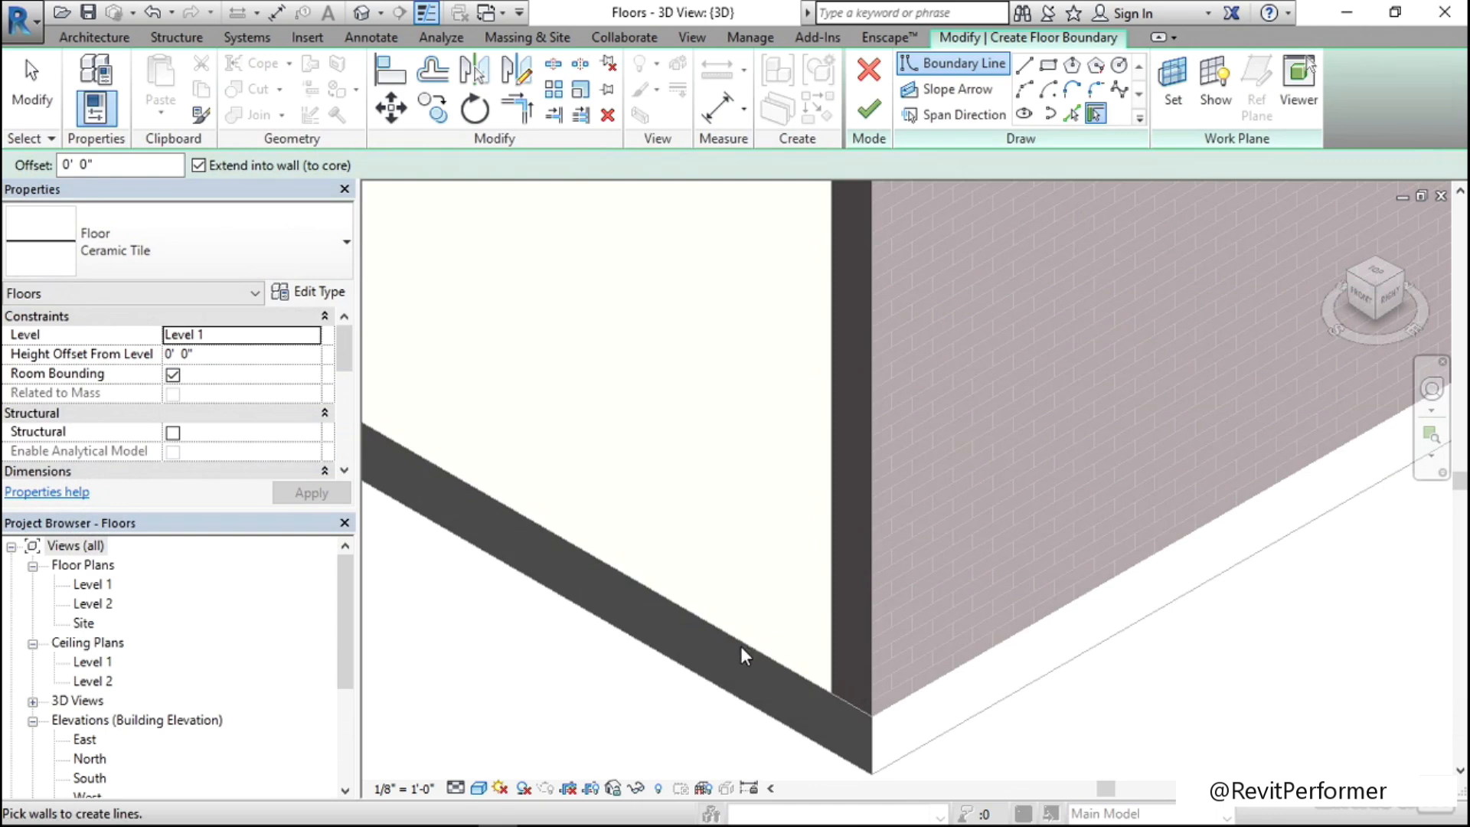
- Open the Level 1 floor plan, choose a rectangular boundary, and set the floor's height offset from level to 3/4"
{"action": "scroll", "coordinate": [702, 679], "scroll_direction": "down", "scroll_amount": 3}
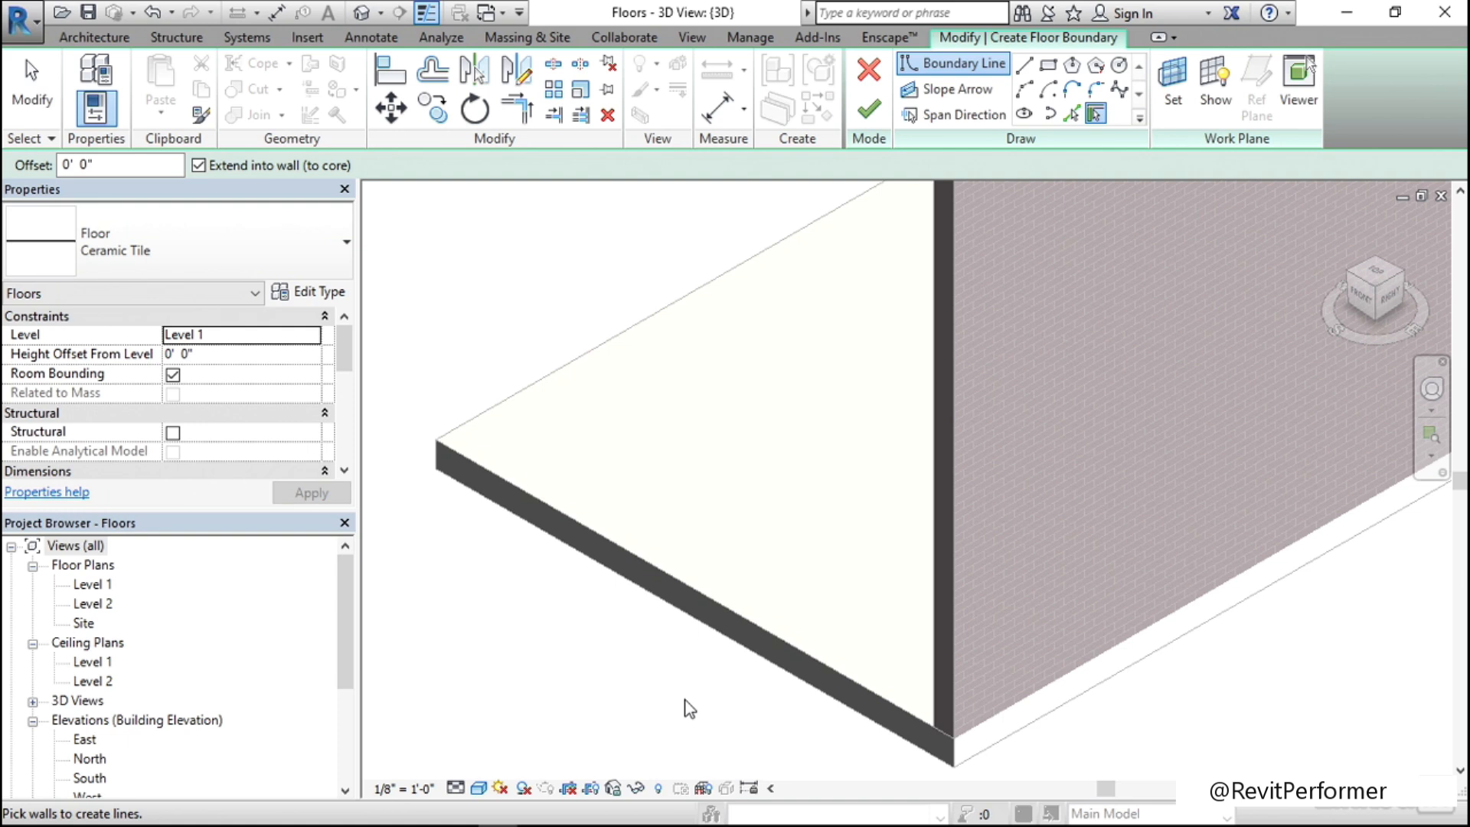
{"action": "scroll", "coordinate": [666, 699], "scroll_direction": "down", "scroll_amount": 2}
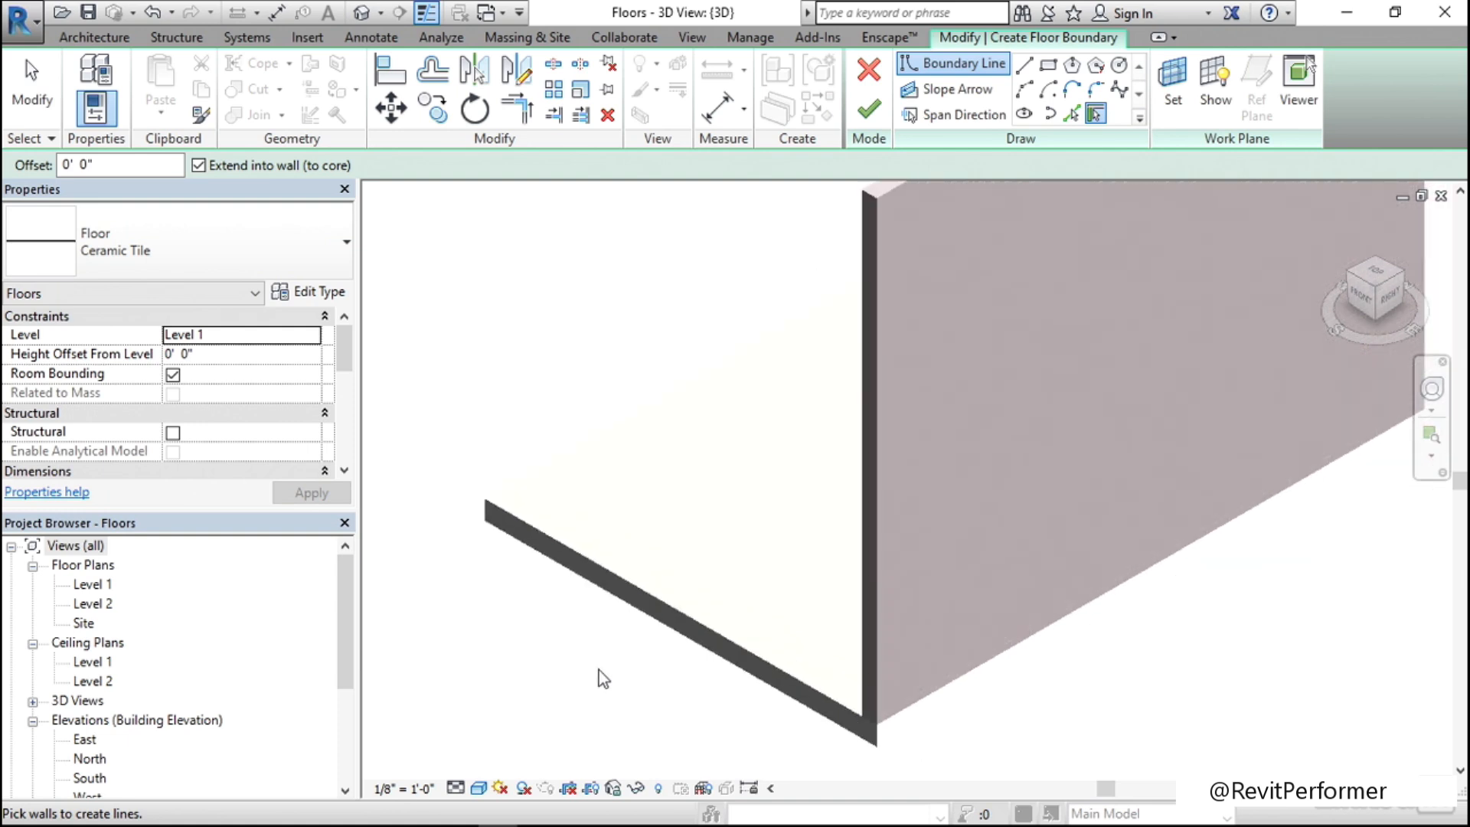
{"action": "double_click", "coordinate": [95, 585]}
{"action": "scroll", "coordinate": [853, 458], "scroll_direction": "up", "scroll_amount": 3}
{"action": "scroll", "coordinate": [863, 456], "scroll_direction": "up", "scroll_amount": 1}
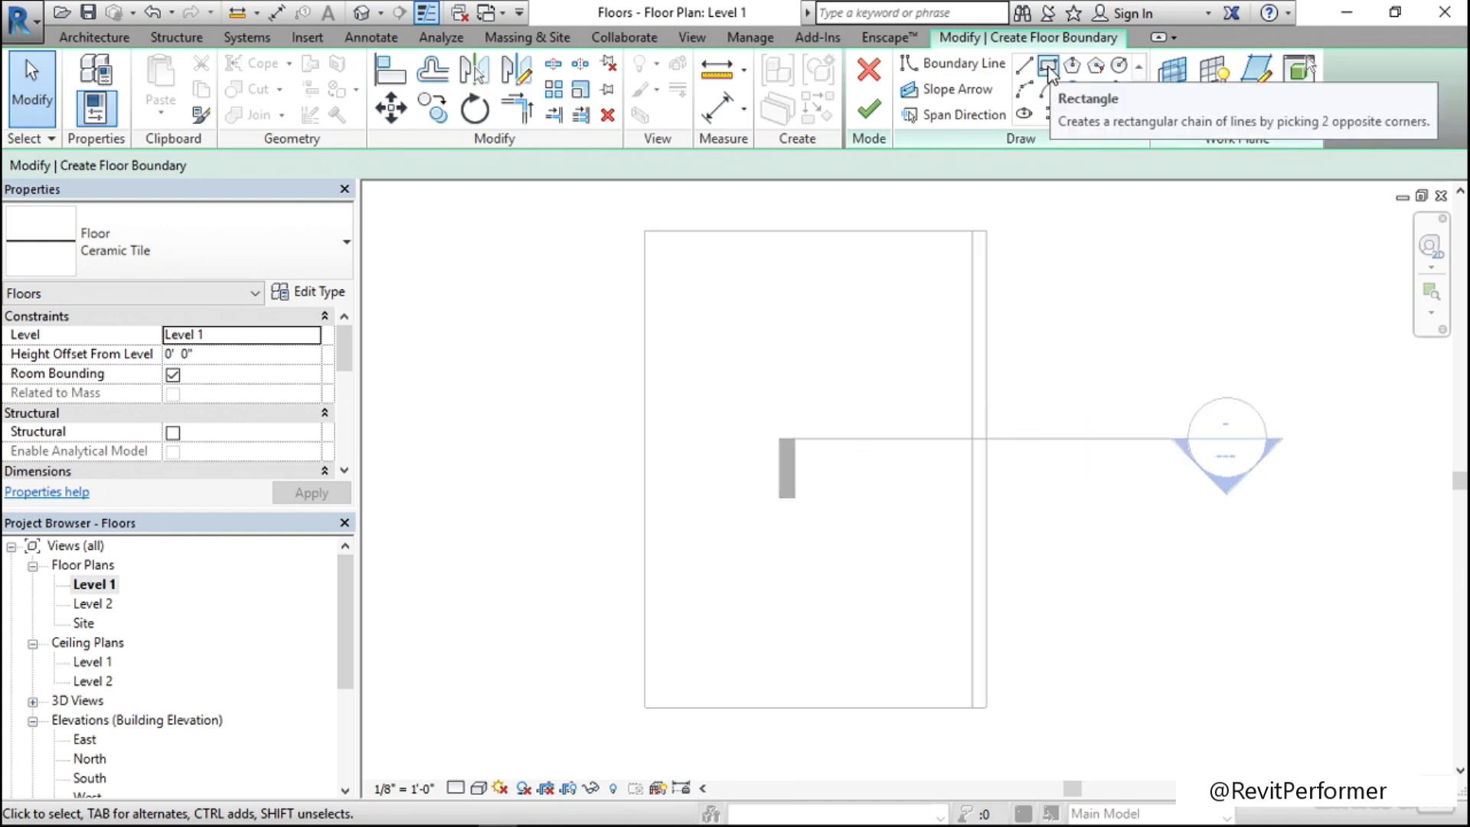
{"action": "left_click", "coordinate": [1048, 68]}
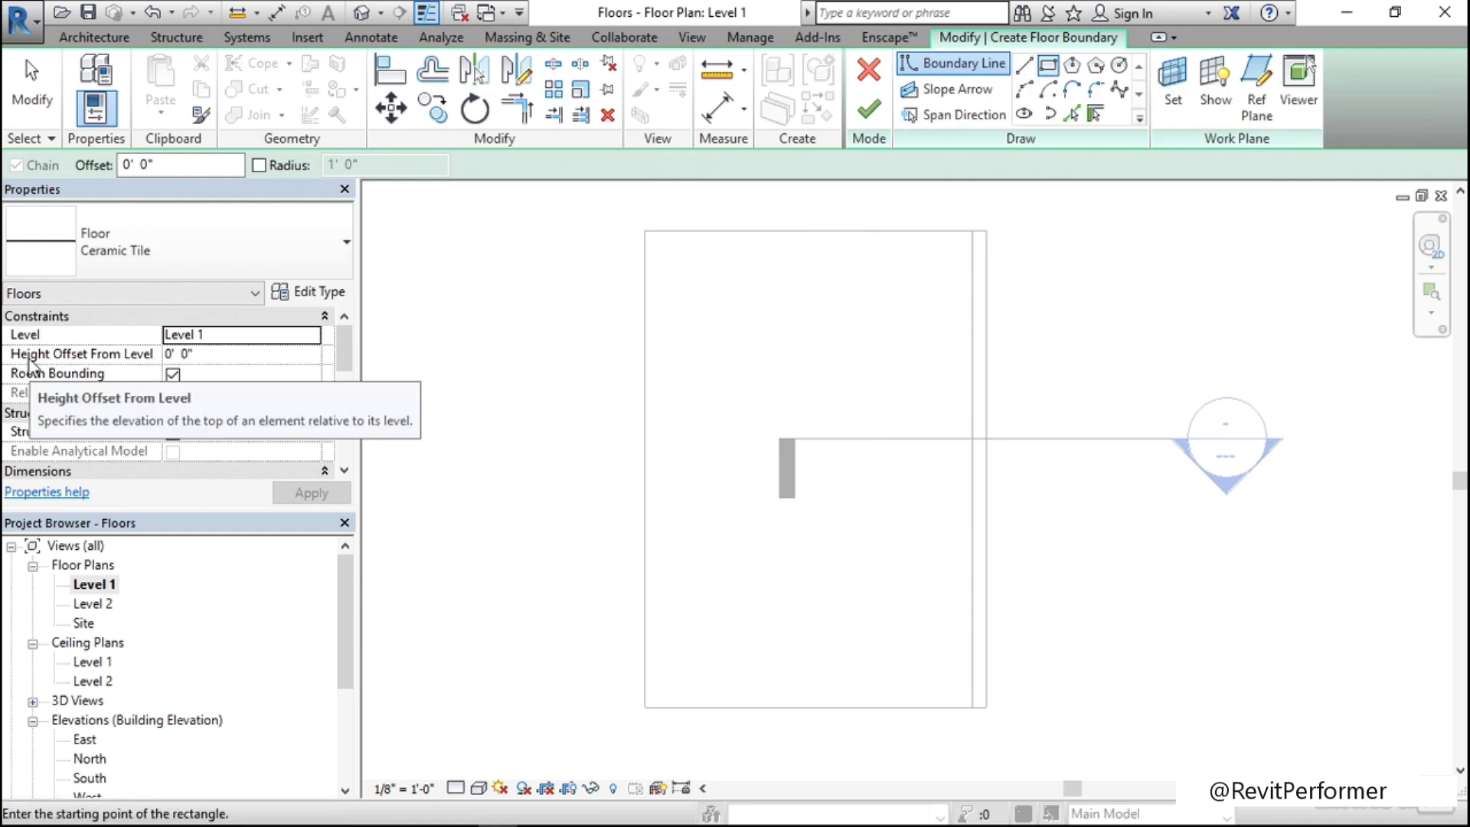
{"action": "left_click", "coordinate": [219, 357]}
{"action": "left_click", "coordinate": [220, 356]}
{"action": "type", "text": "3/4"}
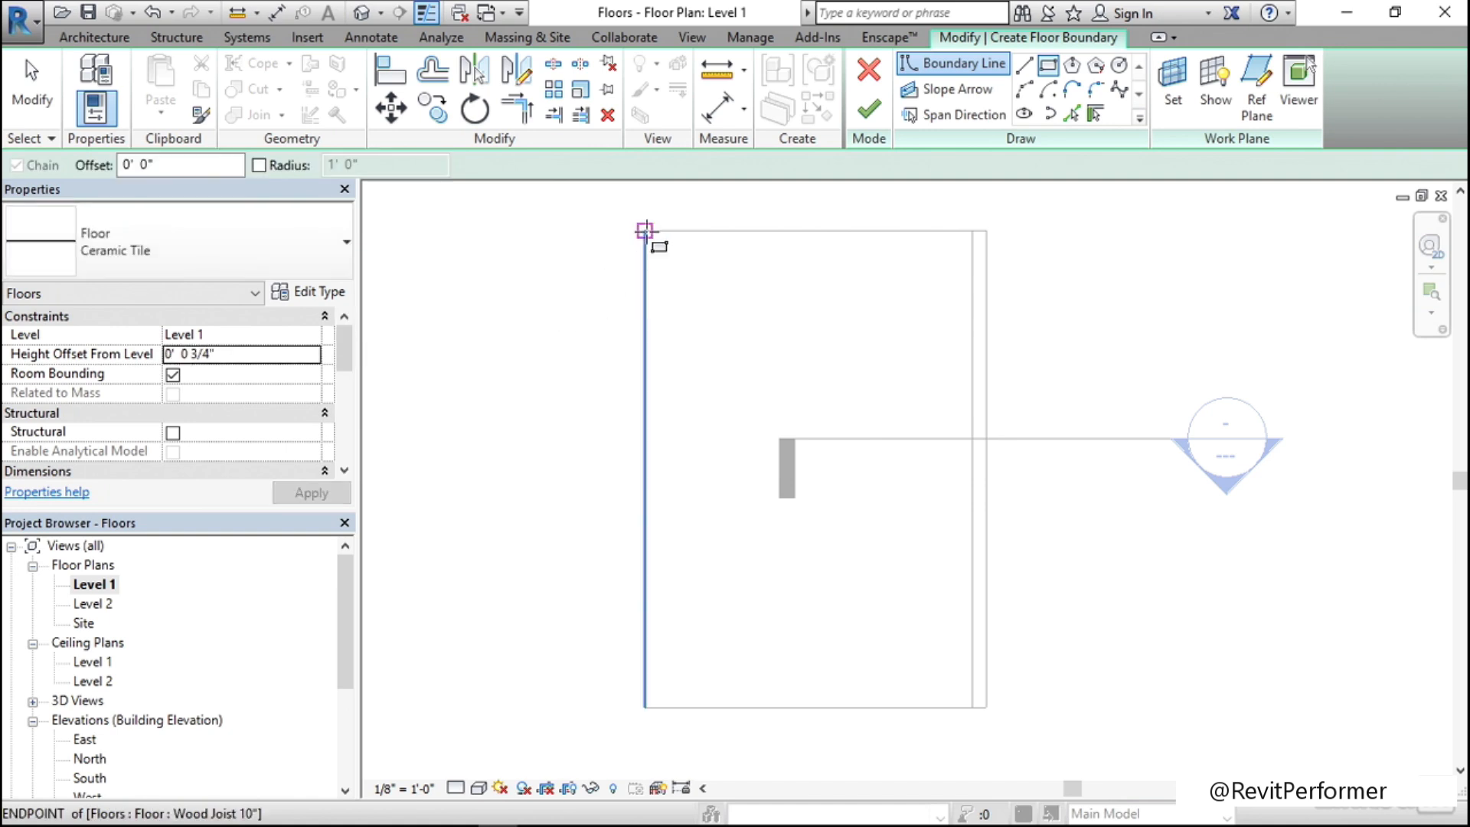
- Sketch a 24'-0" long rectangular boundary over the wood joist floor up to the wall's inner face, and lock all four sides
{"action": "left_click", "coordinate": [645, 230]}
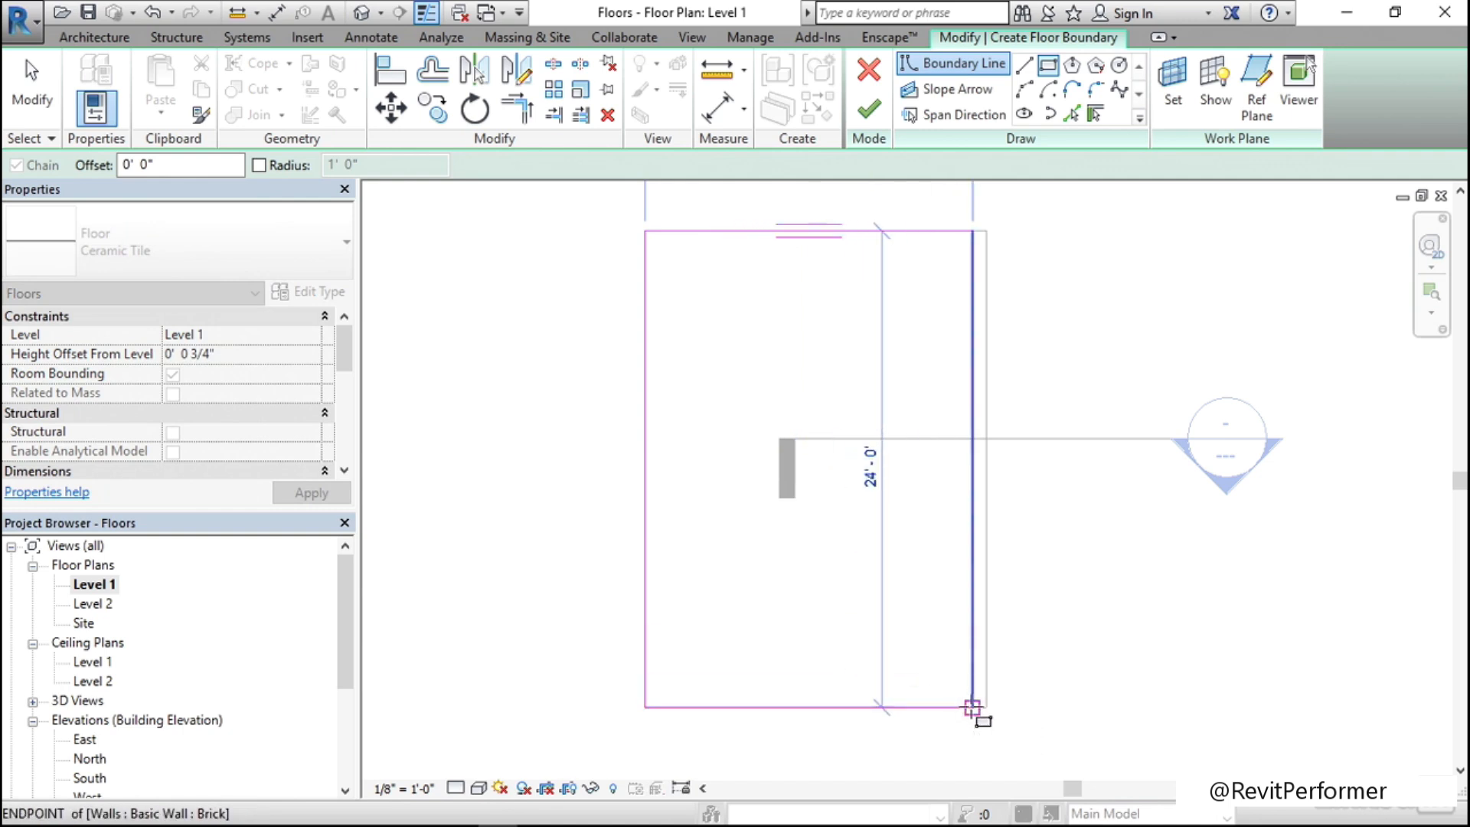
{"action": "left_click", "coordinate": [972, 706]}
{"action": "left_click", "coordinate": [848, 676]}
{"action": "left_click", "coordinate": [678, 502]}
{"action": "left_click", "coordinate": [781, 262]}
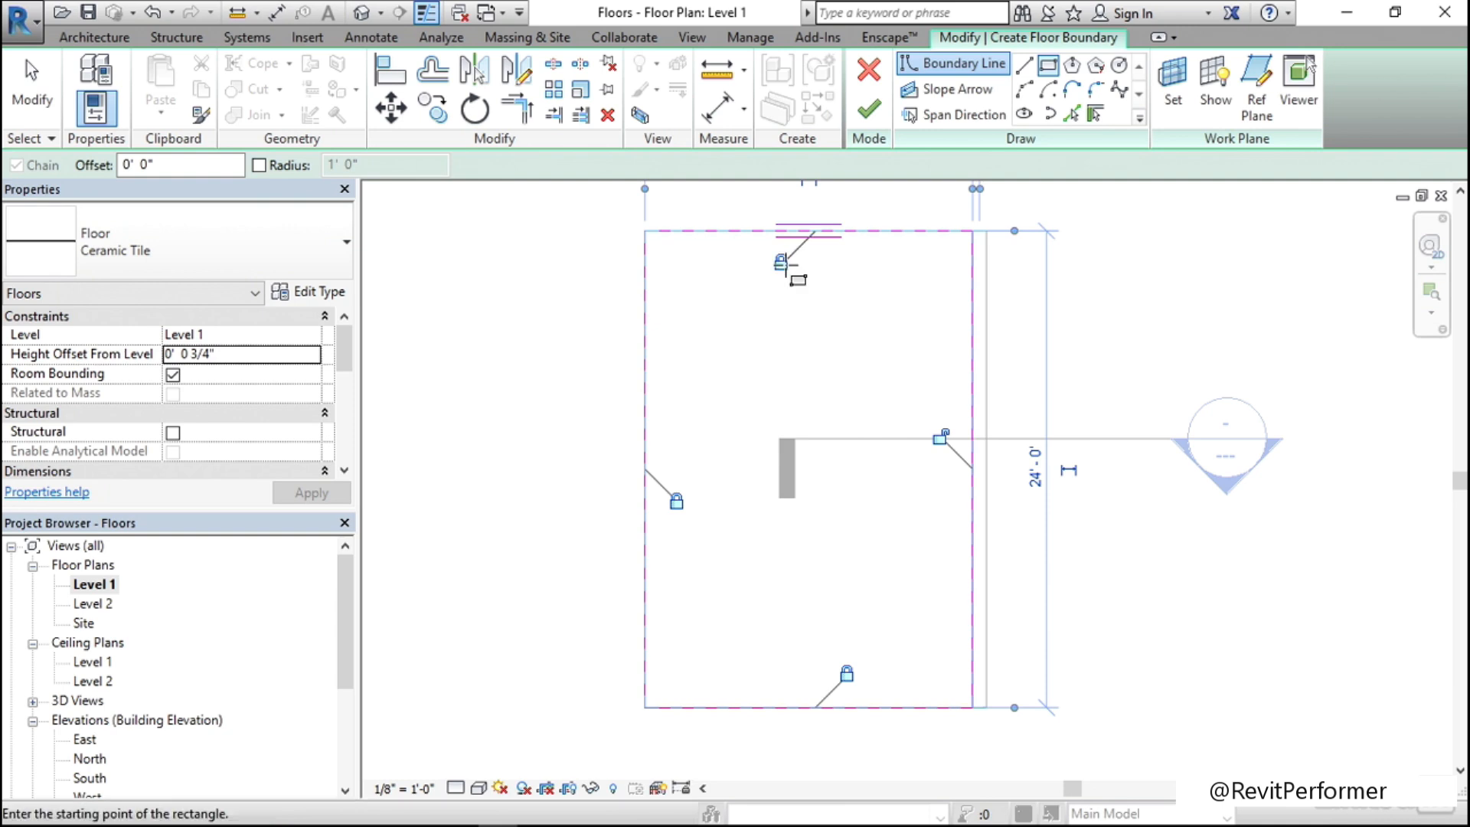
{"action": "left_click", "coordinate": [939, 437]}
- Finish the Ceramic Tile floor sketch and switch to the default 3D view
{"action": "left_click", "coordinate": [873, 113]}
{"action": "left_click", "coordinate": [1096, 632]}
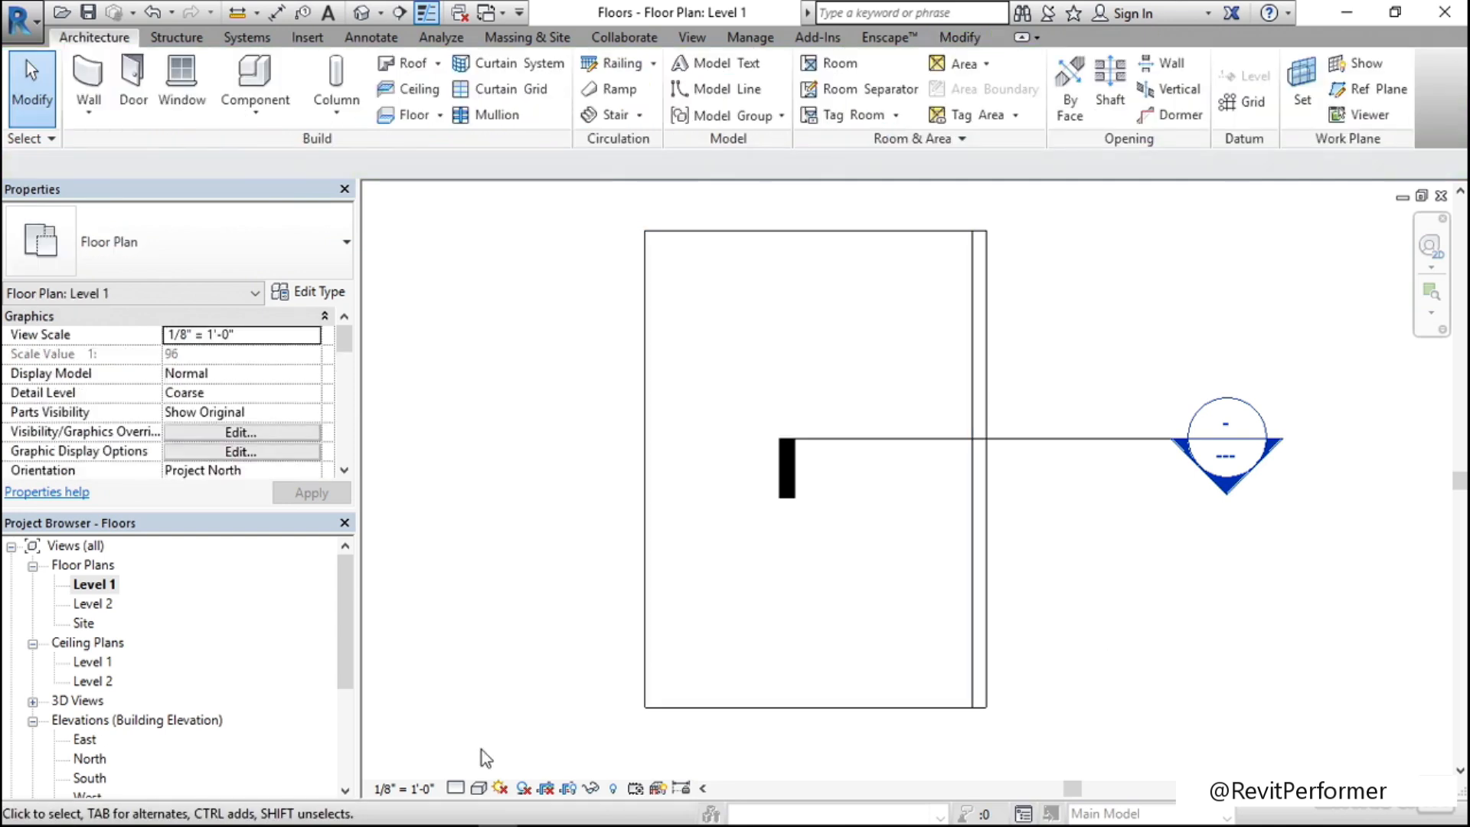
{"action": "left_click", "coordinate": [361, 16]}
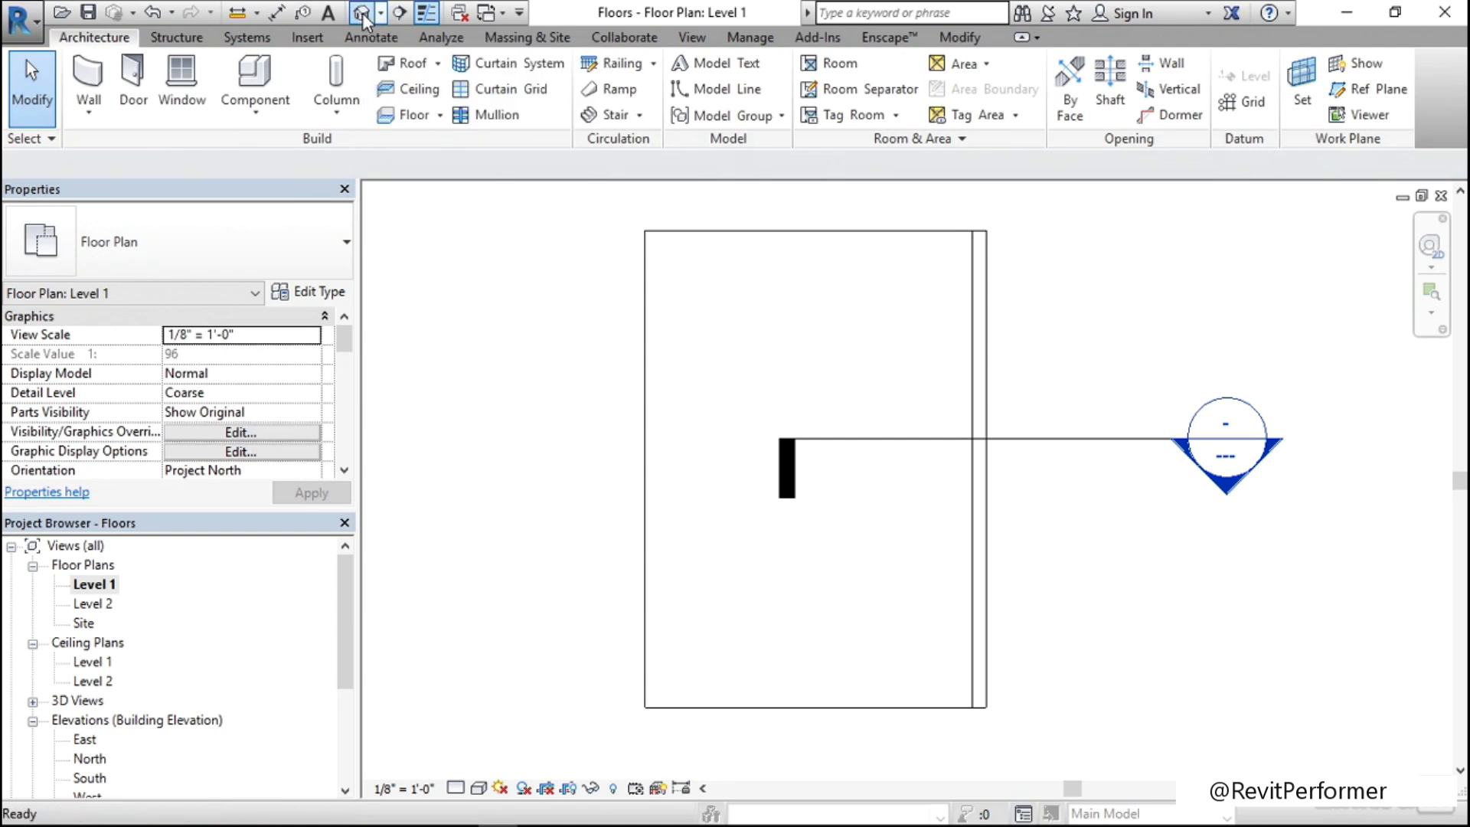
- Inspect the corner in 3D, selecting the Wood Joist 10" floor and the Ceramic Tile floor in turn to compare them
{"action": "scroll", "coordinate": [854, 758], "scroll_direction": "up", "scroll_amount": 5}
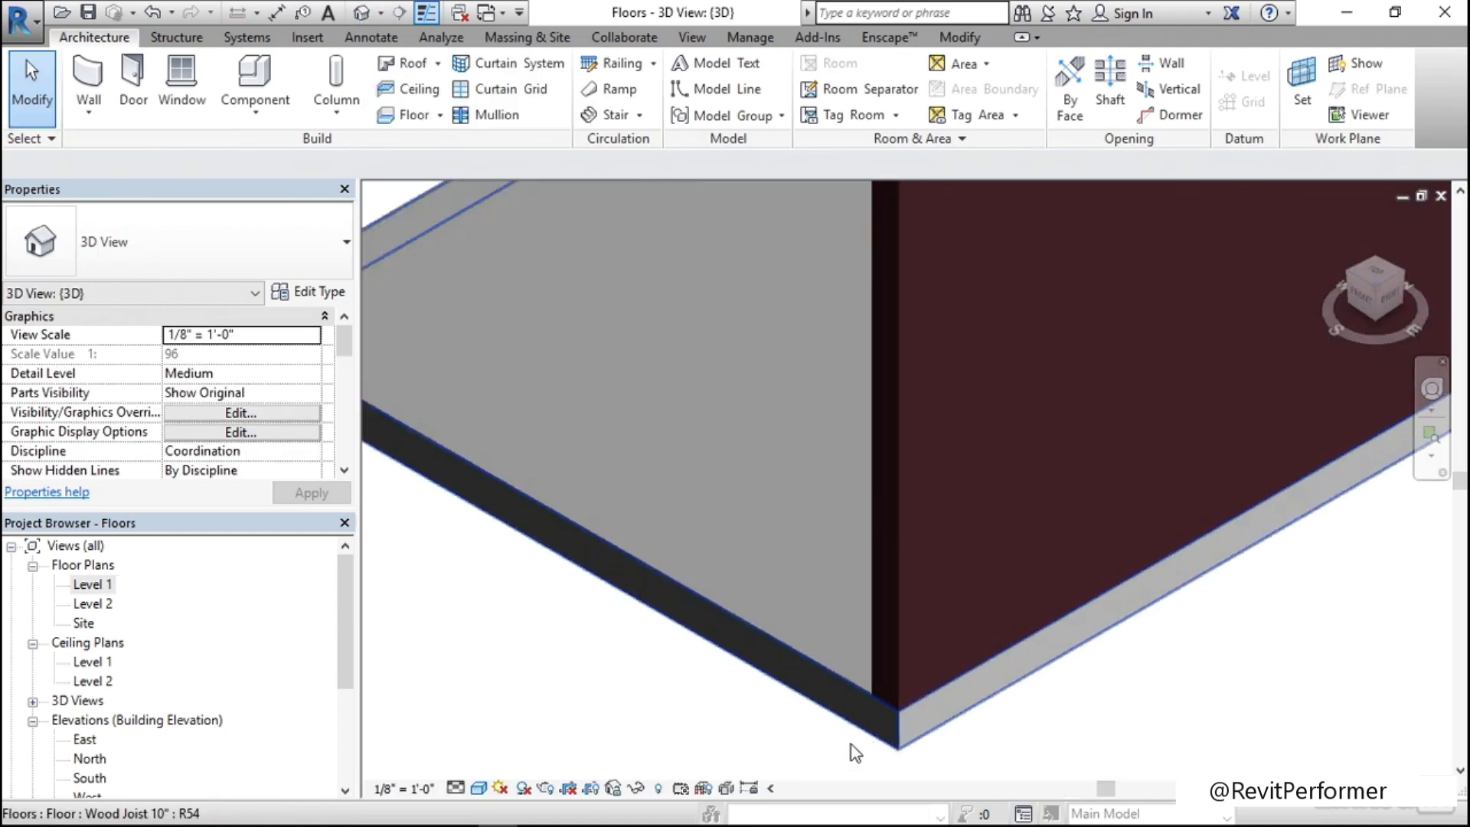
{"action": "scroll", "coordinate": [865, 689], "scroll_direction": "up", "scroll_amount": 3}
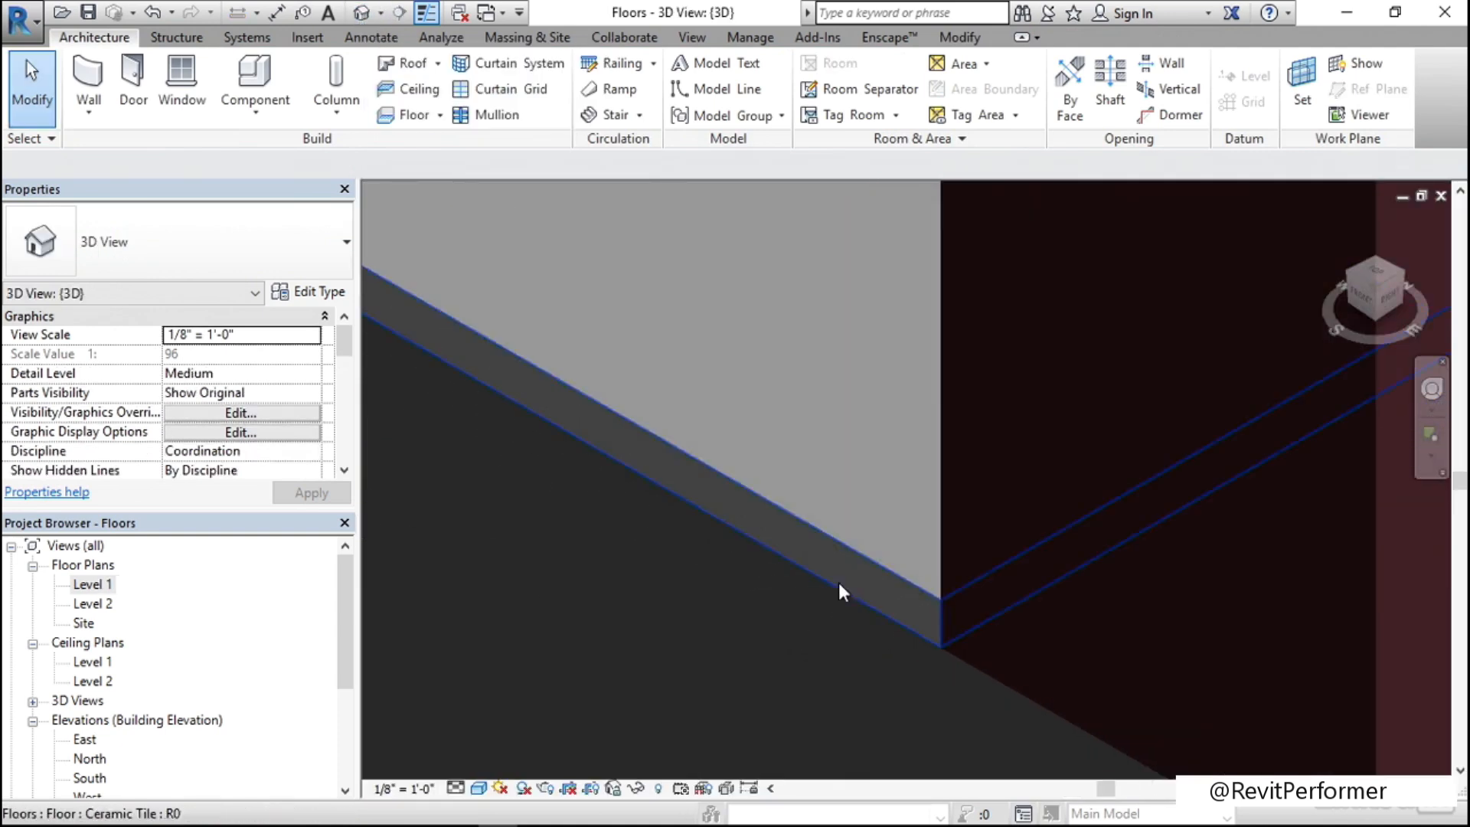
{"action": "scroll", "coordinate": [861, 574], "scroll_direction": "up", "scroll_amount": 5}
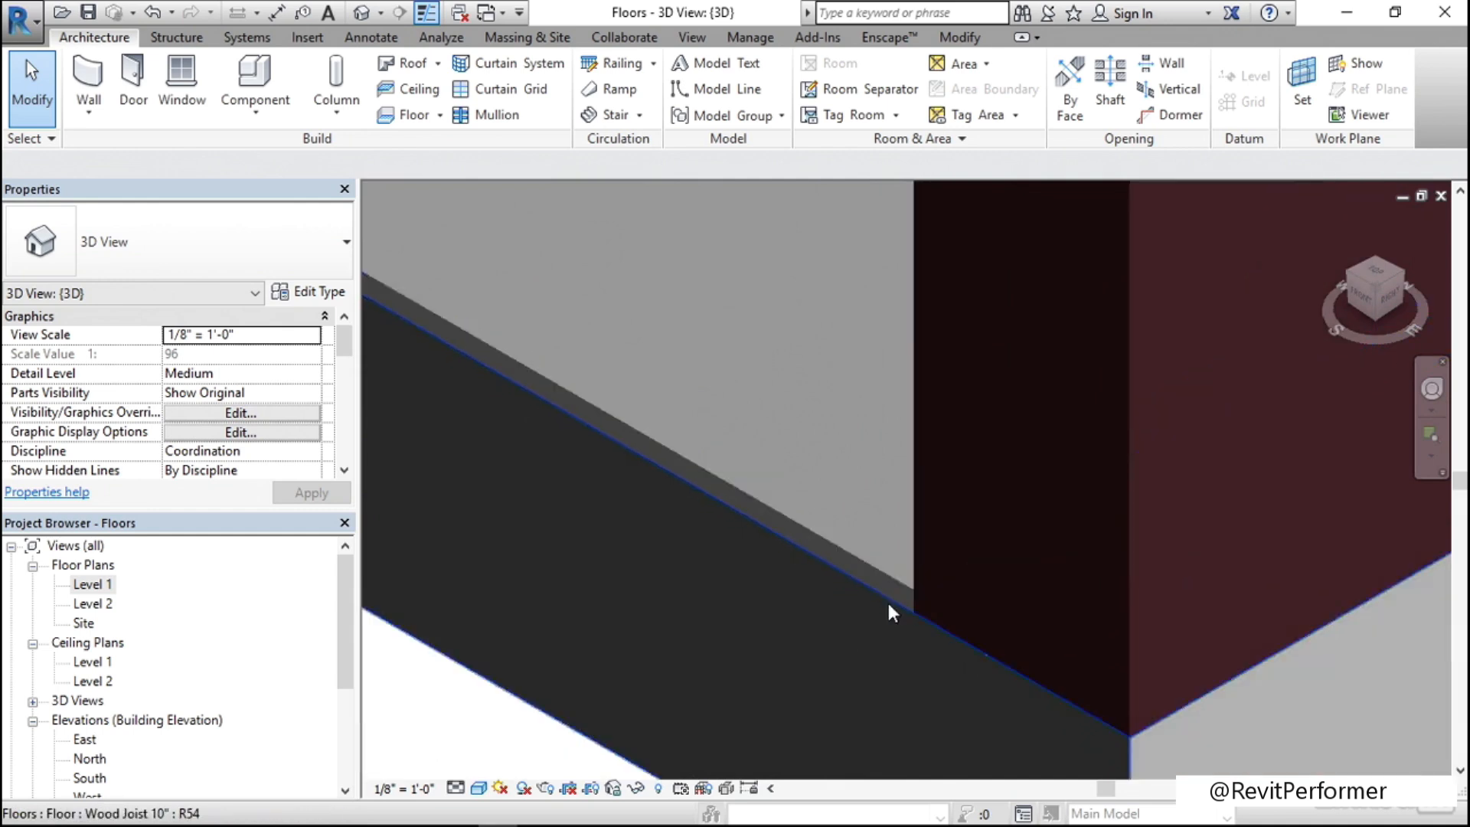
{"action": "left_click", "coordinate": [747, 682]}
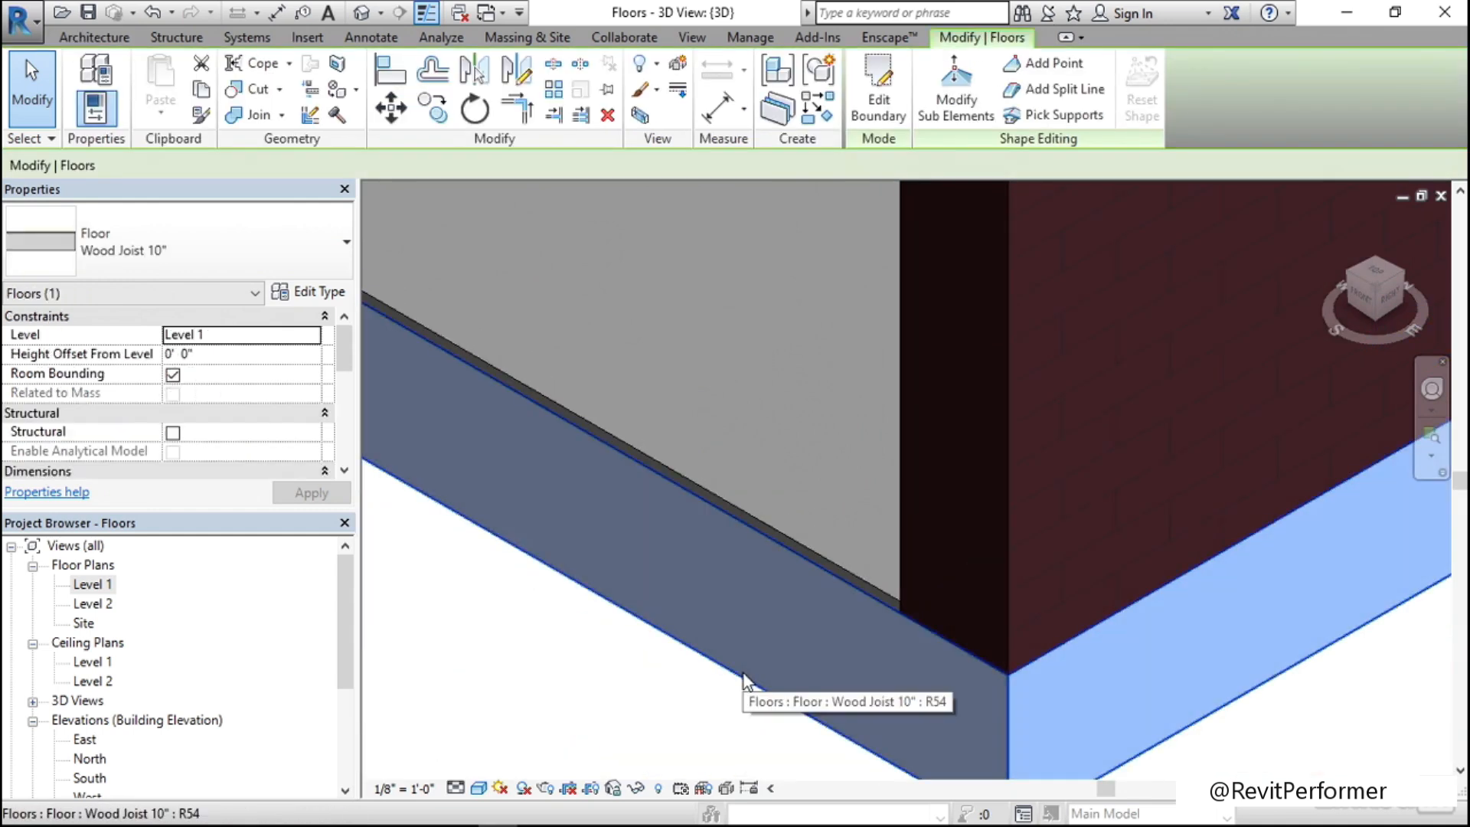
{"action": "left_click", "coordinate": [545, 647]}
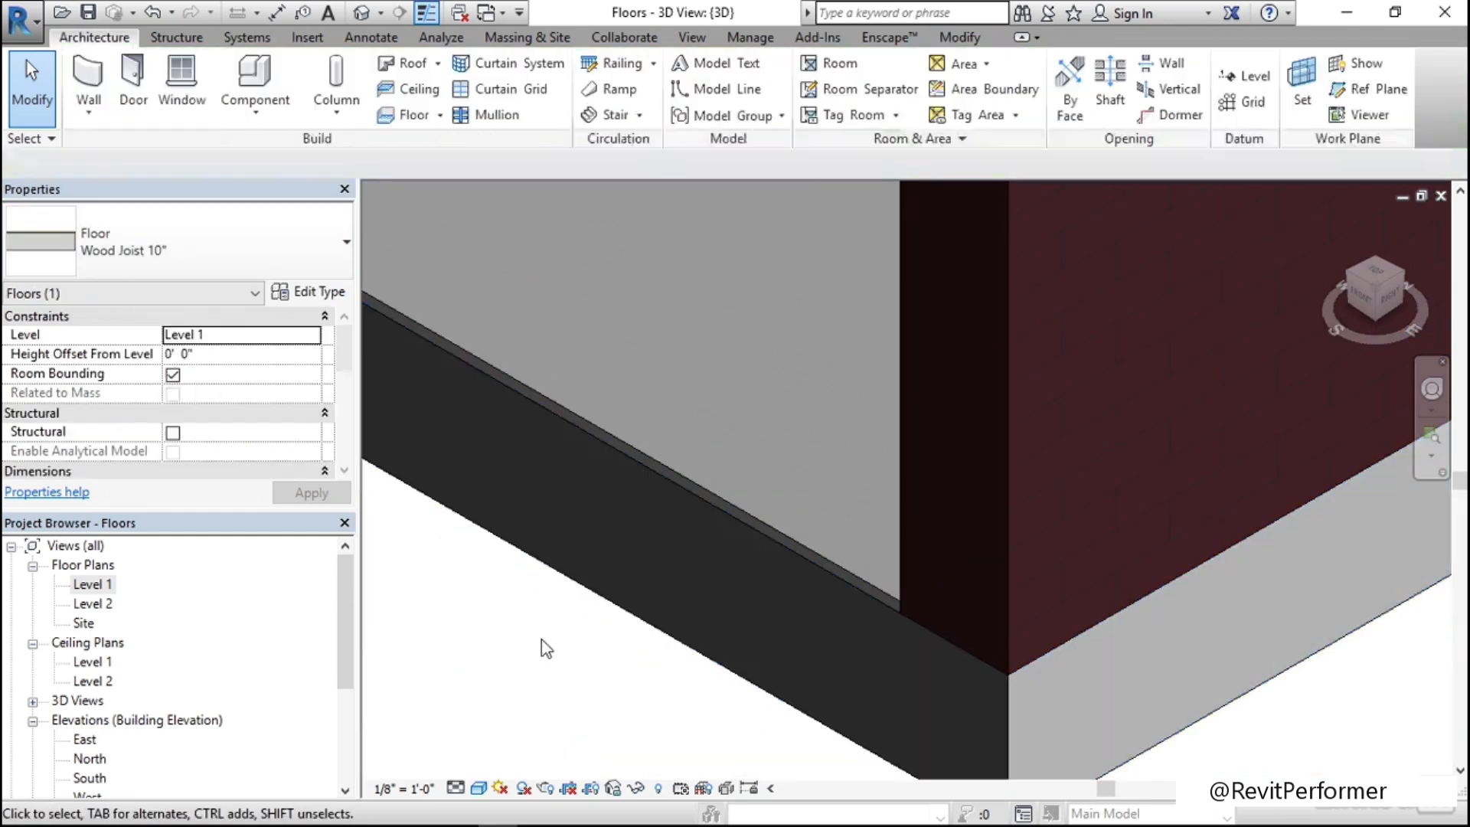
{"action": "left_click", "coordinate": [728, 499]}
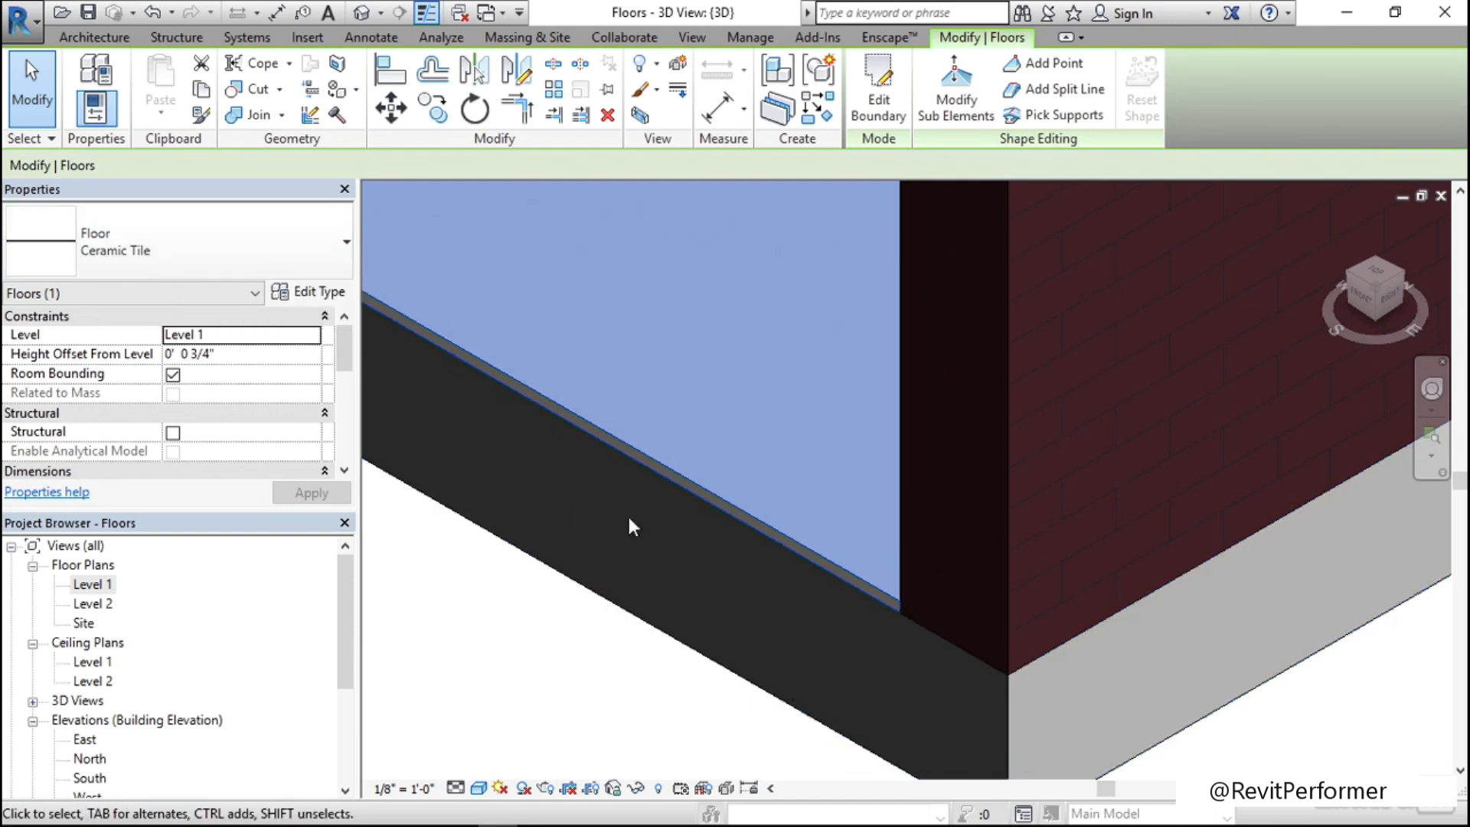
{"action": "scroll", "coordinate": [834, 696], "scroll_direction": "down", "scroll_amount": 2}
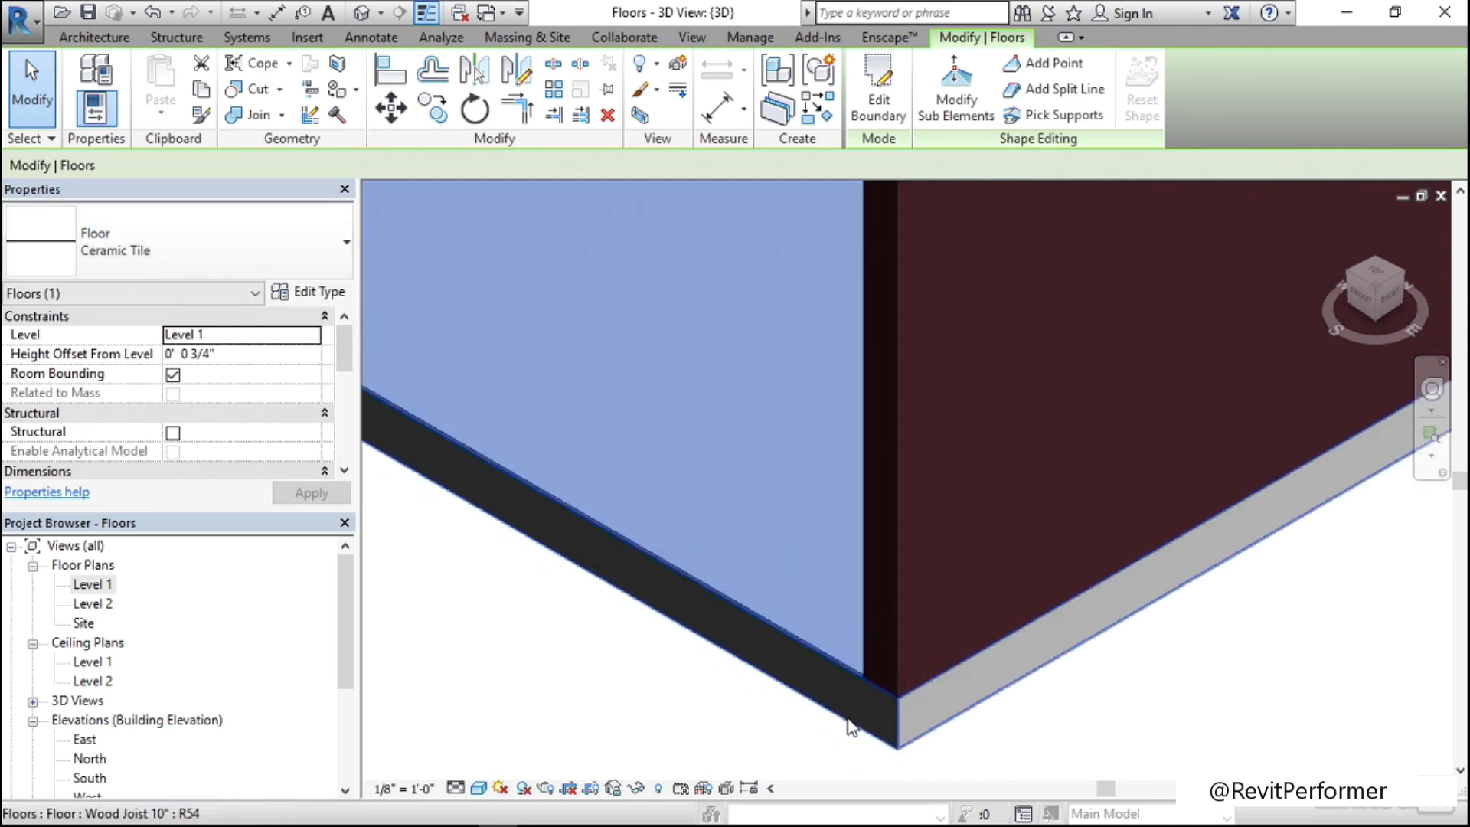
{"action": "scroll", "coordinate": [852, 726], "scroll_direction": "down", "scroll_amount": 3}
{"action": "left_click", "coordinate": [763, 728]}
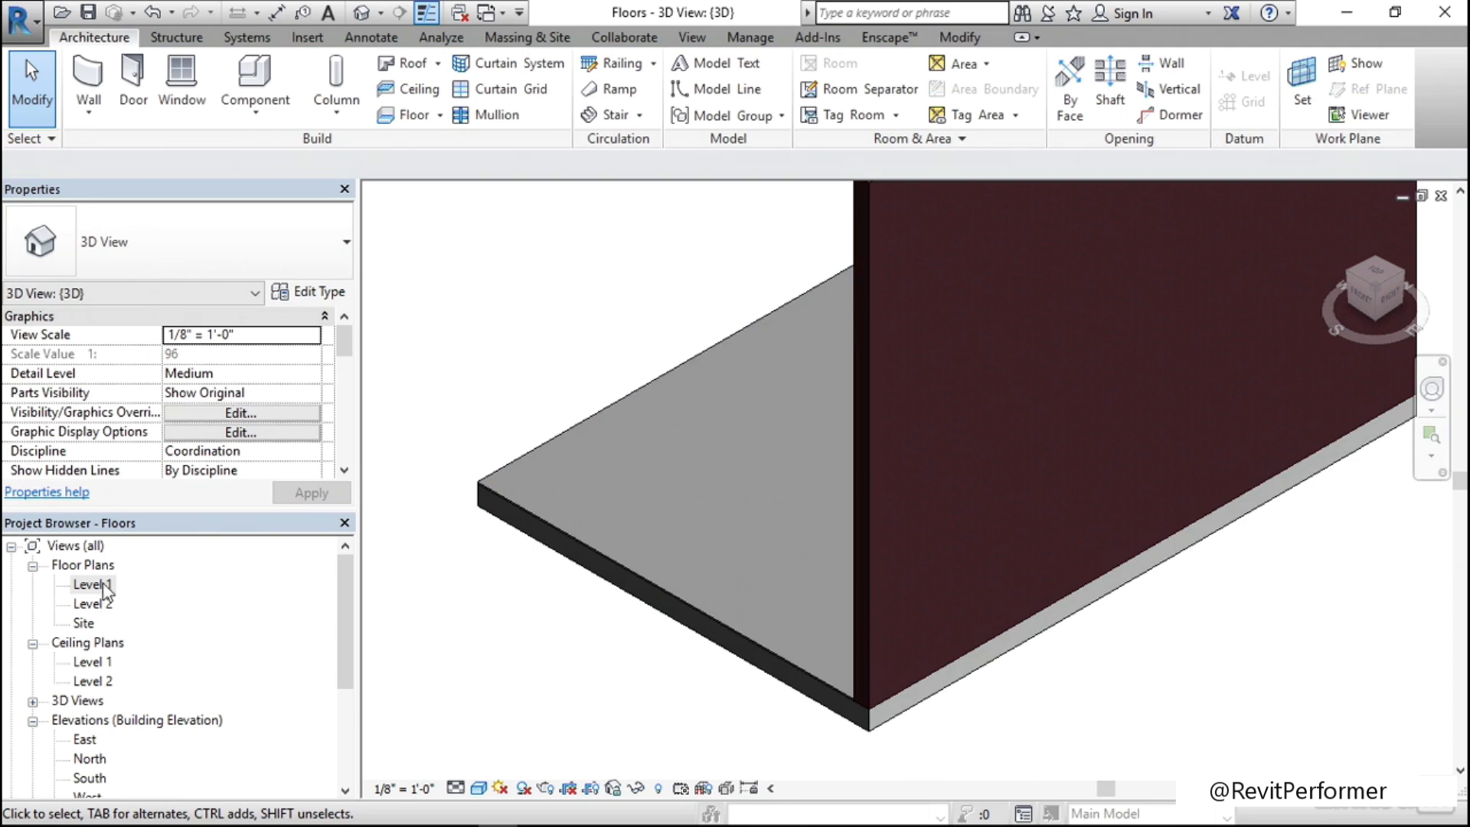
- Return to the Level 1 floor plan and go to the view of the section line crossing the wall
{"action": "double_click", "coordinate": [103, 587]}
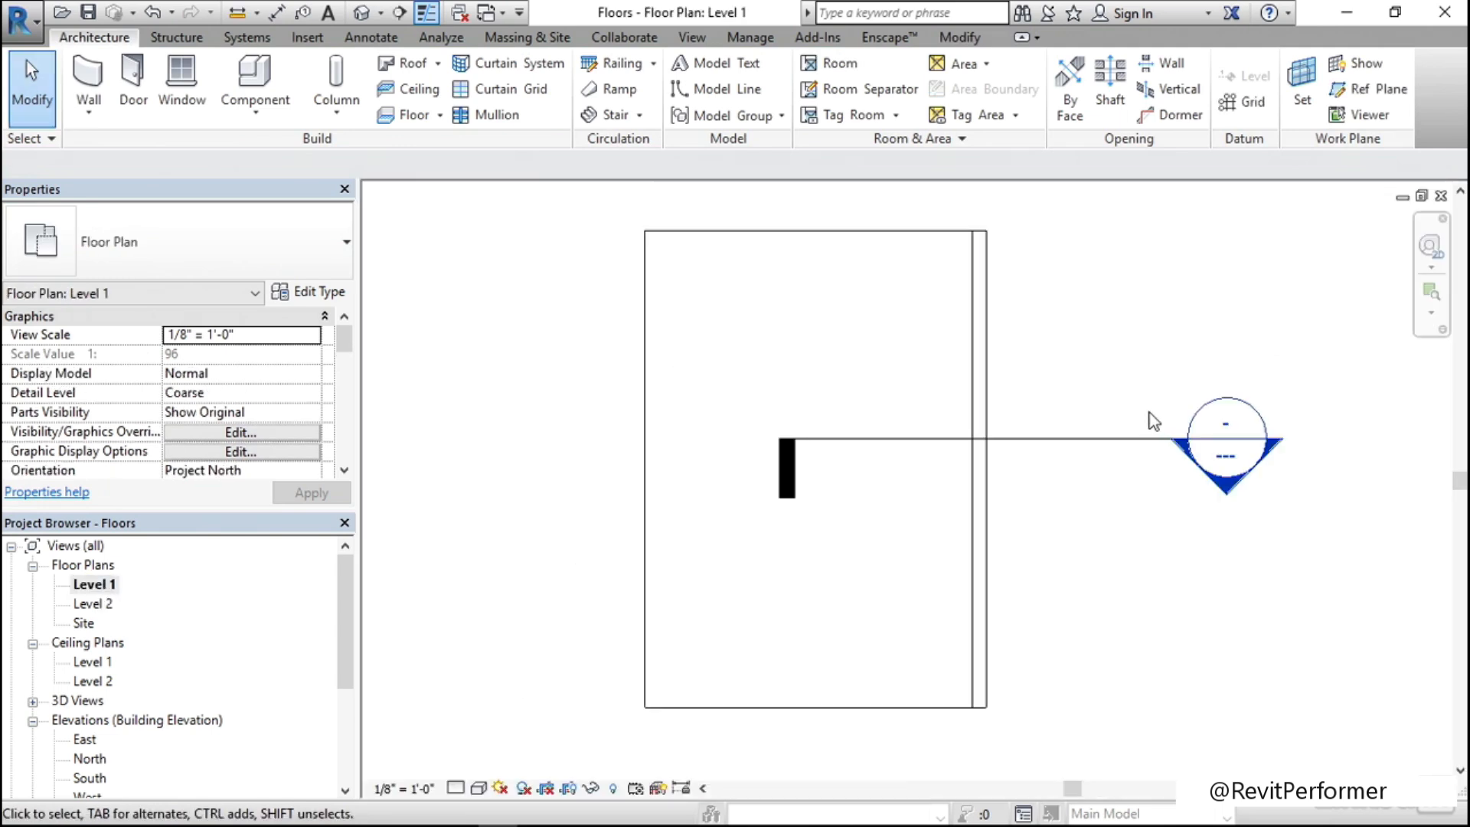
{"action": "left_click", "coordinate": [1082, 441]}
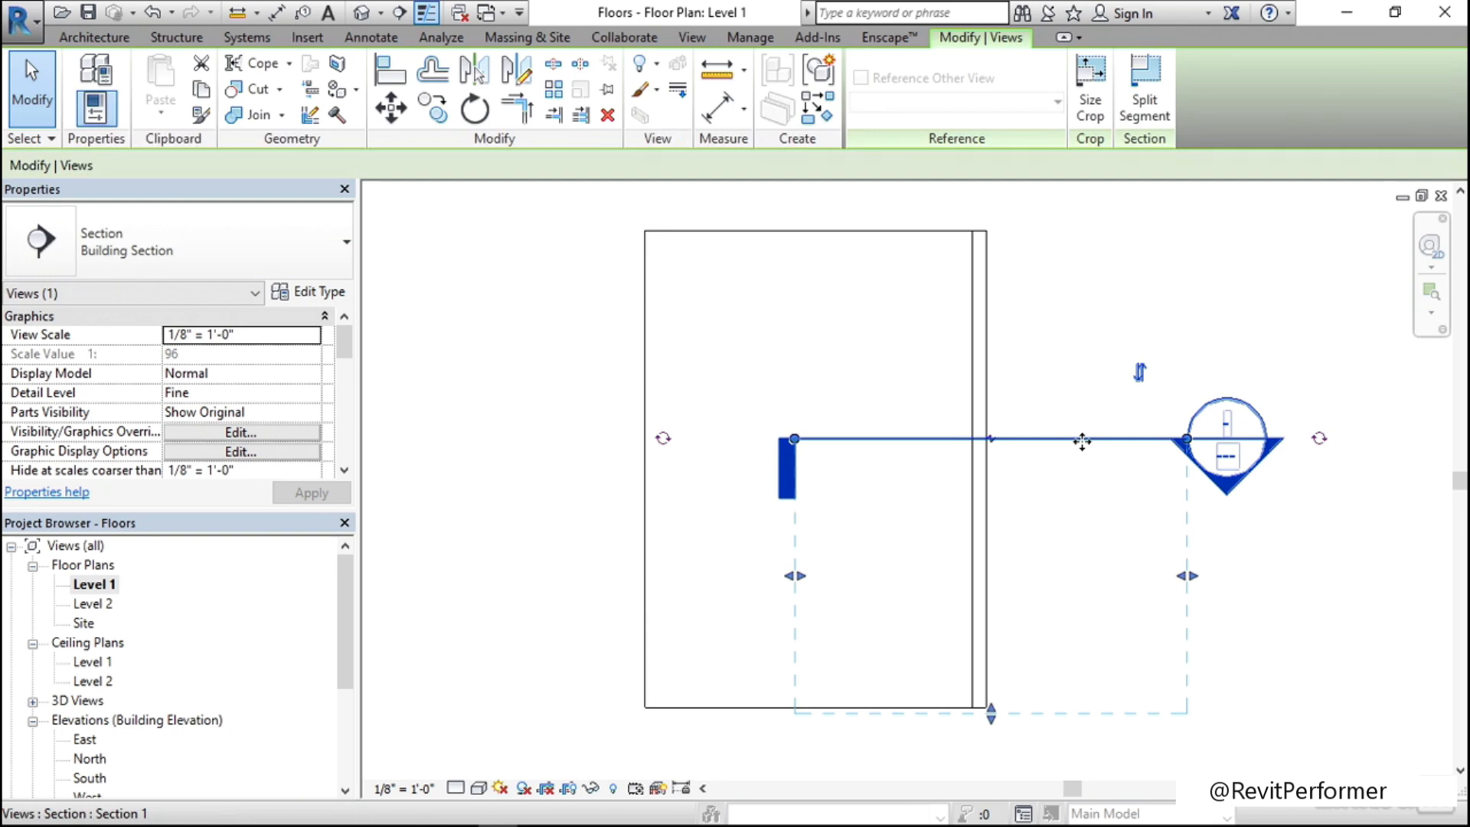
{"action": "right_click", "coordinate": [995, 438]}
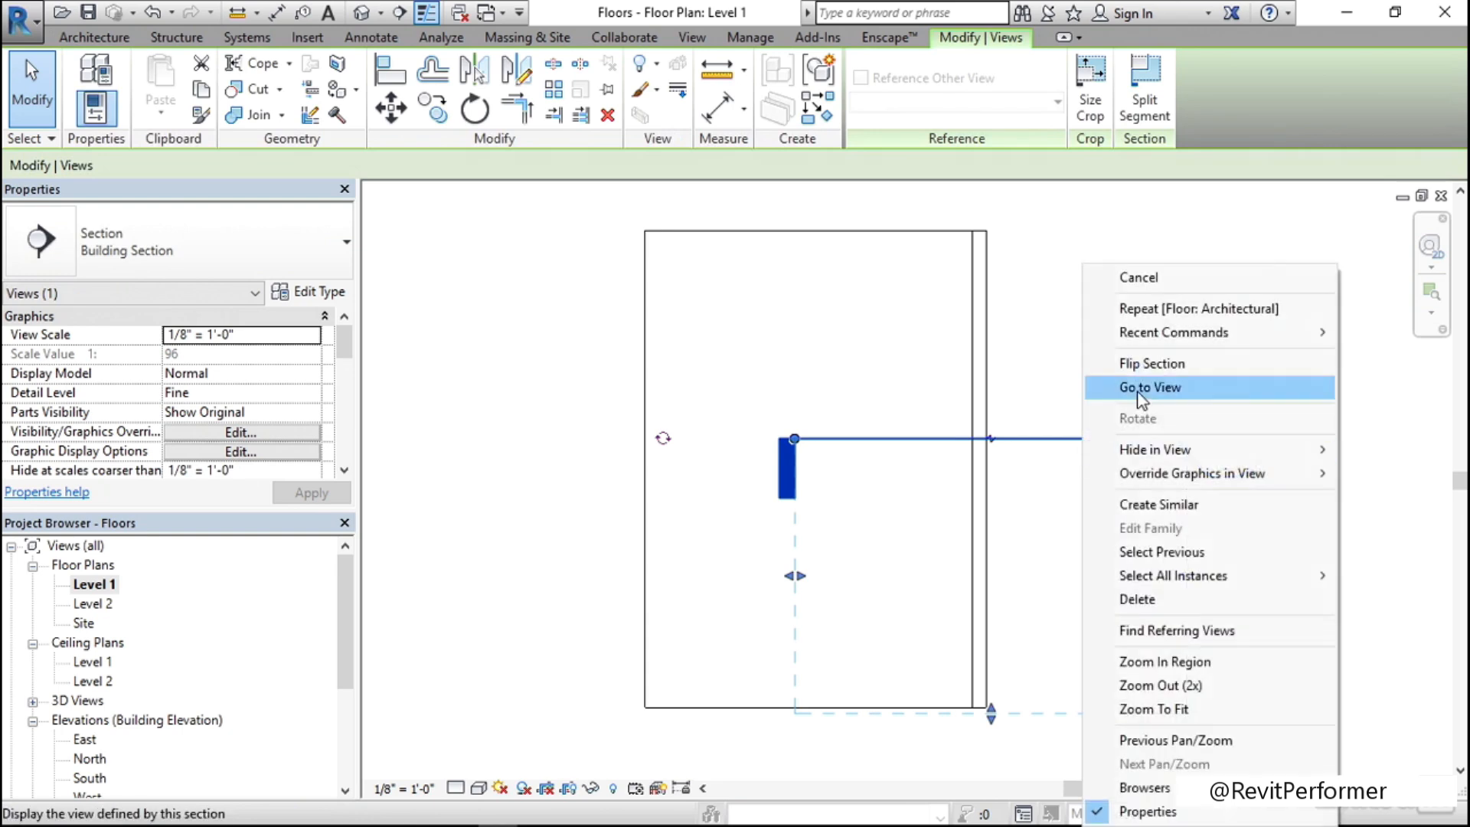
{"action": "left_click", "coordinate": [1045, 289]}
- Examine in section how the tile finish floor meets the brick wall and sits on the wood joist floor at Level 1
{"action": "scroll", "coordinate": [916, 692], "scroll_direction": "up", "scroll_amount": 10}
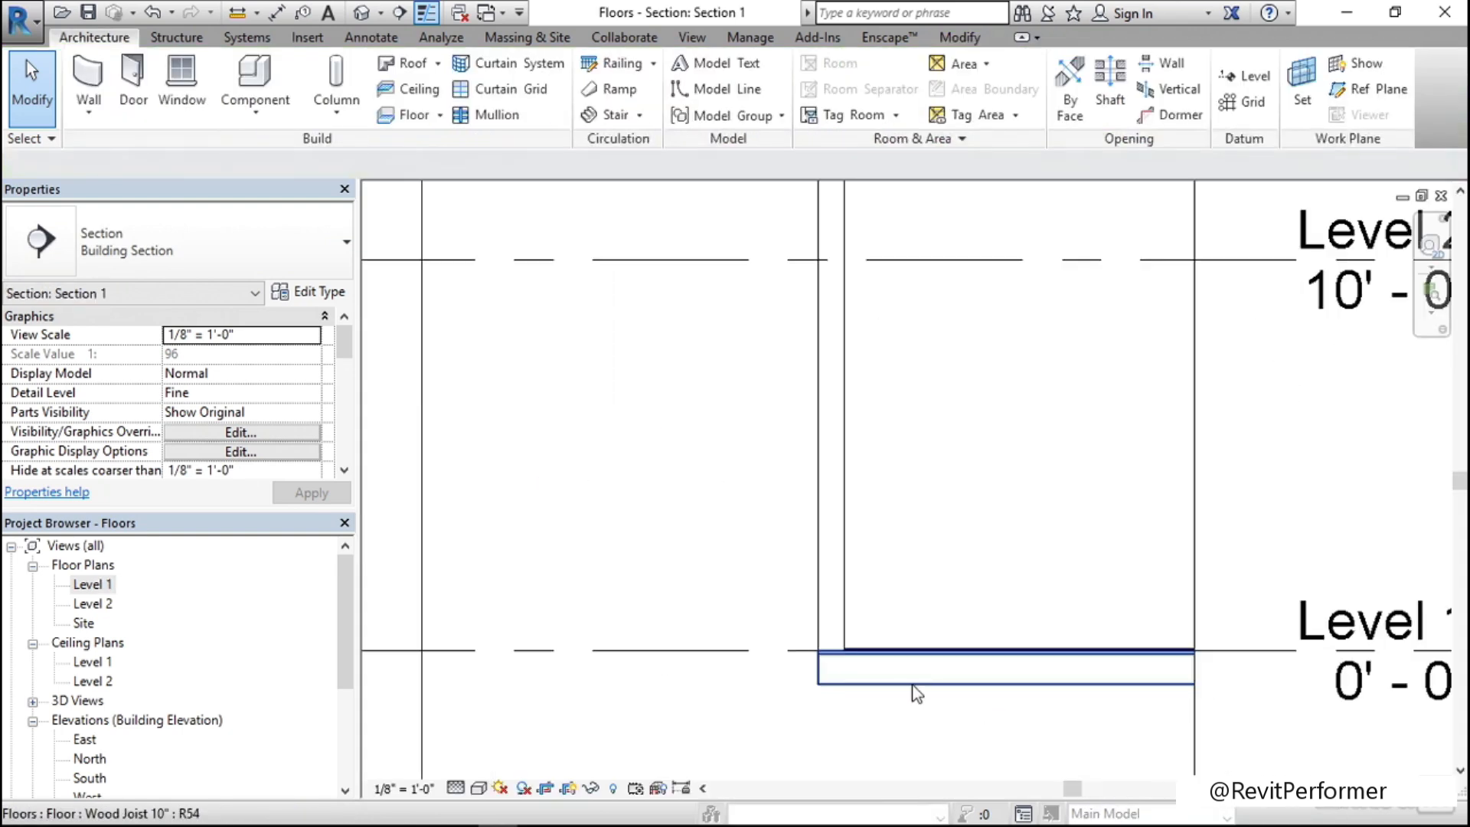
{"action": "scroll", "coordinate": [847, 671], "scroll_direction": "up", "scroll_amount": 2}
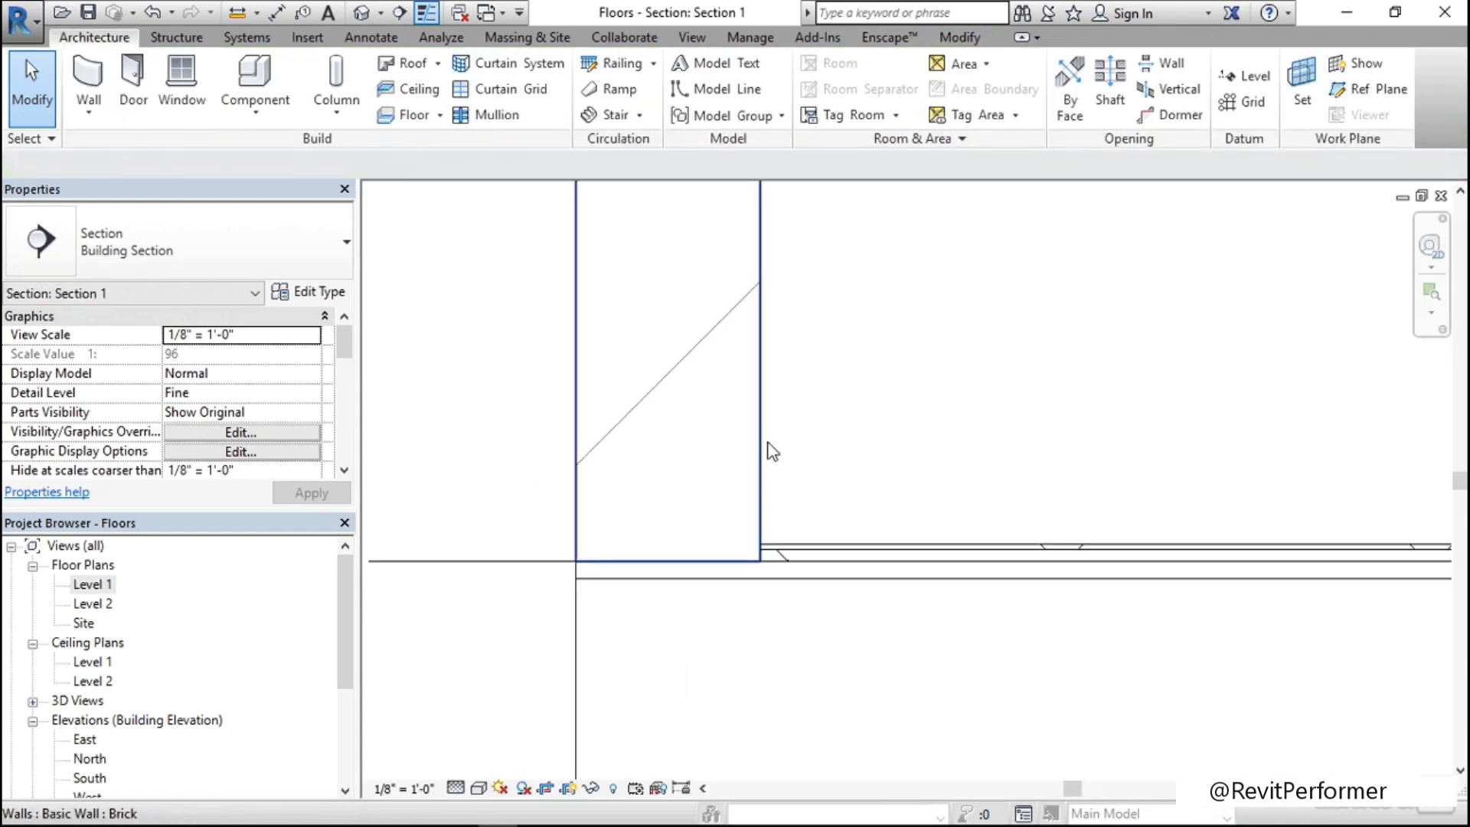
{"action": "scroll", "coordinate": [617, 709], "scroll_direction": "down", "scroll_amount": 6}
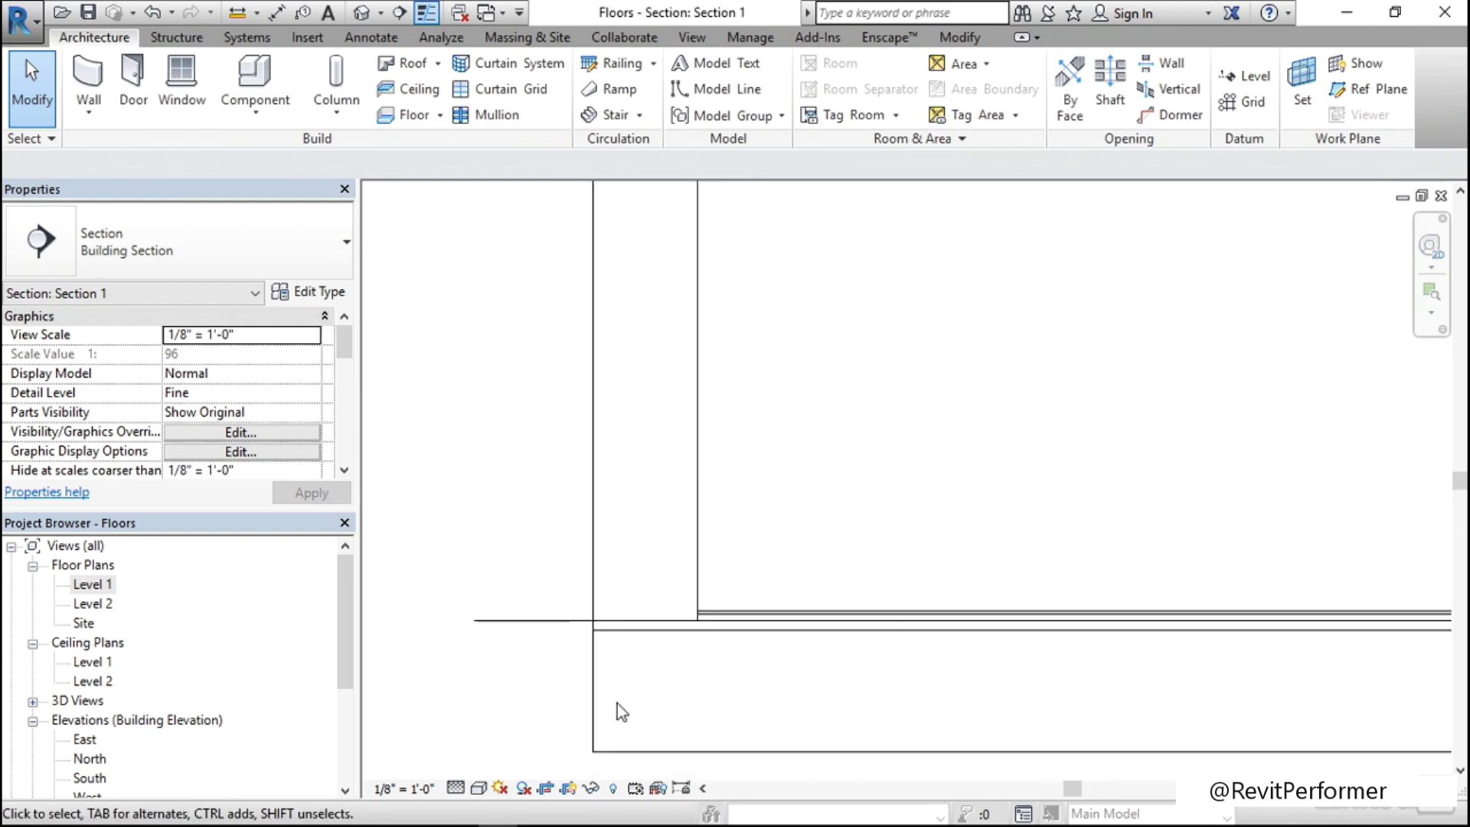
{"action": "scroll", "coordinate": [630, 738], "scroll_direction": "down", "scroll_amount": 8}
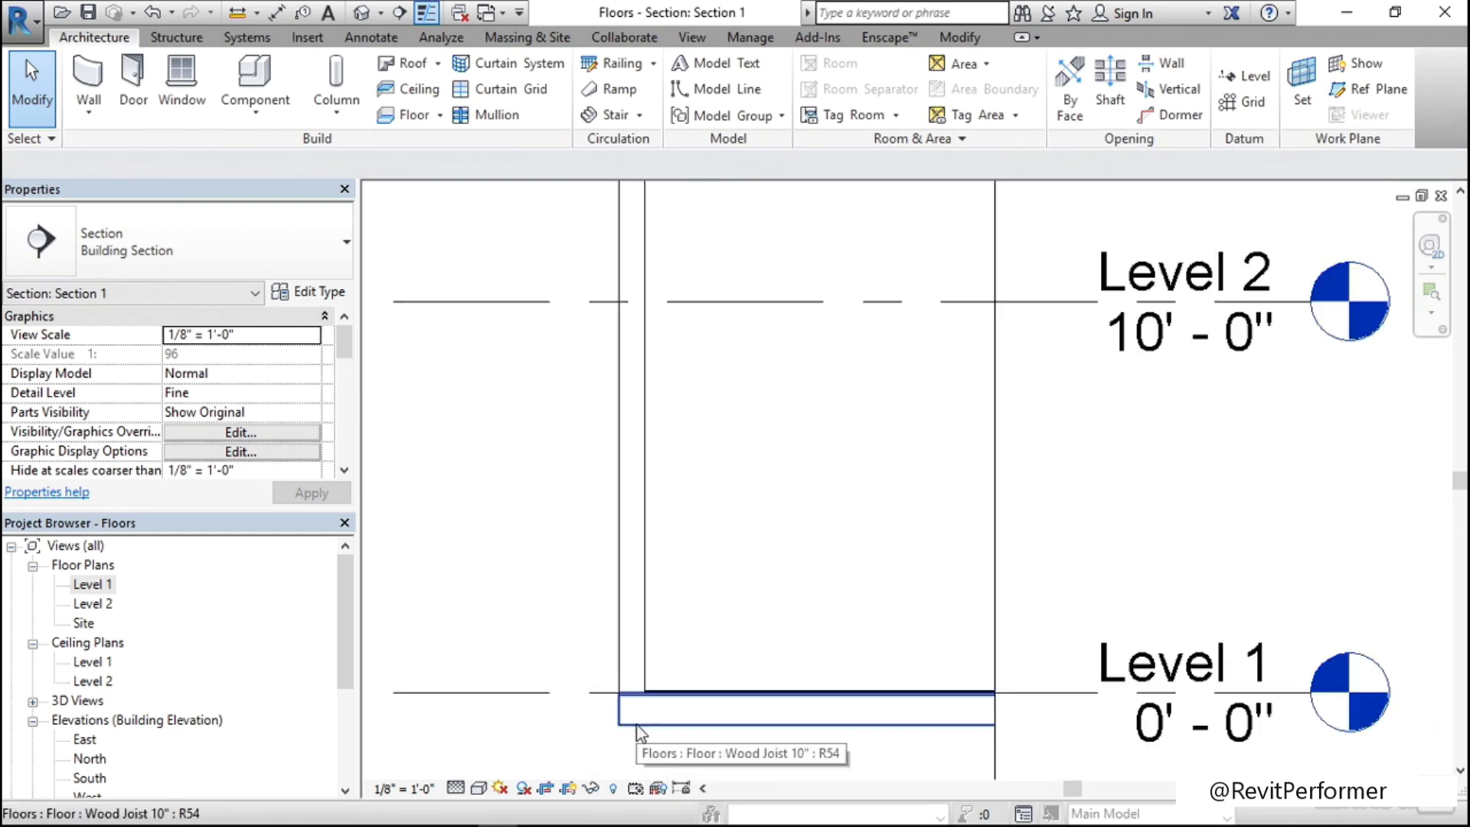
{"action": "scroll", "coordinate": [686, 668], "scroll_direction": "down", "scroll_amount": 1}
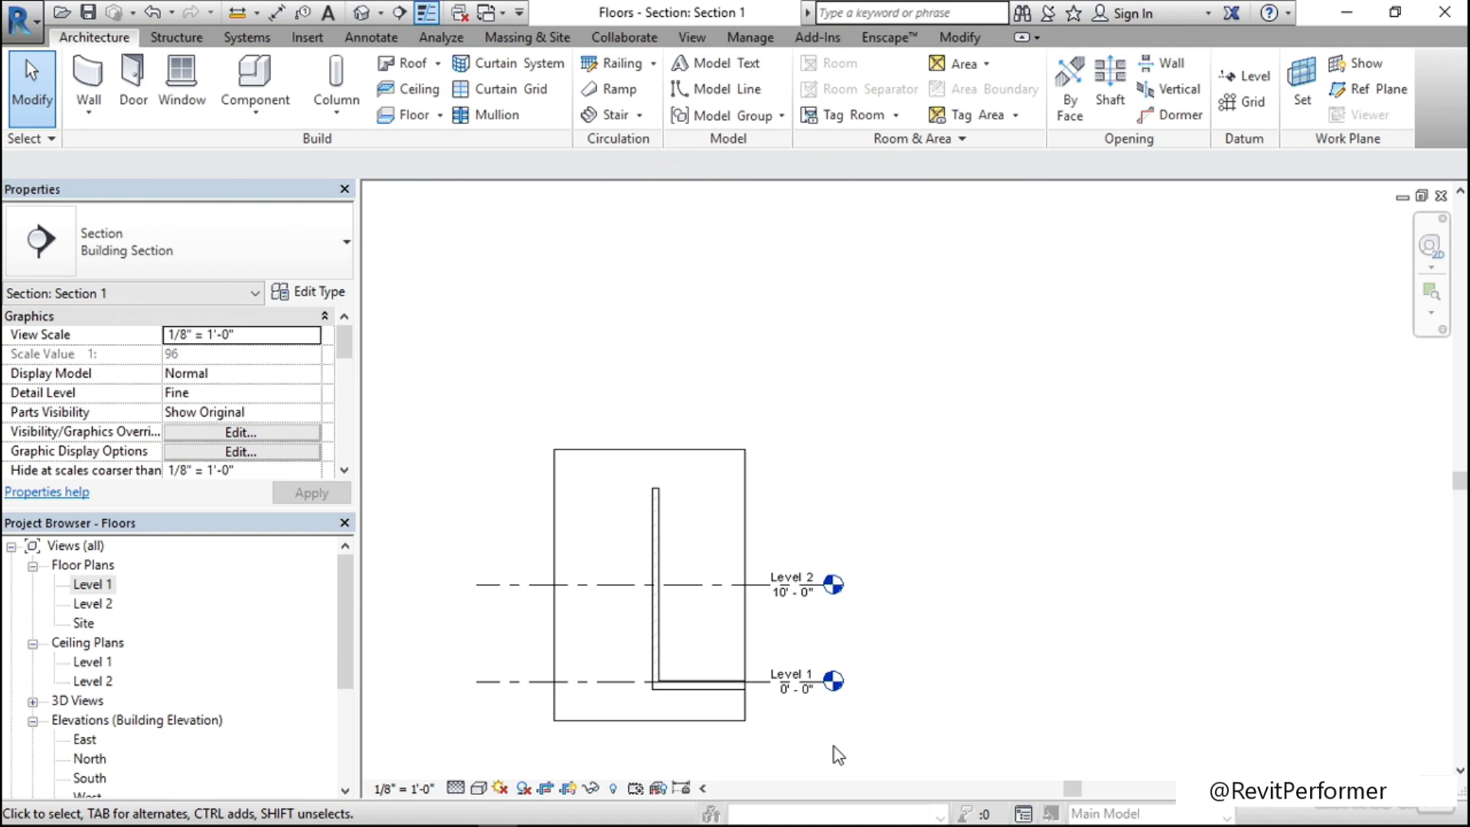
{"action": "scroll", "coordinate": [643, 686], "scroll_direction": "up", "scroll_amount": 5}
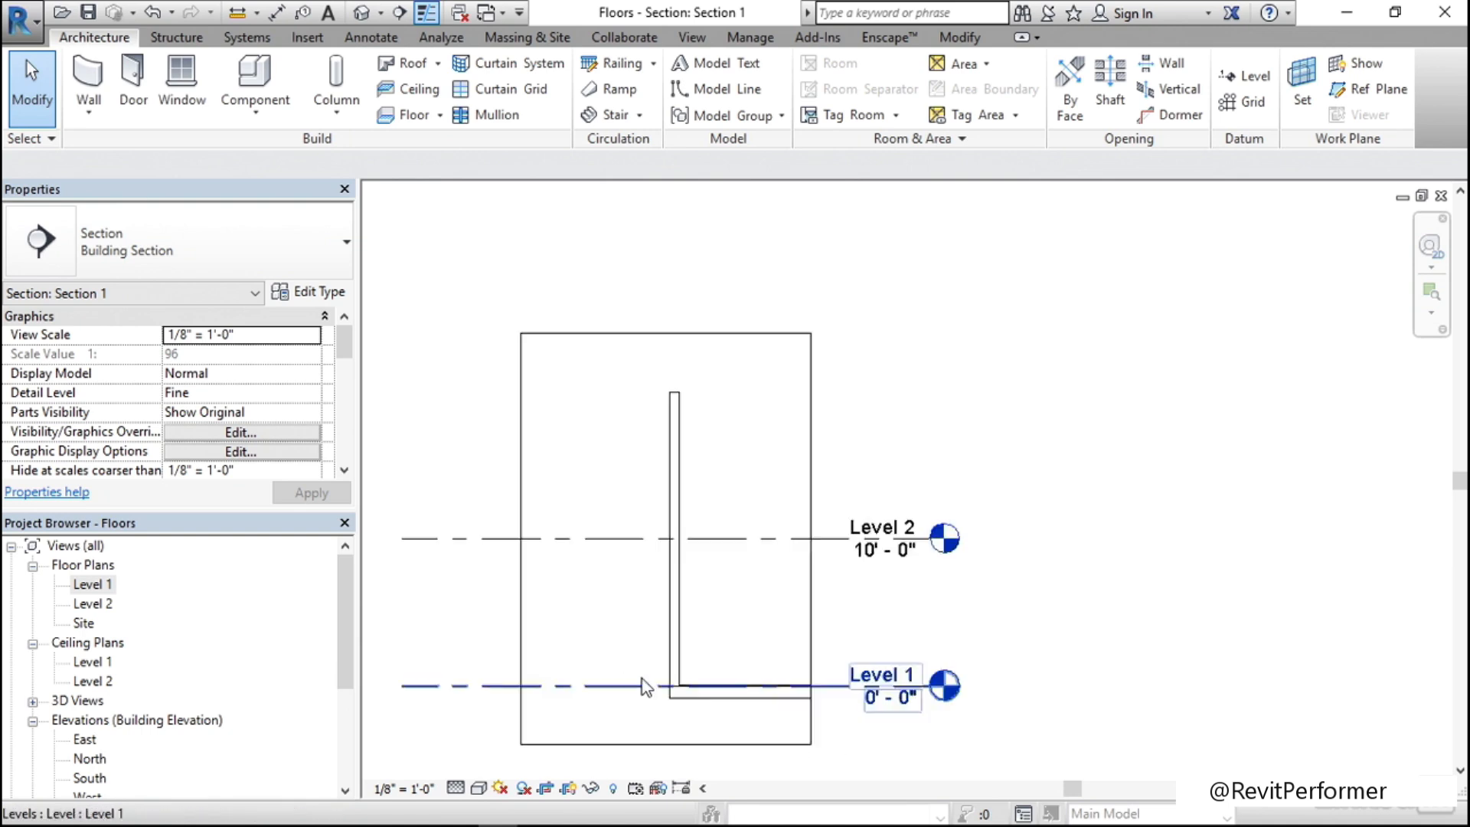
{"action": "scroll", "coordinate": [659, 692], "scroll_direction": "up", "scroll_amount": 2}
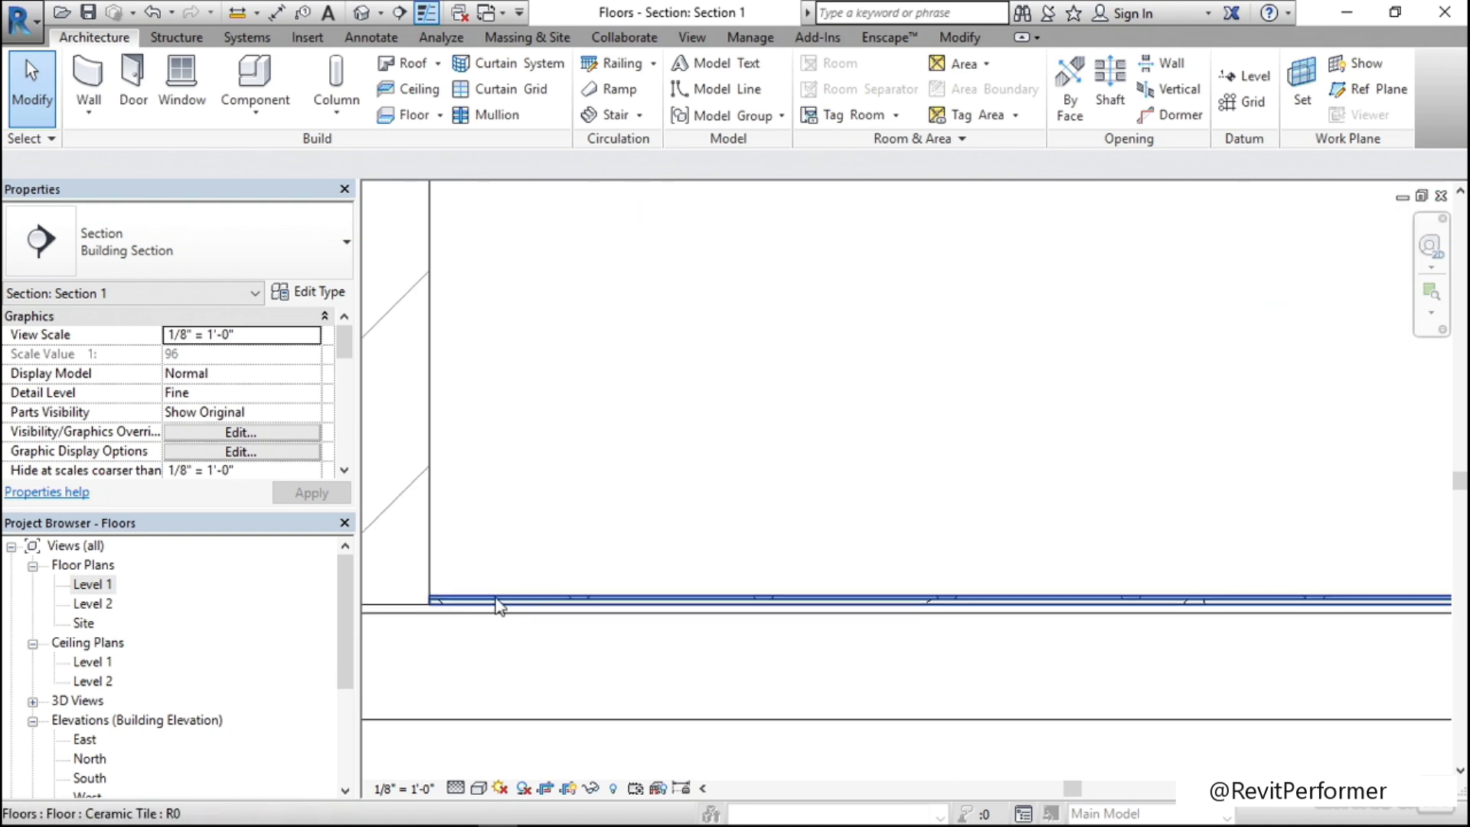
{"action": "scroll", "coordinate": [810, 584], "scroll_direction": "down", "scroll_amount": 6}
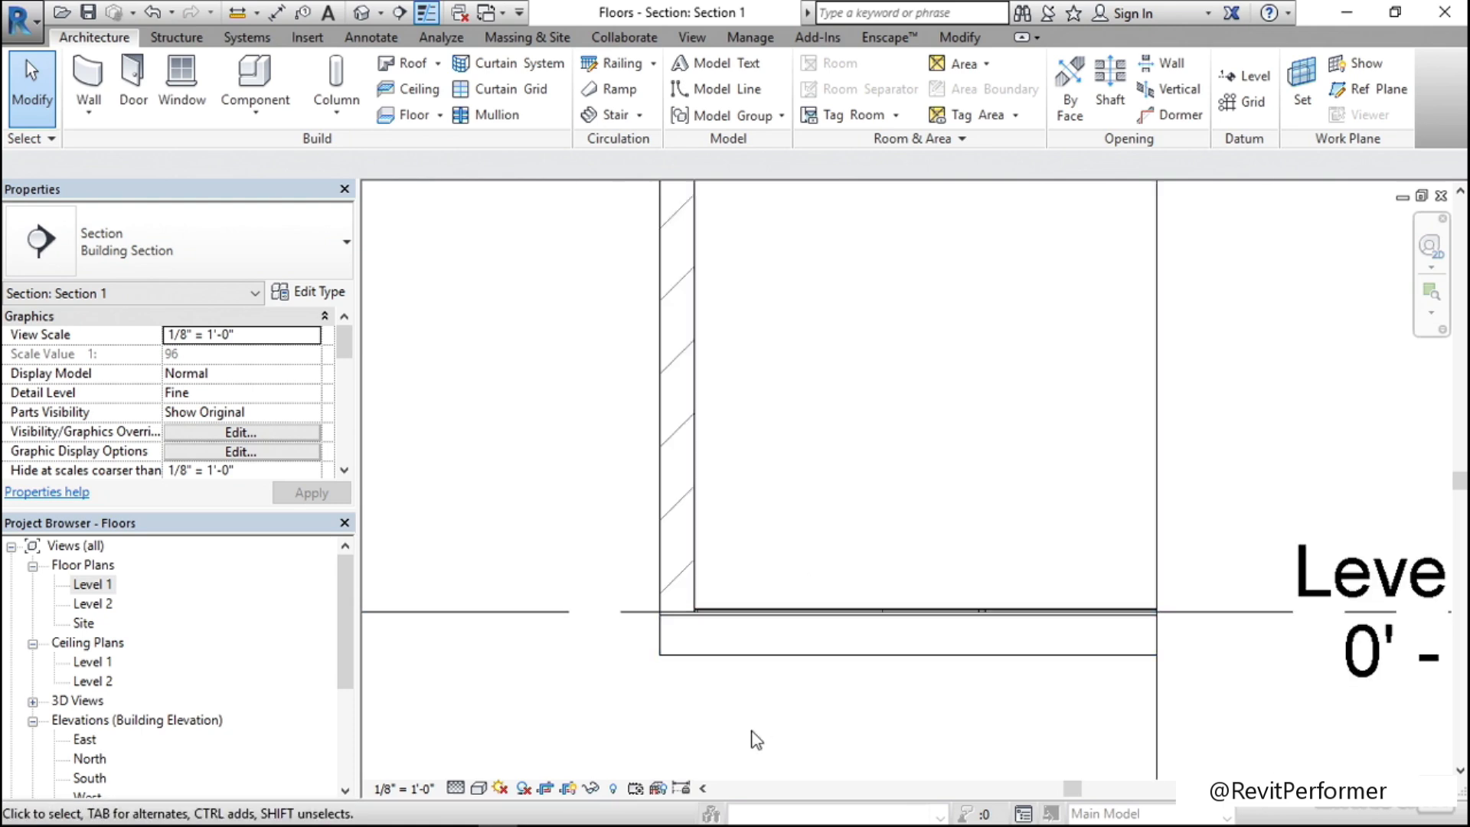
{"action": "scroll", "coordinate": [774, 714], "scroll_direction": "up", "scroll_amount": 2}
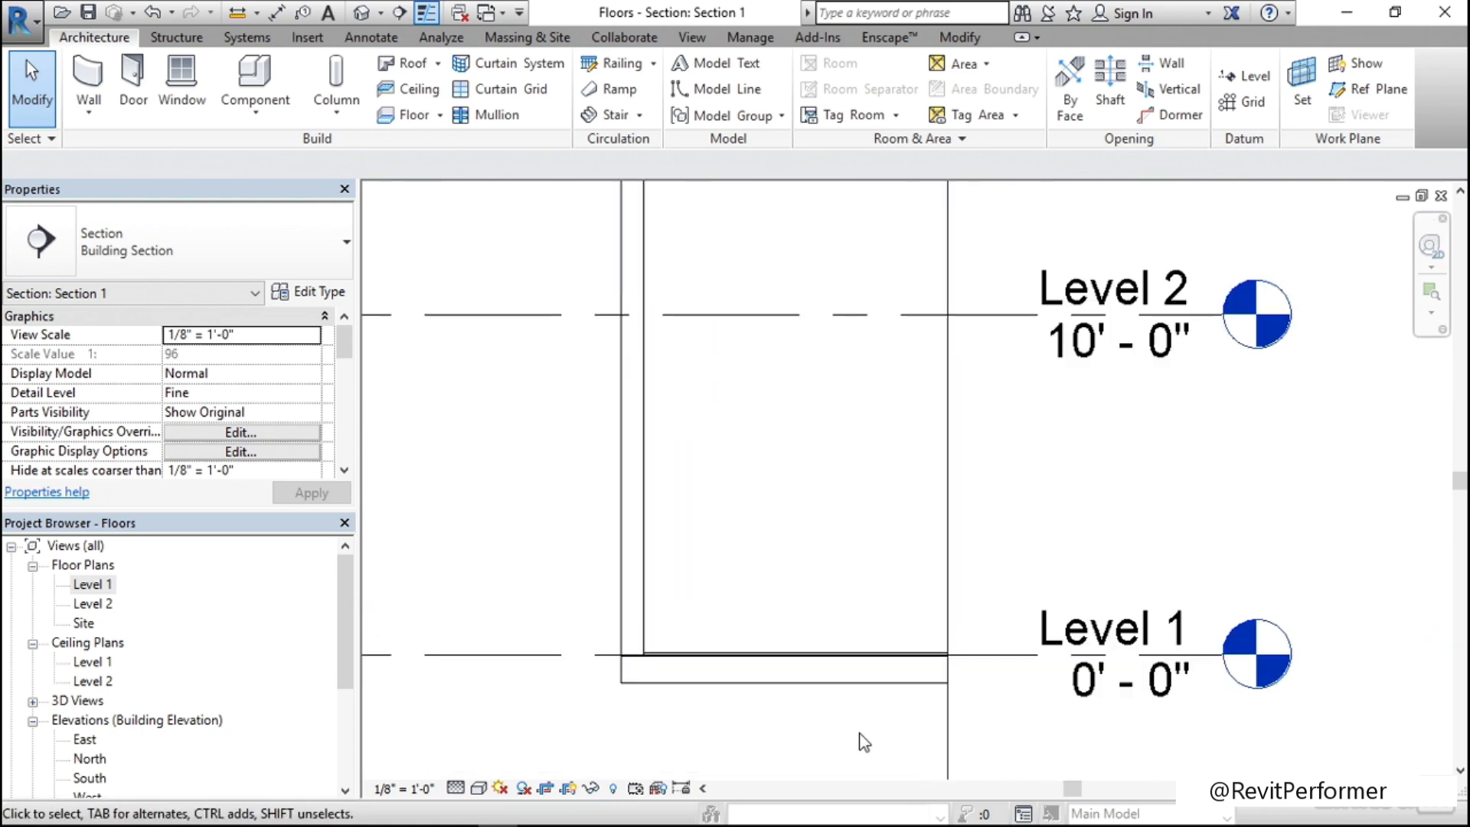